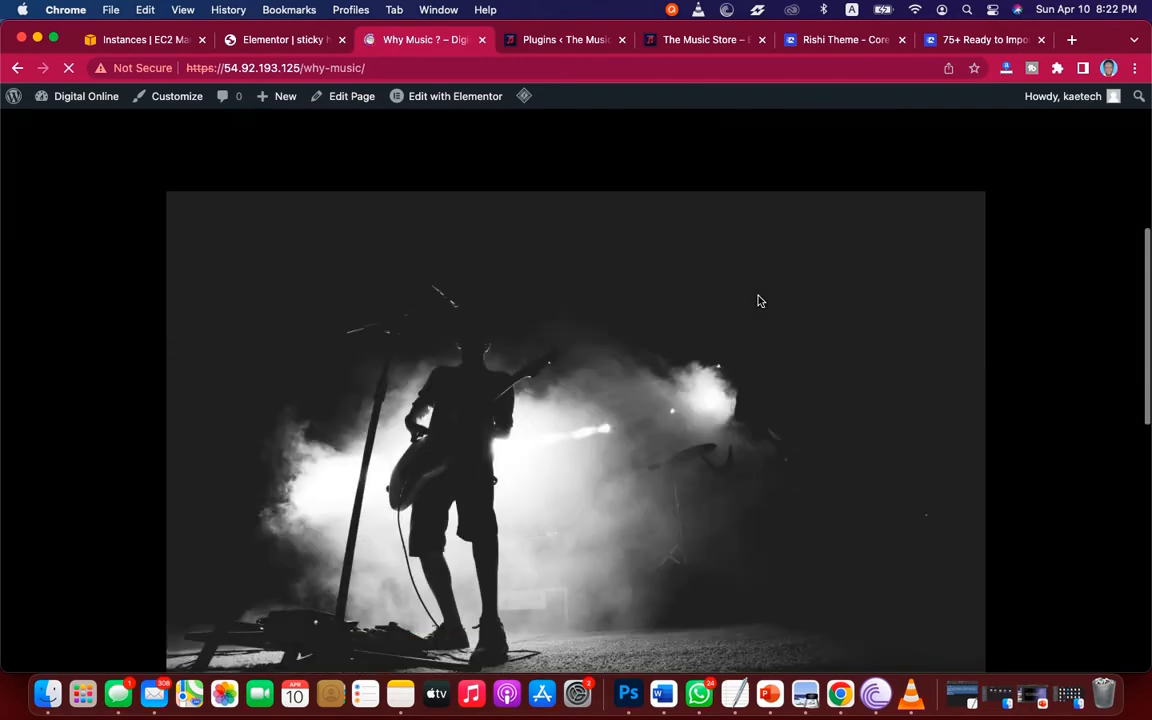
- Open the Digital Online Blog page and scroll through it to preview the pink side-menu header
{"action": "scroll", "coordinate": [758, 300], "scroll_direction": "up", "scroll_amount": 7}
{"action": "scroll", "coordinate": [758, 300], "scroll_direction": "up", "scroll_amount": 5}
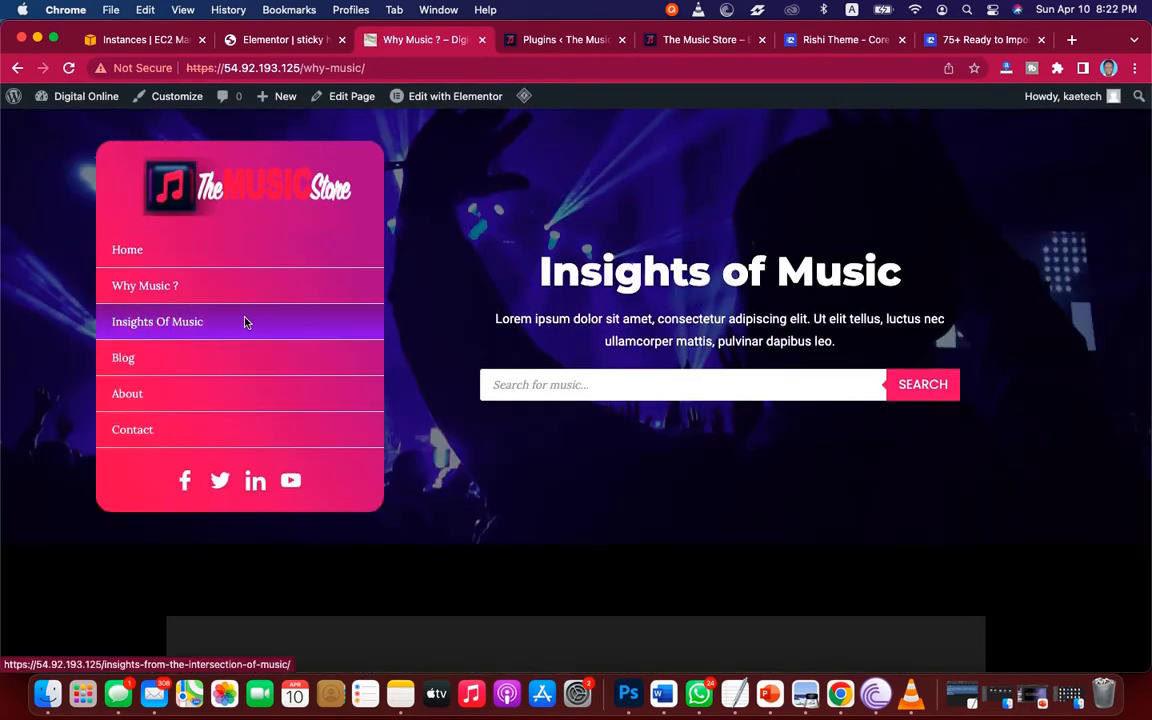
{"action": "left_click", "coordinate": [142, 362]}
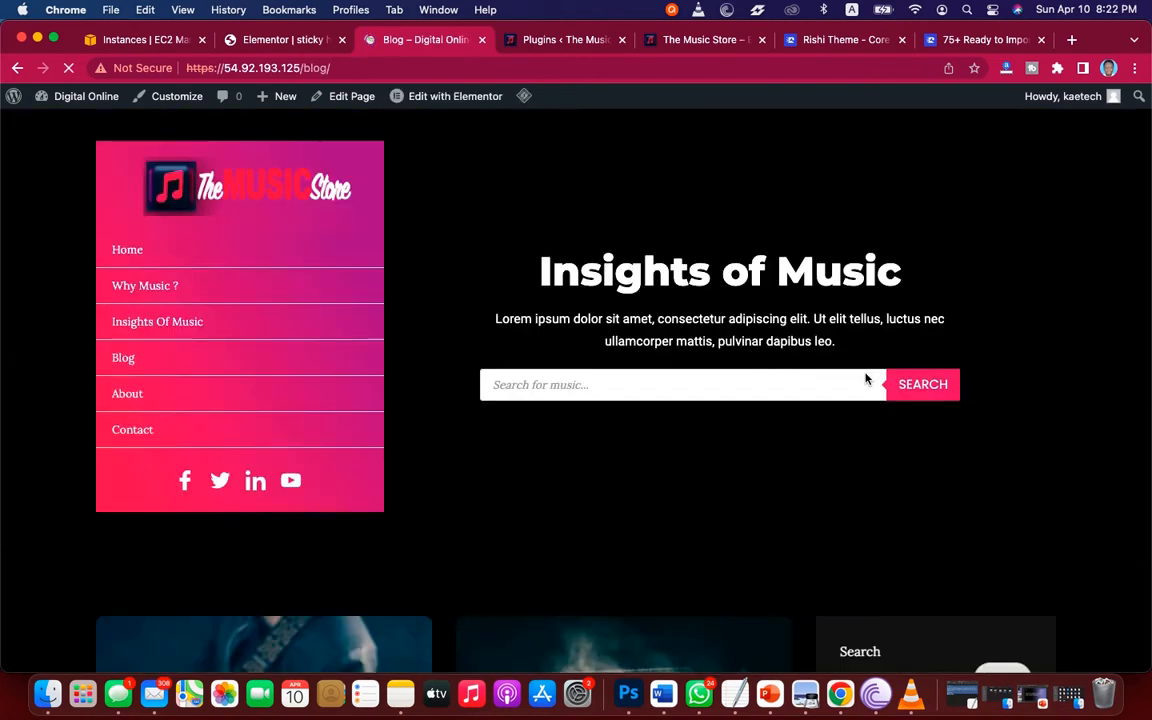
{"action": "scroll", "coordinate": [866, 376], "scroll_direction": "down", "scroll_amount": 5}
{"action": "scroll", "coordinate": [866, 374], "scroll_direction": "down", "scroll_amount": 10}
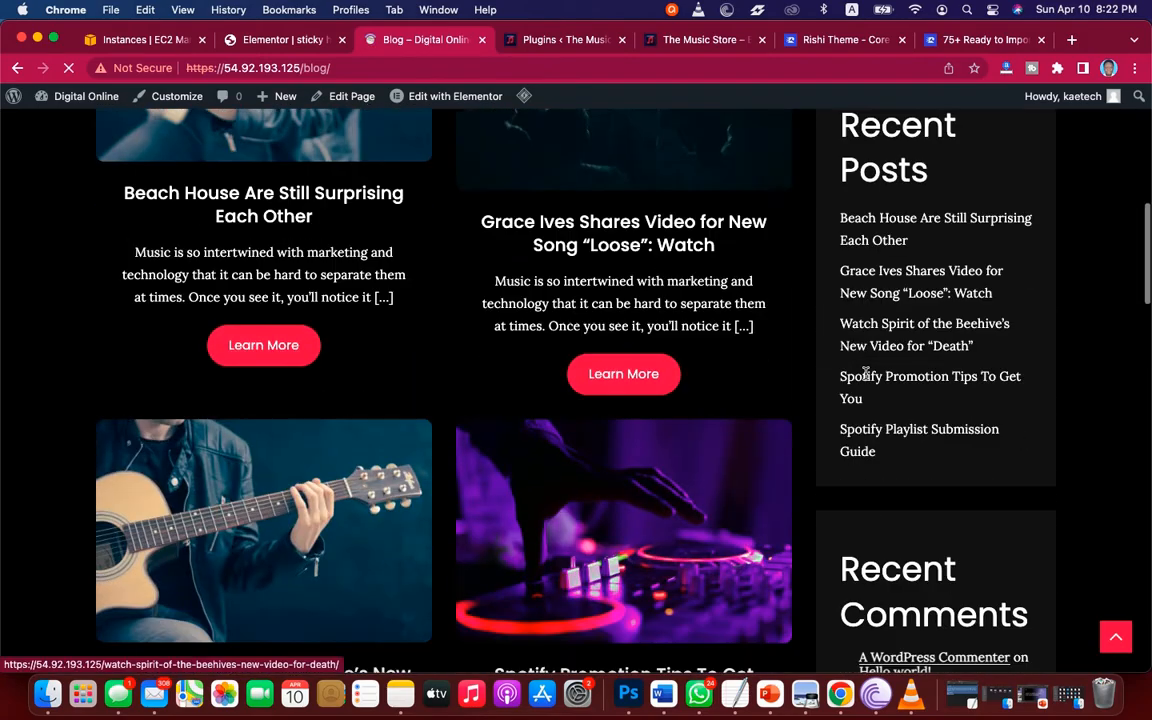
{"action": "scroll", "coordinate": [866, 378], "scroll_direction": "up", "scroll_amount": 6}
{"action": "scroll", "coordinate": [866, 378], "scroll_direction": "up", "scroll_amount": 15}
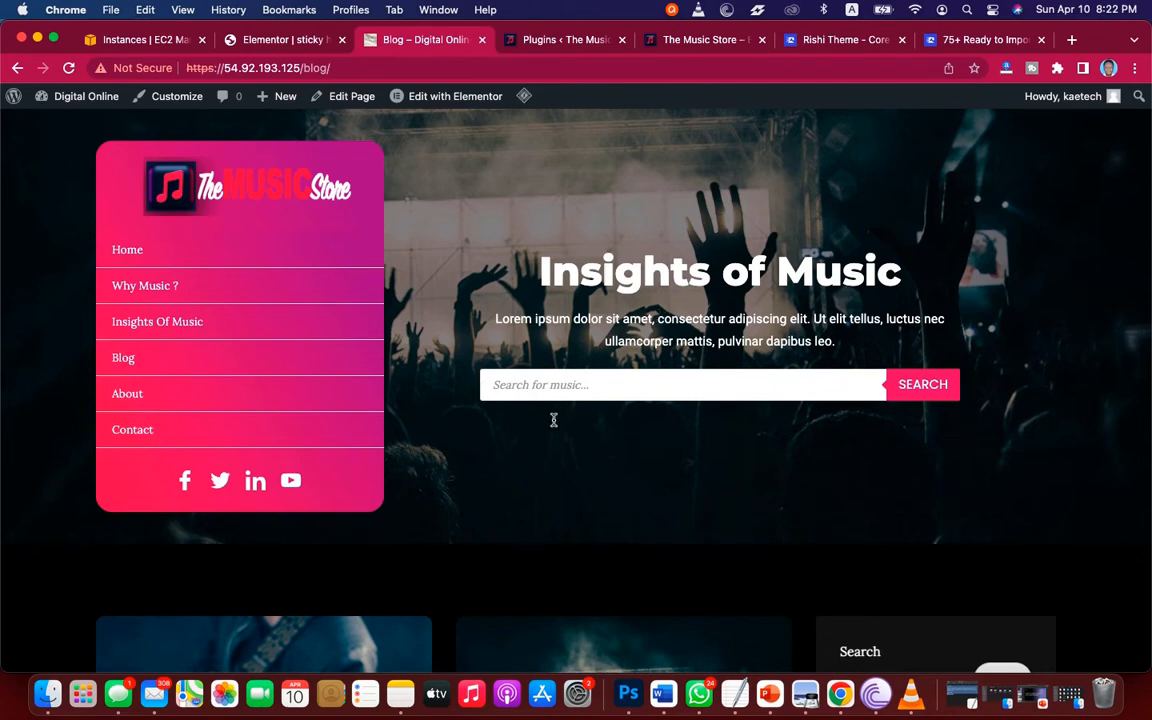
{"action": "scroll", "coordinate": [560, 440], "scroll_direction": "down", "scroll_amount": 5}
{"action": "scroll", "coordinate": [580, 450], "scroll_direction": "up", "scroll_amount": 5}
- Switch to The Music Store, browse its SHOP page, then return to the HOME page
{"action": "left_click", "coordinate": [699, 41]}
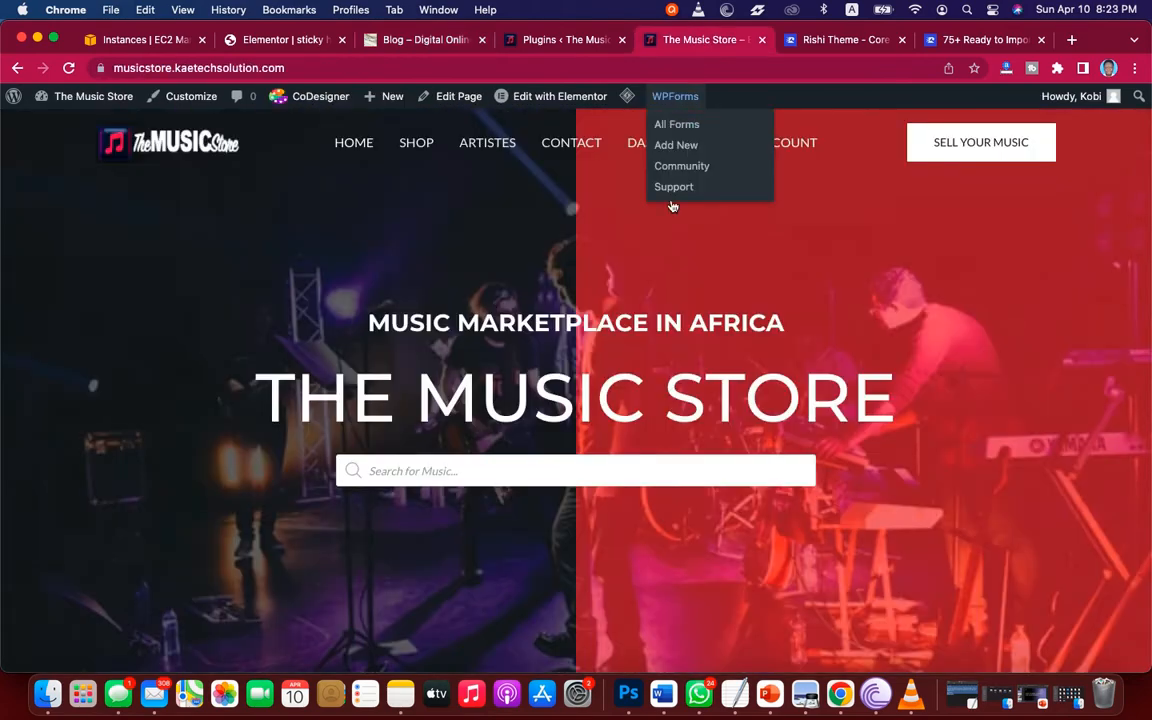
{"action": "scroll", "coordinate": [860, 420], "scroll_direction": "down", "scroll_amount": 5}
{"action": "scroll", "coordinate": [860, 420], "scroll_direction": "up", "scroll_amount": 5}
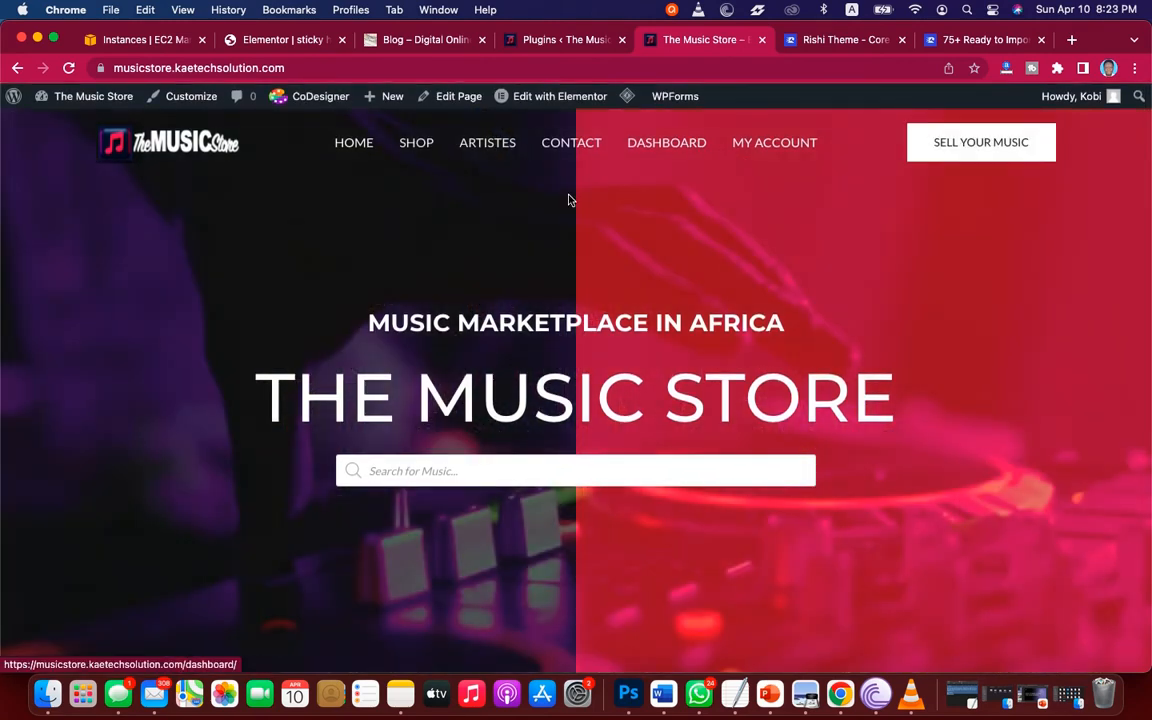
{"action": "left_click", "coordinate": [414, 146]}
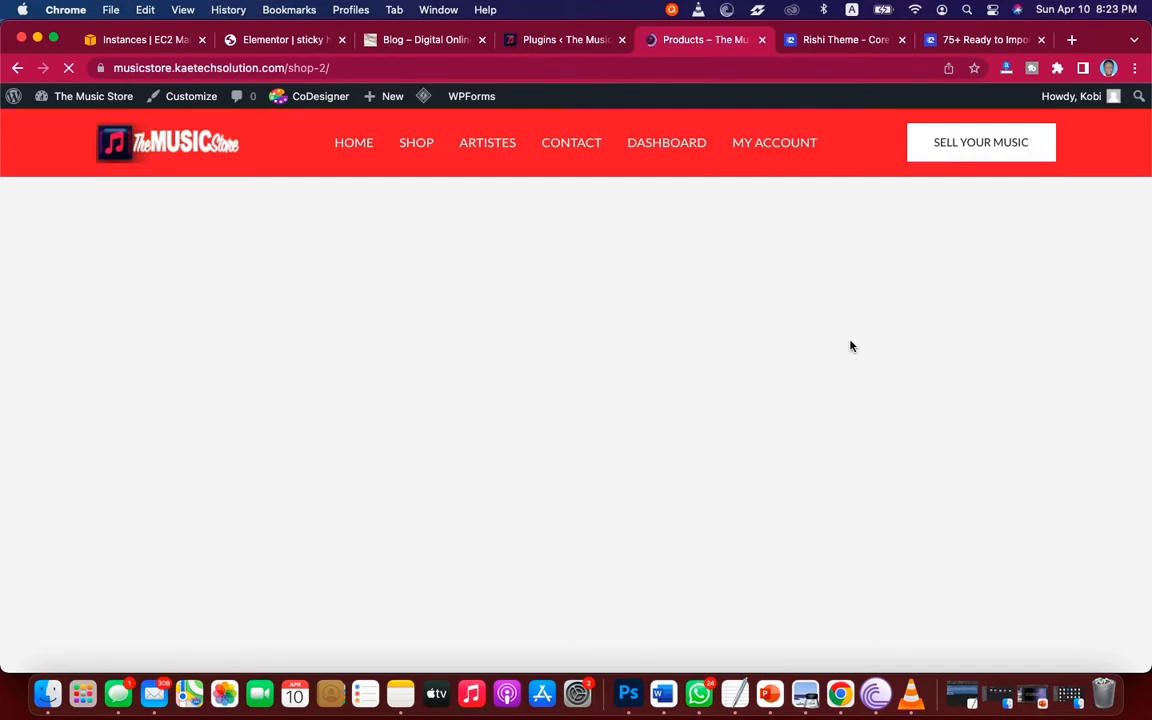
{"action": "scroll", "coordinate": [851, 346], "scroll_direction": "down", "scroll_amount": 10}
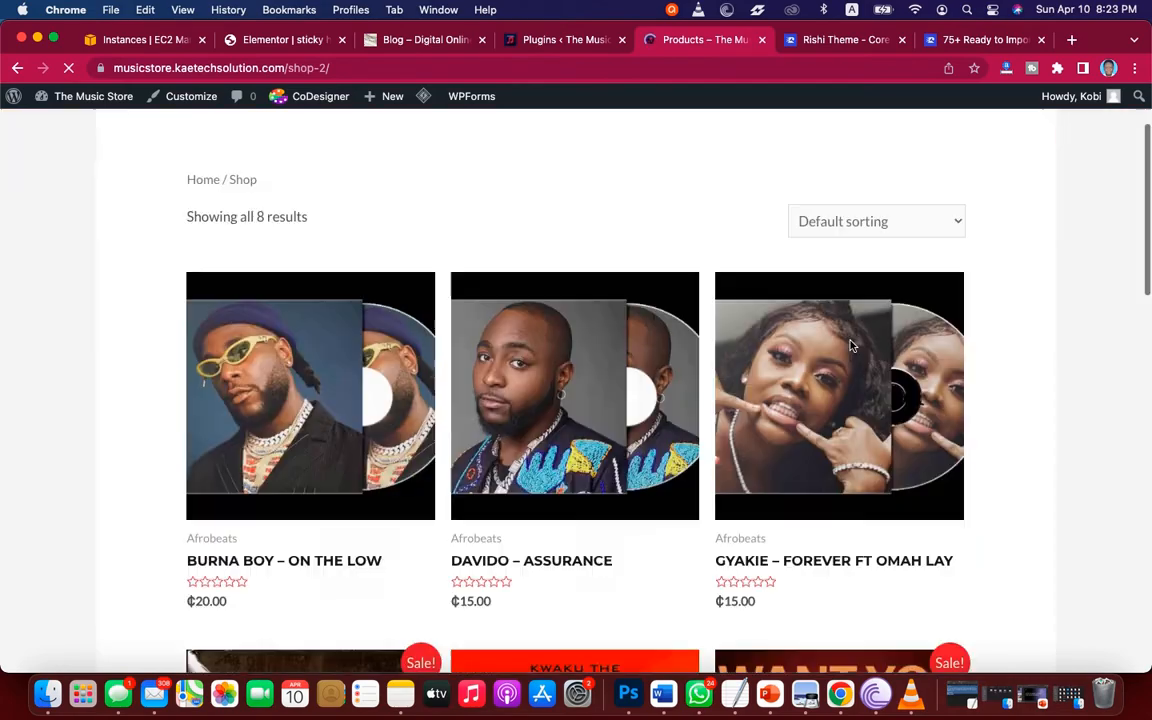
{"action": "scroll", "coordinate": [850, 342], "scroll_direction": "up", "scroll_amount": 8}
{"action": "scroll", "coordinate": [851, 346], "scroll_direction": "up", "scroll_amount": 3}
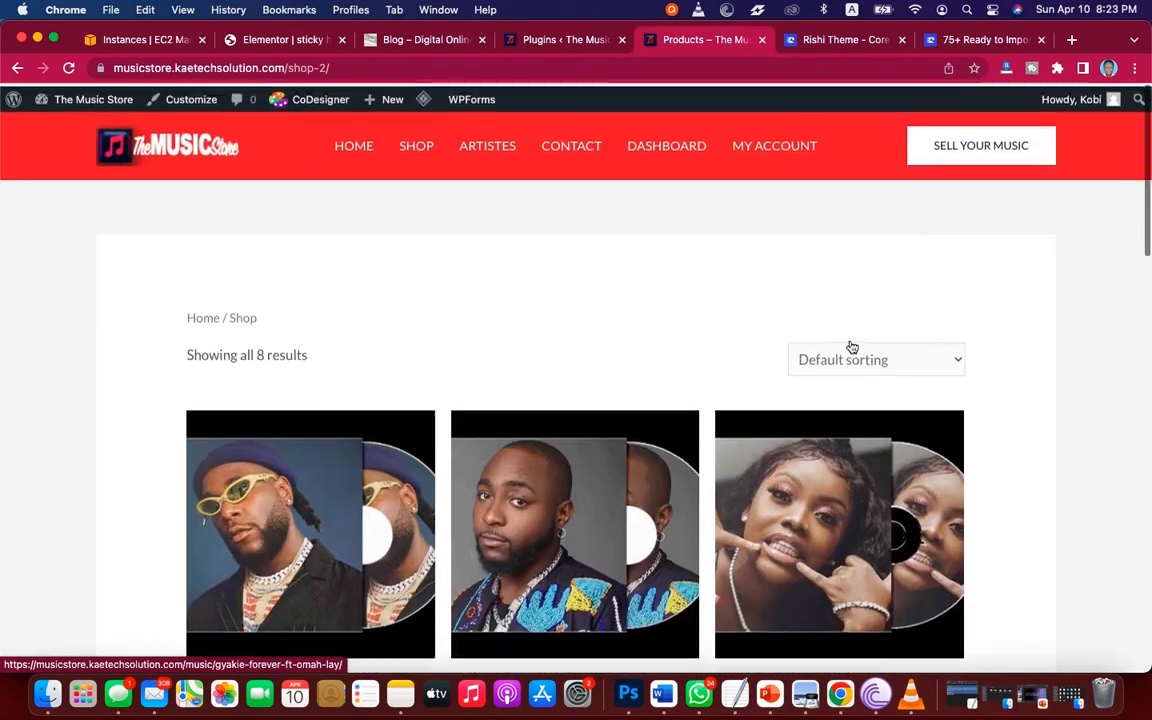
{"action": "left_click", "coordinate": [345, 141]}
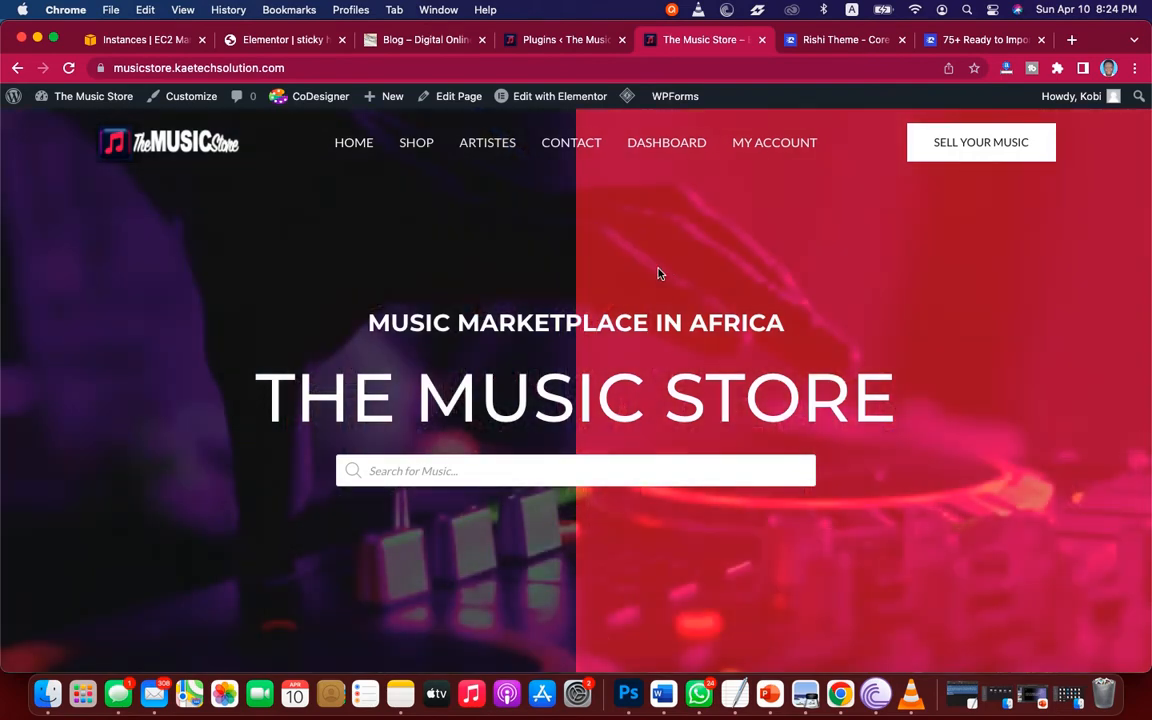
- Look over the installed plugins list in the admin tab
{"action": "left_click", "coordinate": [568, 40]}
{"action": "scroll", "coordinate": [301, 334], "scroll_direction": "up", "scroll_amount": 5}
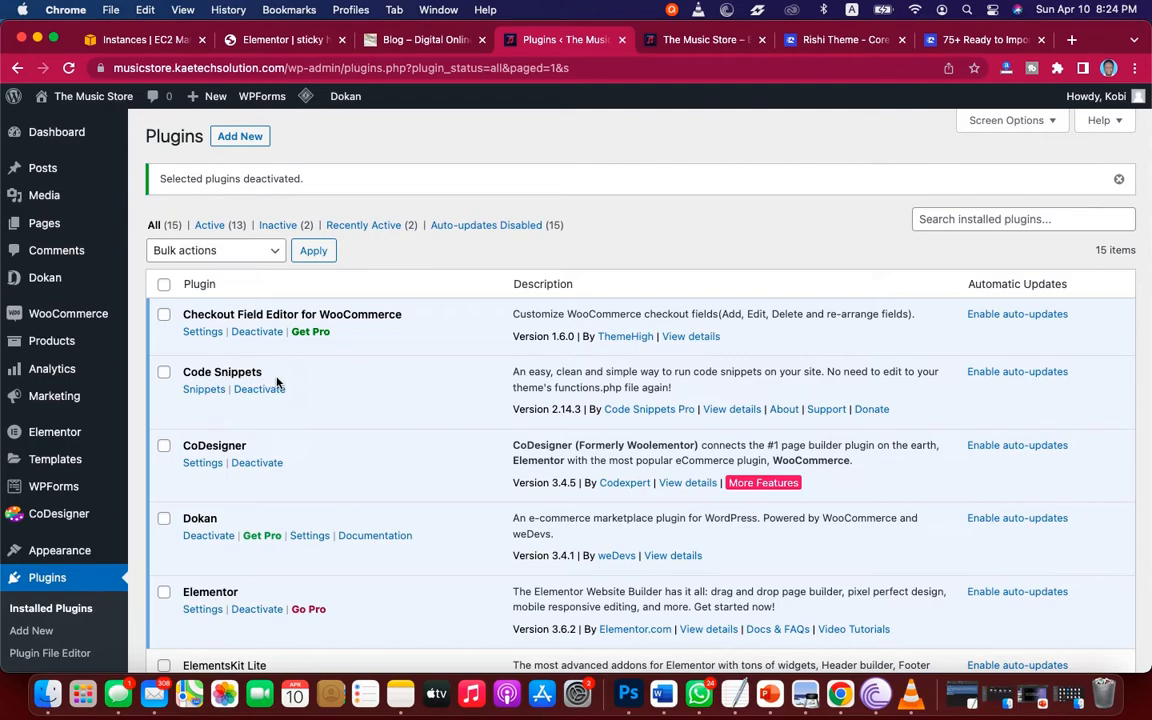
{"action": "scroll", "coordinate": [278, 383], "scroll_direction": "down", "scroll_amount": 10}
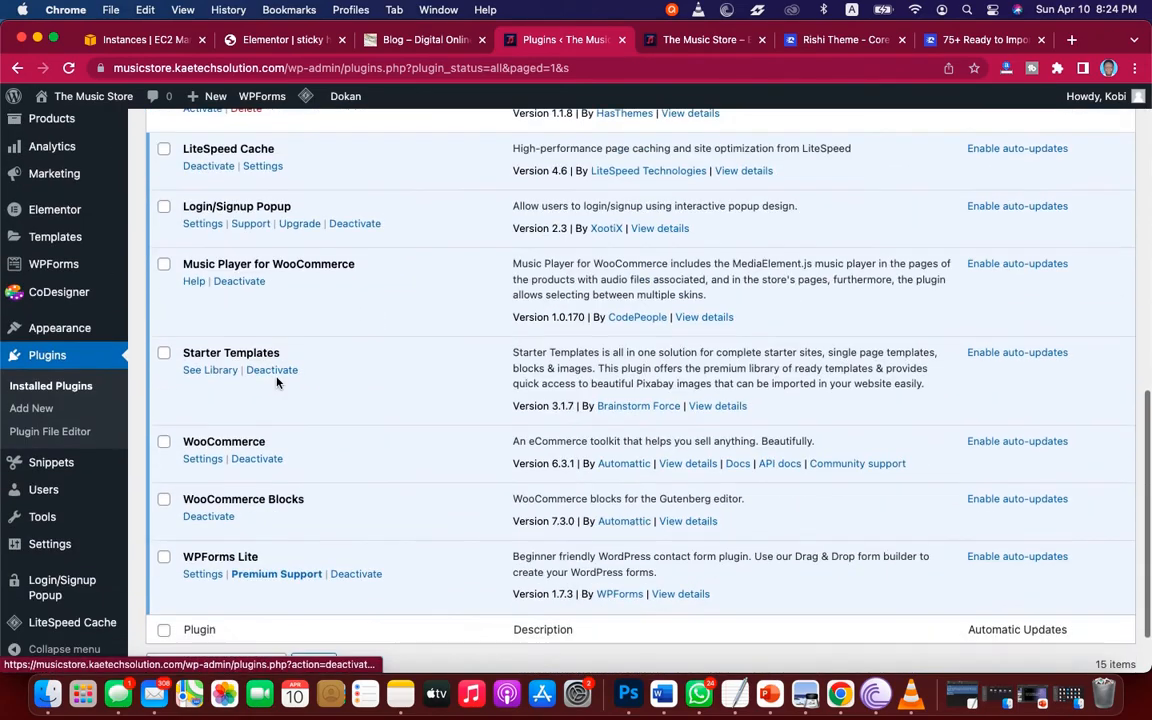
{"action": "scroll", "coordinate": [278, 383], "scroll_direction": "up", "scroll_amount": 5}
{"action": "scroll", "coordinate": [278, 383], "scroll_direction": "up", "scroll_amount": 5}
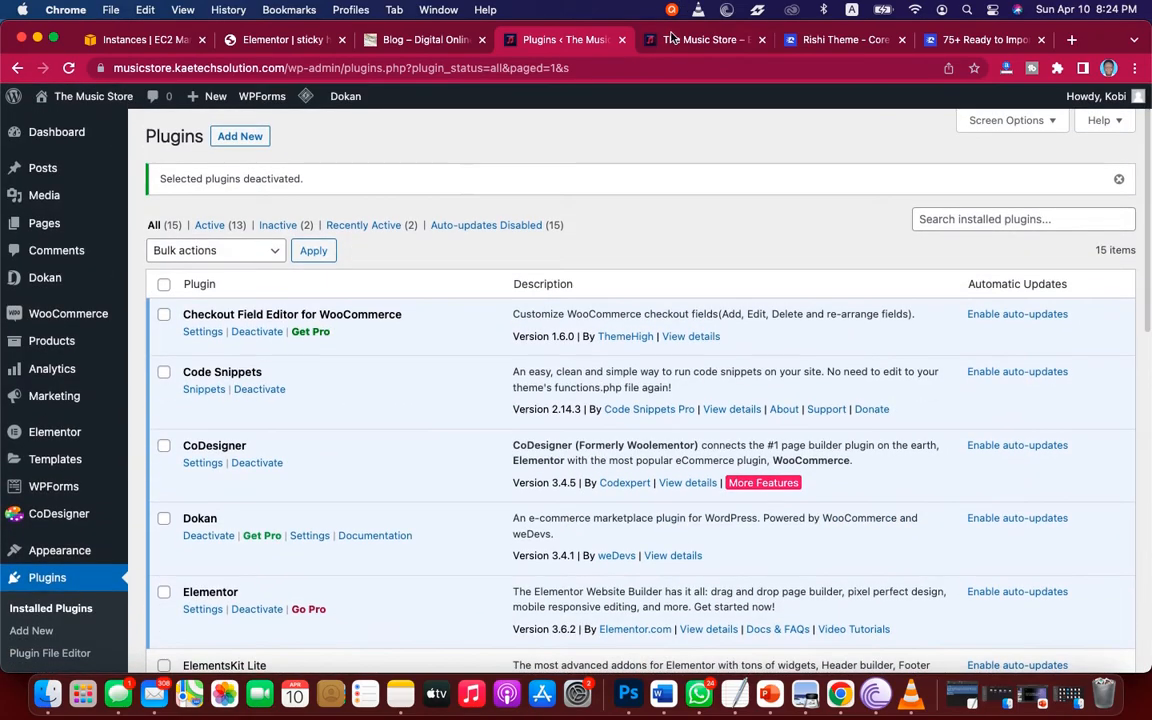
- Revisit The Music Store storefront, then go back to Plugins and open Add New
{"action": "left_click", "coordinate": [676, 40]}
{"action": "scroll", "coordinate": [586, 375], "scroll_direction": "down", "scroll_amount": 15}
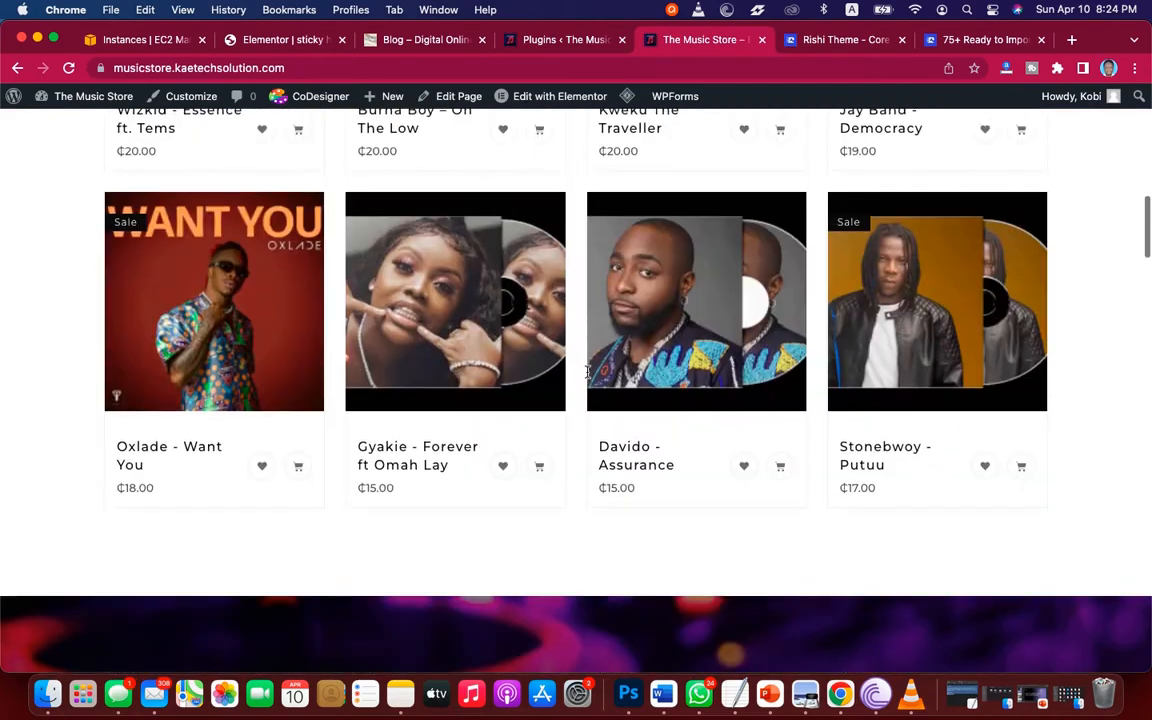
{"action": "scroll", "coordinate": [587, 377], "scroll_direction": "up", "scroll_amount": 10}
{"action": "scroll", "coordinate": [587, 377], "scroll_direction": "up", "scroll_amount": 5}
{"action": "scroll", "coordinate": [587, 377], "scroll_direction": "down", "scroll_amount": 15}
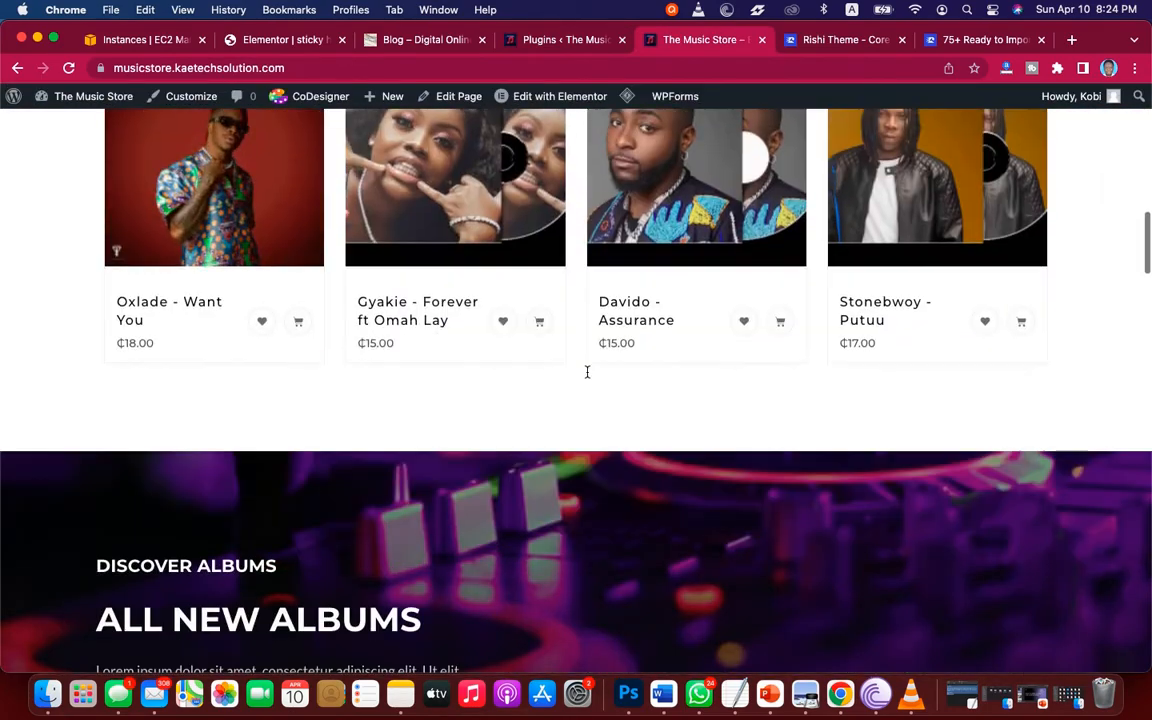
{"action": "scroll", "coordinate": [587, 377], "scroll_direction": "up", "scroll_amount": 15}
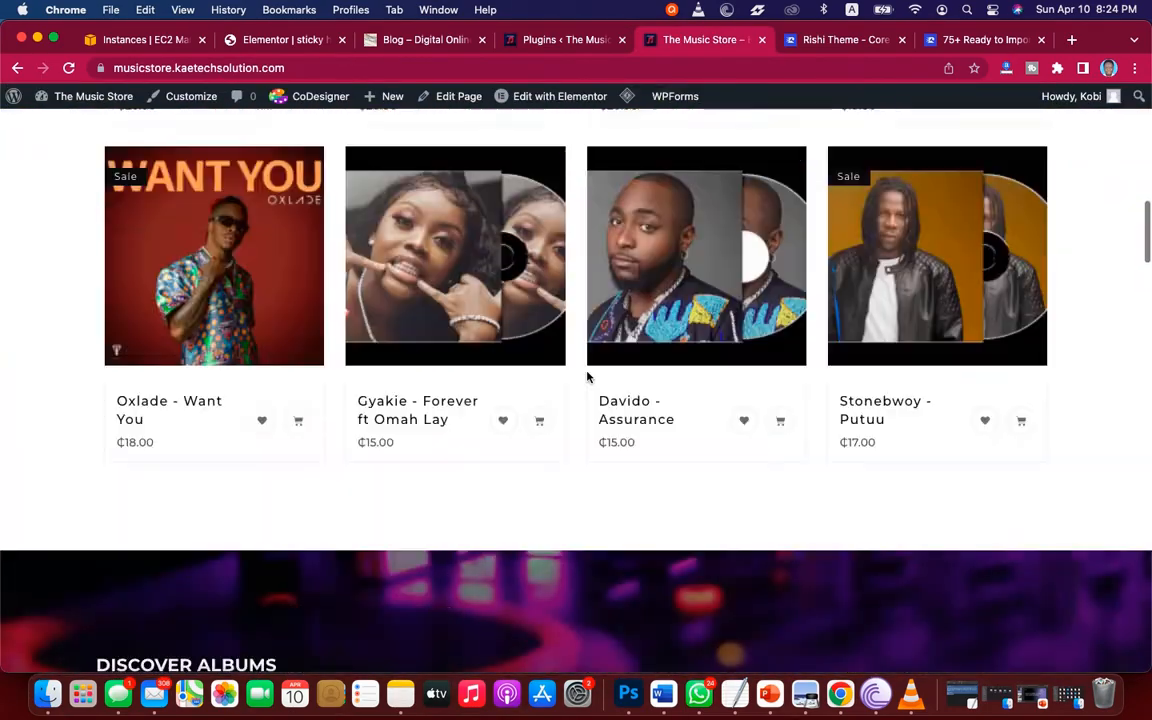
{"action": "scroll", "coordinate": [587, 377], "scroll_direction": "up", "scroll_amount": 3}
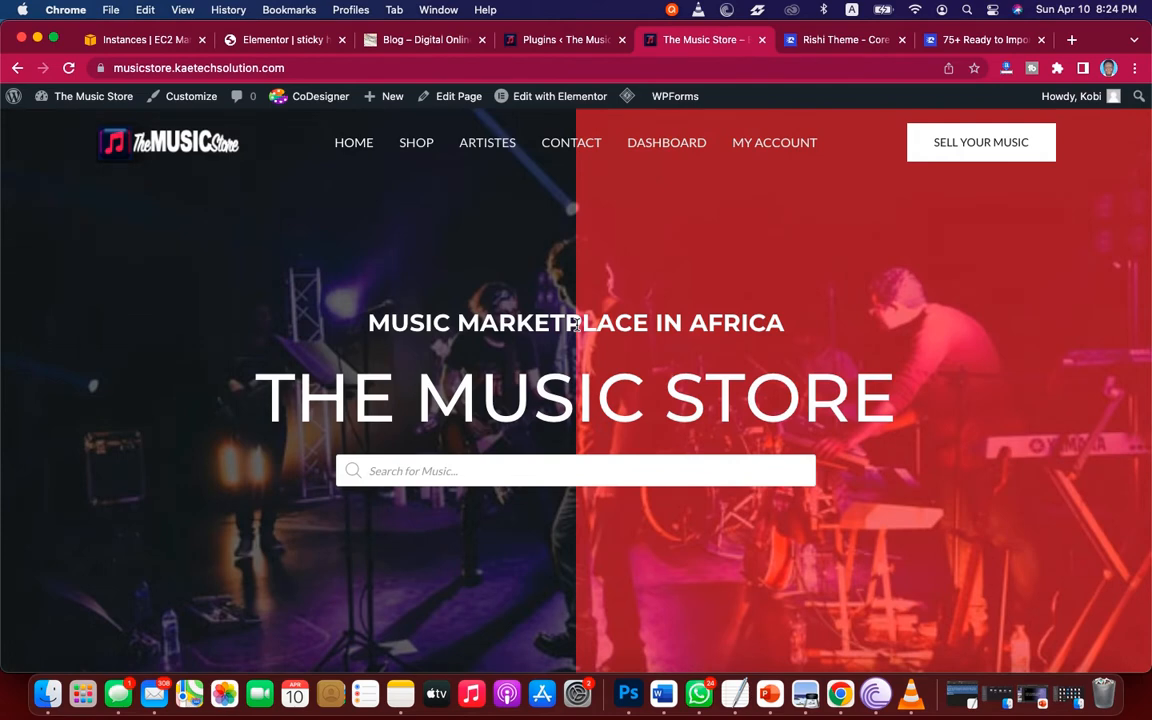
{"action": "scroll", "coordinate": [576, 325], "scroll_direction": "down", "scroll_amount": 5}
{"action": "scroll", "coordinate": [576, 324], "scroll_direction": "up", "scroll_amount": 5}
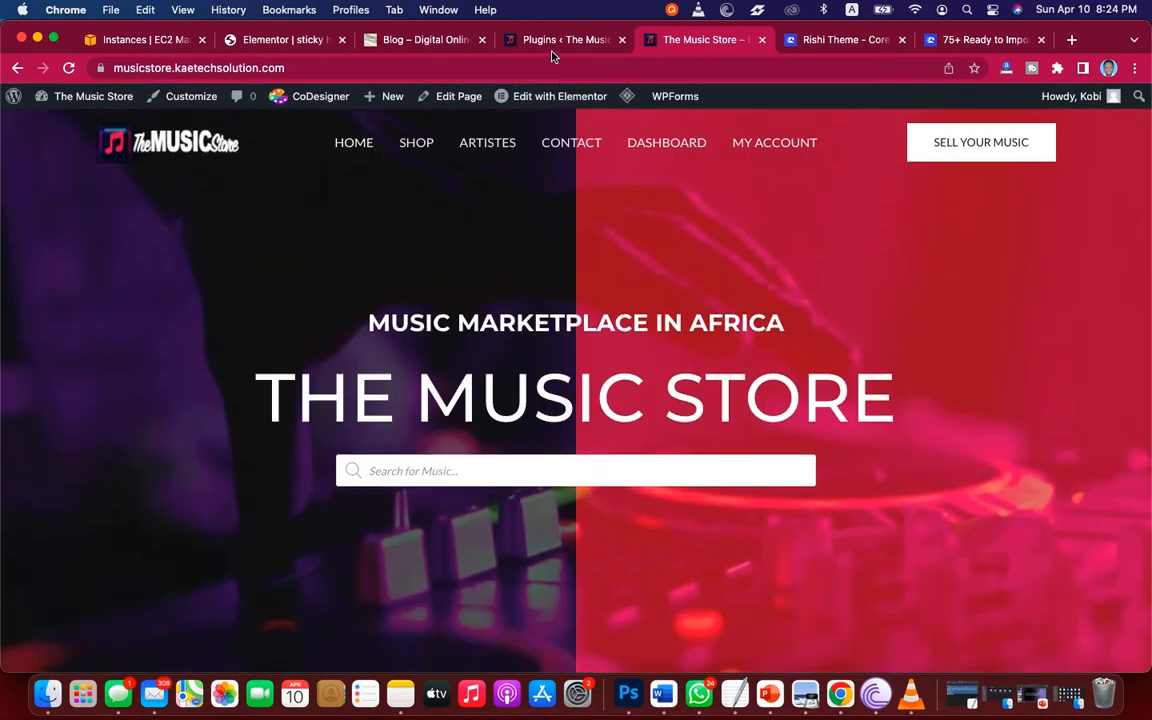
{"action": "left_click", "coordinate": [552, 42]}
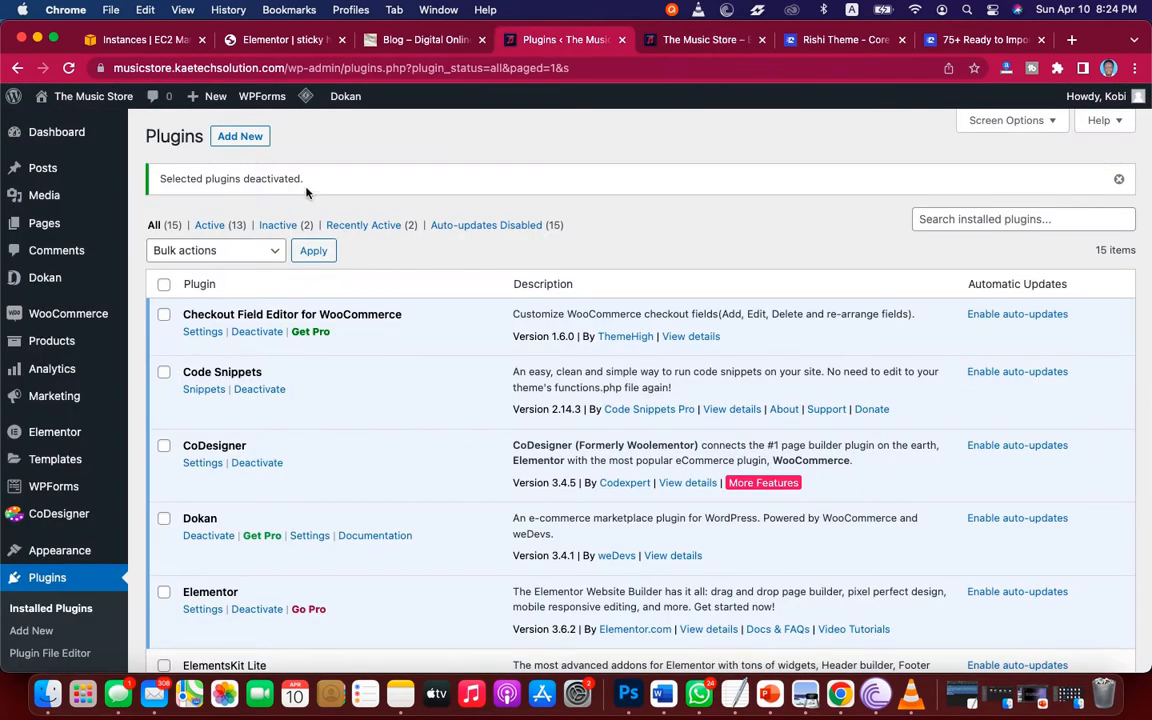
{"action": "left_click", "coordinate": [229, 134]}
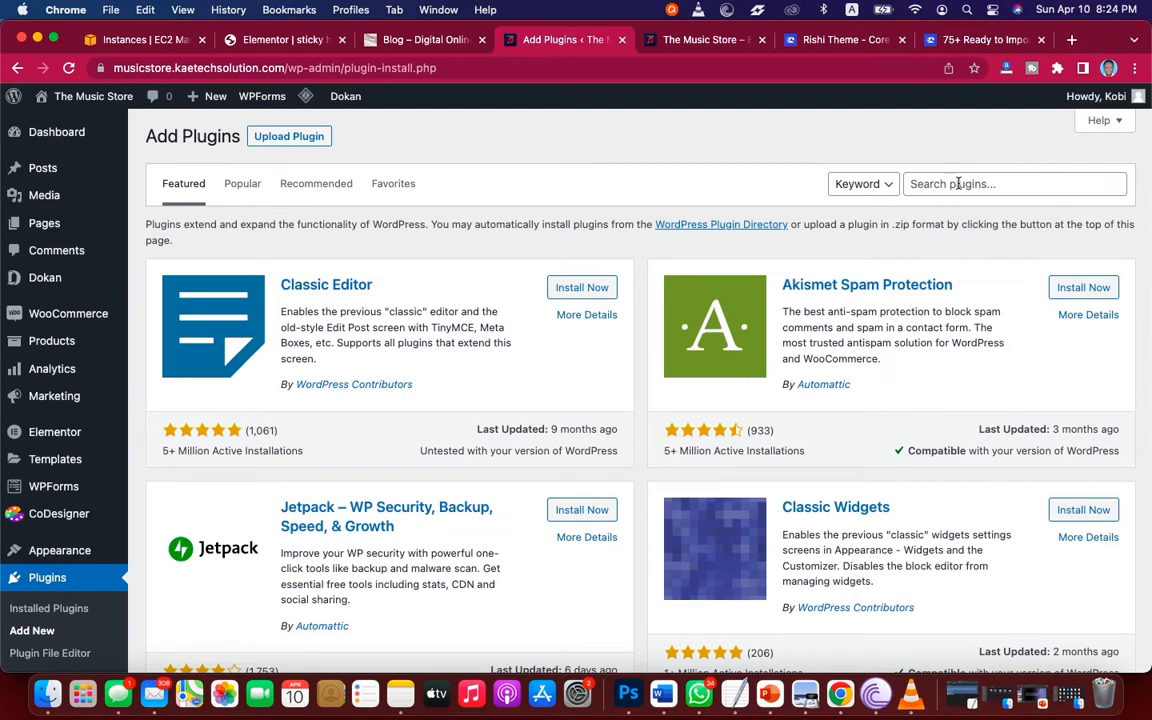
- Search the plugin directory for 'elements' and then 'ht mega', then return to Installed Plugins
{"action": "left_click", "coordinate": [958, 183]}
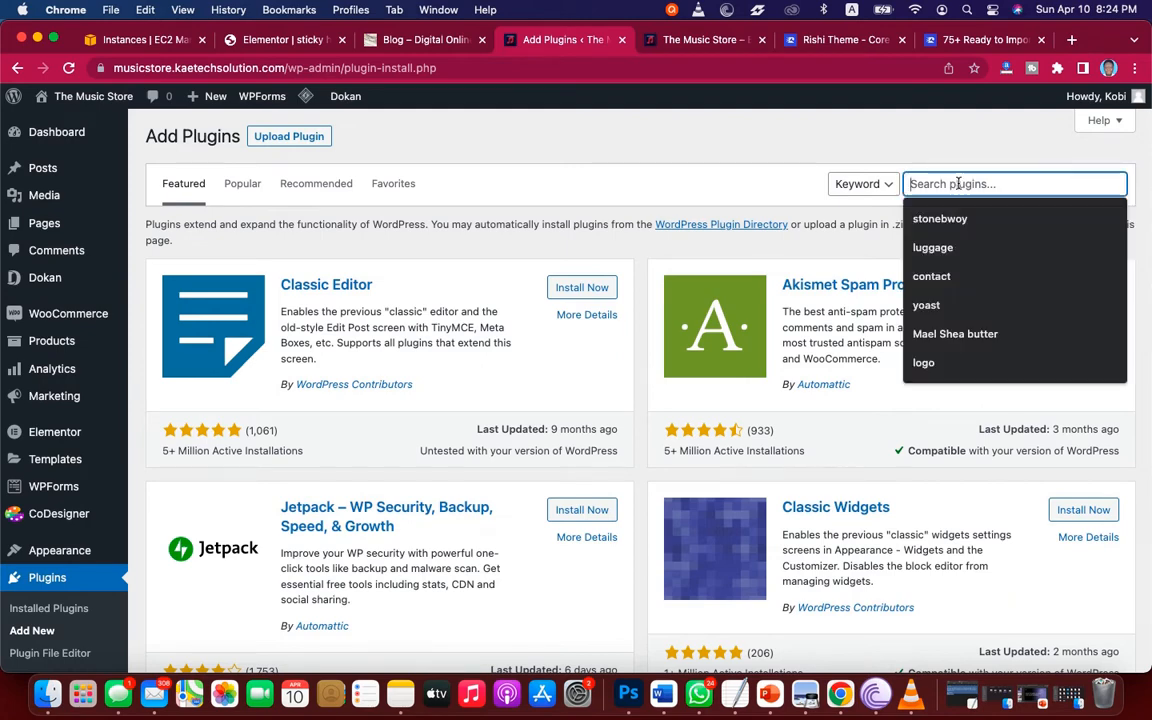
{"action": "type", "text": "elemen"}
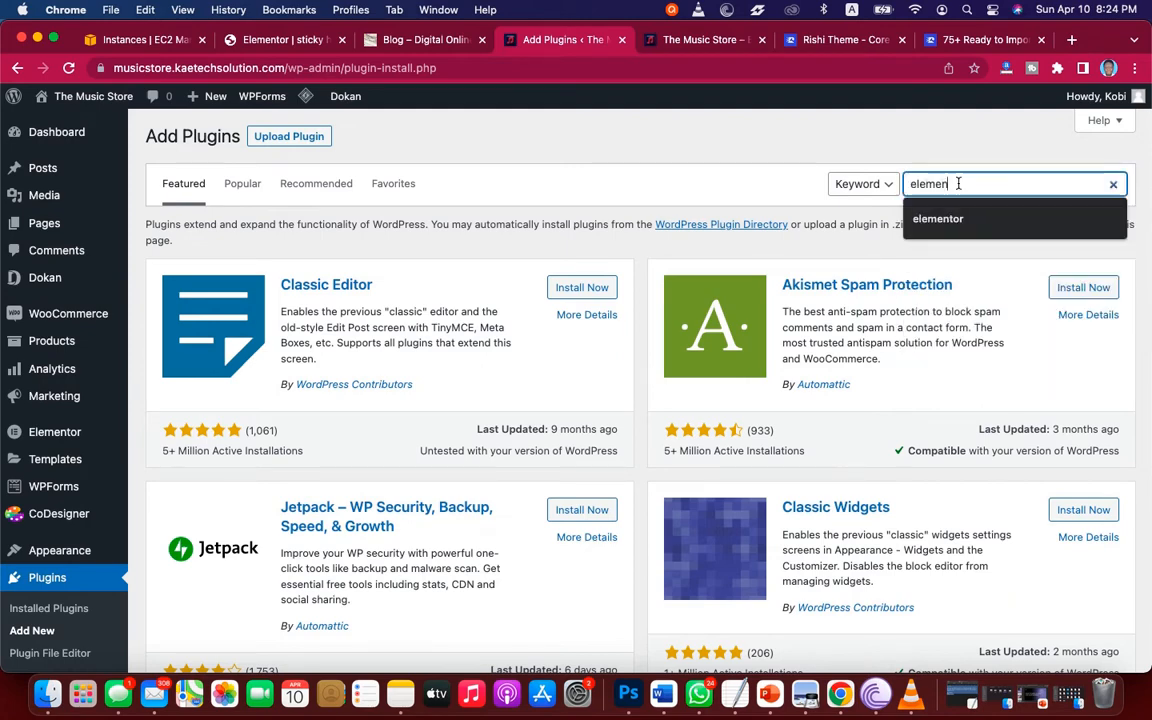
{"action": "type", "text": "tskit"}
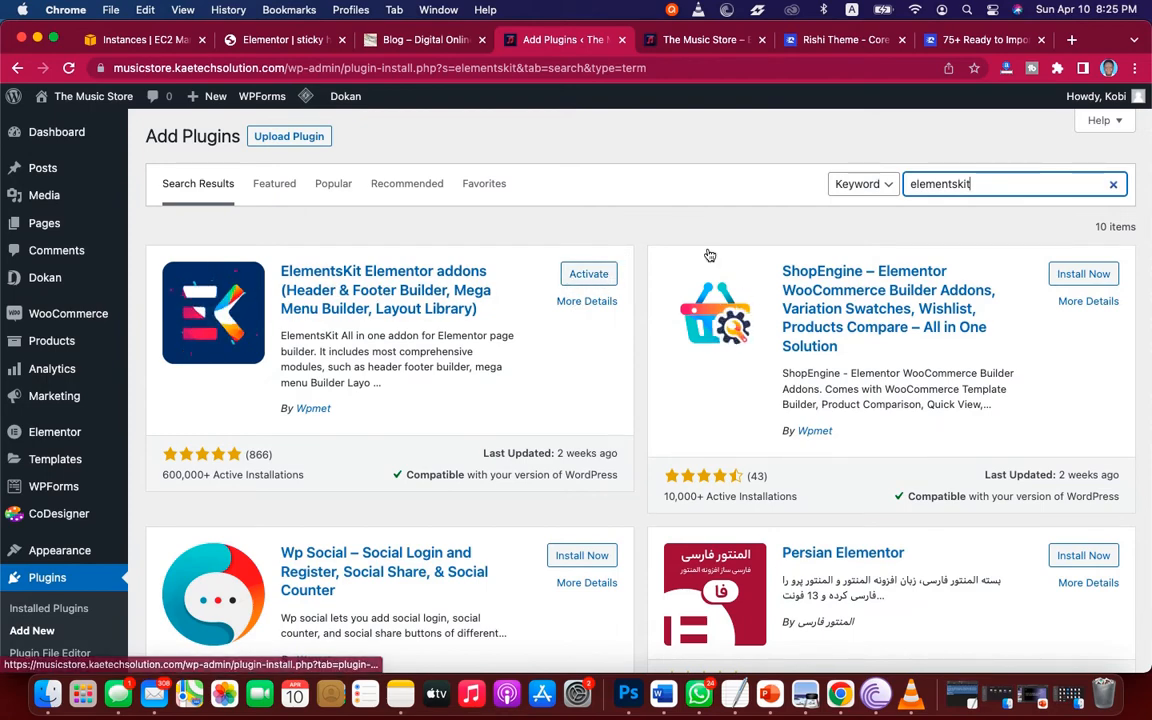
{"action": "left_click_drag", "start_coordinate": [987, 186], "coordinate": [897, 176]}
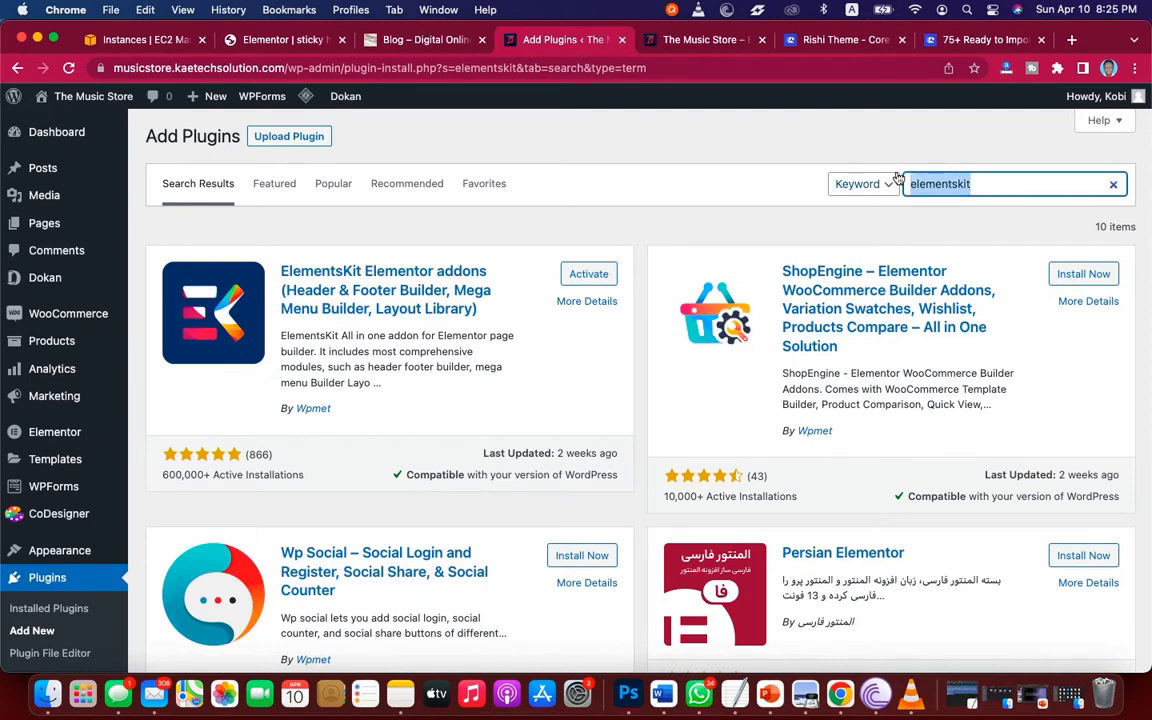
{"action": "type", "text": "ht m"}
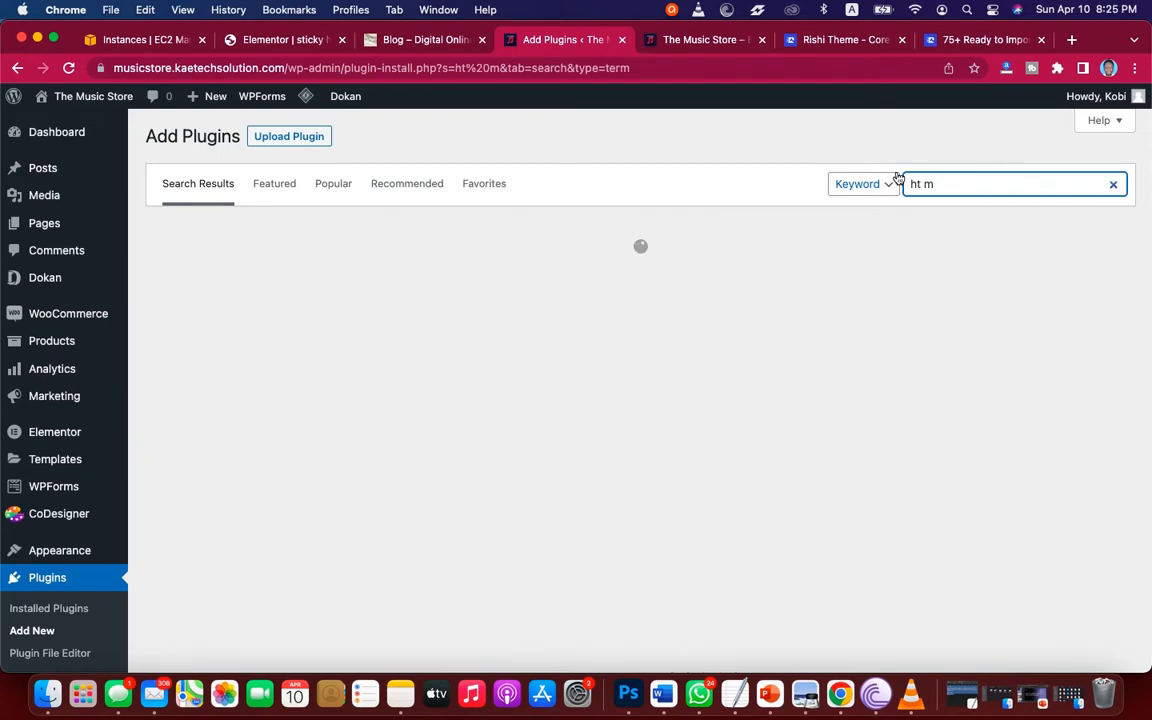
{"action": "type", "text": "ega"}
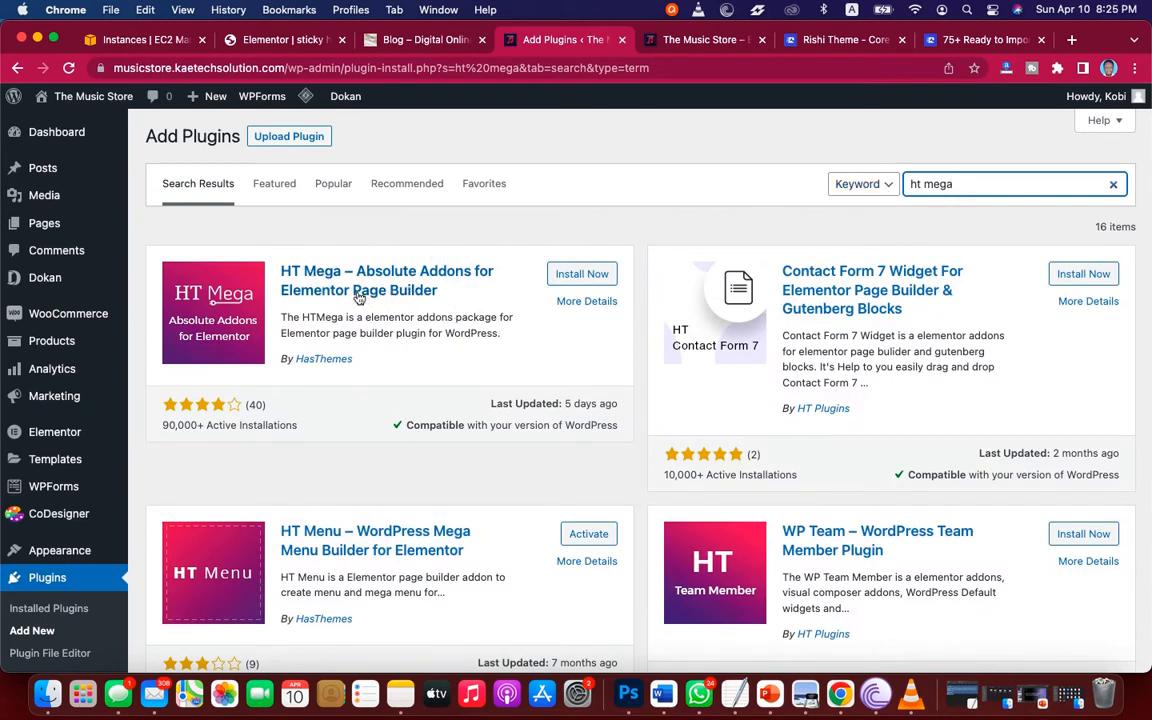
{"action": "scroll", "coordinate": [444, 304], "scroll_direction": "down", "scroll_amount": 2}
{"action": "scroll", "coordinate": [444, 304], "scroll_direction": "down", "scroll_amount": 3}
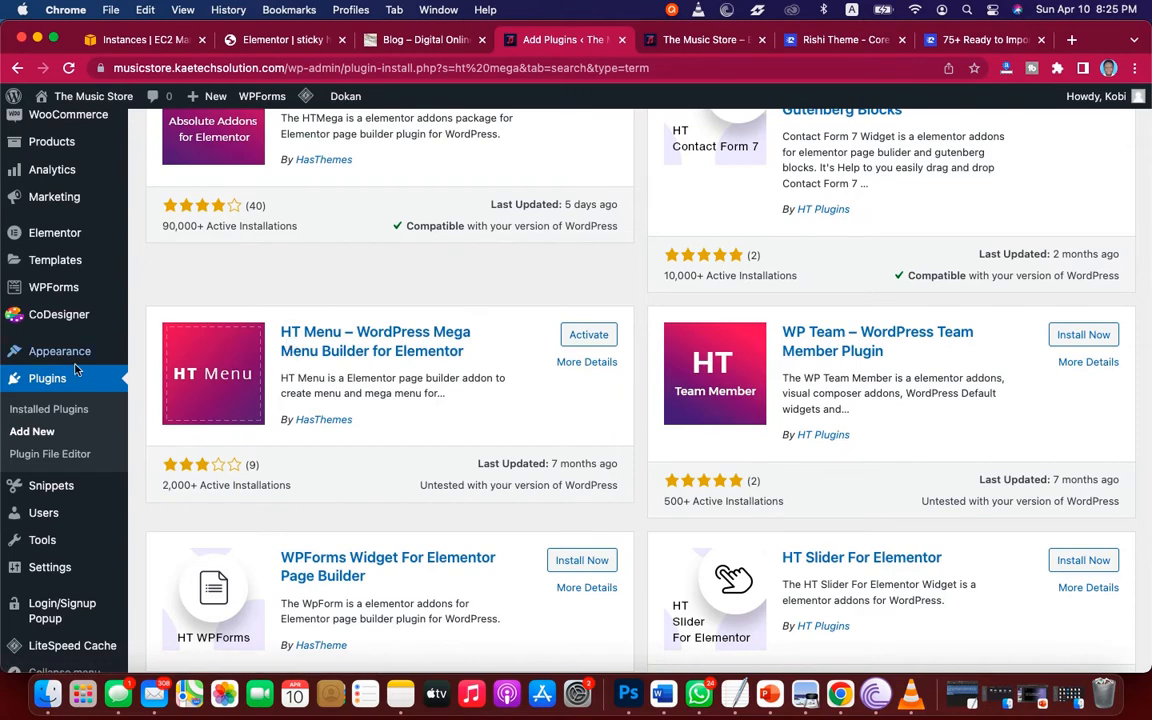
{"action": "left_click", "coordinate": [48, 409]}
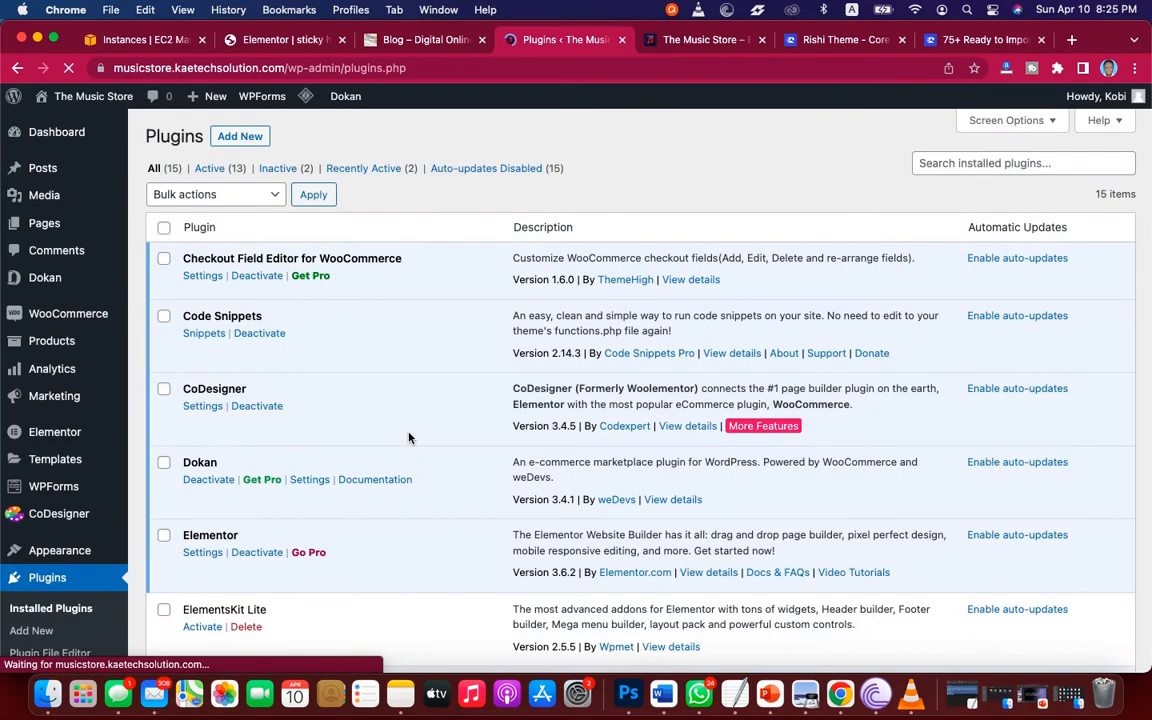
- Bulk-activate ElementsKit Lite and HT Menu Lite with the Activate bulk action
{"action": "scroll", "coordinate": [410, 437], "scroll_direction": "down", "scroll_amount": 6}
{"action": "scroll", "coordinate": [410, 437], "scroll_direction": "up", "scroll_amount": 2}
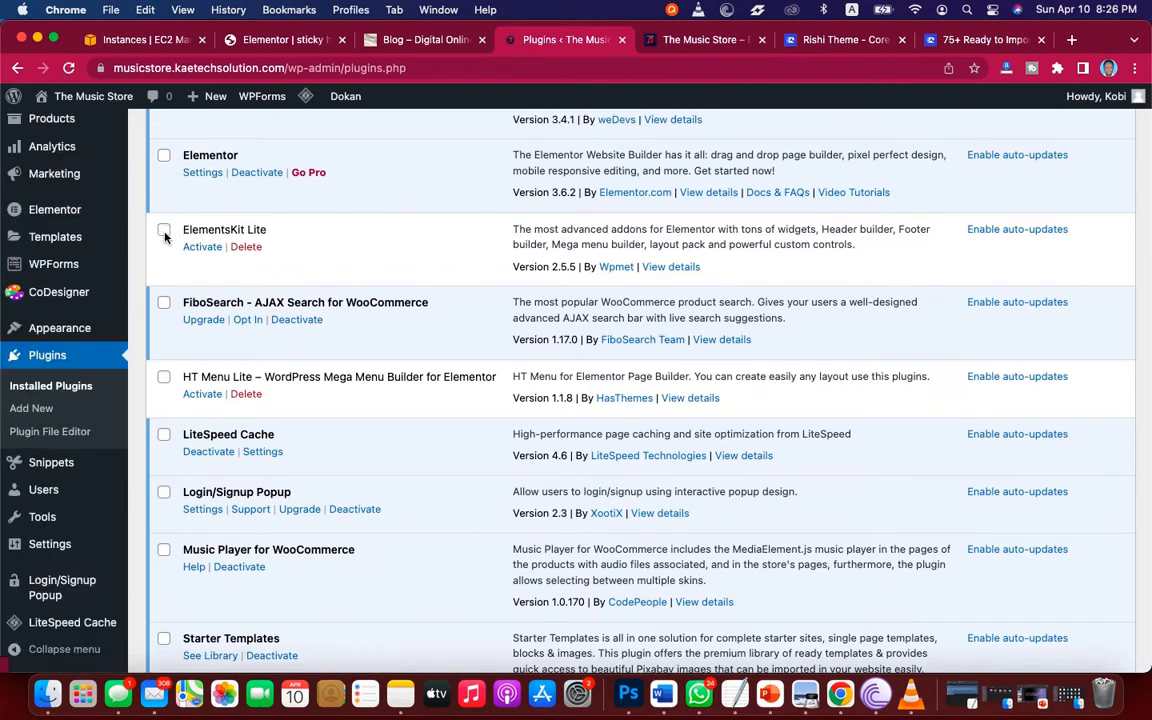
{"action": "left_click", "coordinate": [163, 229]}
{"action": "left_click", "coordinate": [164, 377]}
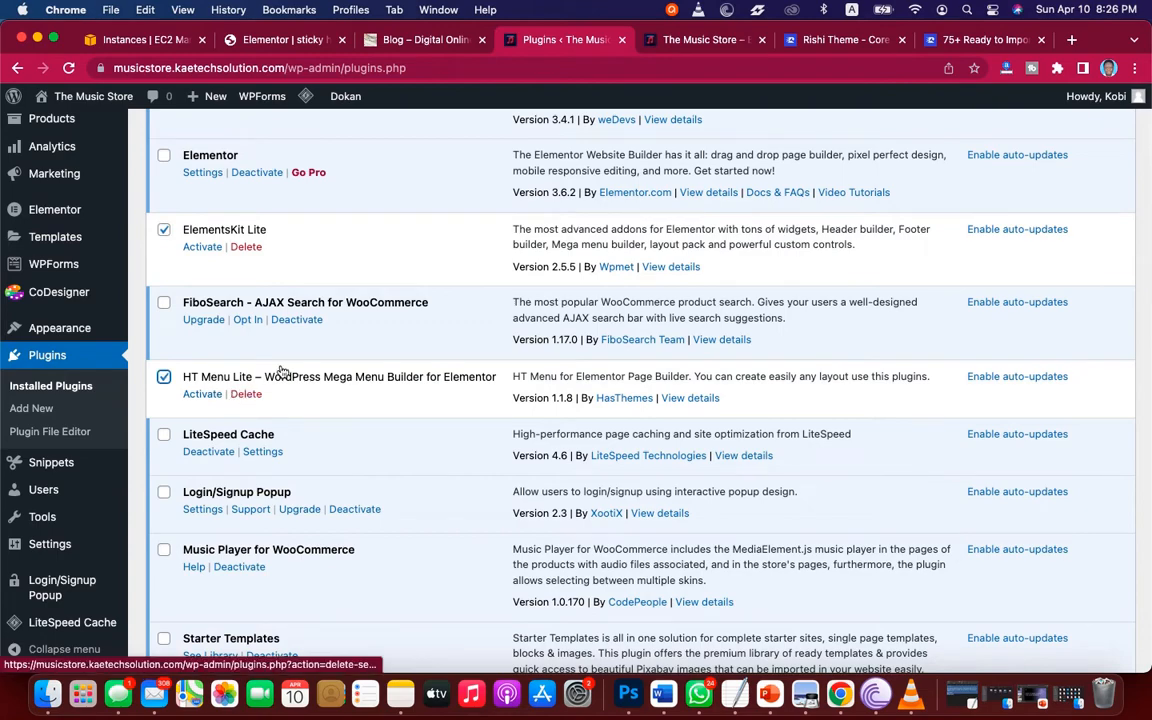
{"action": "scroll", "coordinate": [260, 322], "scroll_direction": "up", "scroll_amount": 5}
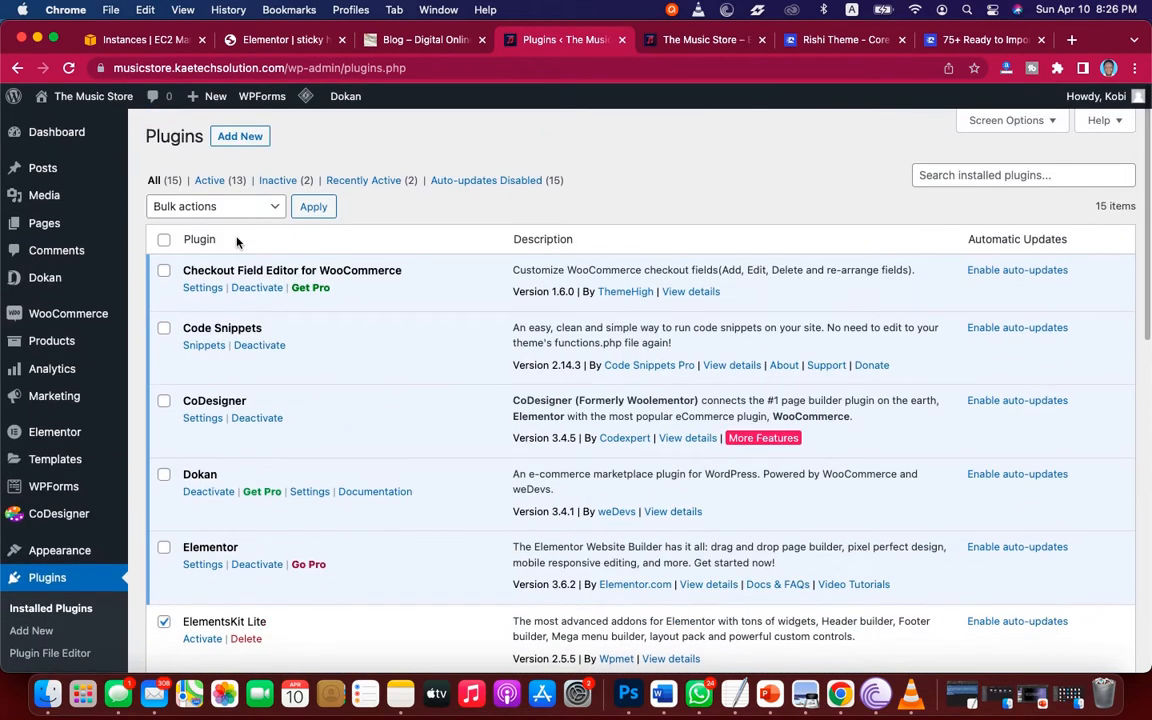
{"action": "left_click", "coordinate": [232, 207]}
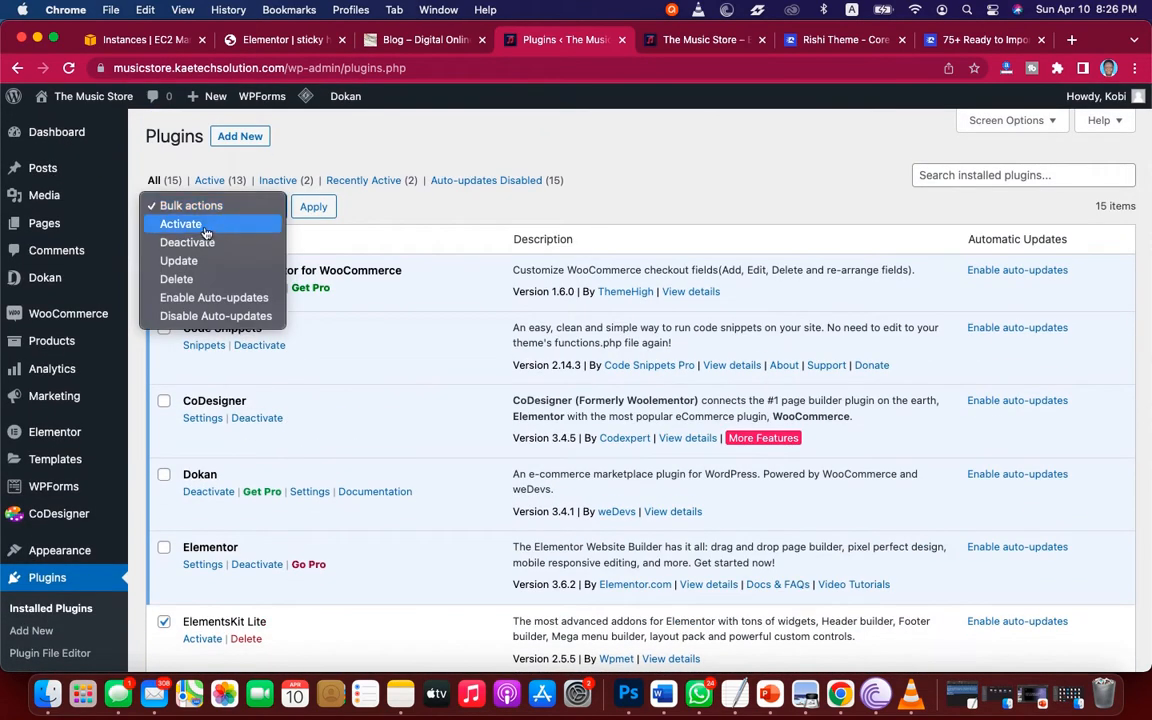
{"action": "left_click", "coordinate": [222, 224]}
{"action": "left_click", "coordinate": [310, 208]}
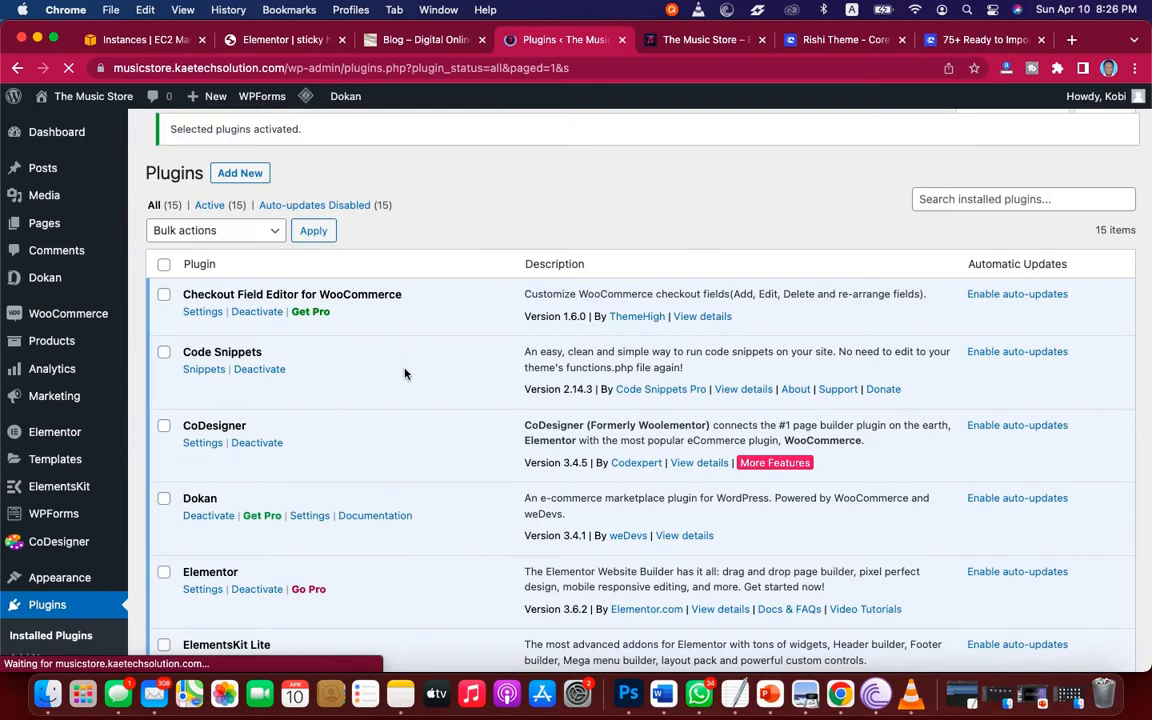
- Check the plugin list to confirm all 15 plugins are now active
{"action": "scroll", "coordinate": [404, 373], "scroll_direction": "down", "scroll_amount": 10}
{"action": "scroll", "coordinate": [404, 373], "scroll_direction": "up", "scroll_amount": 7}
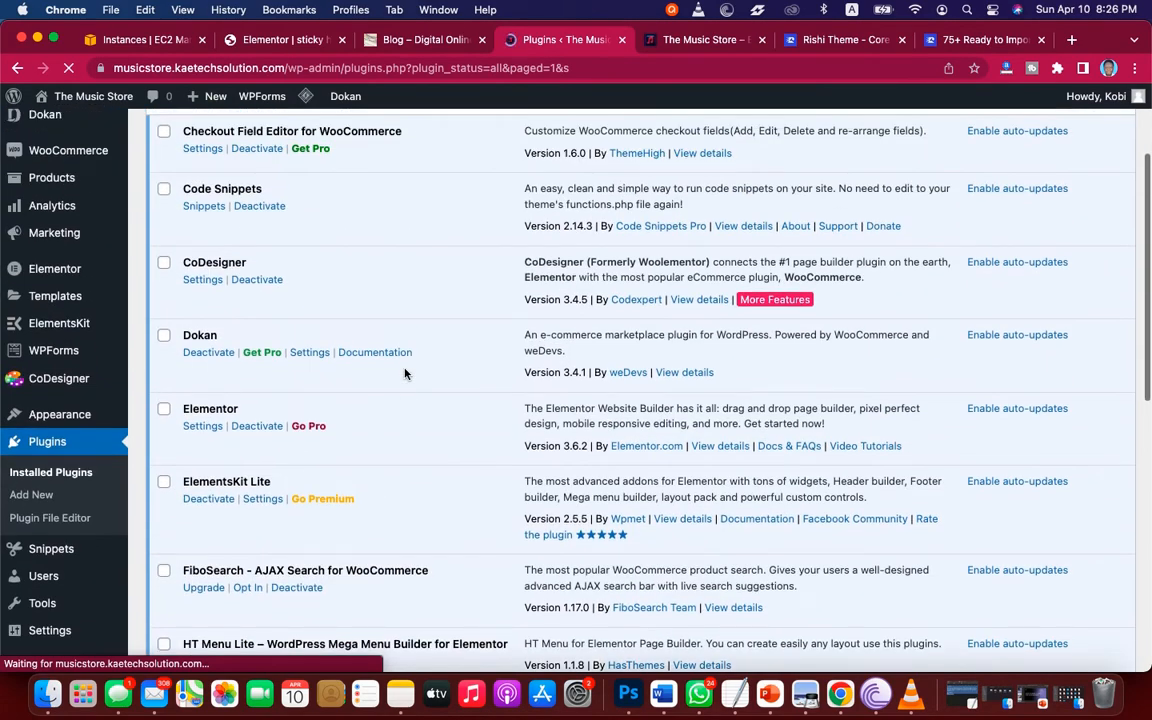
{"action": "scroll", "coordinate": [404, 373], "scroll_direction": "down", "scroll_amount": 2}
{"action": "scroll", "coordinate": [404, 373], "scroll_direction": "up", "scroll_amount": 5}
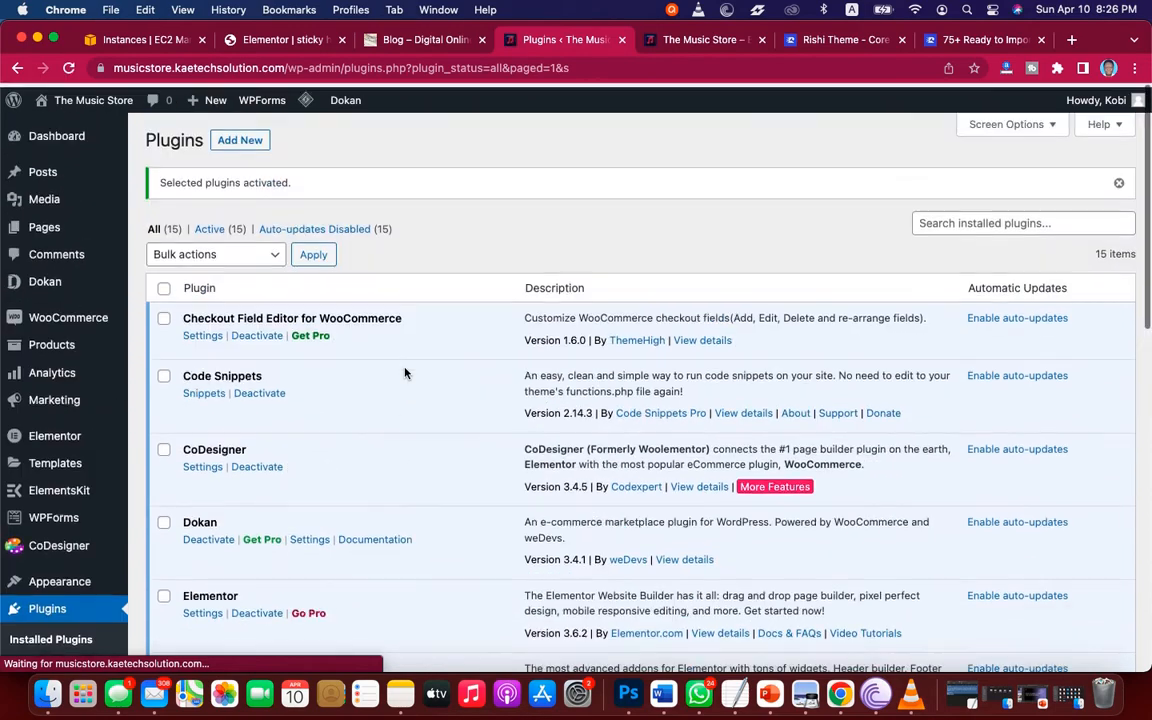
{"action": "scroll", "coordinate": [404, 373], "scroll_direction": "down", "scroll_amount": 2}
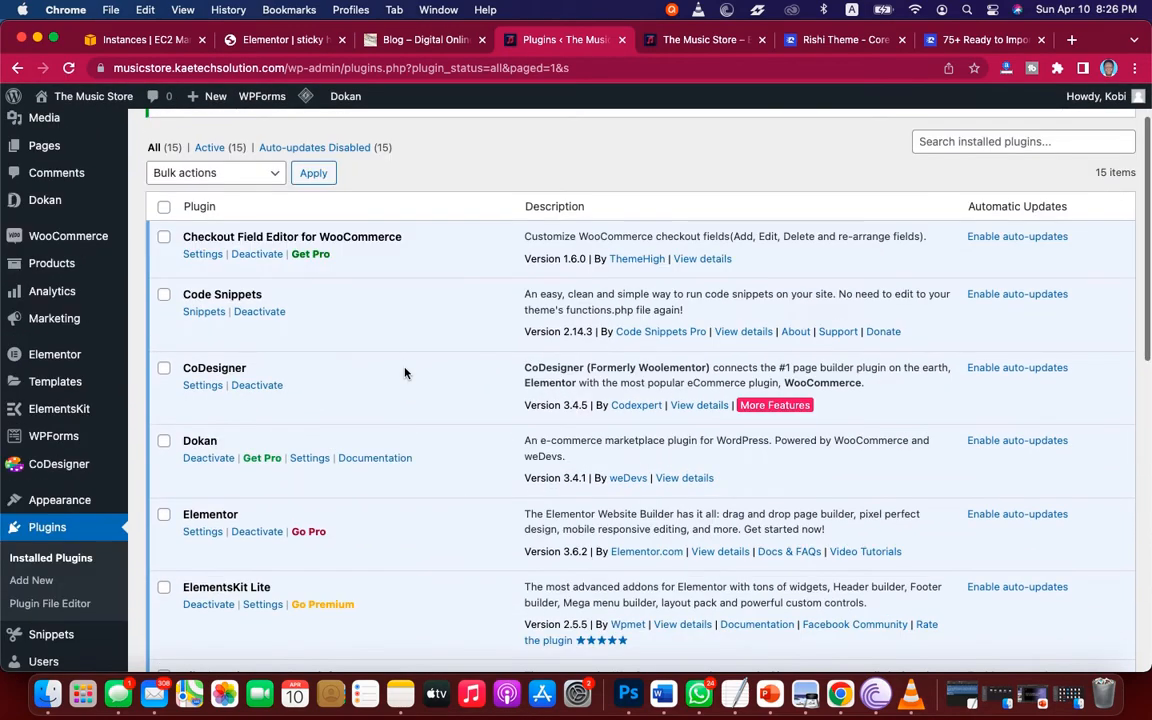
{"action": "scroll", "coordinate": [404, 373], "scroll_direction": "down", "scroll_amount": 4}
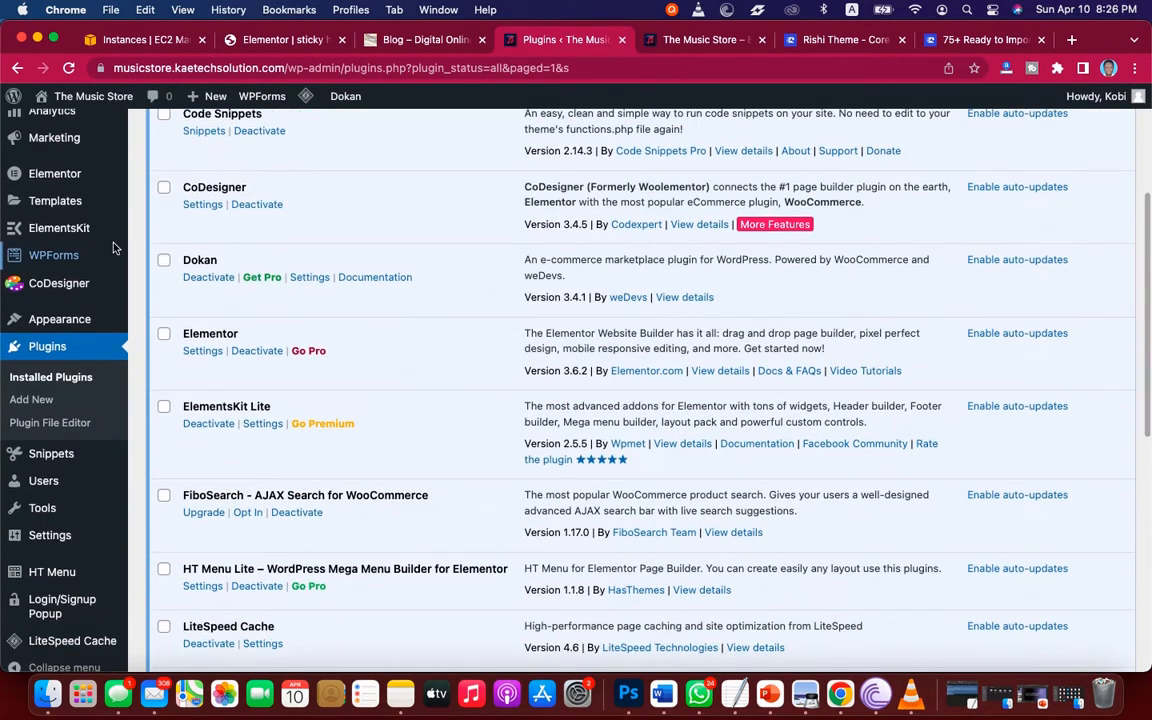
{"action": "mouse_move", "coordinate": [70, 229]}
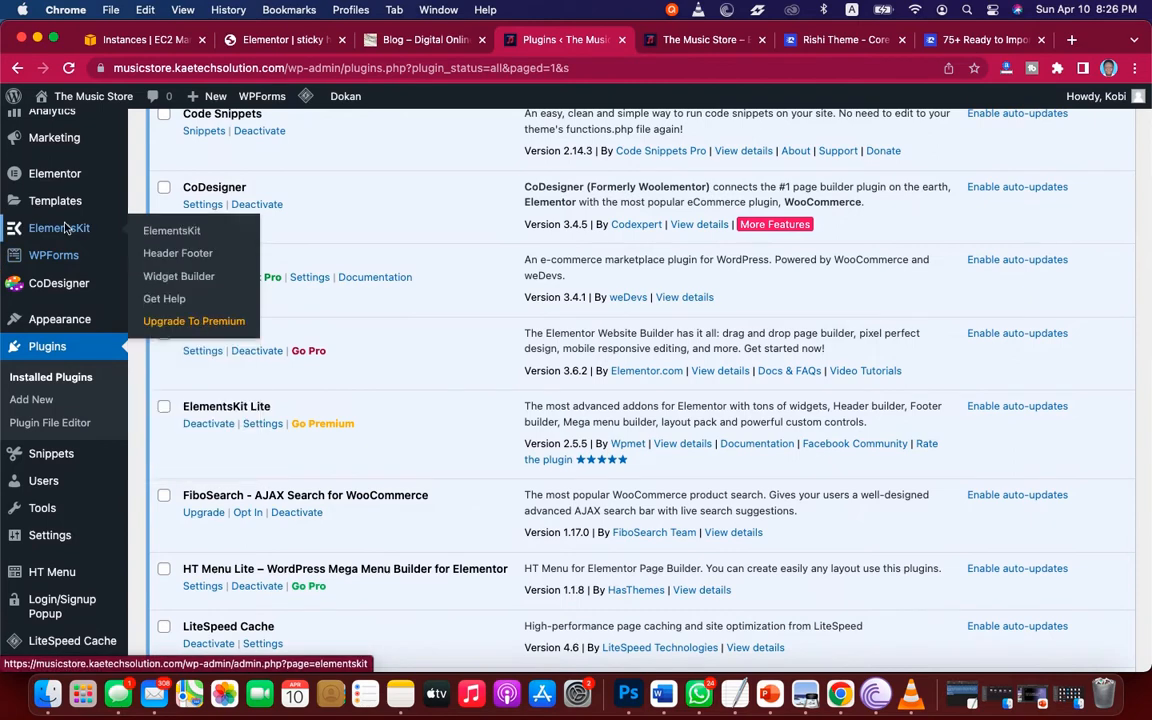
- Go to ElementsKit's Header Footer section to bring up its setup wizard
{"action": "left_click", "coordinate": [180, 256]}
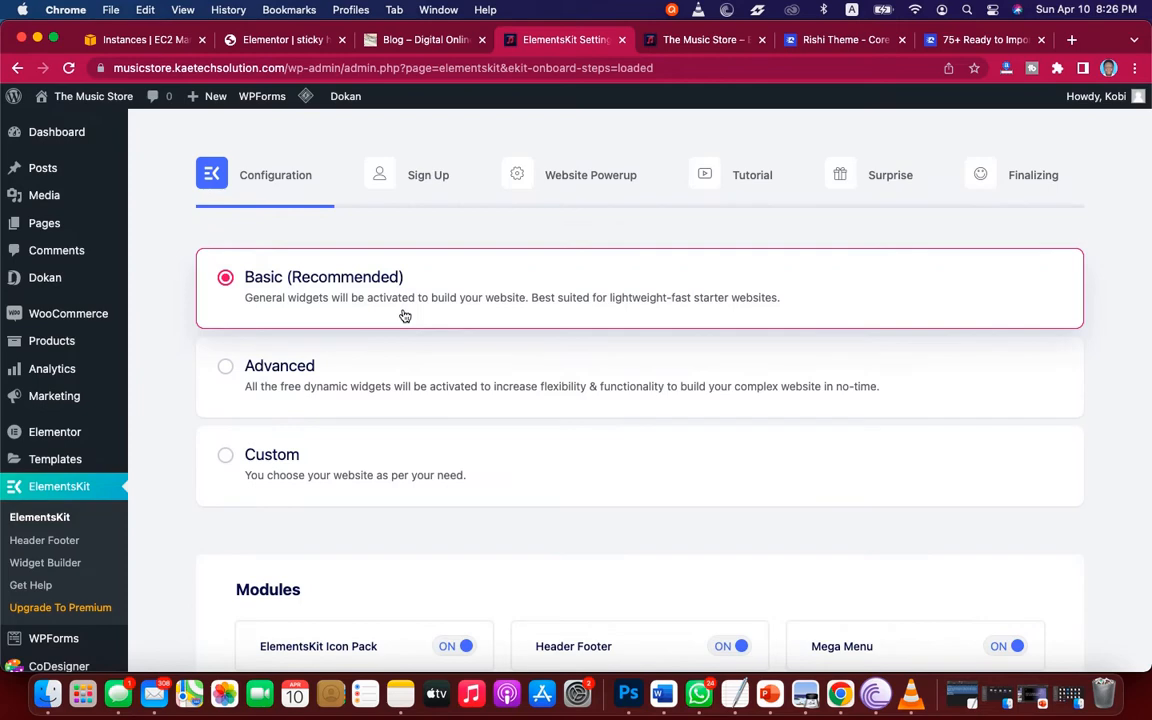
{"action": "scroll", "coordinate": [676, 409], "scroll_direction": "down", "scroll_amount": 10}
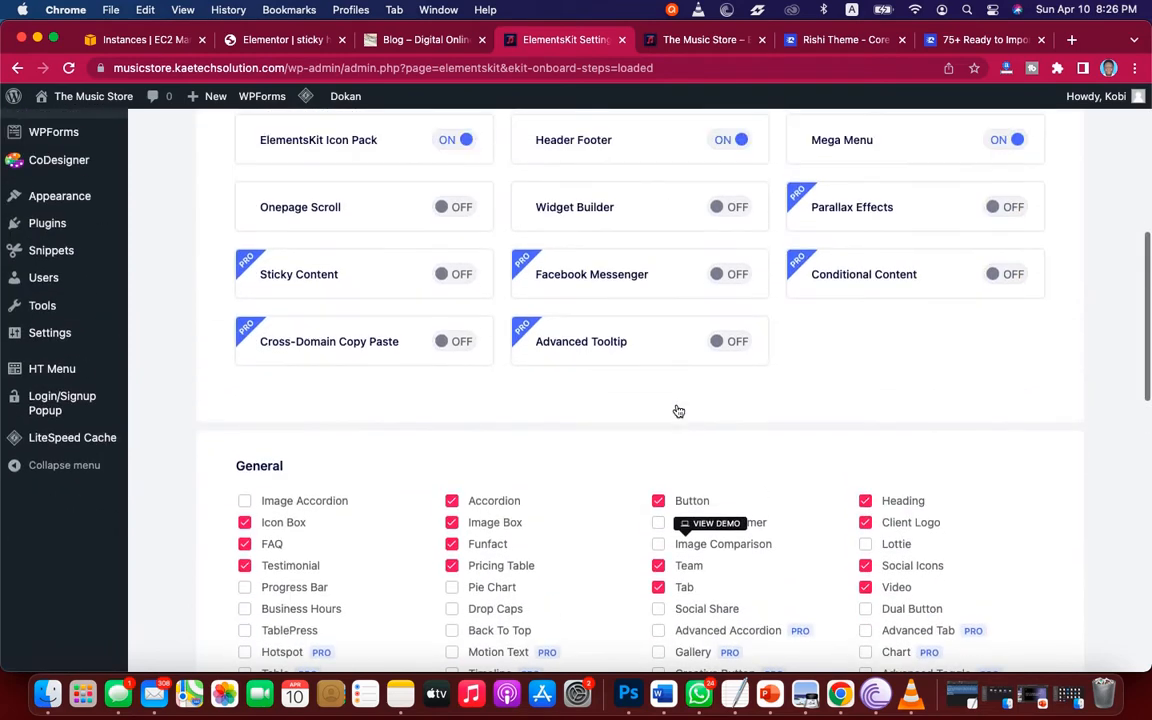
{"action": "scroll", "coordinate": [678, 411], "scroll_direction": "up", "scroll_amount": 2}
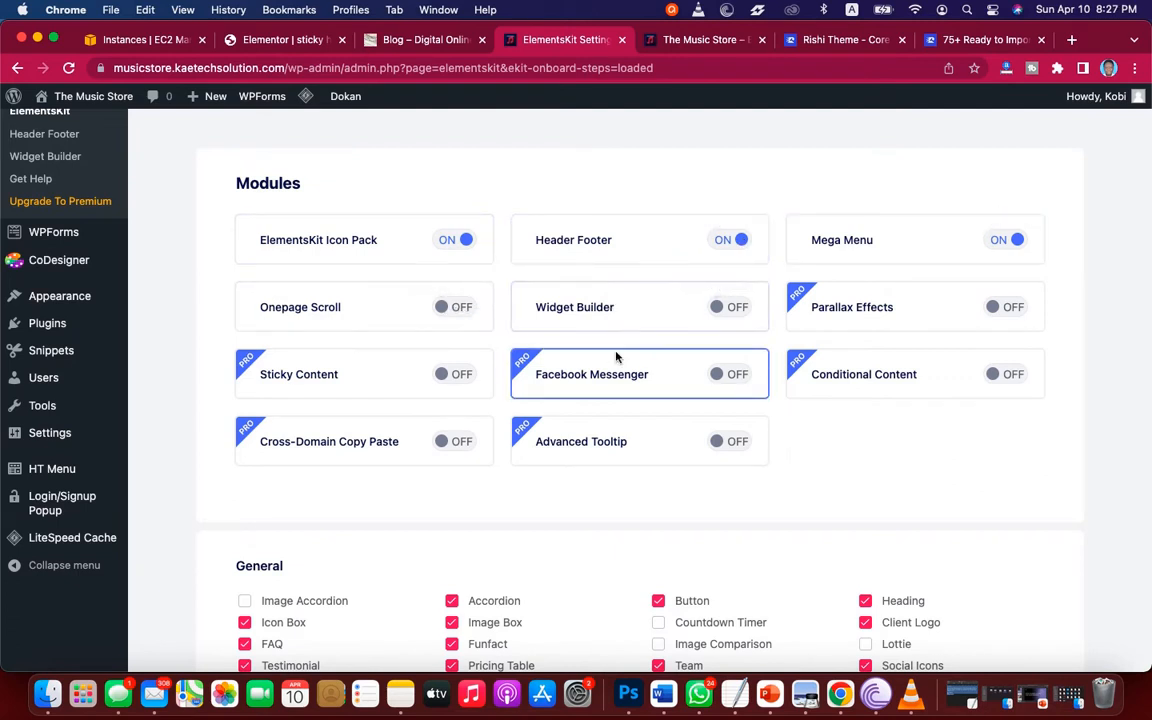
{"action": "scroll", "coordinate": [616, 357], "scroll_direction": "down", "scroll_amount": 5}
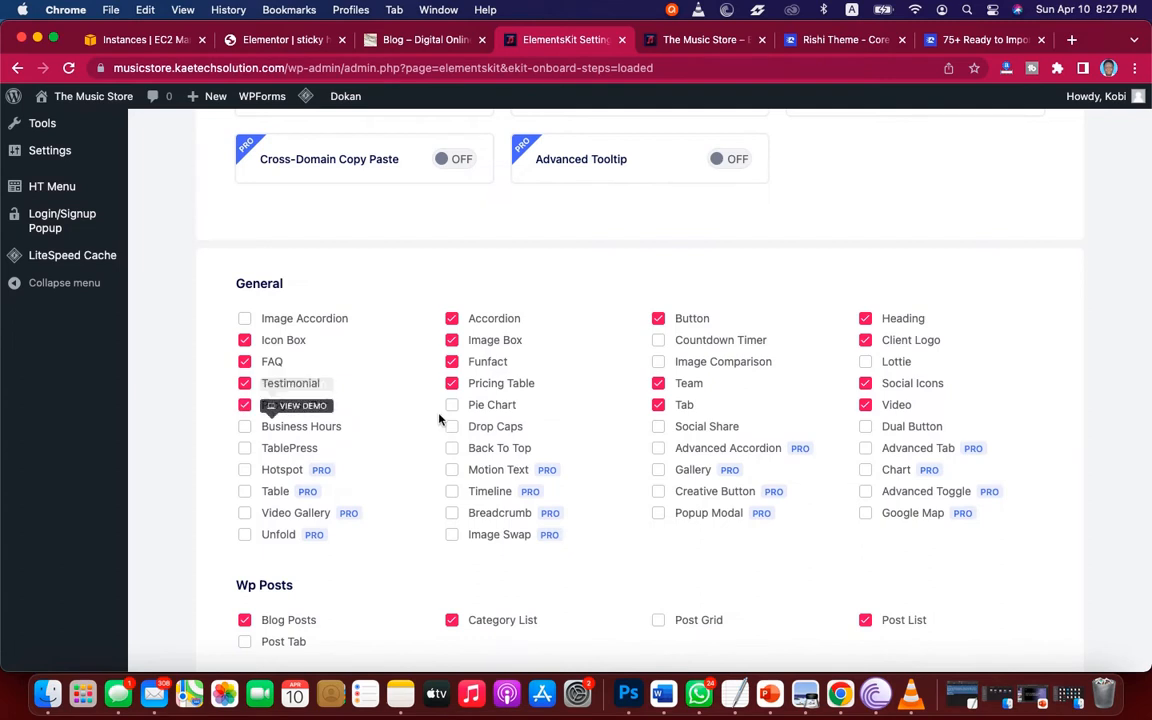
- Enable the Countdown Timer, Lottie, Business Hours, Post Grid and Wp Forms widgets, then continue
{"action": "left_click", "coordinate": [658, 340]}
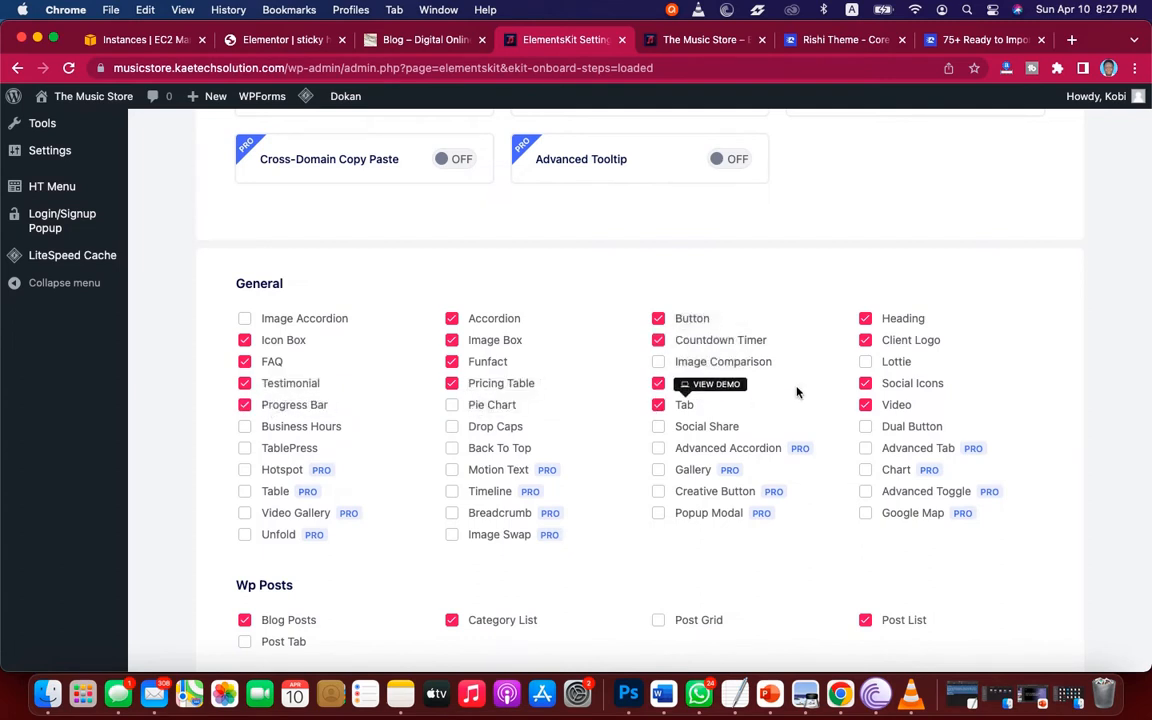
{"action": "left_click", "coordinate": [866, 363]}
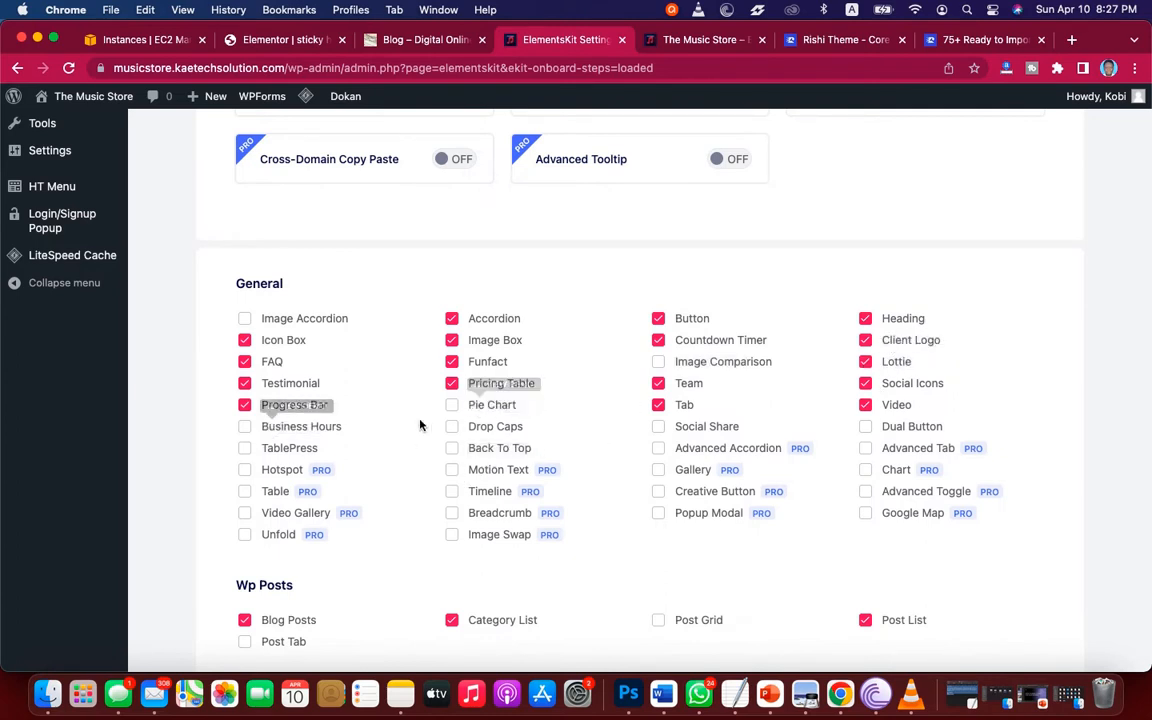
{"action": "left_click", "coordinate": [245, 427]}
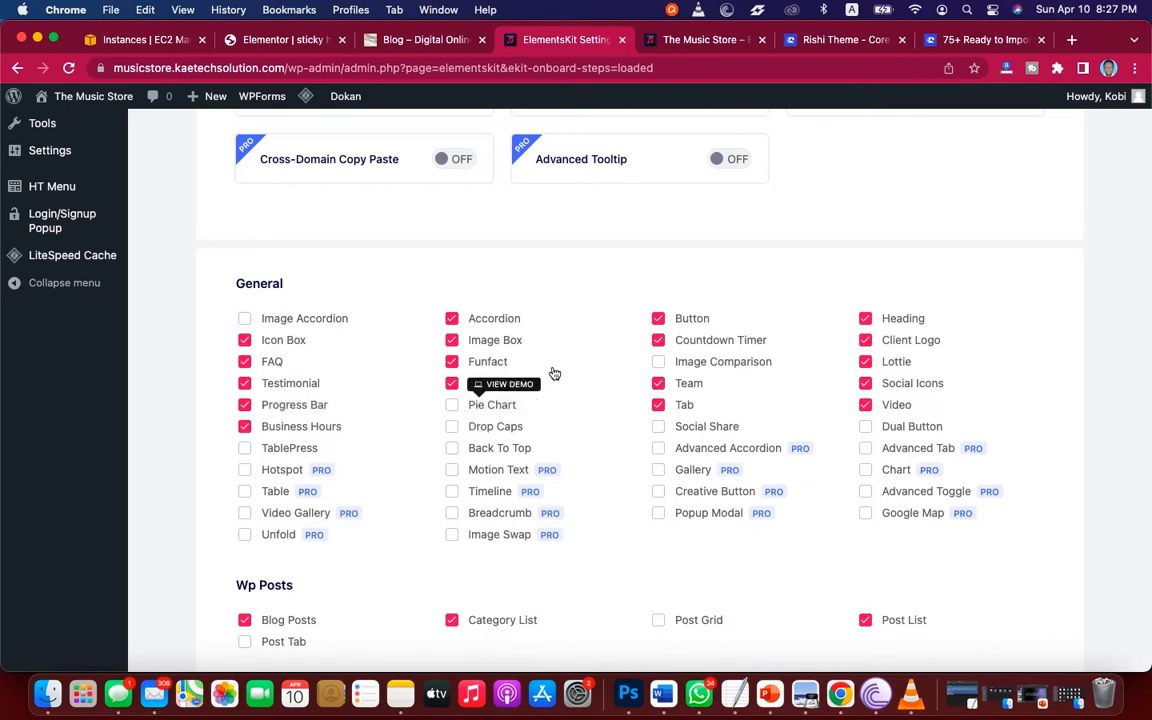
{"action": "scroll", "coordinate": [555, 373], "scroll_direction": "down", "scroll_amount": 5}
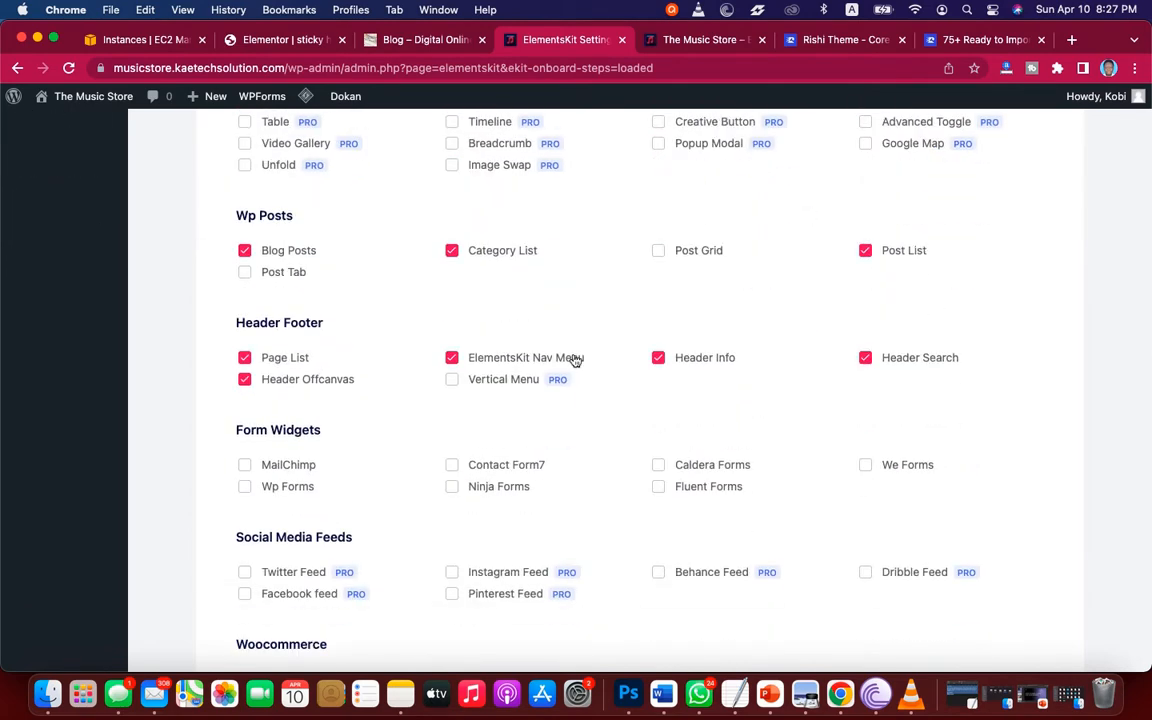
{"action": "left_click", "coordinate": [658, 252]}
{"action": "scroll", "coordinate": [620, 340], "scroll_direction": "down", "scroll_amount": 1}
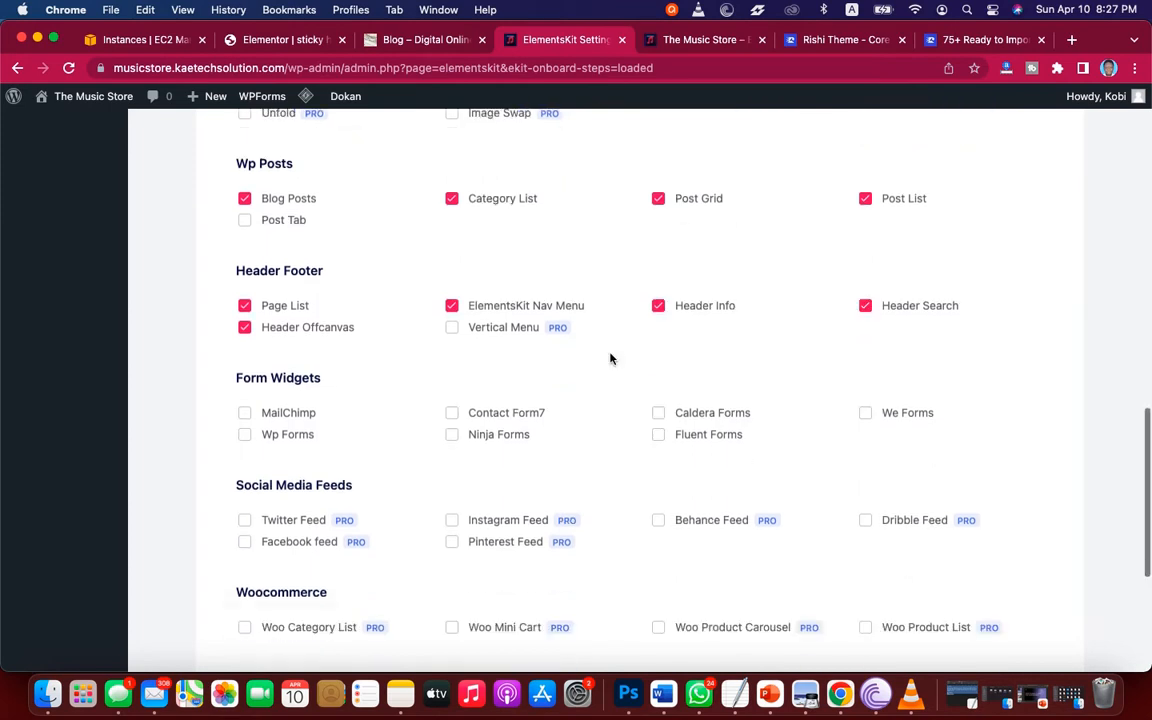
{"action": "scroll", "coordinate": [611, 358], "scroll_direction": "down", "scroll_amount": 5}
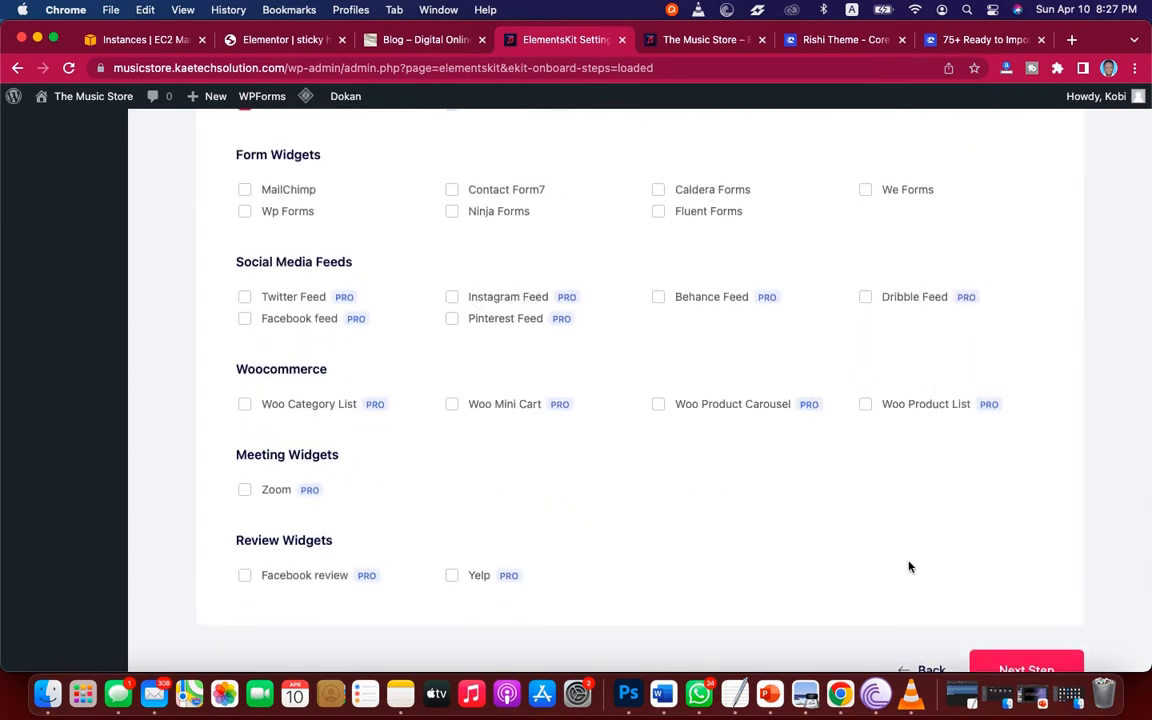
{"action": "scroll", "coordinate": [657, 490], "scroll_direction": "down", "scroll_amount": 2}
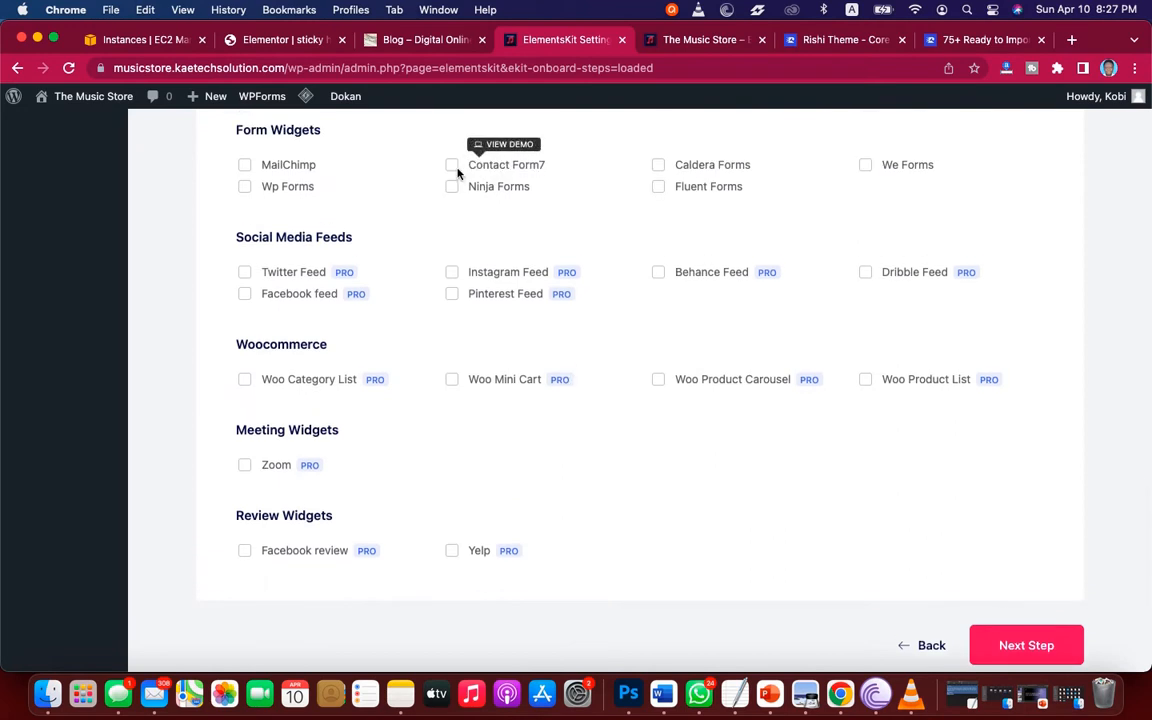
{"action": "left_click", "coordinate": [245, 187]}
{"action": "left_click", "coordinate": [1012, 643]}
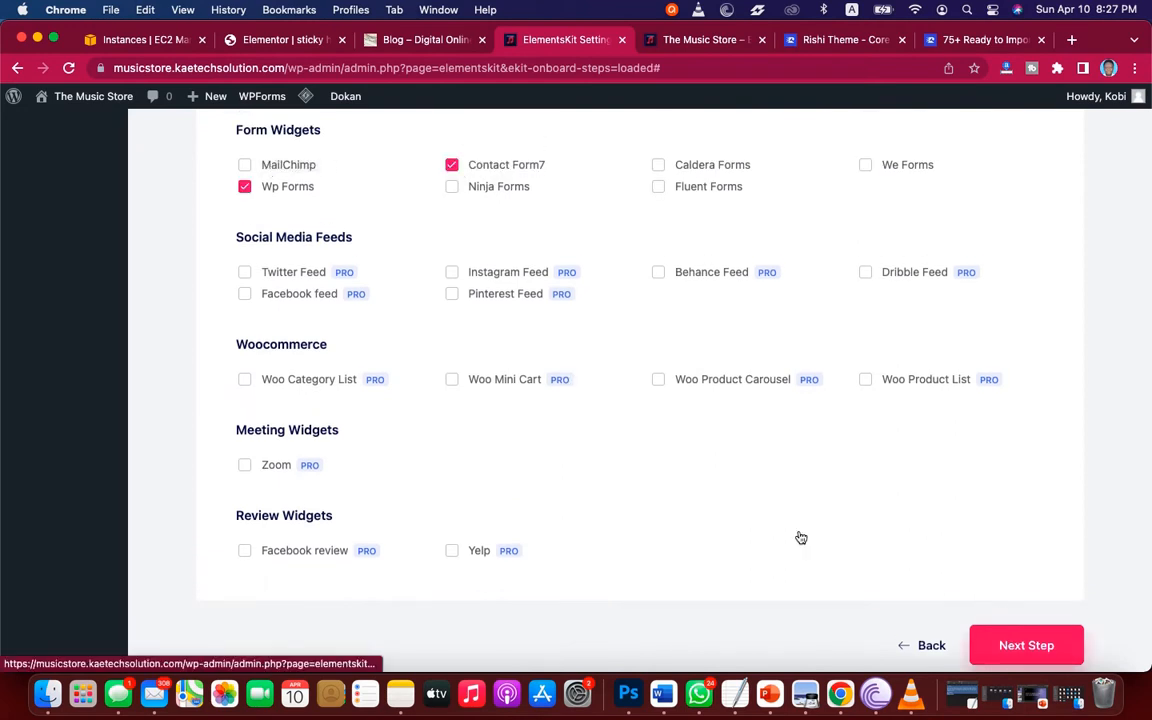
{"action": "scroll", "coordinate": [799, 535], "scroll_direction": "down", "scroll_amount": 3}
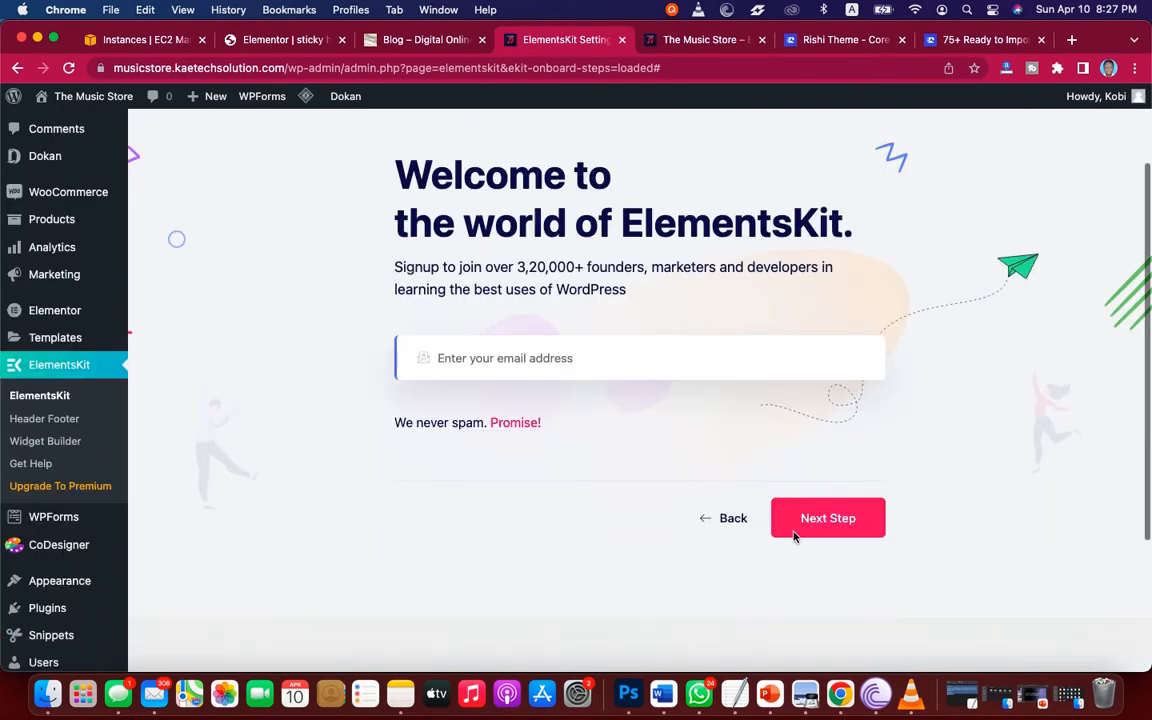
- Advance the ElementsKit wizard through Website Powerup, Tutorial, Surprise and Finalizing to the templates page
{"action": "left_click", "coordinate": [867, 520]}
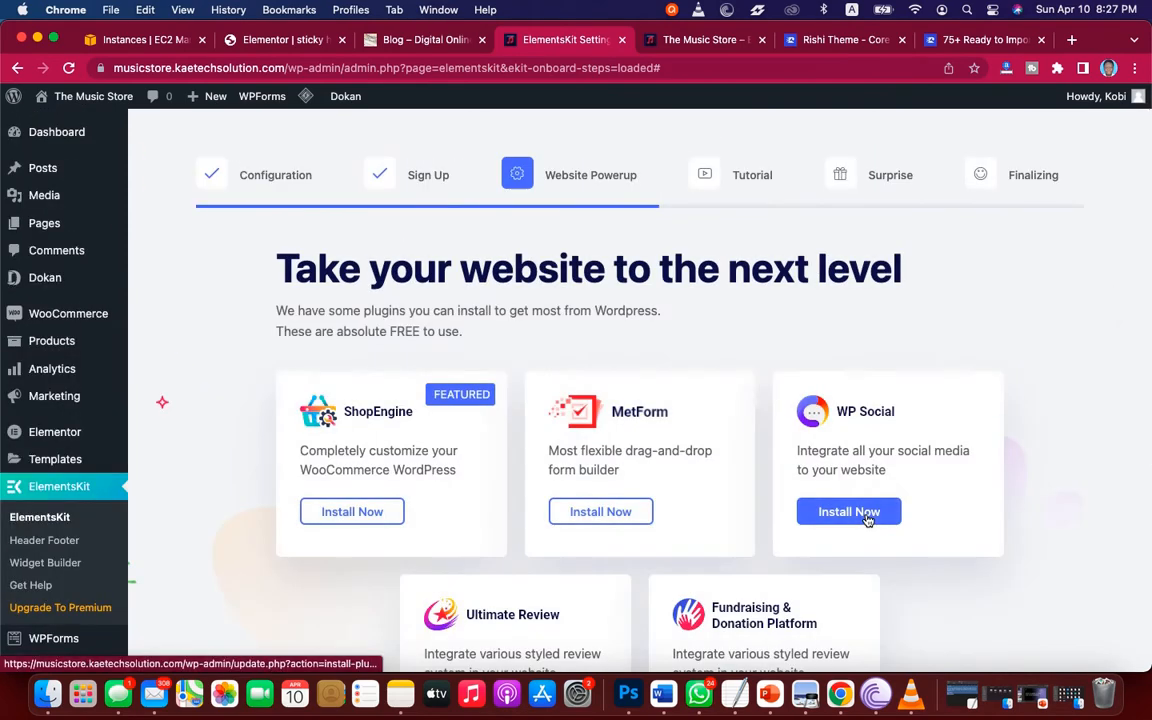
{"action": "scroll", "coordinate": [866, 519], "scroll_direction": "down", "scroll_amount": 5}
{"action": "left_click", "coordinate": [926, 530]}
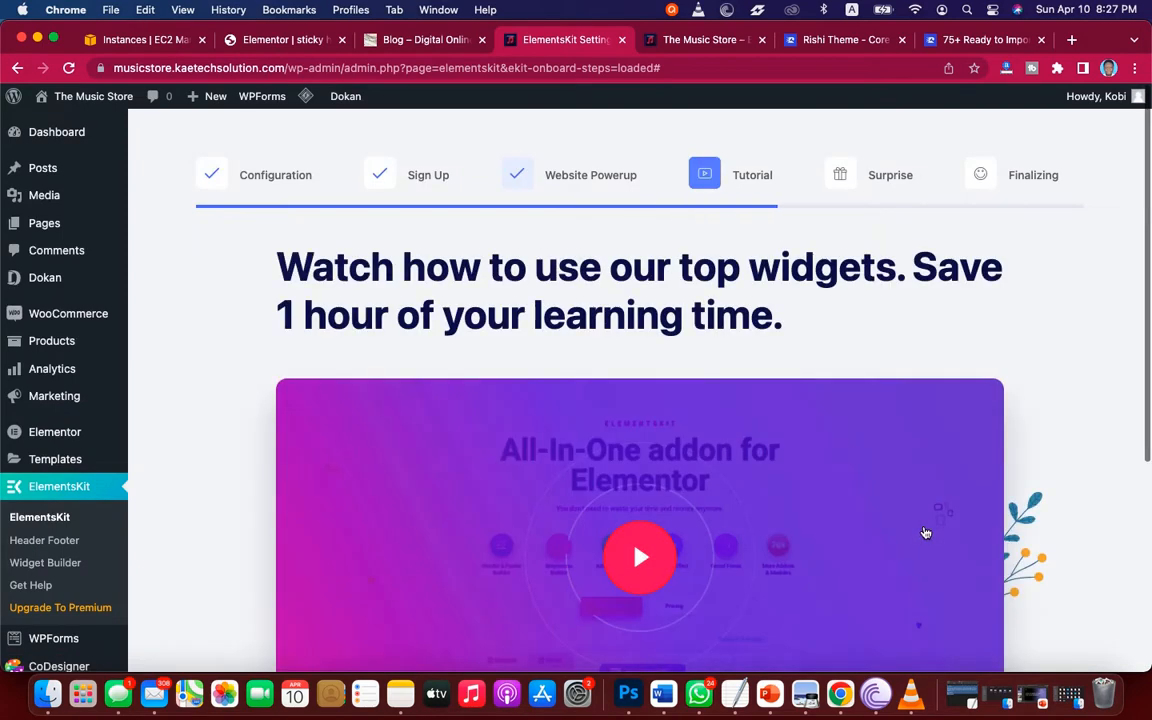
{"action": "scroll", "coordinate": [923, 530], "scroll_direction": "down", "scroll_amount": 5}
{"action": "left_click", "coordinate": [932, 549]}
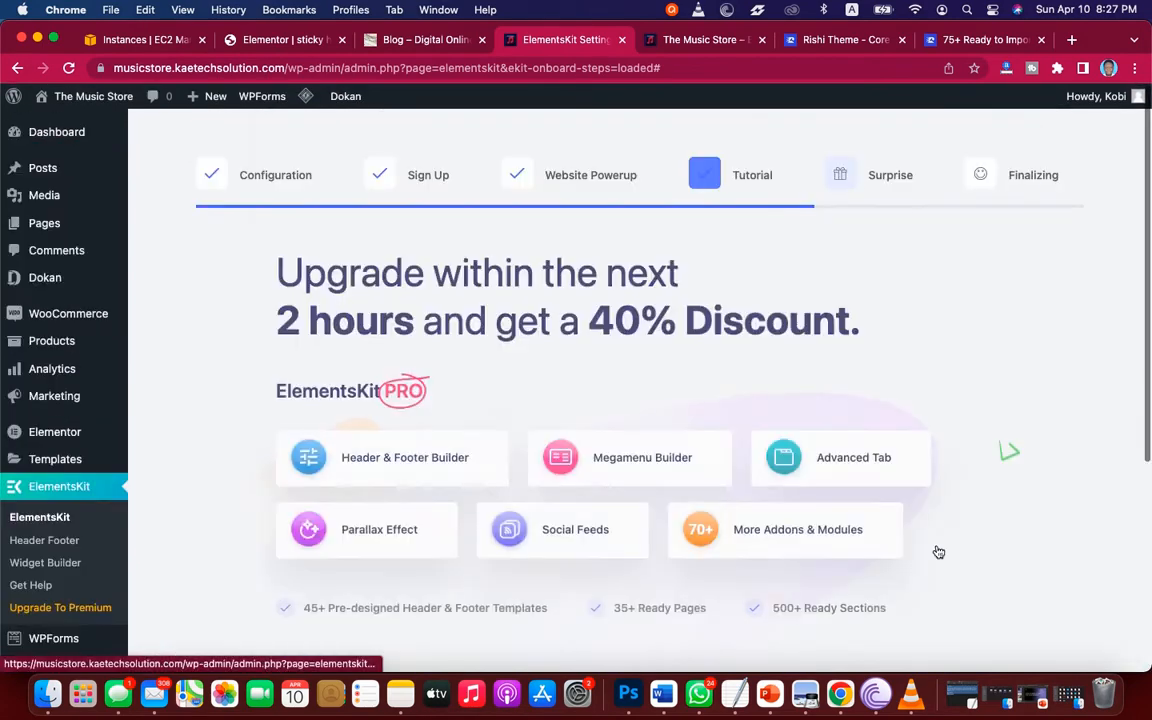
{"action": "scroll", "coordinate": [937, 550], "scroll_direction": "down", "scroll_amount": 5}
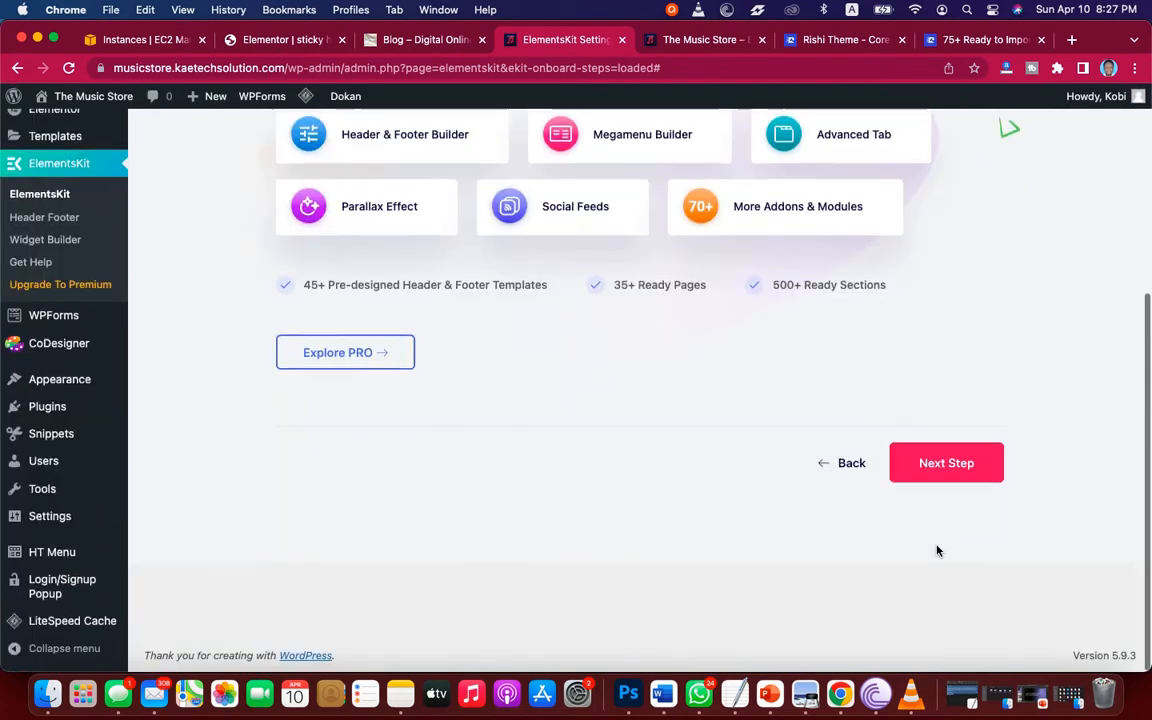
{"action": "left_click", "coordinate": [944, 476]}
{"action": "scroll", "coordinate": [942, 477], "scroll_direction": "down", "scroll_amount": 5}
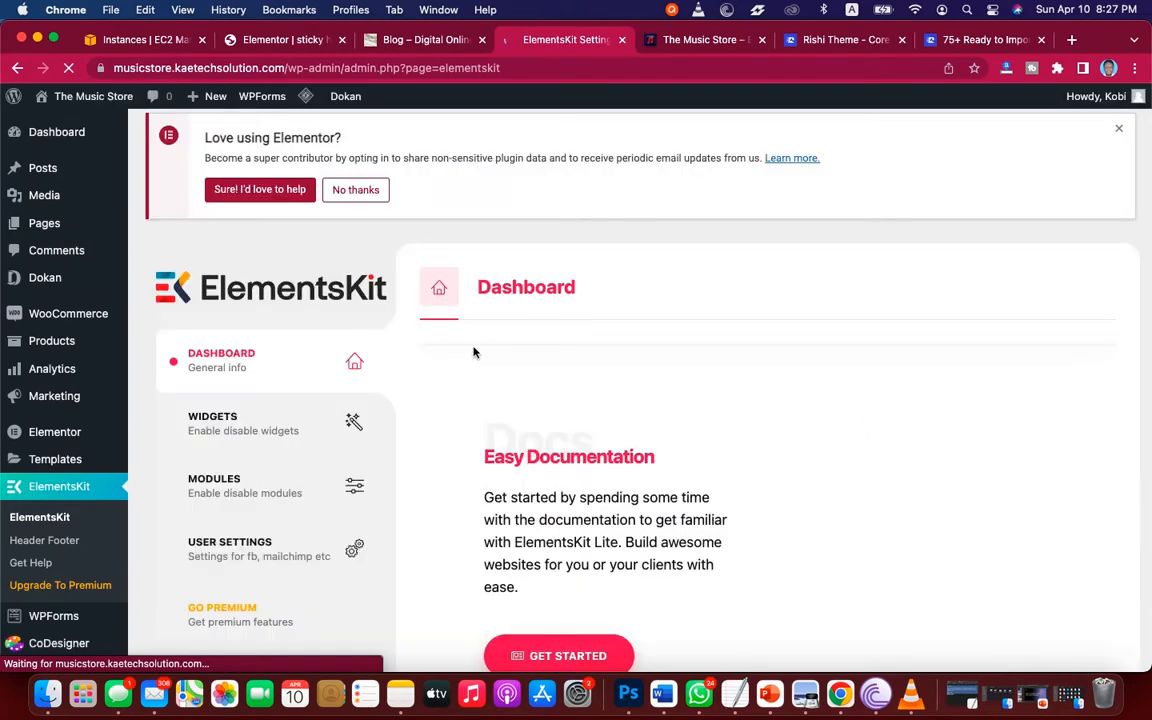
{"action": "scroll", "coordinate": [474, 350], "scroll_direction": "down", "scroll_amount": 5}
{"action": "scroll", "coordinate": [474, 350], "scroll_direction": "up", "scroll_amount": 3}
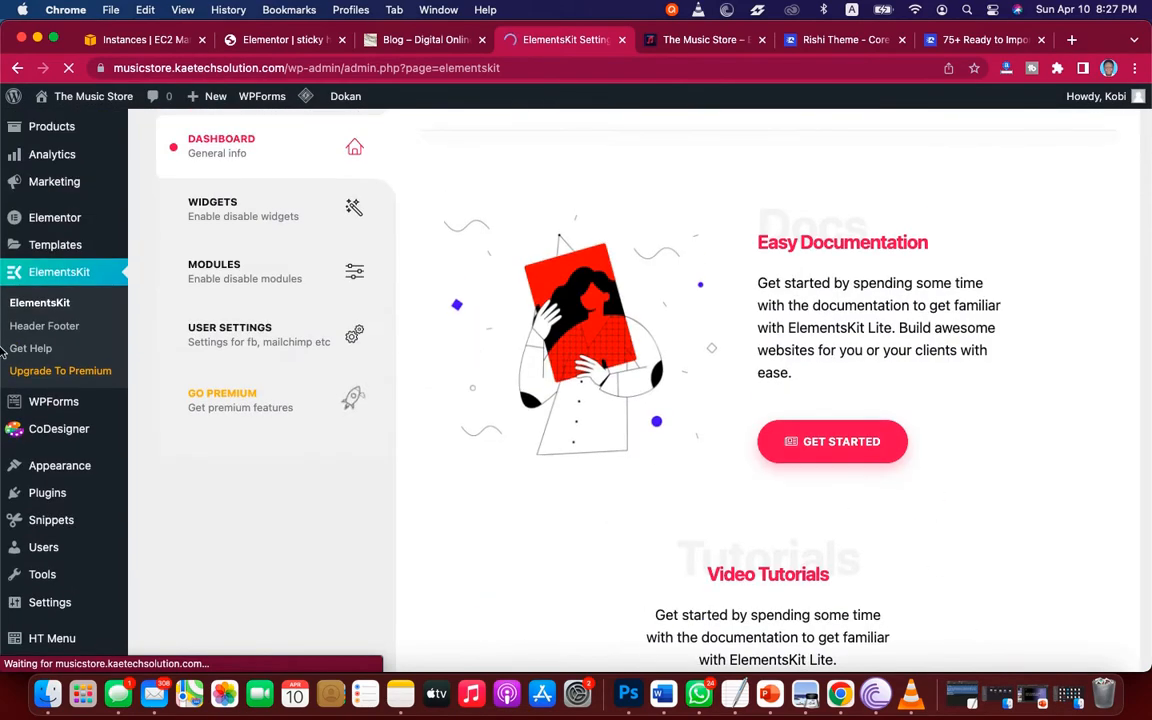
{"action": "scroll", "coordinate": [44, 334], "scroll_direction": "up", "scroll_amount": 3}
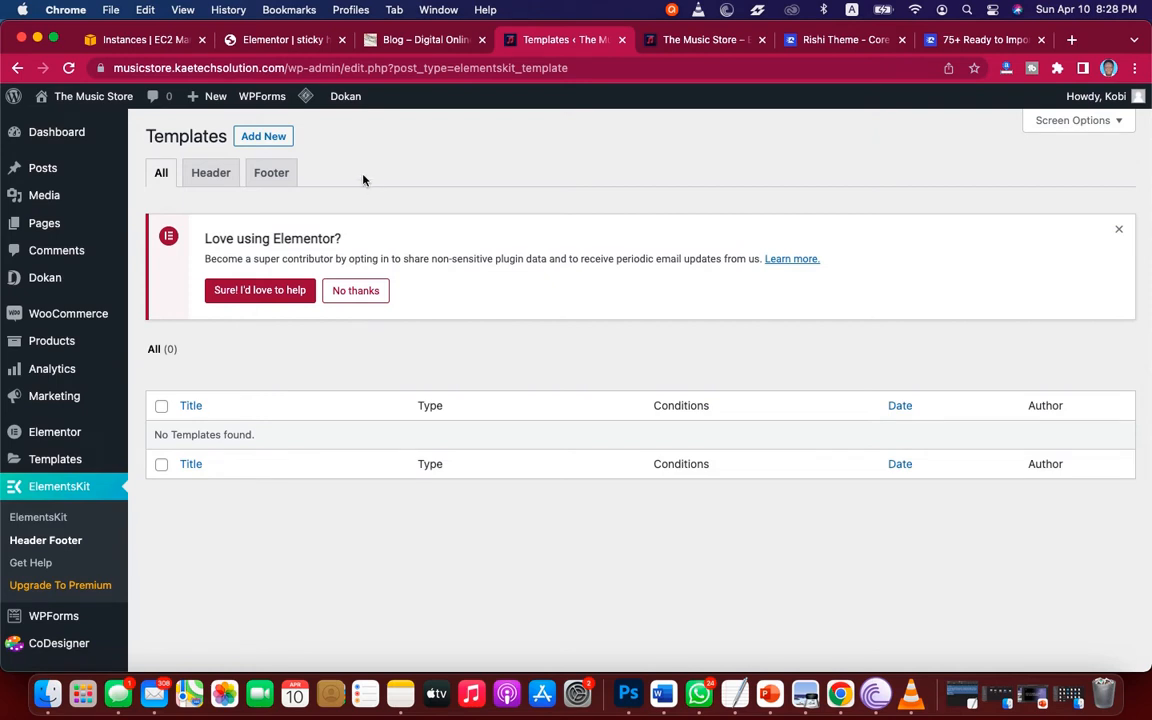
- Add an activated Header template 'main header' for the Entire Site and edit it in Elementor
{"action": "left_click", "coordinate": [276, 141]}
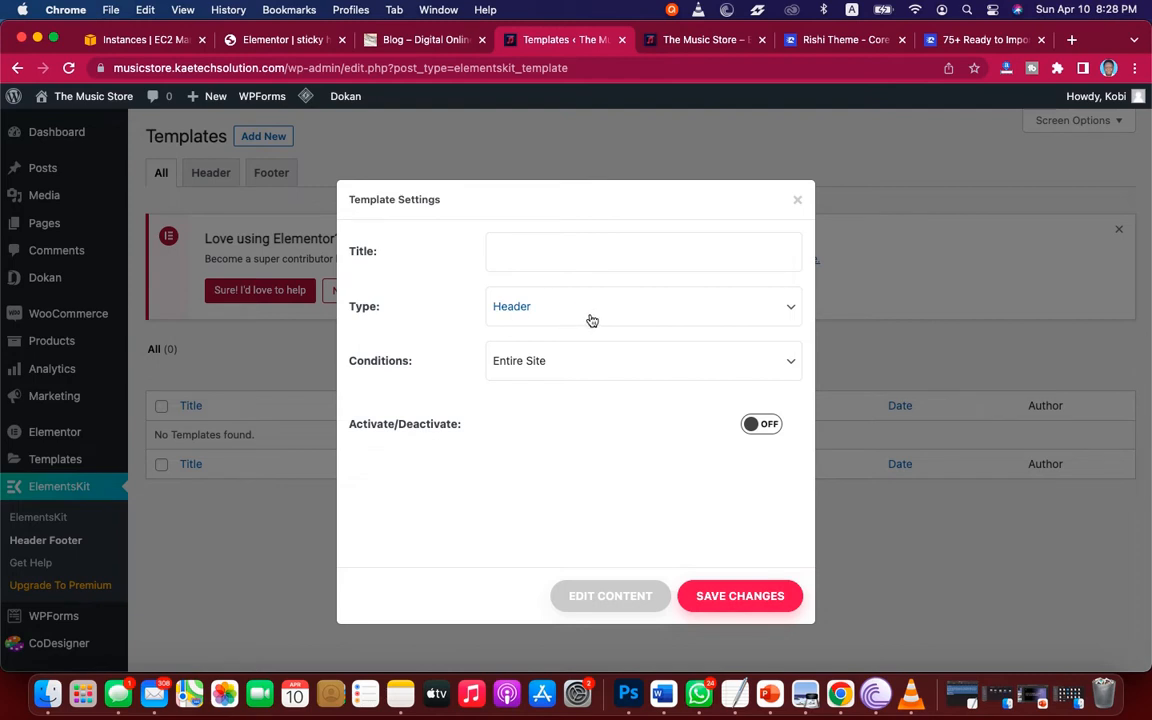
{"action": "left_click", "coordinate": [559, 254]}
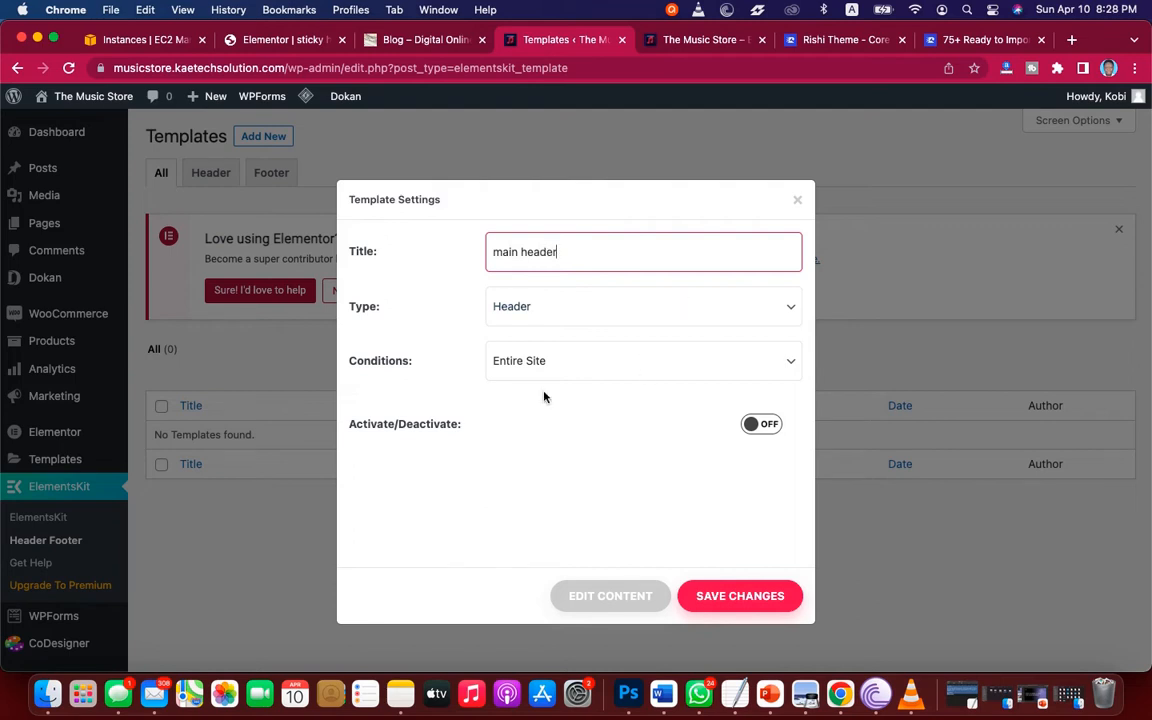
{"action": "left_click", "coordinate": [600, 373]}
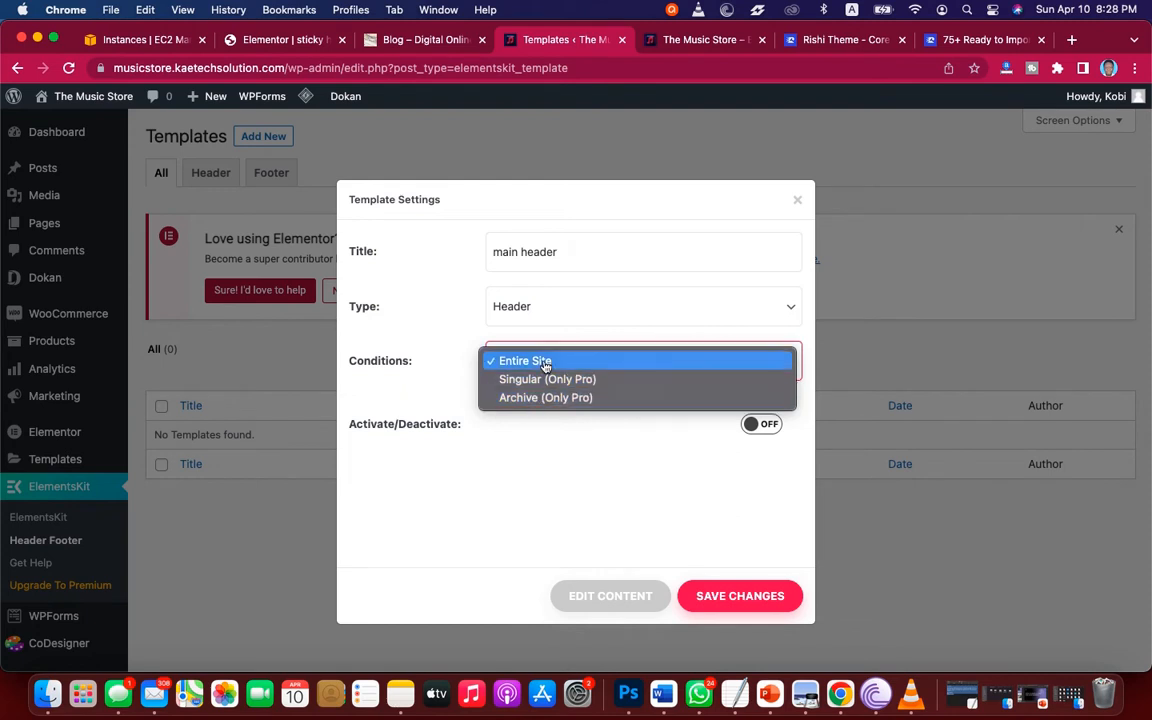
{"action": "left_click", "coordinate": [546, 364]}
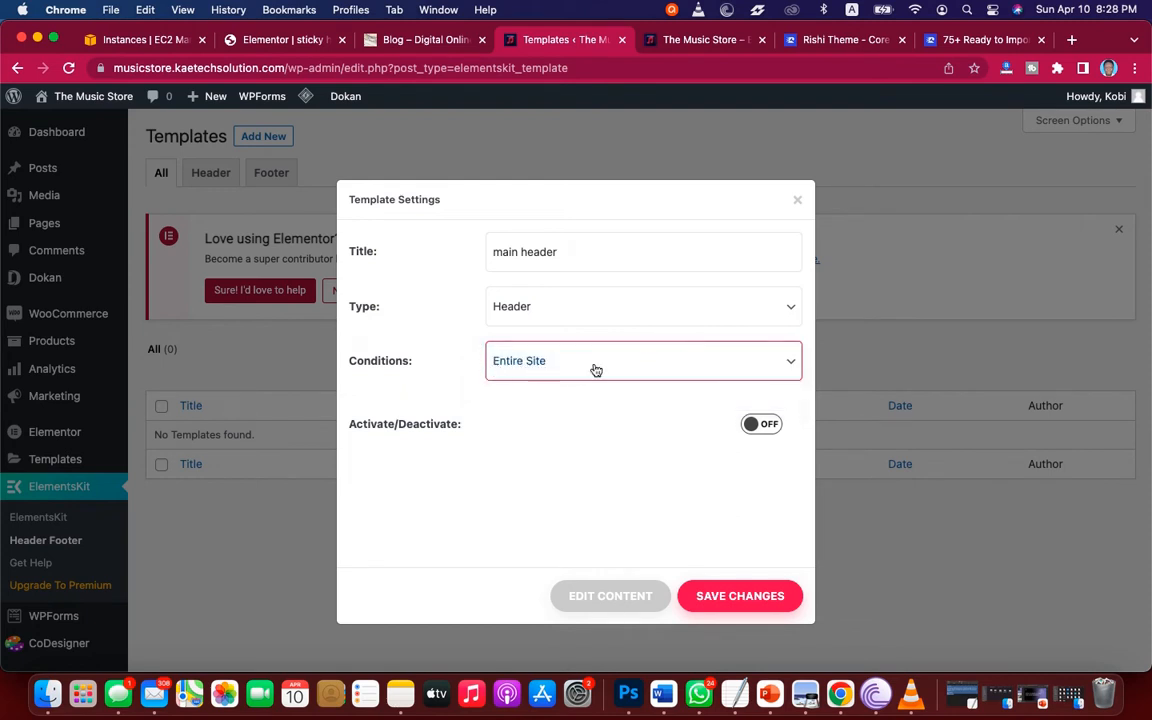
{"action": "left_click", "coordinate": [768, 426]}
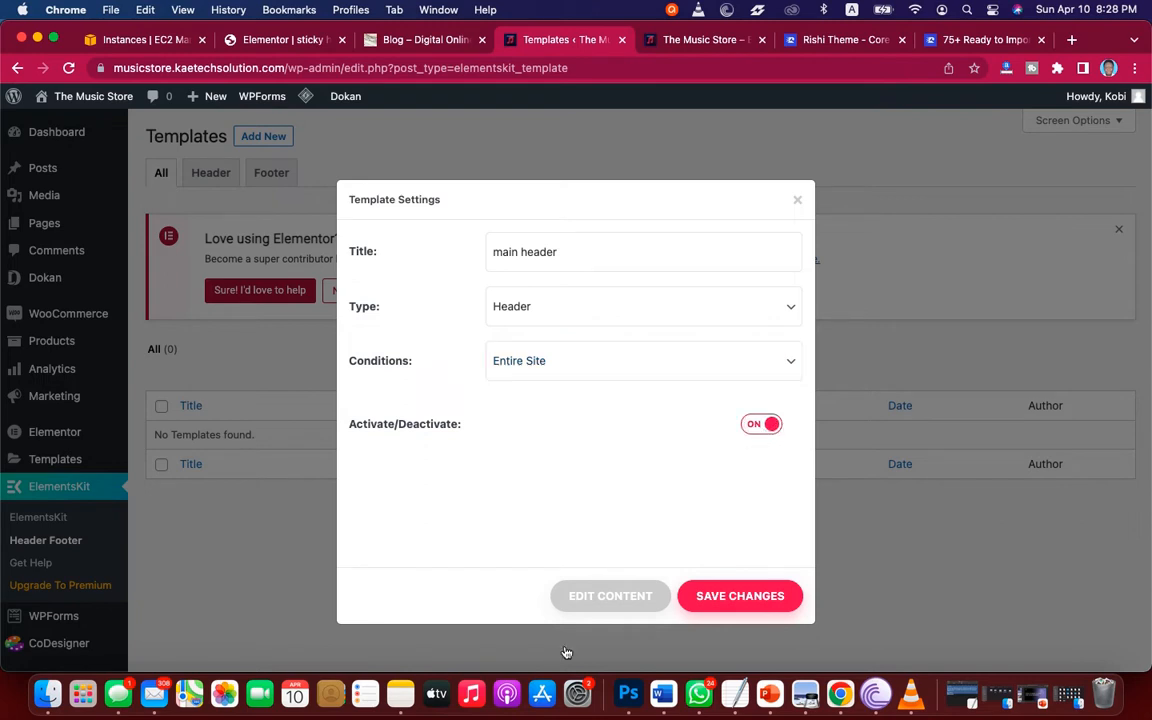
{"action": "left_click", "coordinate": [603, 599]}
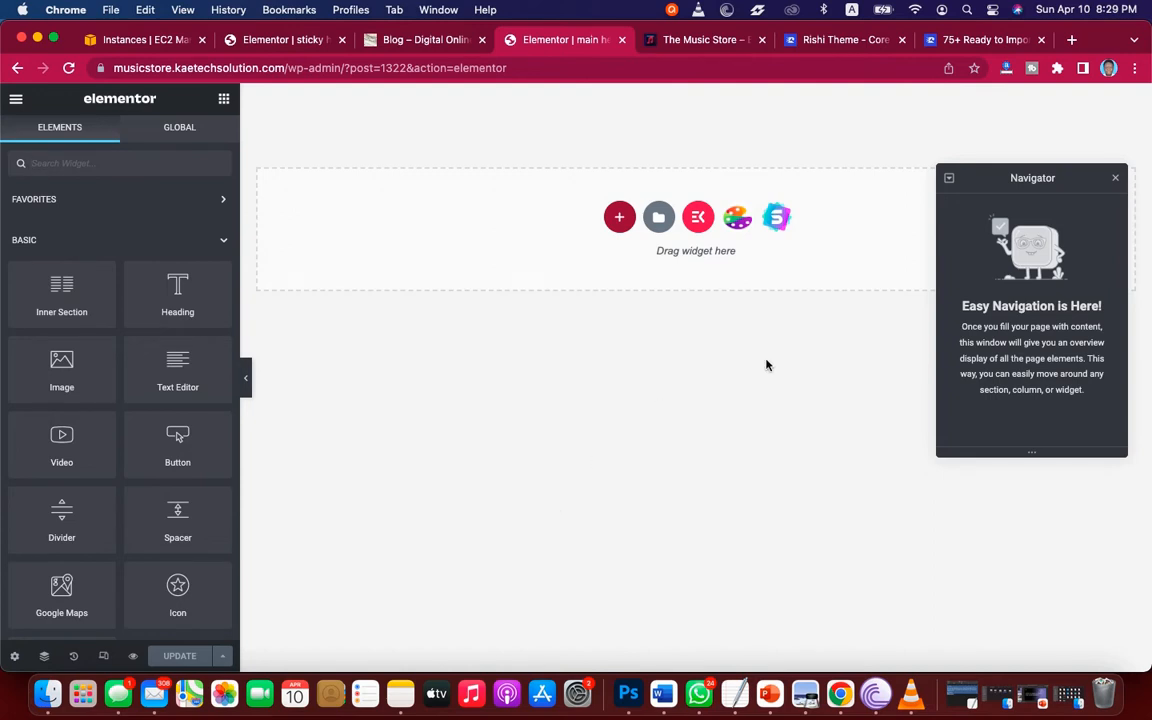
- Close Navigator and add a two-column section, discarding an accidental single-column one
{"action": "left_click", "coordinate": [1116, 179]}
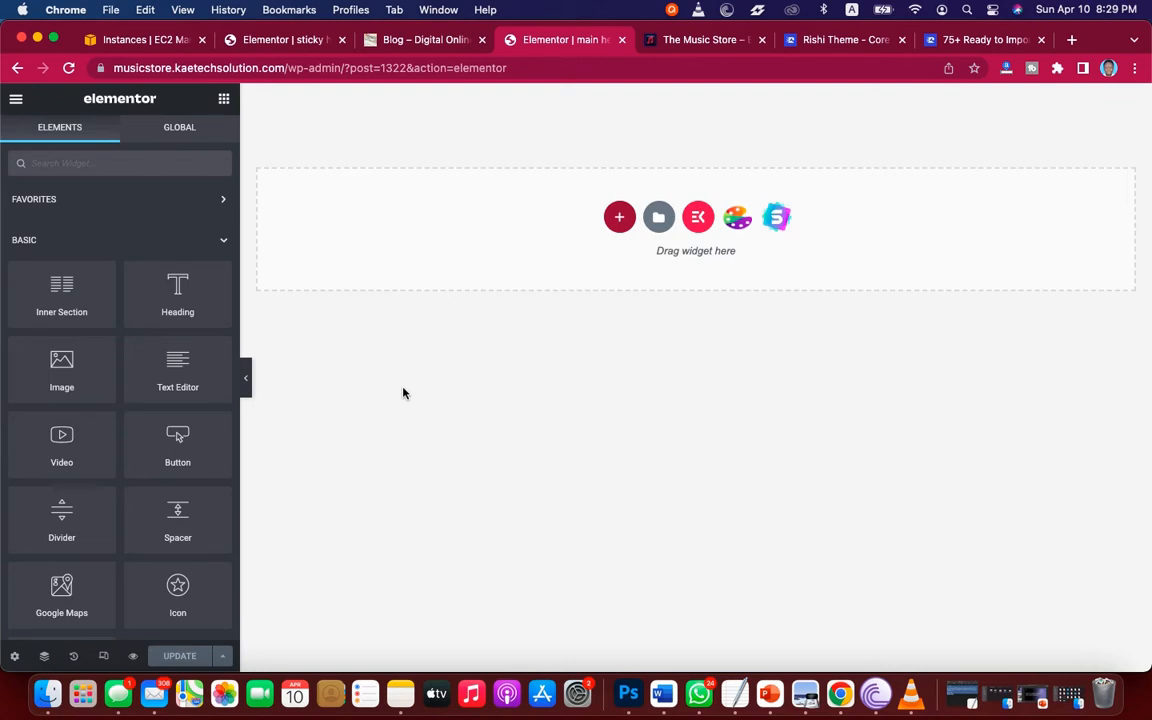
{"action": "left_click", "coordinate": [620, 221]}
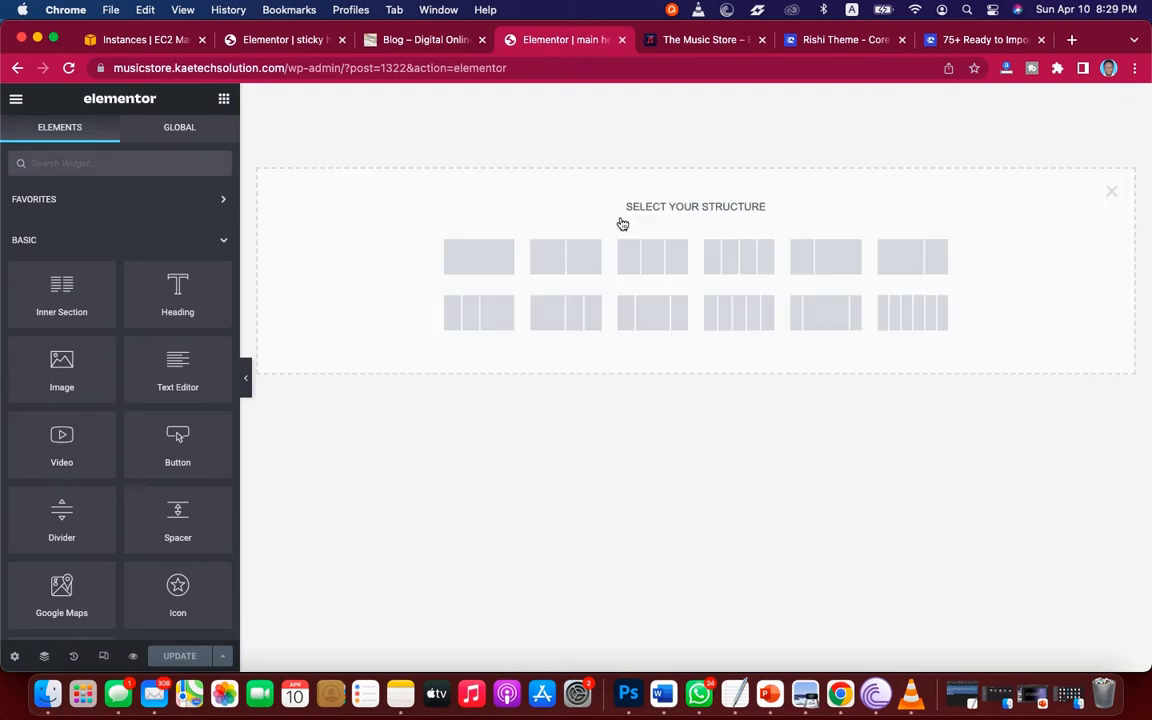
{"action": "left_click", "coordinate": [481, 260]}
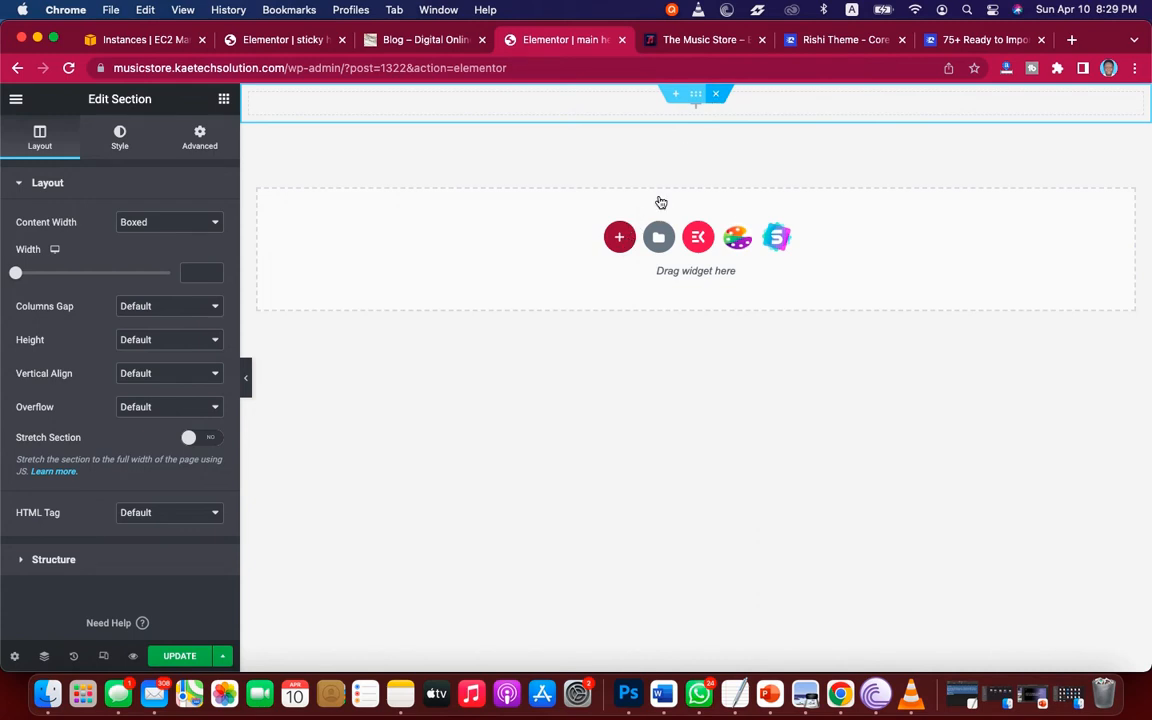
{"action": "left_click", "coordinate": [715, 93]}
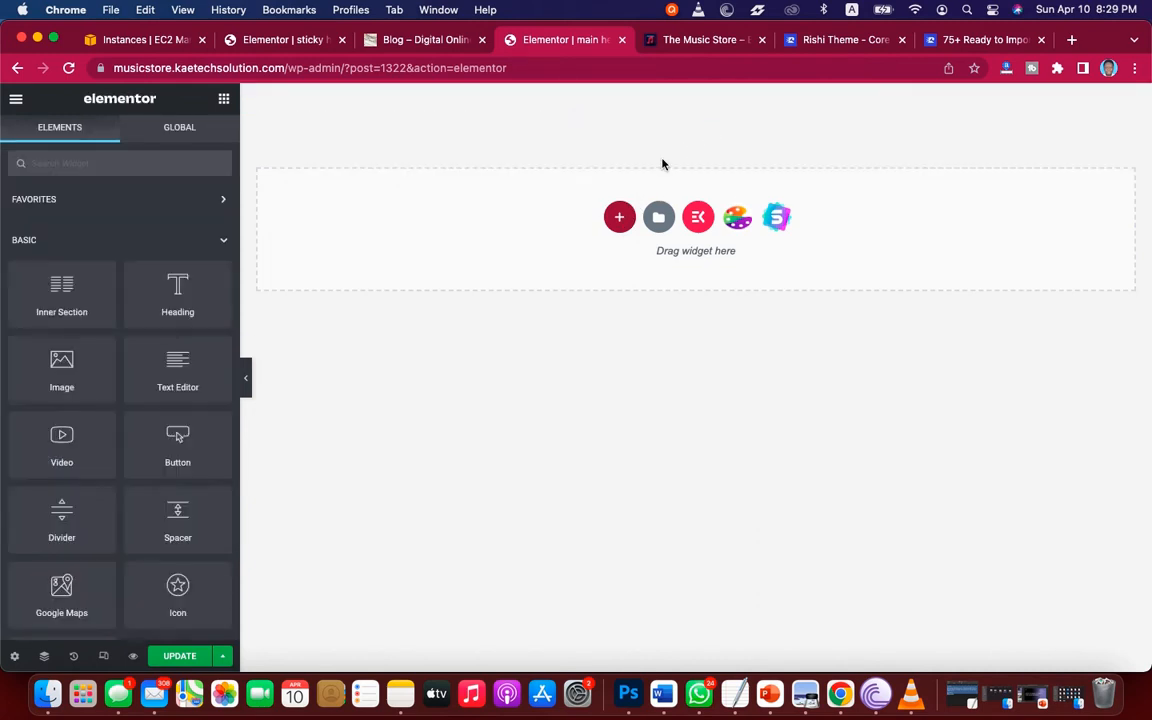
{"action": "left_click", "coordinate": [619, 216]}
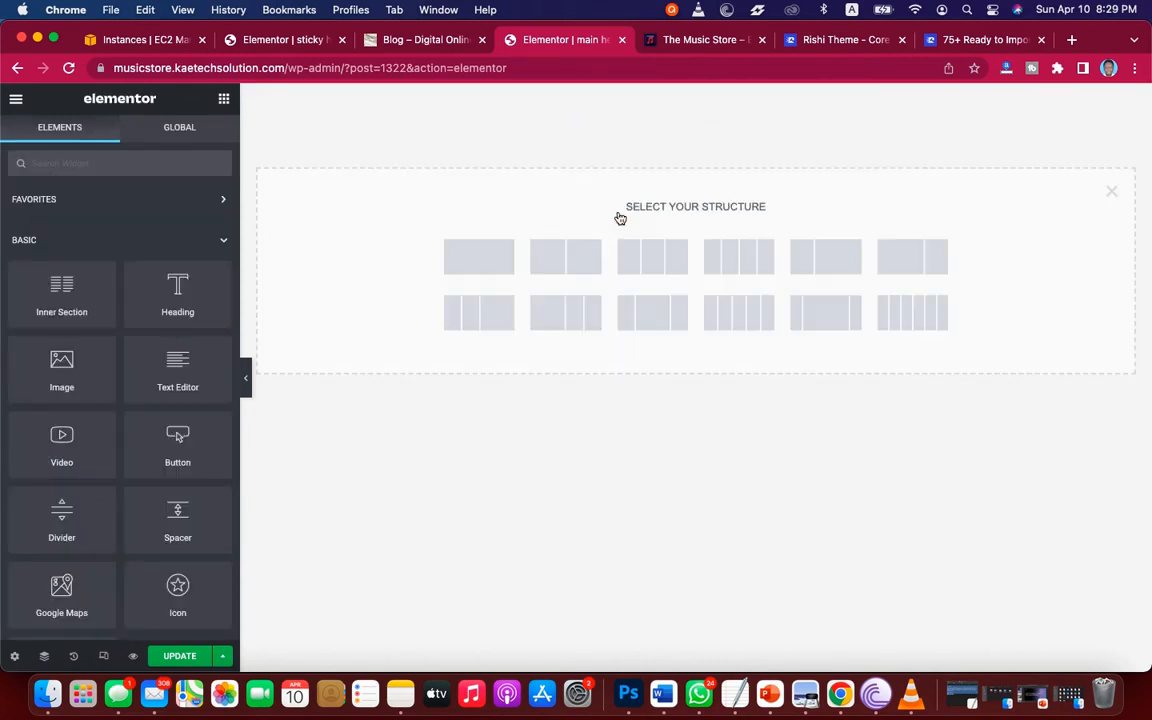
{"action": "left_click", "coordinate": [571, 261]}
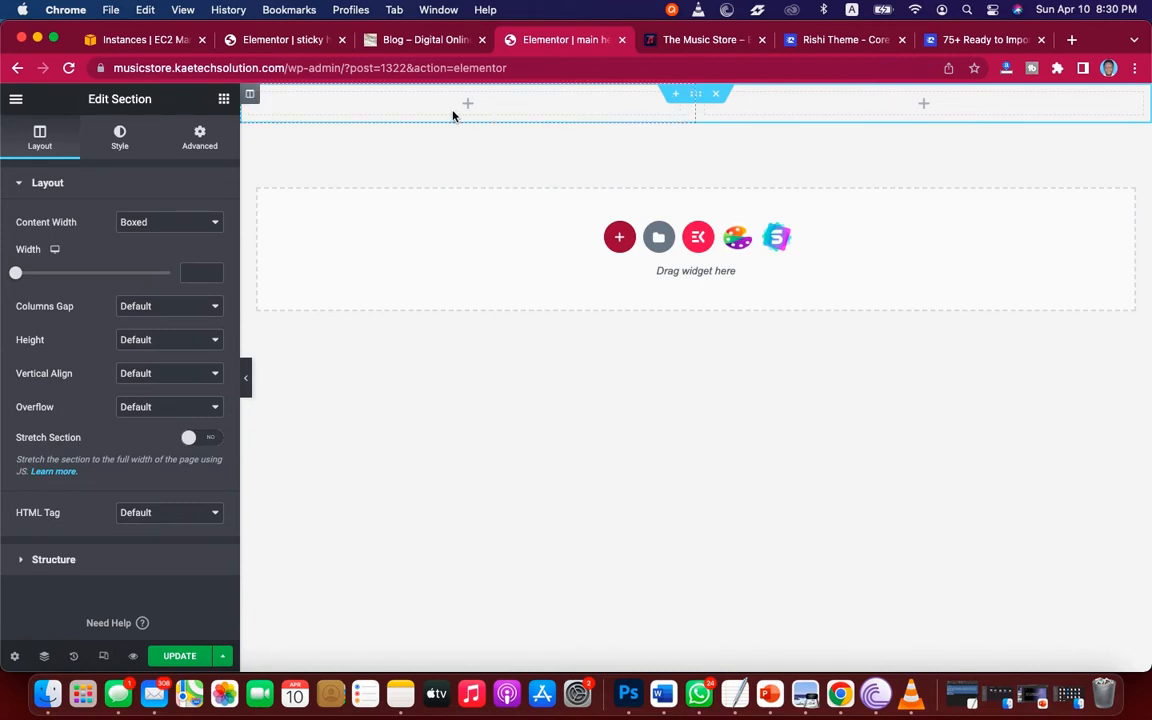
- Set the column widths to 25% for the left column and 75% for the right
{"action": "left_click", "coordinate": [250, 95]}
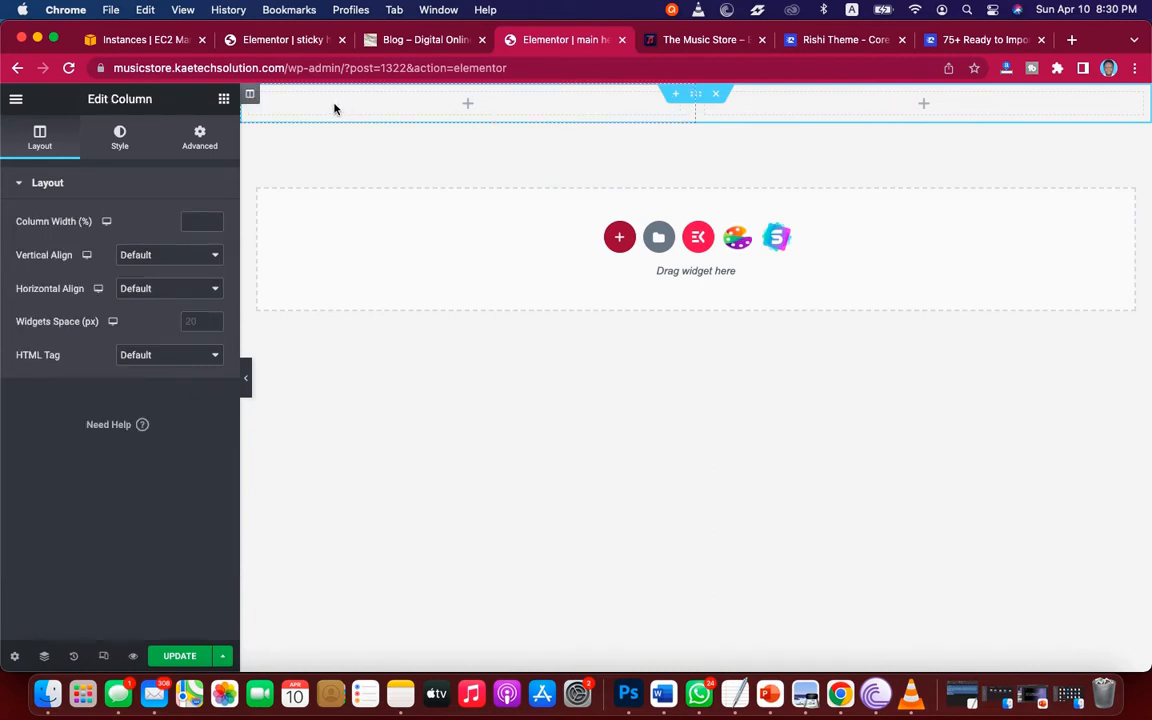
{"action": "left_click", "coordinate": [193, 222]}
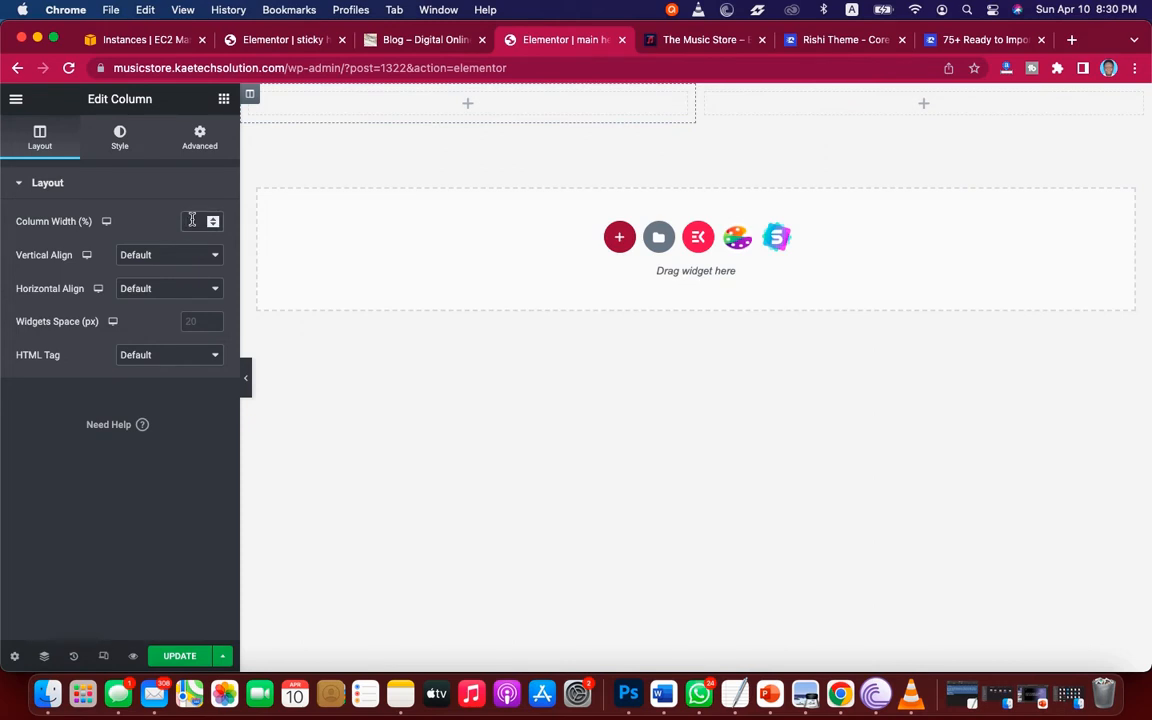
{"action": "type", "text": "30"}
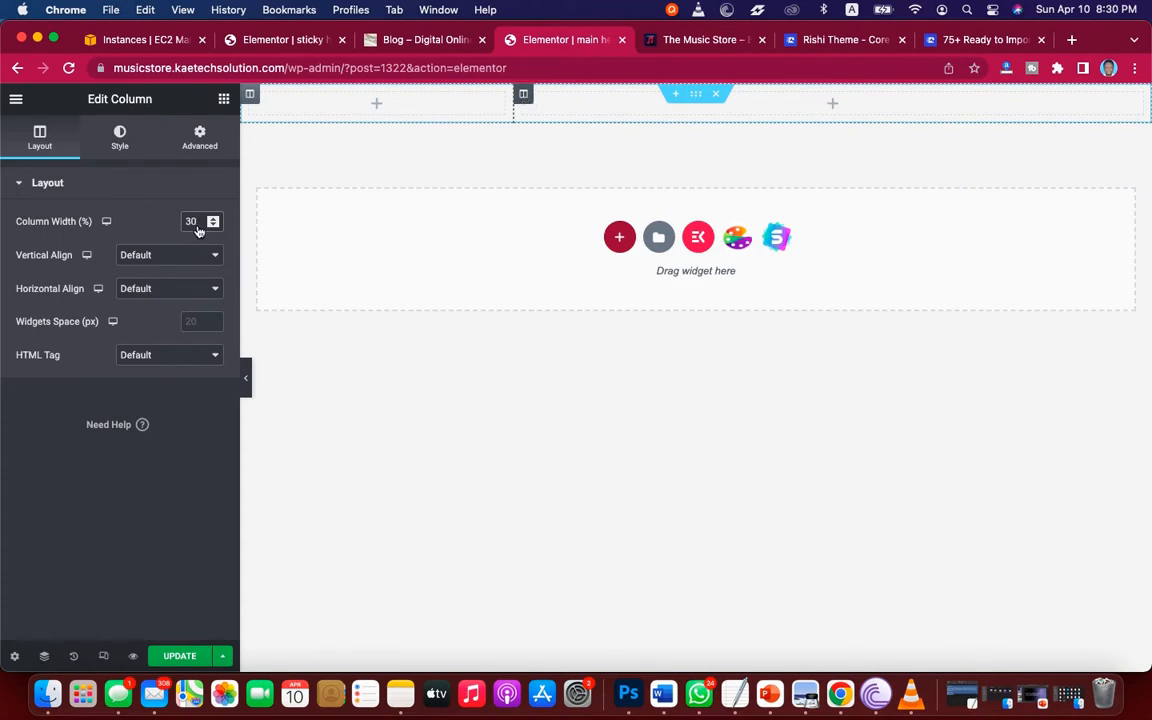
{"action": "left_click_drag", "start_coordinate": [196, 222], "coordinate": [173, 218]}
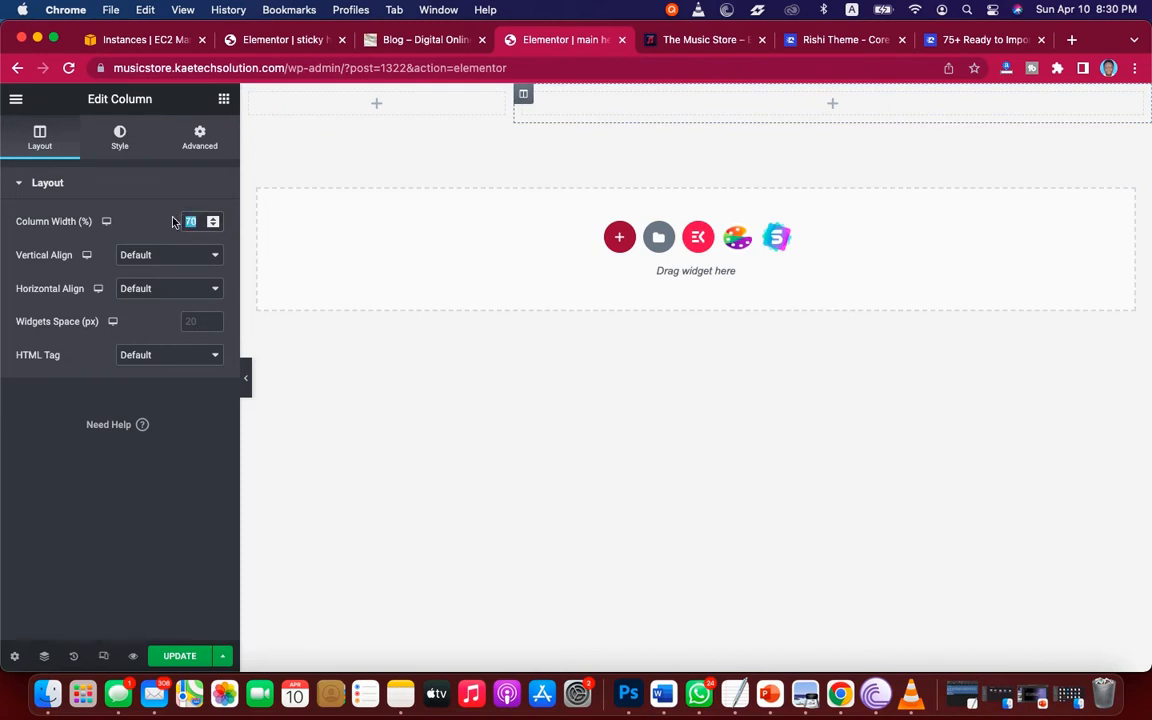
{"action": "type", "text": "75"}
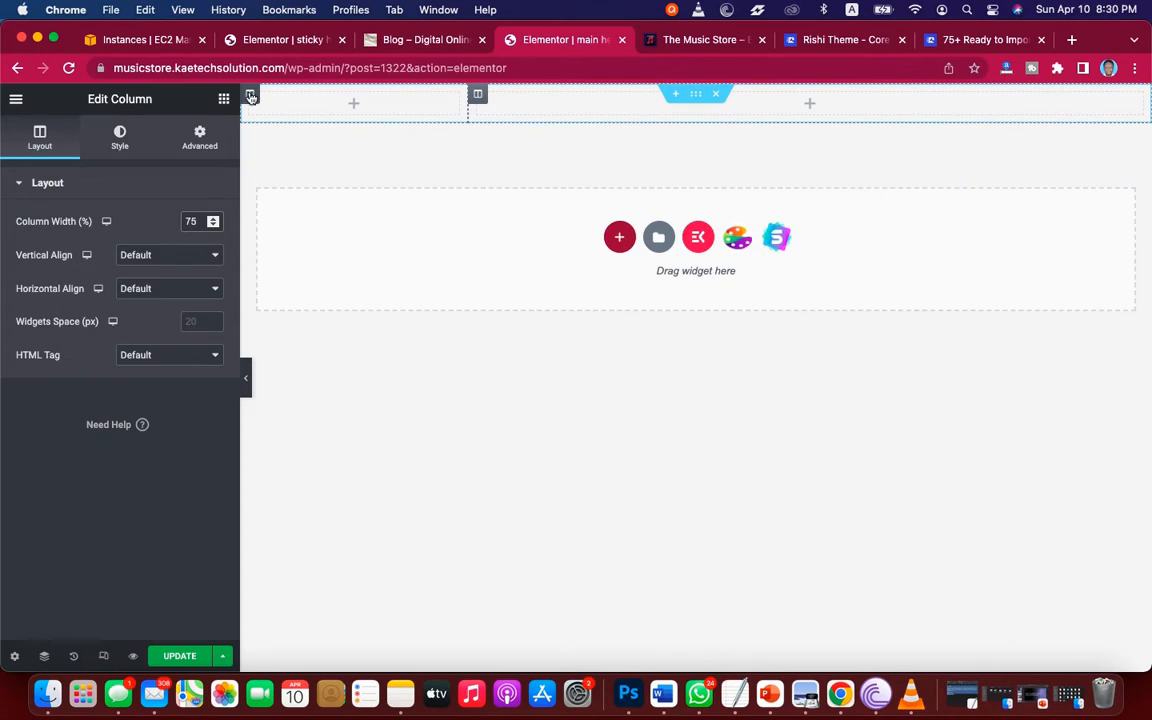
{"action": "left_click", "coordinate": [251, 96]}
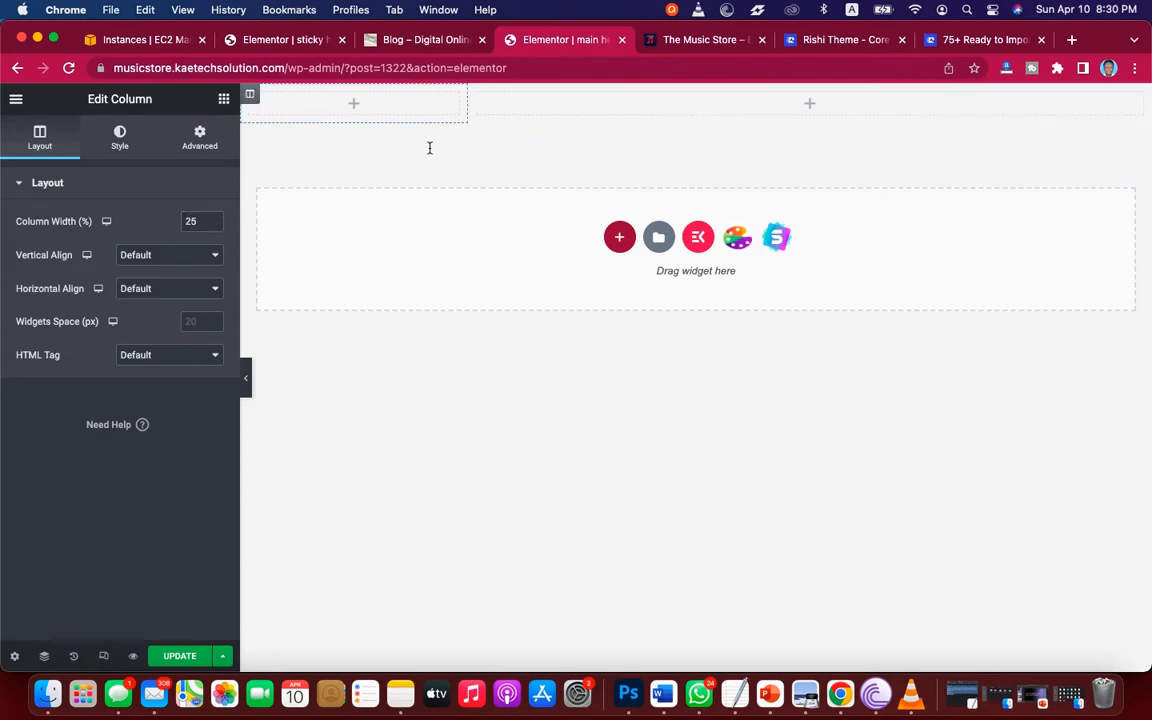
{"action": "mouse_move", "coordinate": [740, 98]}
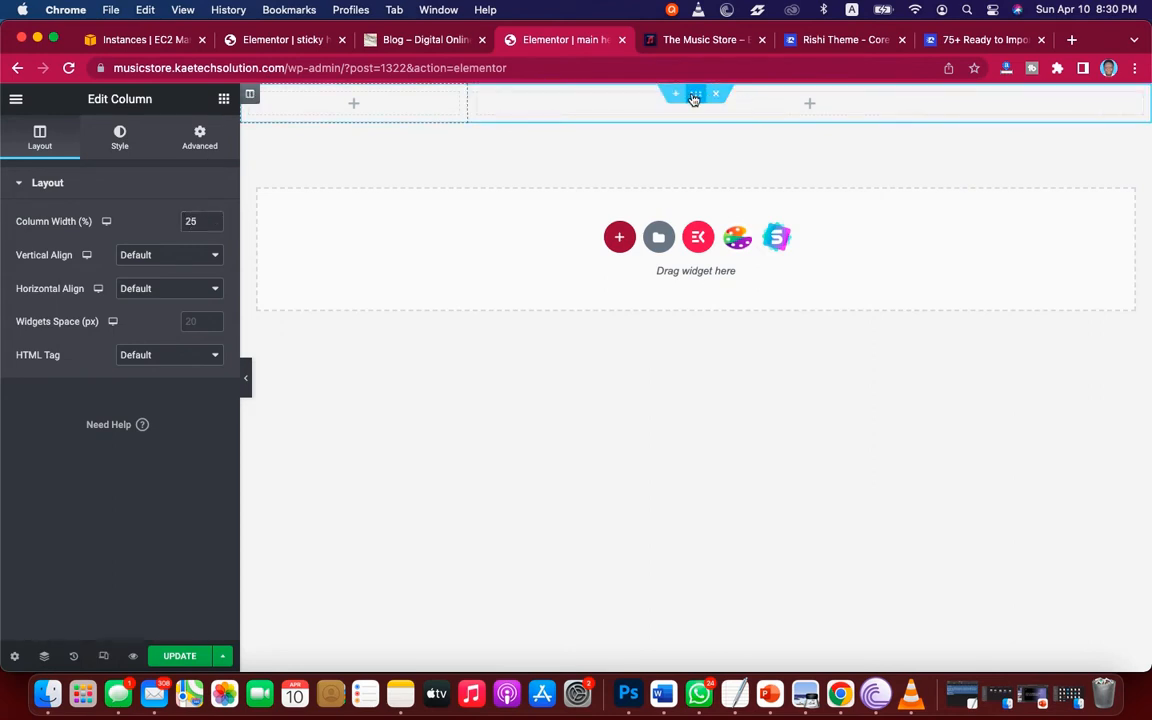
{"action": "left_click", "coordinate": [695, 96]}
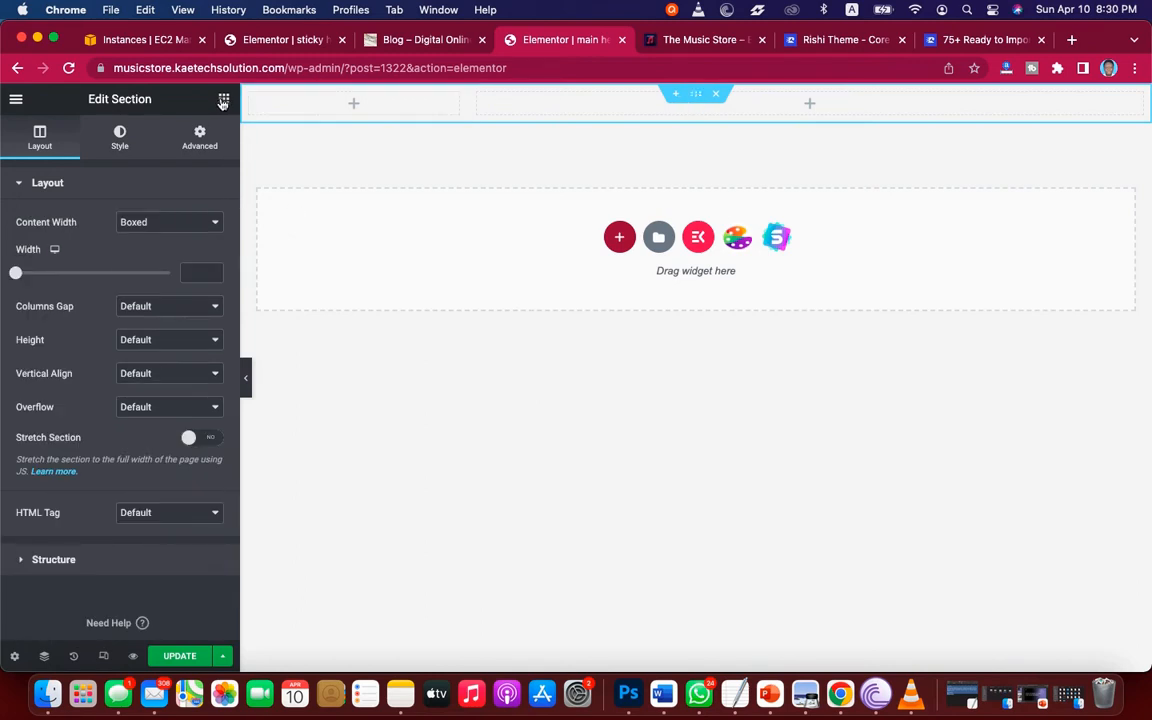
- Give the section Full Width content, No Gap columns and a 400 px minimum height, then save
{"action": "left_click", "coordinate": [223, 101]}
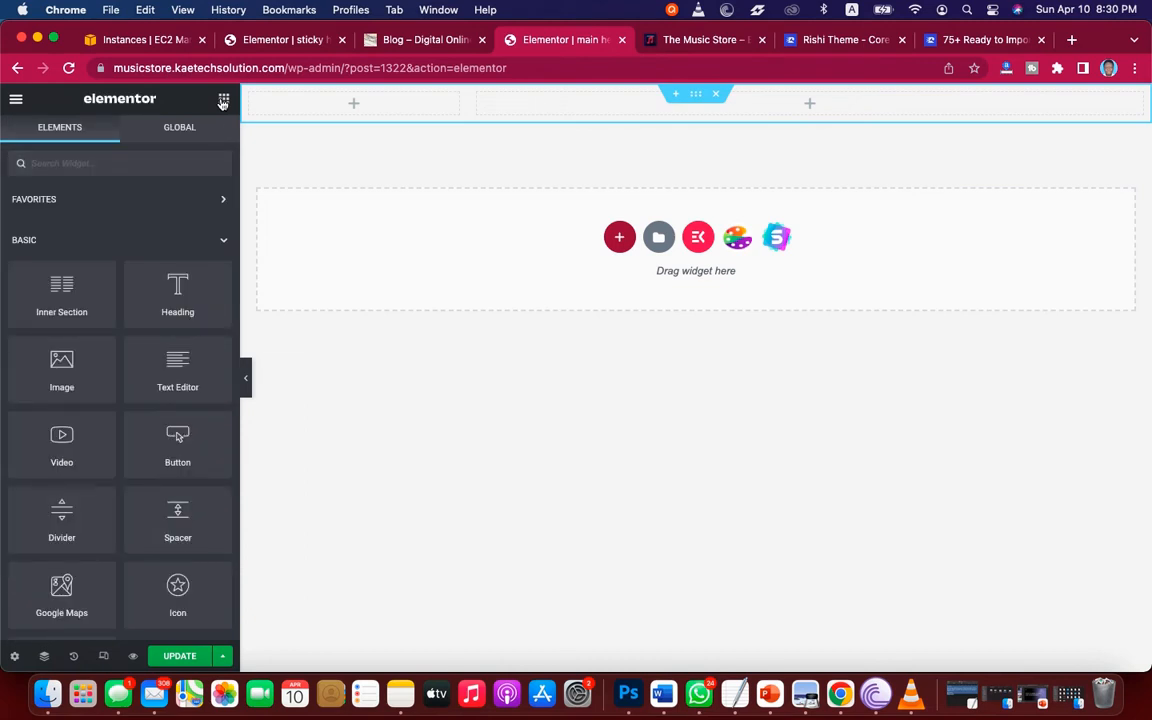
{"action": "left_click", "coordinate": [700, 98]}
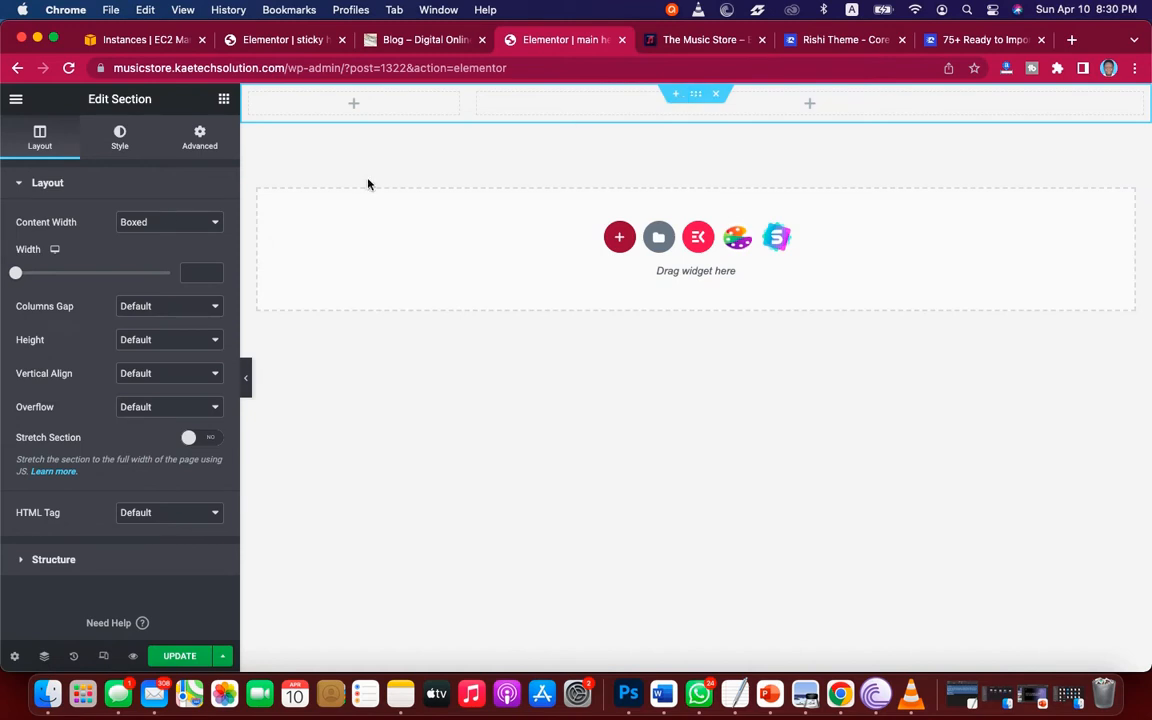
{"action": "left_click", "coordinate": [157, 229]}
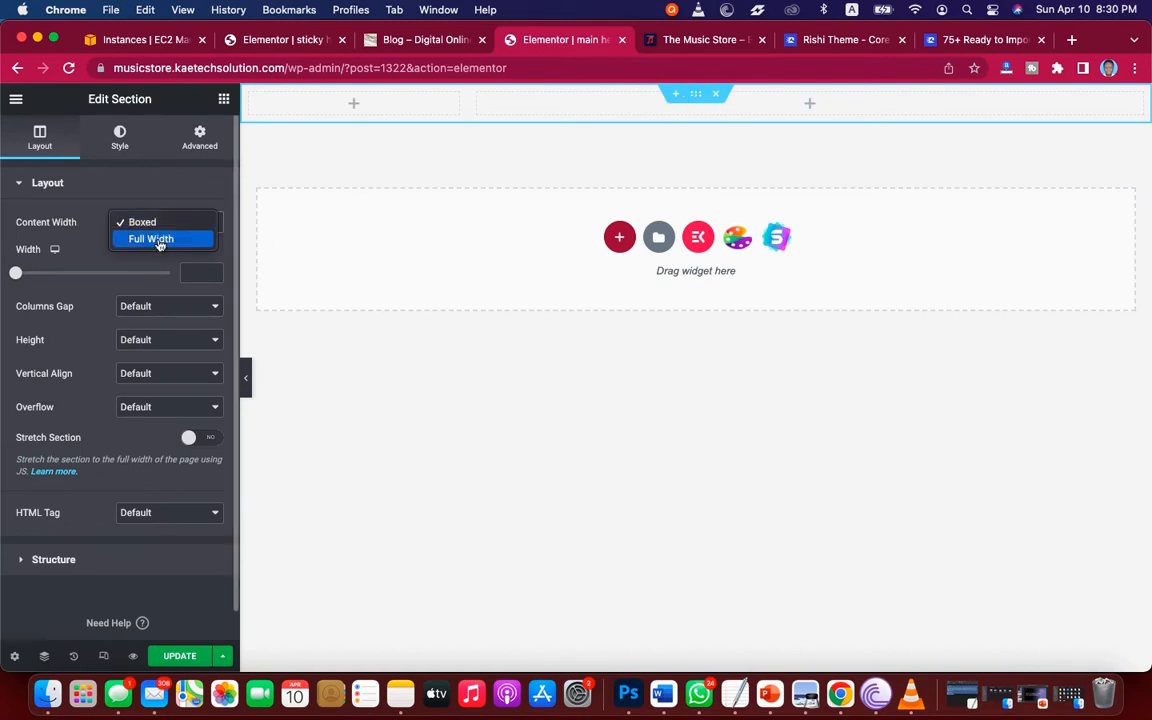
{"action": "left_click", "coordinate": [145, 233]}
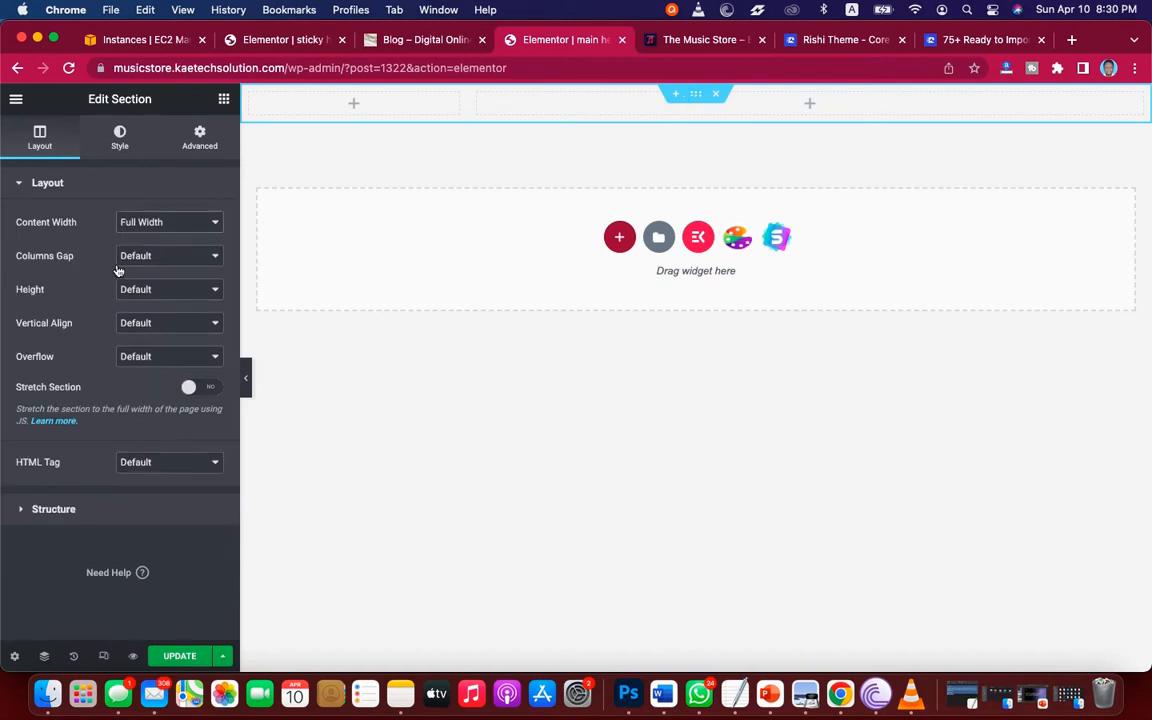
{"action": "left_click", "coordinate": [168, 256]}
{"action": "left_click", "coordinate": [165, 276]}
{"action": "left_click", "coordinate": [166, 289]}
{"action": "left_click", "coordinate": [155, 322]}
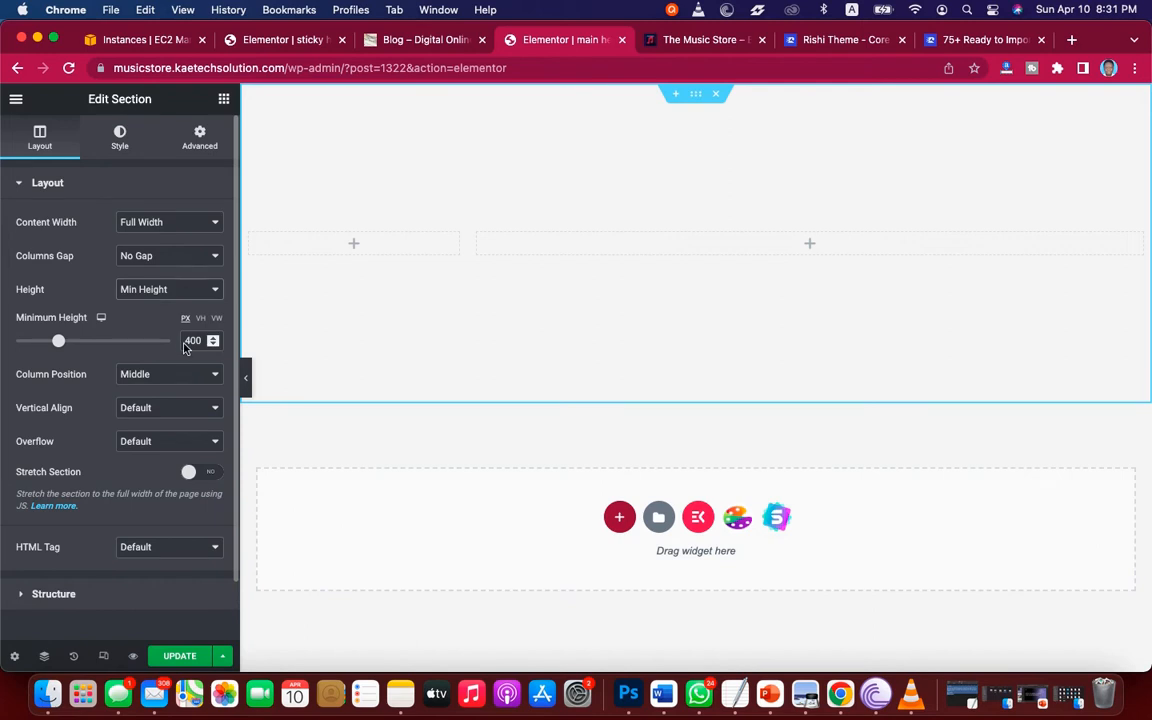
{"action": "left_click", "coordinate": [180, 655]}
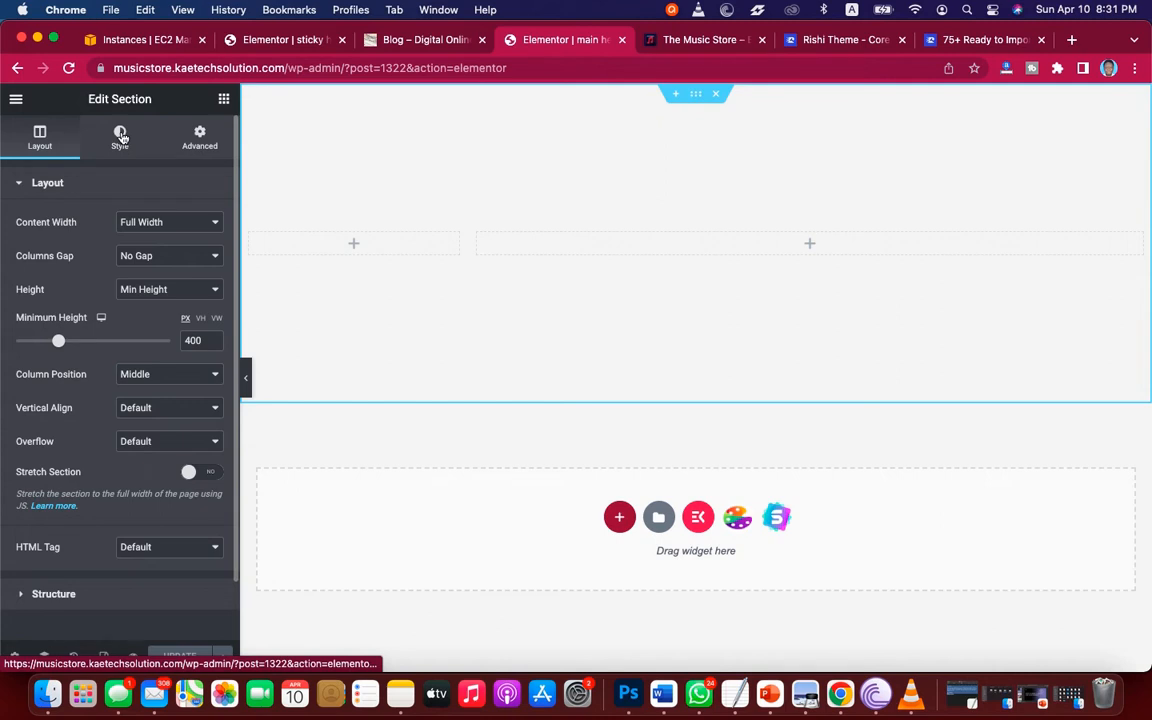
- Set the header section's background type to Slideshow and open the media library
{"action": "left_click", "coordinate": [121, 137]}
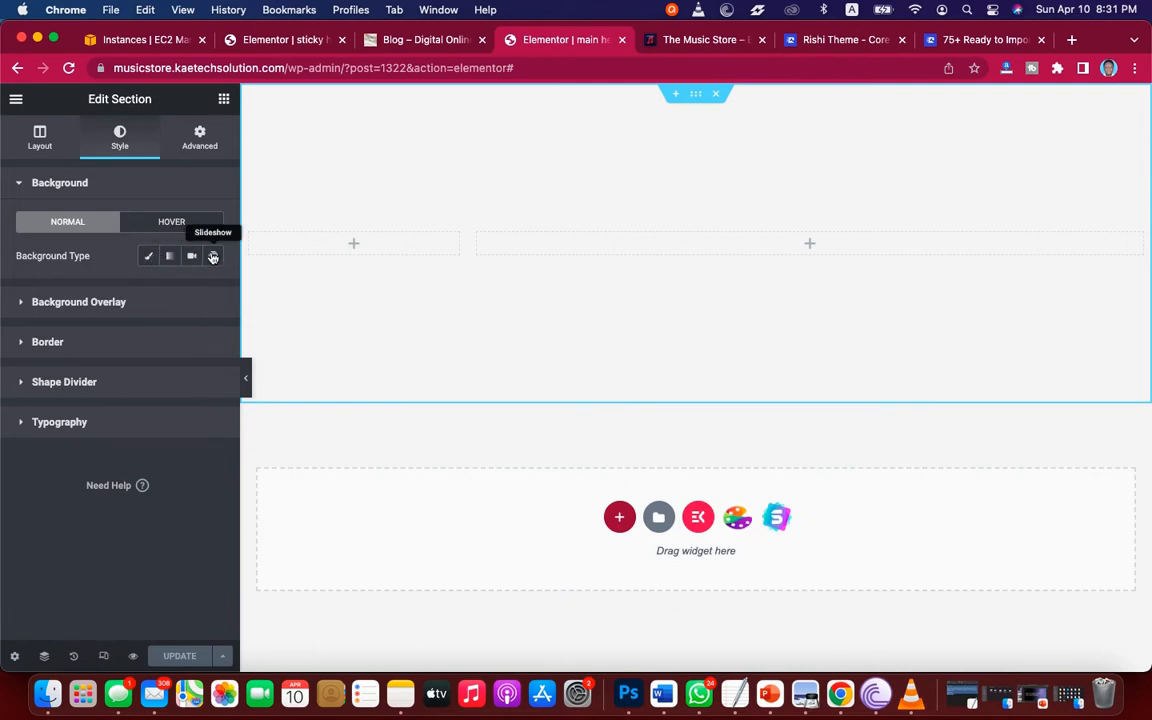
{"action": "left_click", "coordinate": [213, 257]}
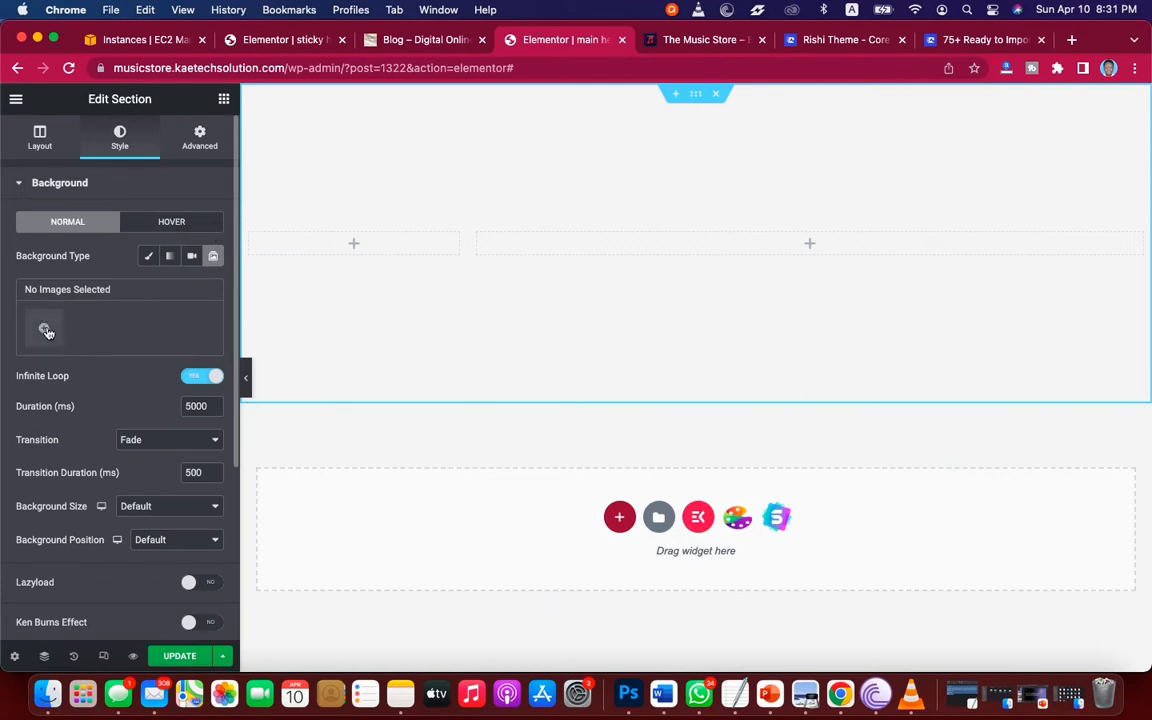
{"action": "left_click", "coordinate": [45, 330]}
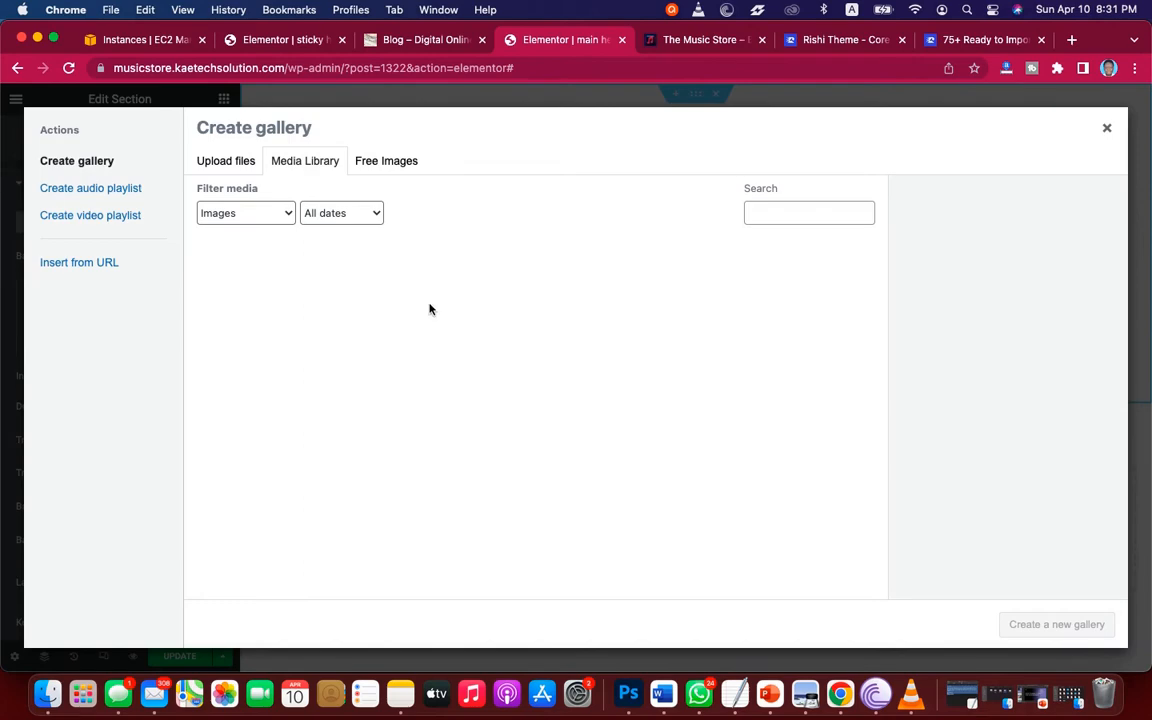
{"action": "scroll", "coordinate": [518, 387], "scroll_direction": "down", "scroll_amount": 10}
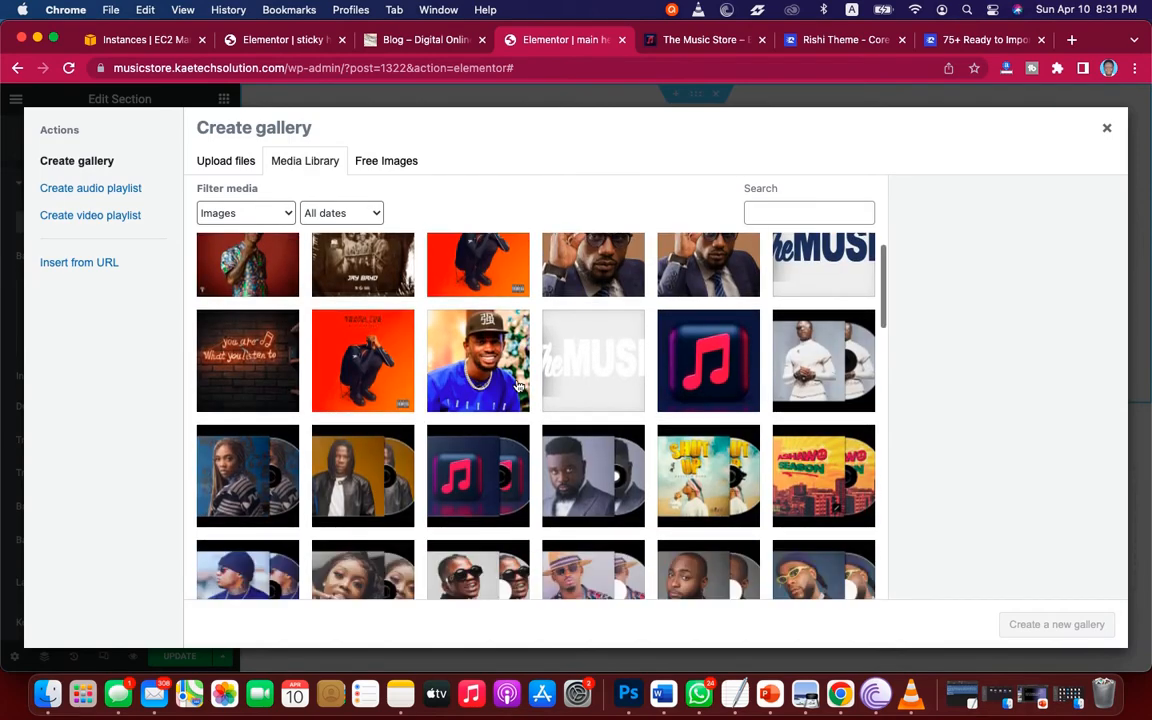
{"action": "scroll", "coordinate": [518, 387], "scroll_direction": "up", "scroll_amount": 3}
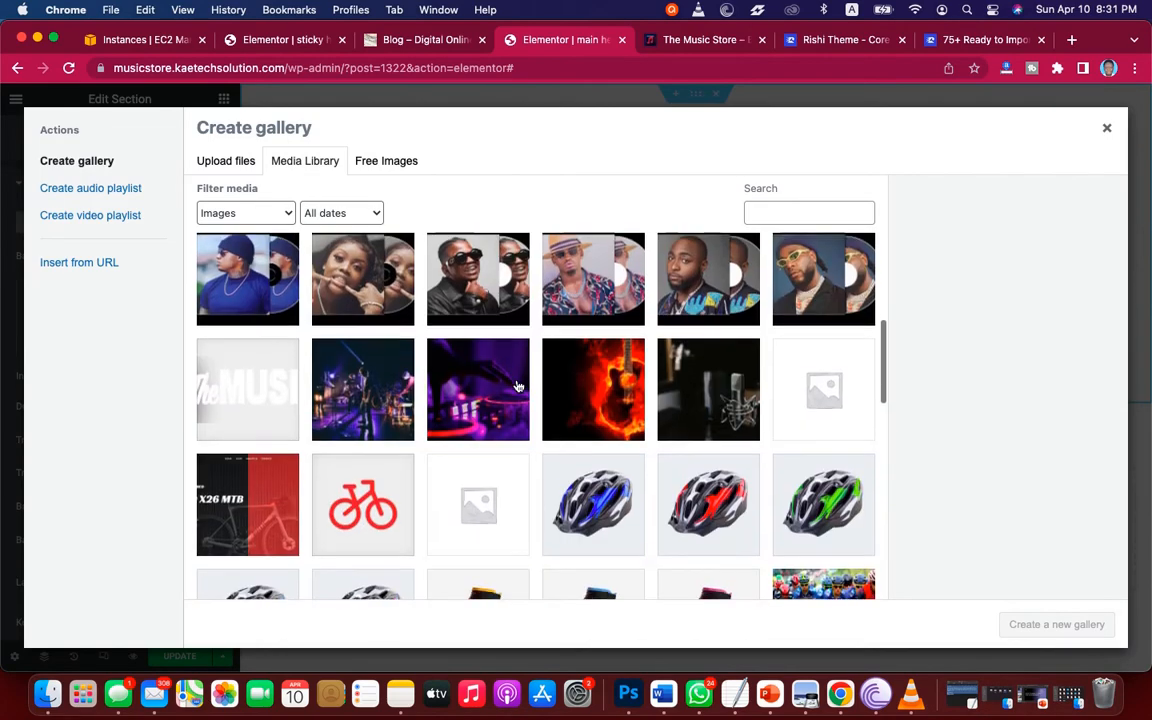
- Add the DJ-deck, fire-guitar, microphone and concert images as the four slideshow backgrounds
{"action": "left_click", "coordinate": [469, 355]}
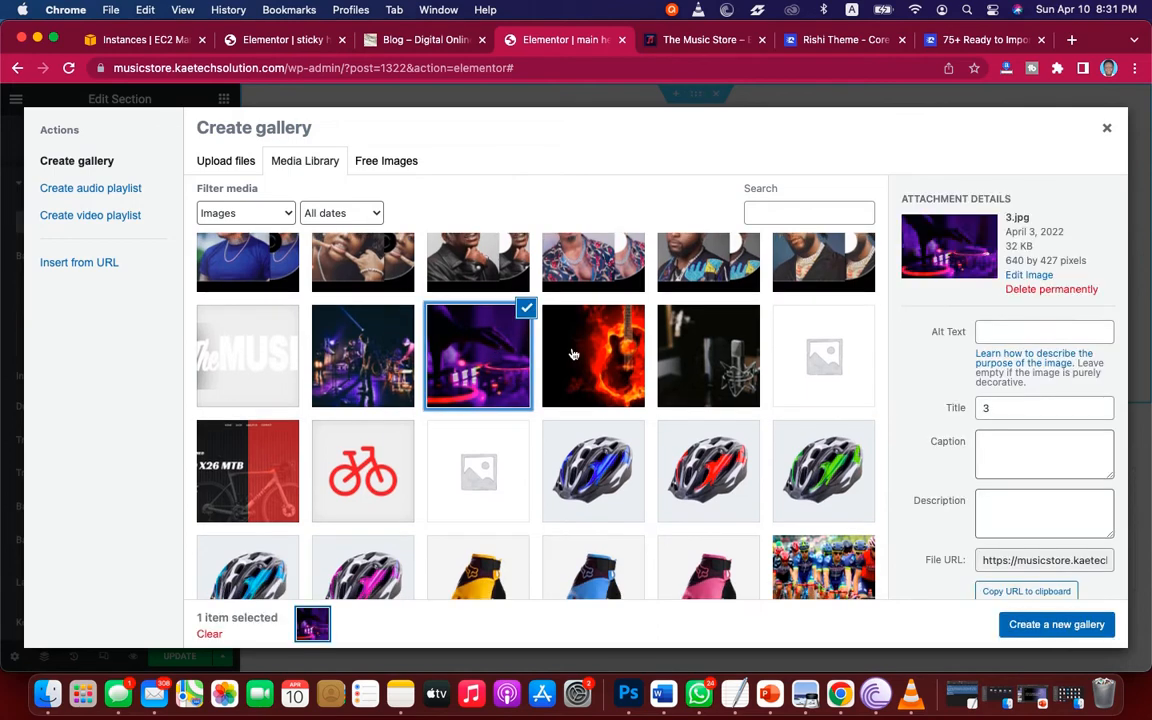
{"action": "left_click", "coordinate": [545, 386]}
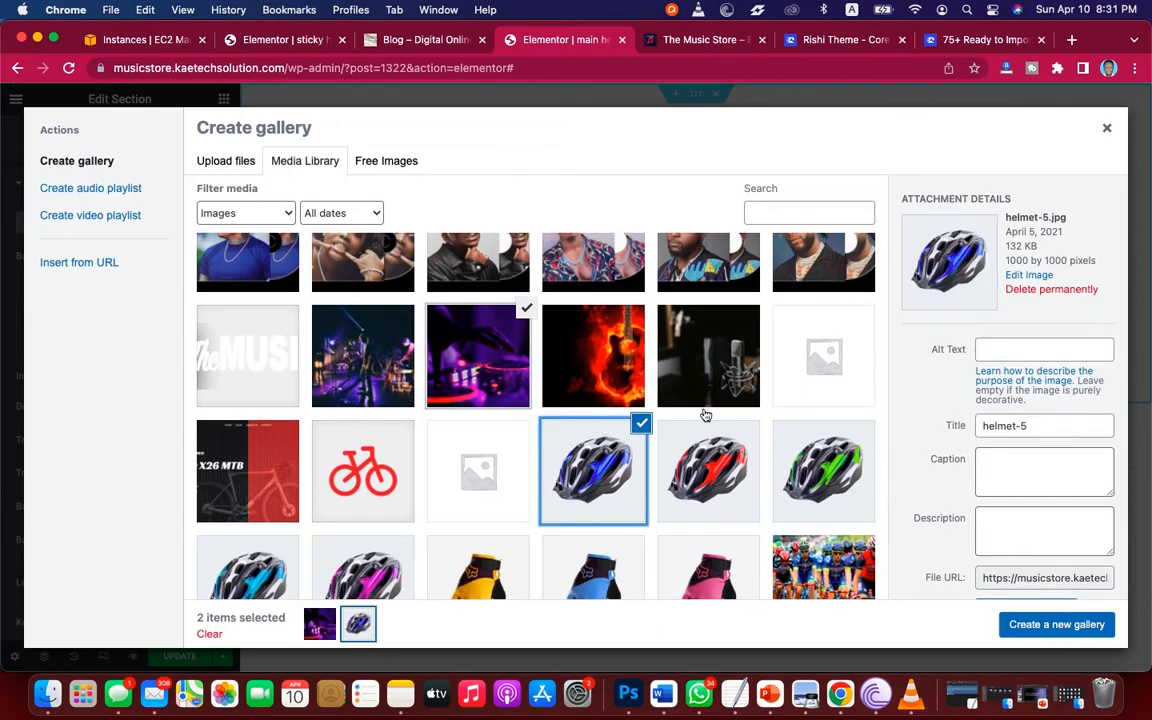
{"action": "left_click", "coordinate": [695, 396]}
{"action": "left_click", "coordinate": [352, 335]}
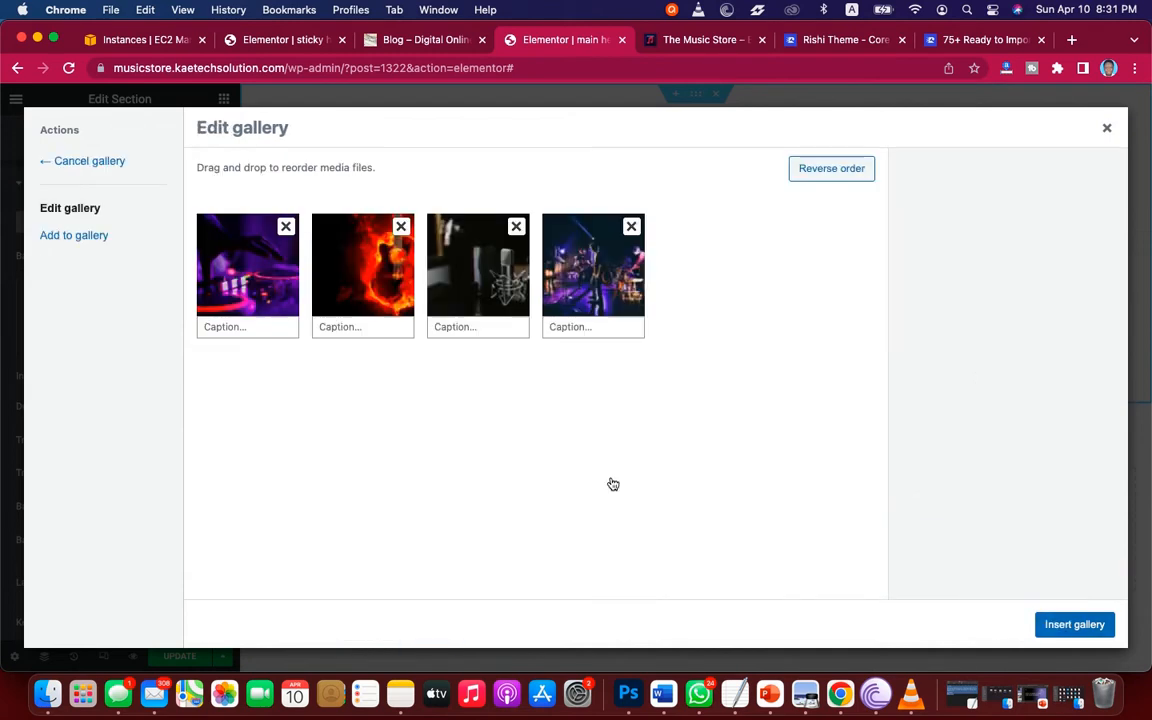
{"action": "left_click", "coordinate": [1070, 626]}
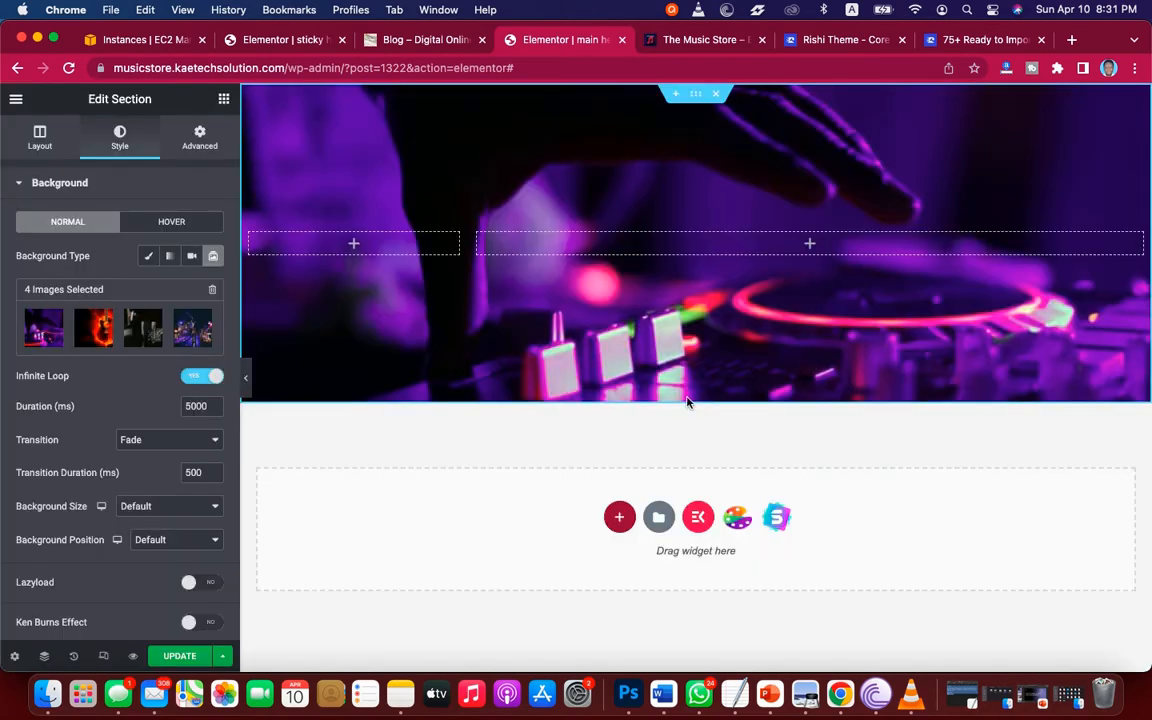
{"action": "scroll", "coordinate": [83, 373], "scroll_direction": "down", "scroll_amount": 5}
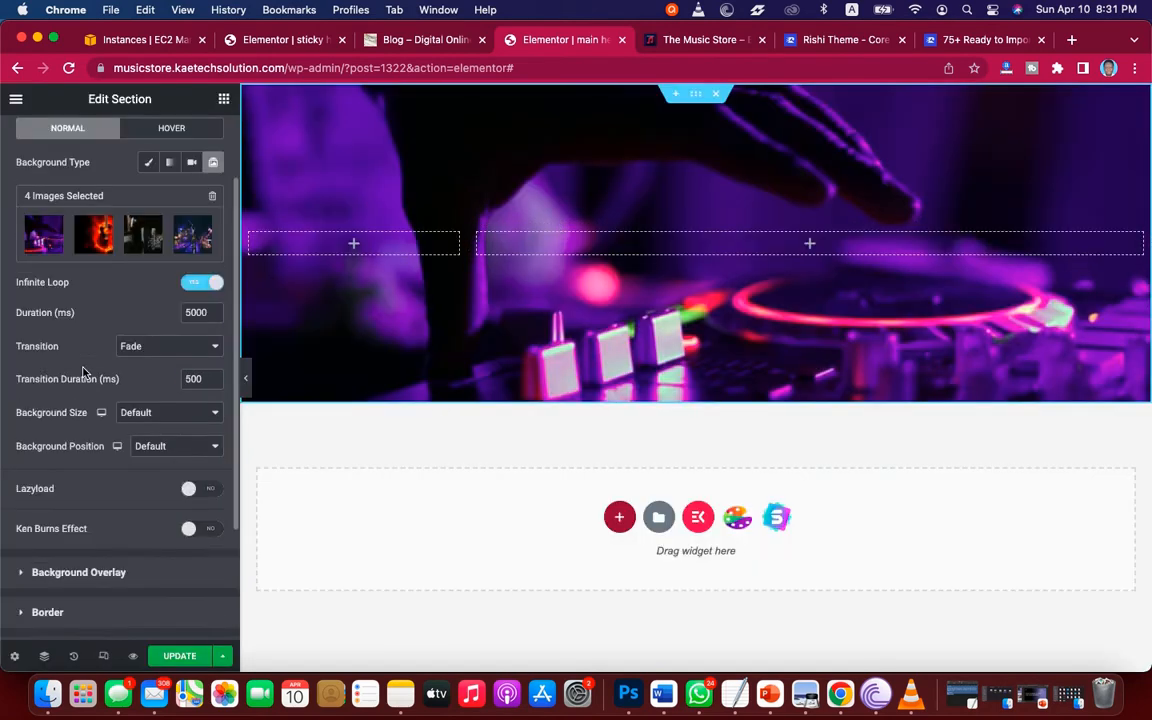
{"action": "scroll", "coordinate": [83, 372], "scroll_direction": "up", "scroll_amount": 2}
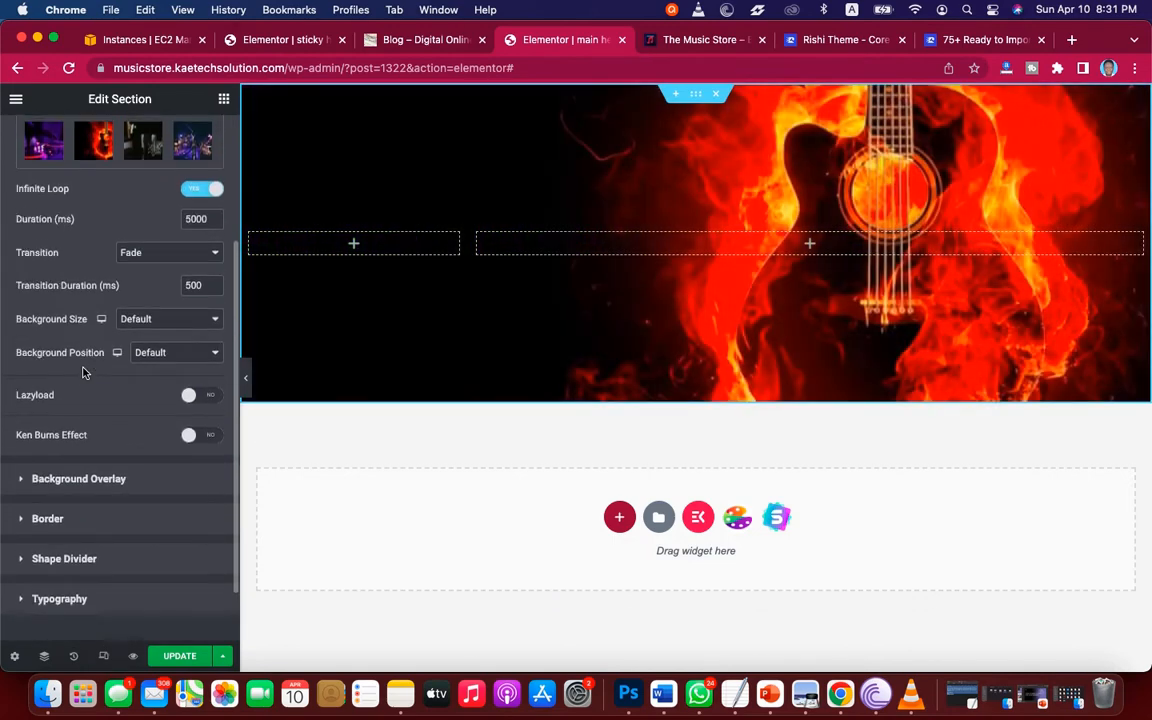
{"action": "scroll", "coordinate": [84, 373], "scroll_direction": "down", "scroll_amount": 1}
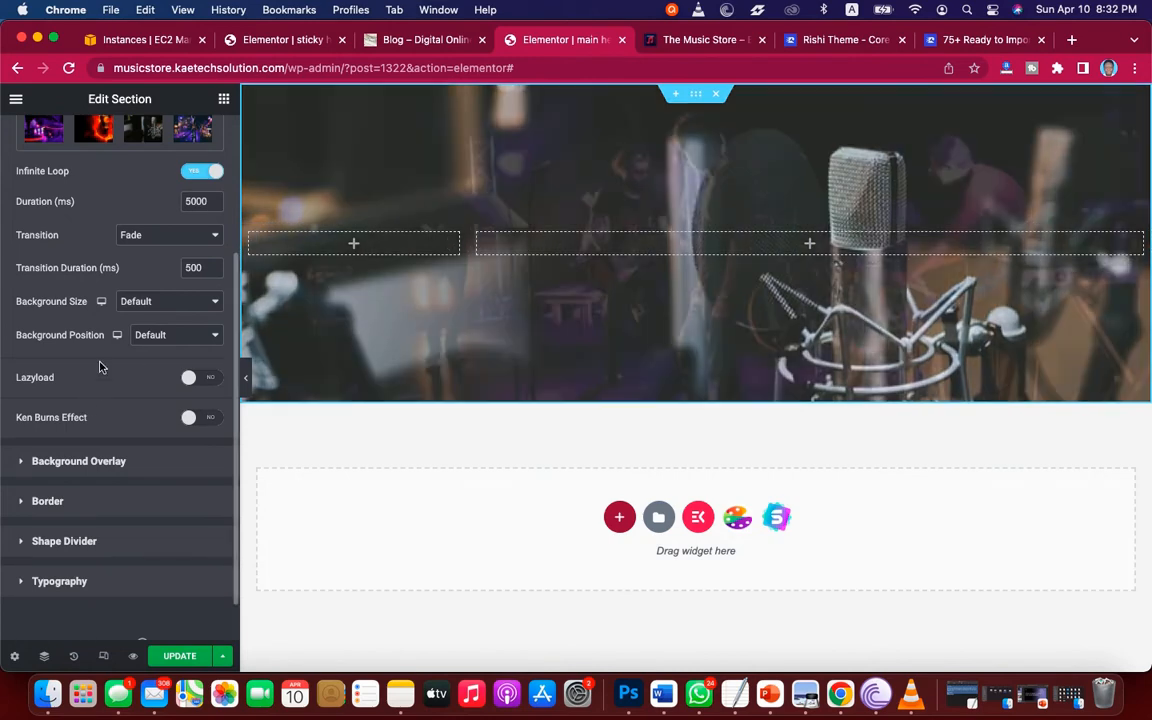
{"action": "scroll", "coordinate": [99, 367], "scroll_direction": "up", "scroll_amount": 2}
{"action": "scroll", "coordinate": [99, 367], "scroll_direction": "down", "scroll_amount": 3}
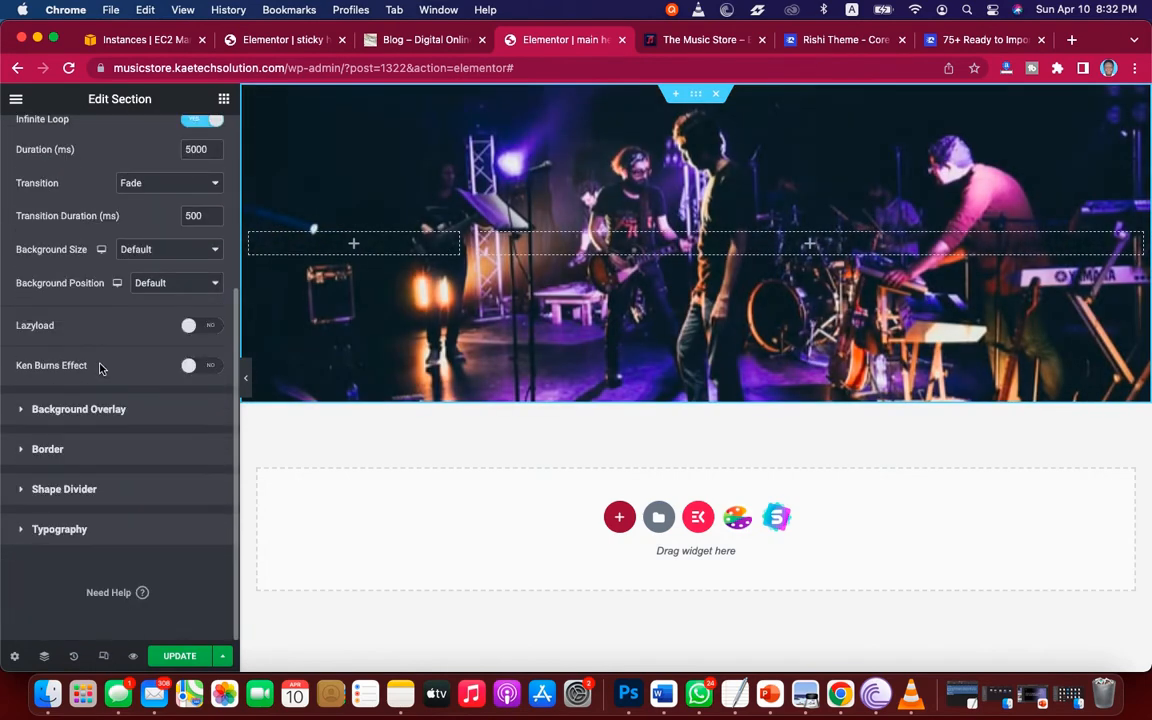
{"action": "scroll", "coordinate": [103, 302], "scroll_direction": "up", "scroll_amount": 5}
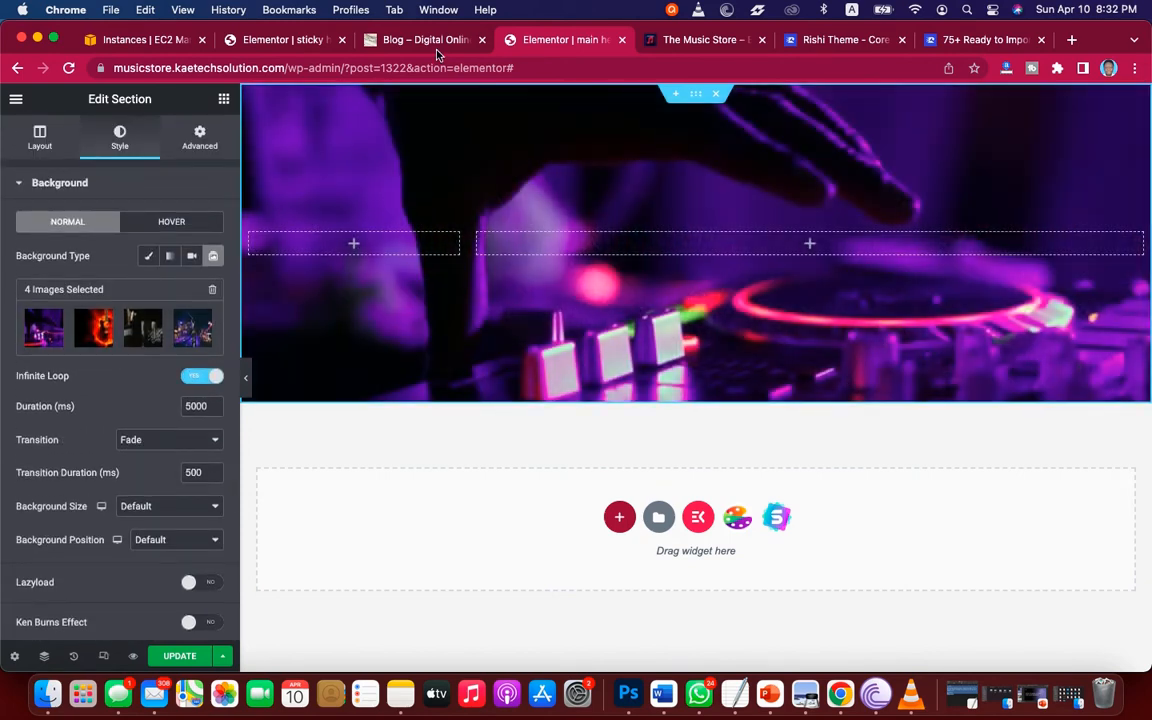
{"action": "left_click", "coordinate": [425, 40]}
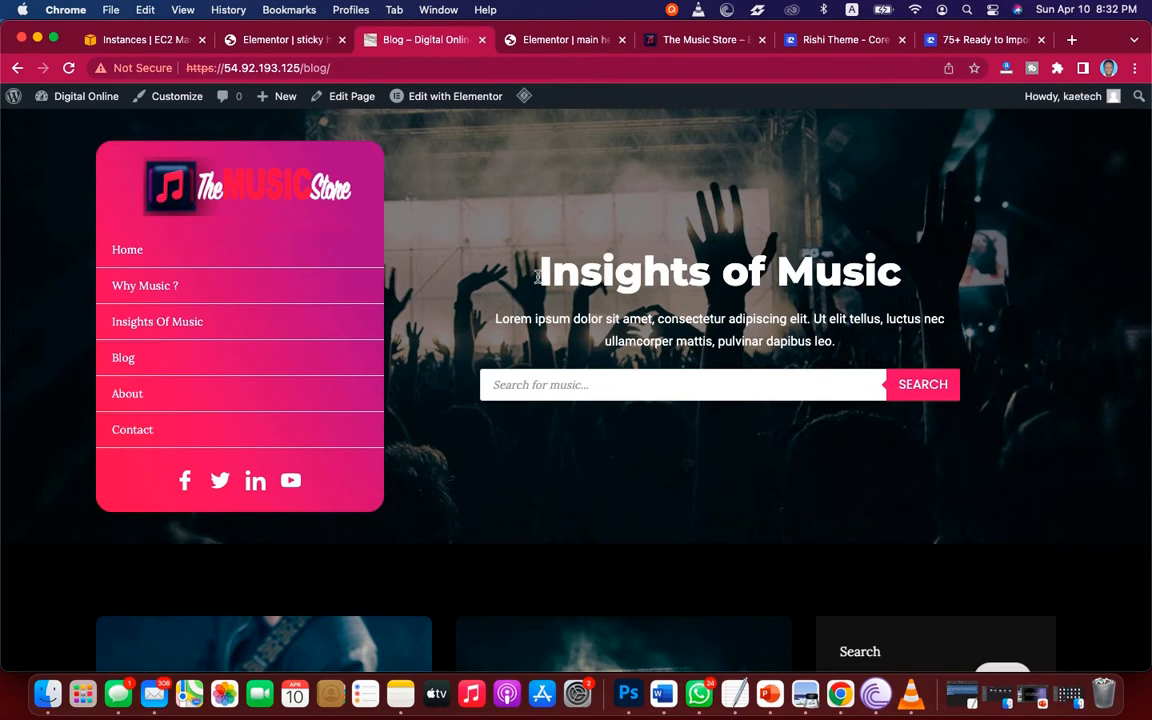
{"action": "left_click_drag", "start_coordinate": [535, 281], "coordinate": [888, 298]}
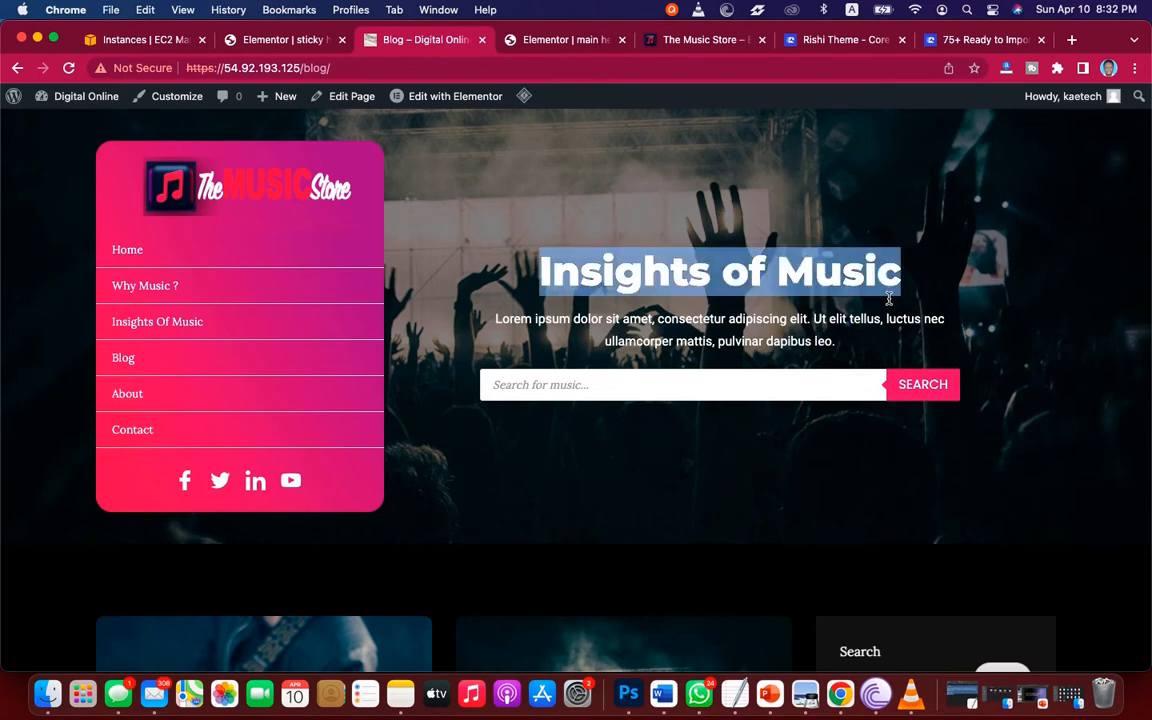
{"action": "left_click_drag", "start_coordinate": [833, 343], "coordinate": [495, 322]}
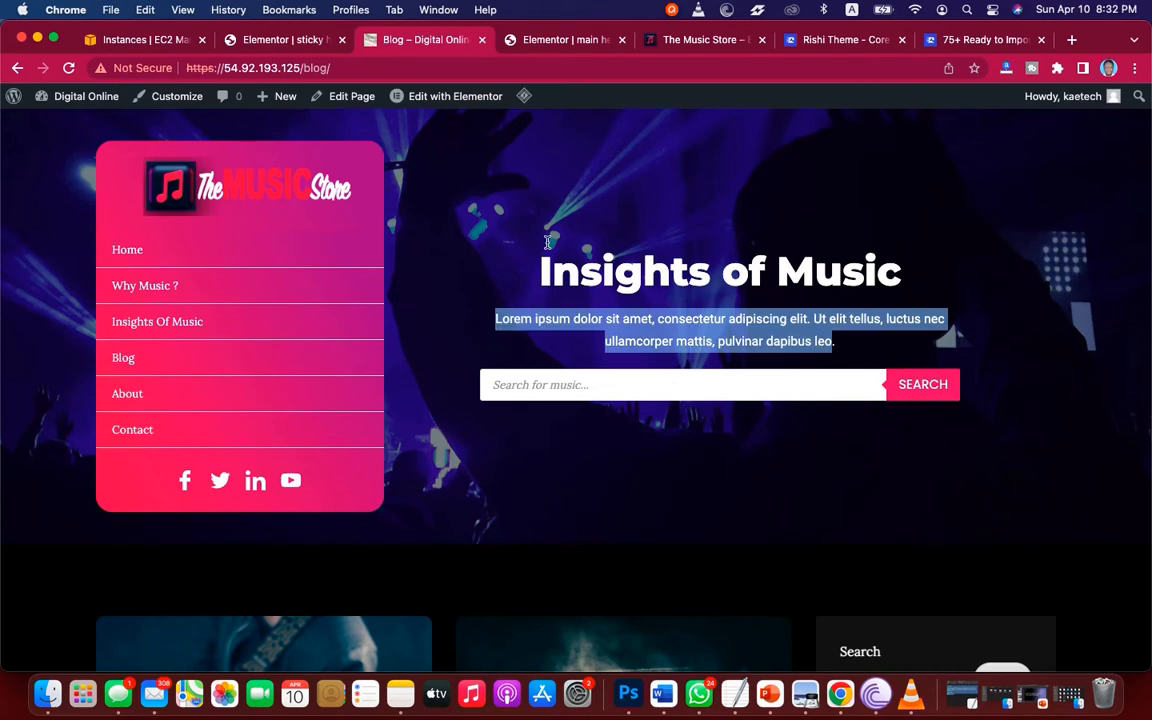
{"action": "left_click", "coordinate": [542, 40]}
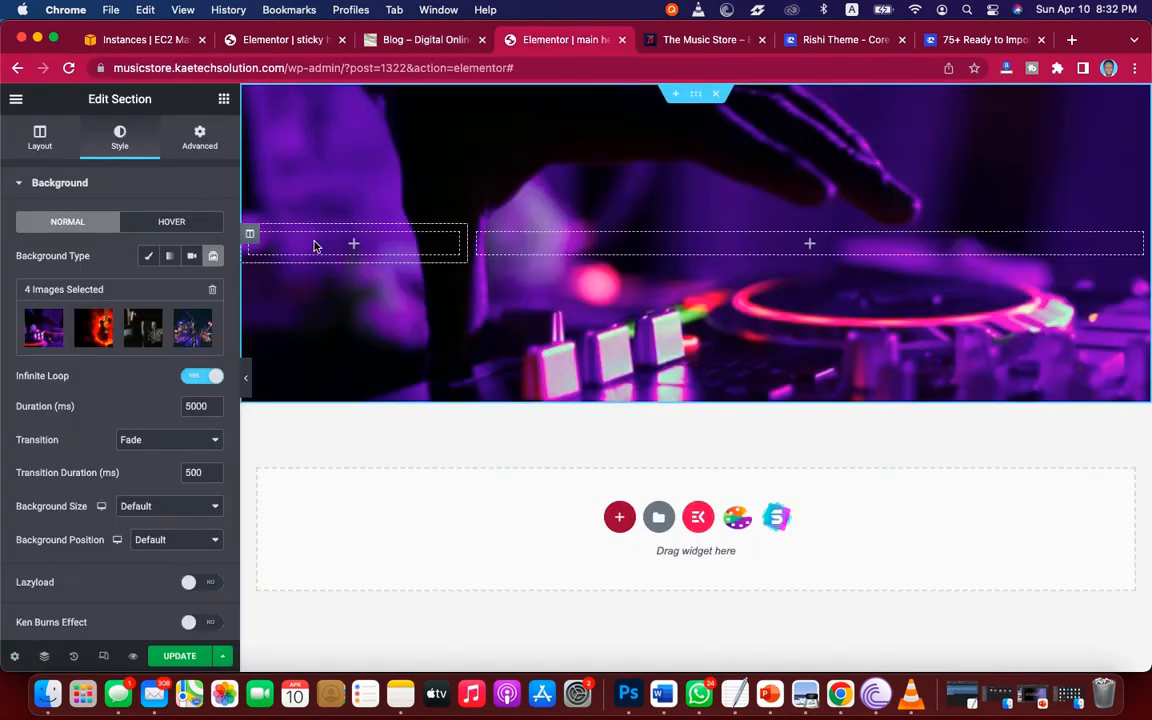
- Add an inner section to the left column and delete its extra second column
{"action": "left_click", "coordinate": [223, 100]}
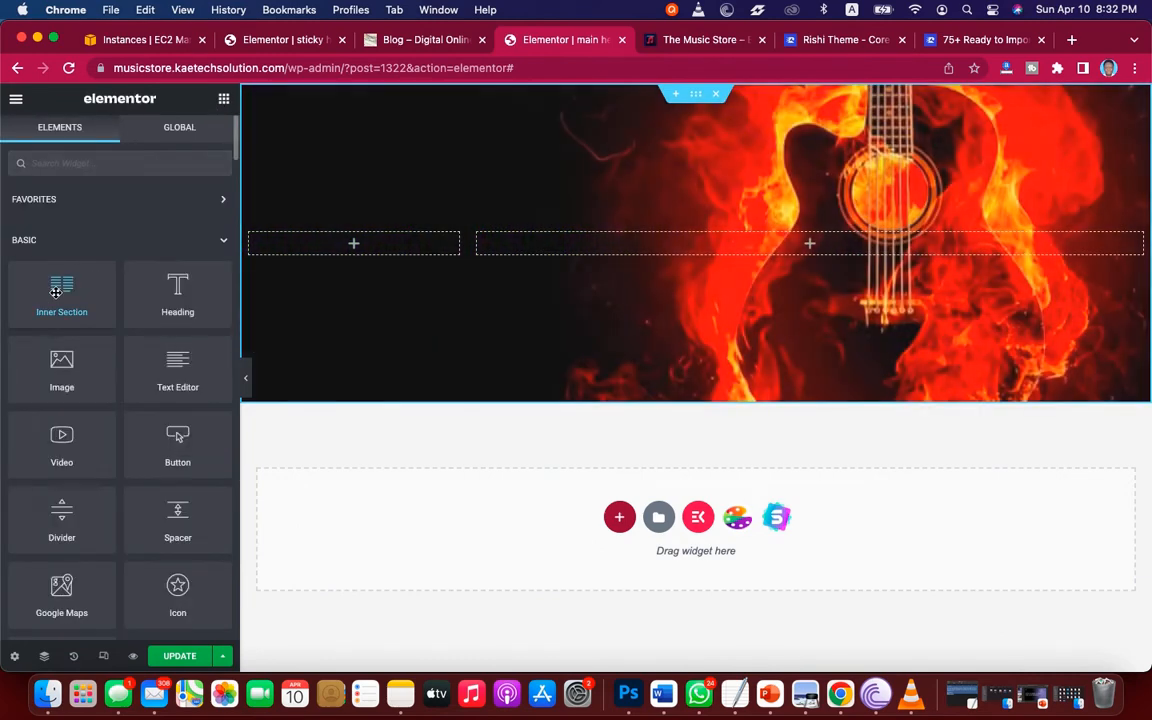
{"action": "left_click_drag", "start_coordinate": [56, 291], "coordinate": [350, 239]}
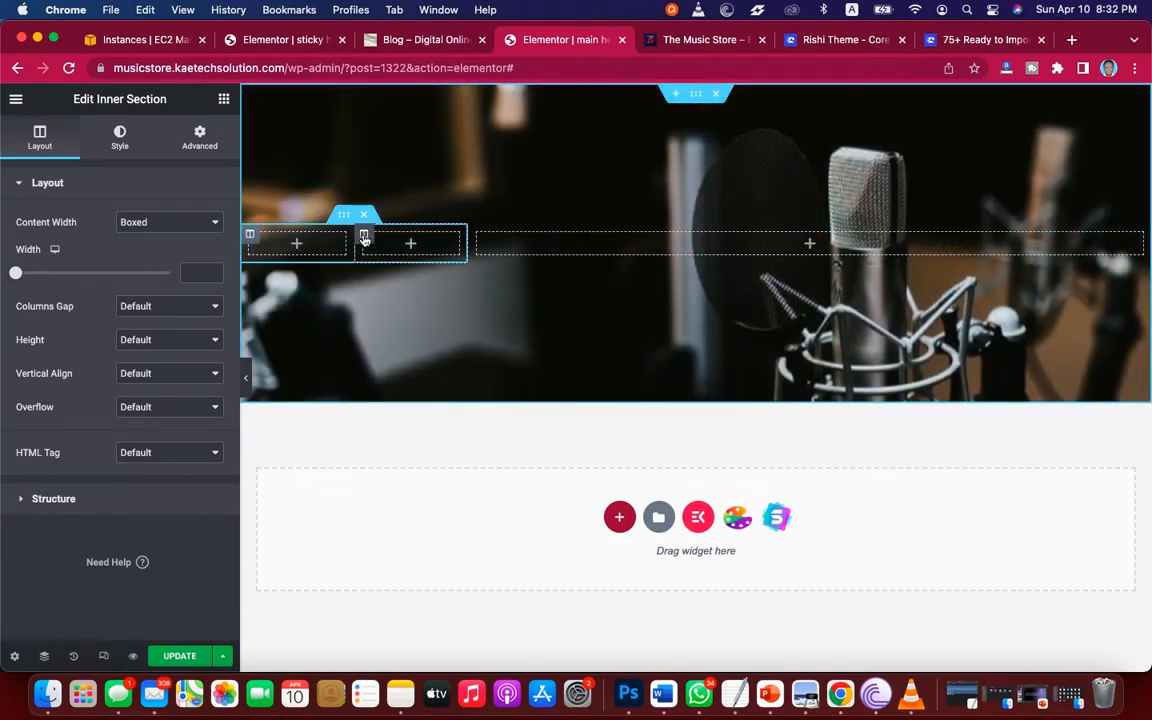
{"action": "right_click", "coordinate": [364, 238]}
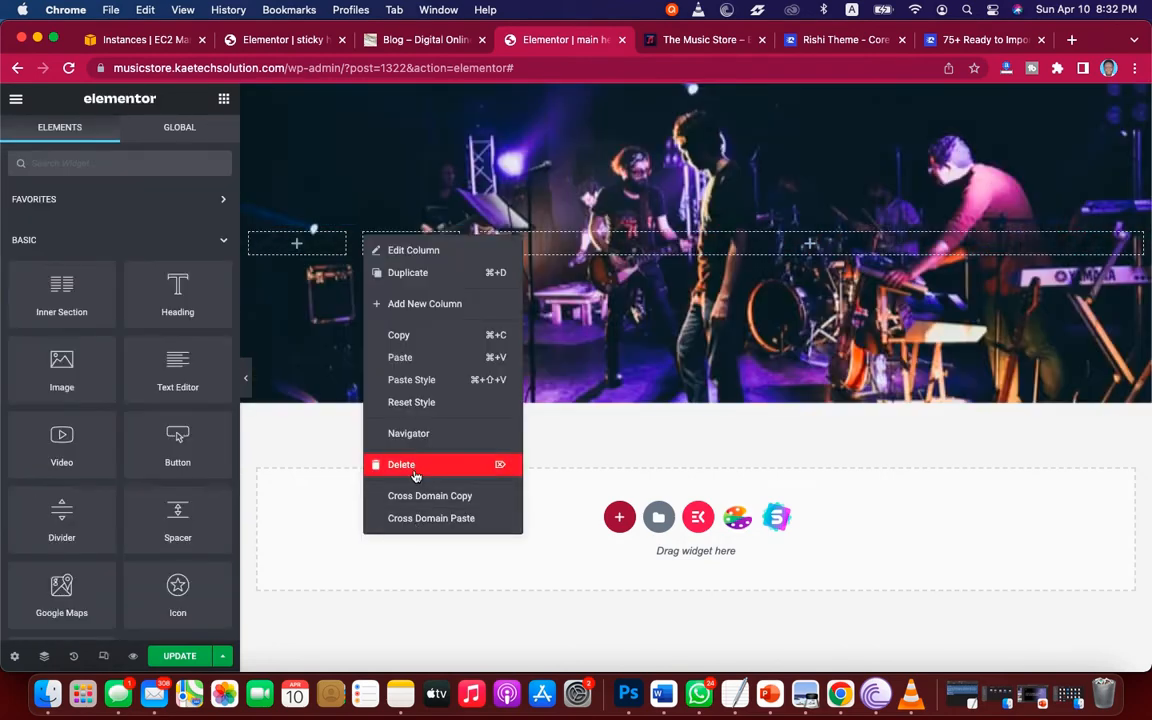
{"action": "left_click", "coordinate": [378, 462]}
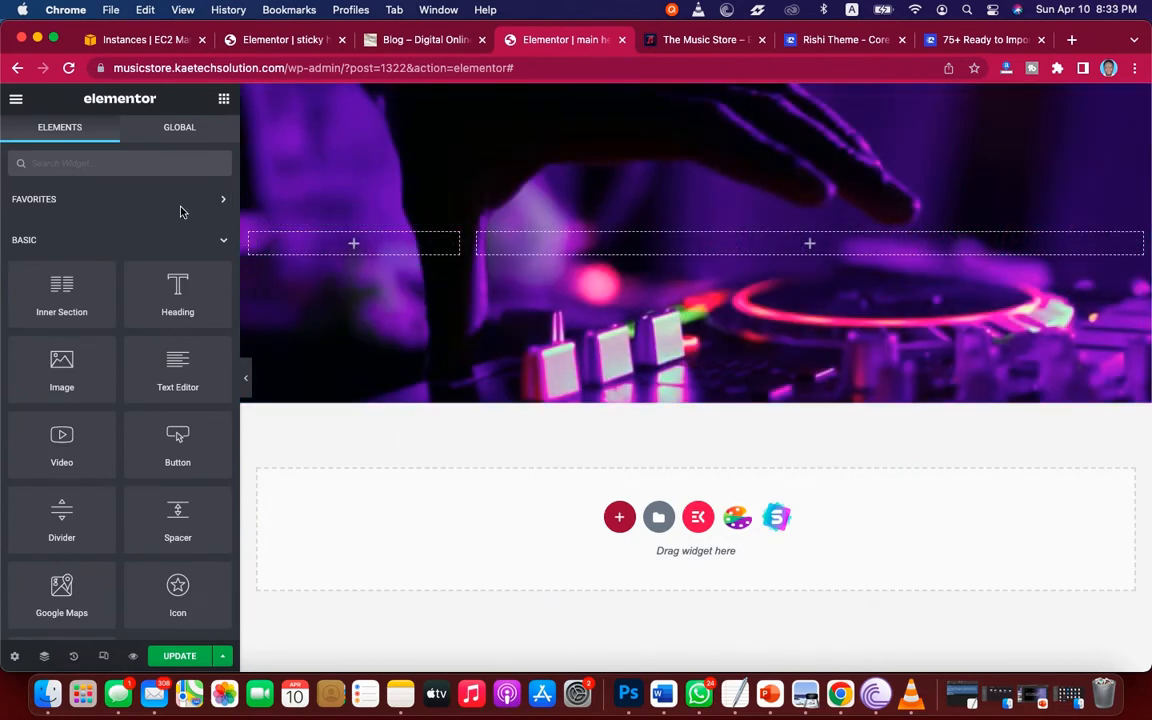
- Drop an Image widget into the left column and insert logo-2.png into it
{"action": "left_click", "coordinate": [130, 163]}
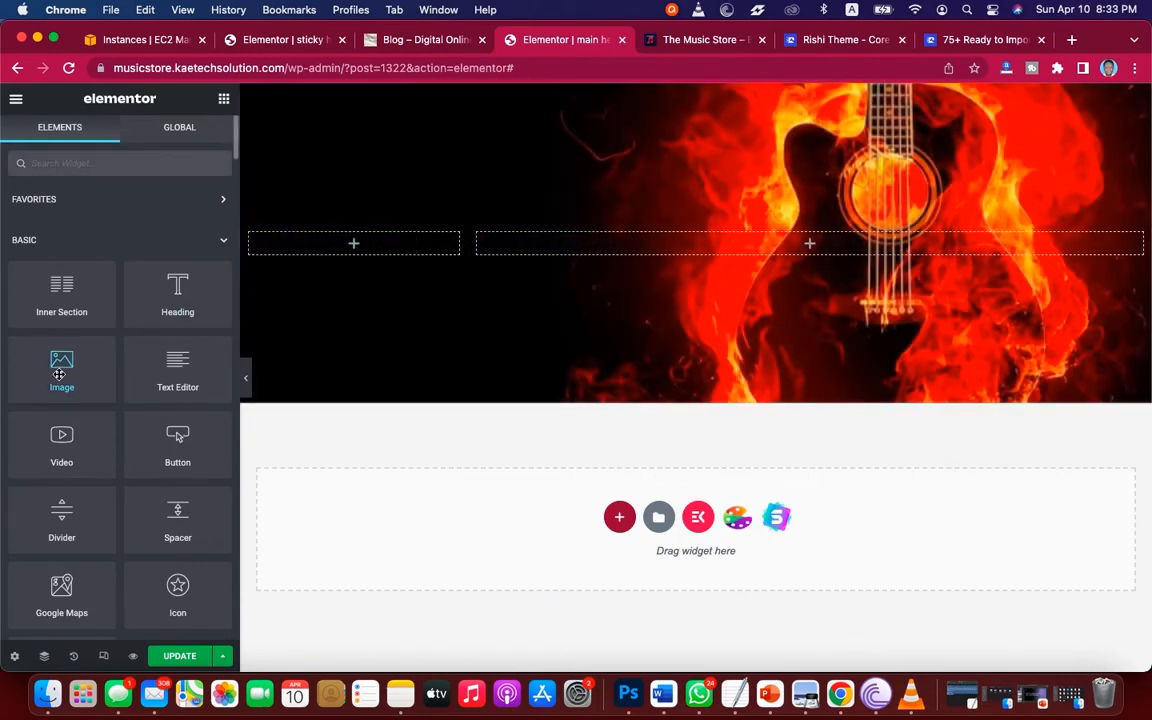
{"action": "left_click_drag", "start_coordinate": [59, 374], "coordinate": [333, 242]}
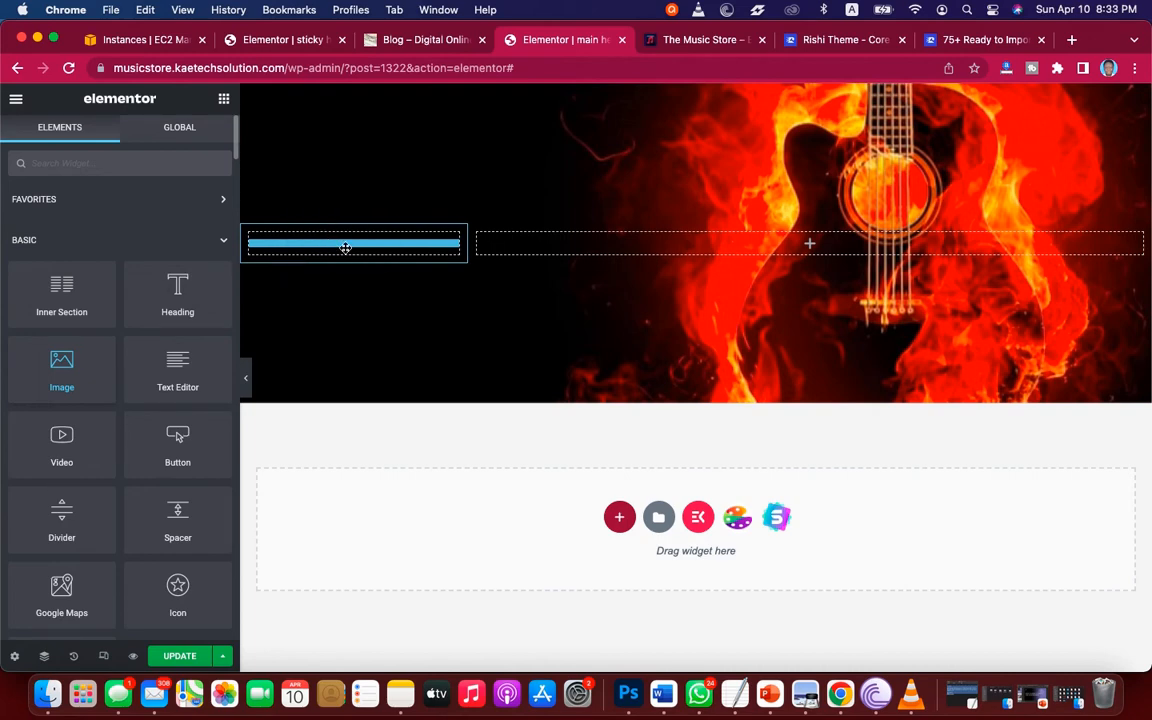
{"action": "left_click_drag", "start_coordinate": [344, 248], "coordinate": [350, 248]}
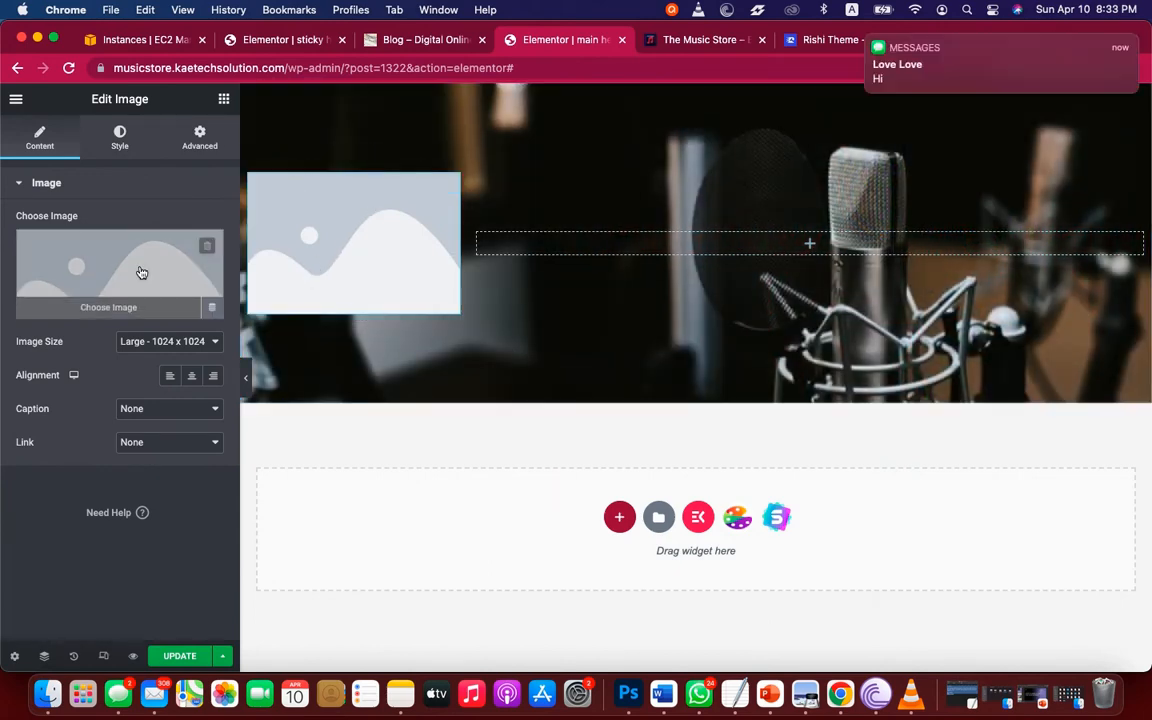
{"action": "left_click", "coordinate": [222, 252]}
{"action": "scroll", "coordinate": [578, 440], "scroll_direction": "down", "scroll_amount": 1}
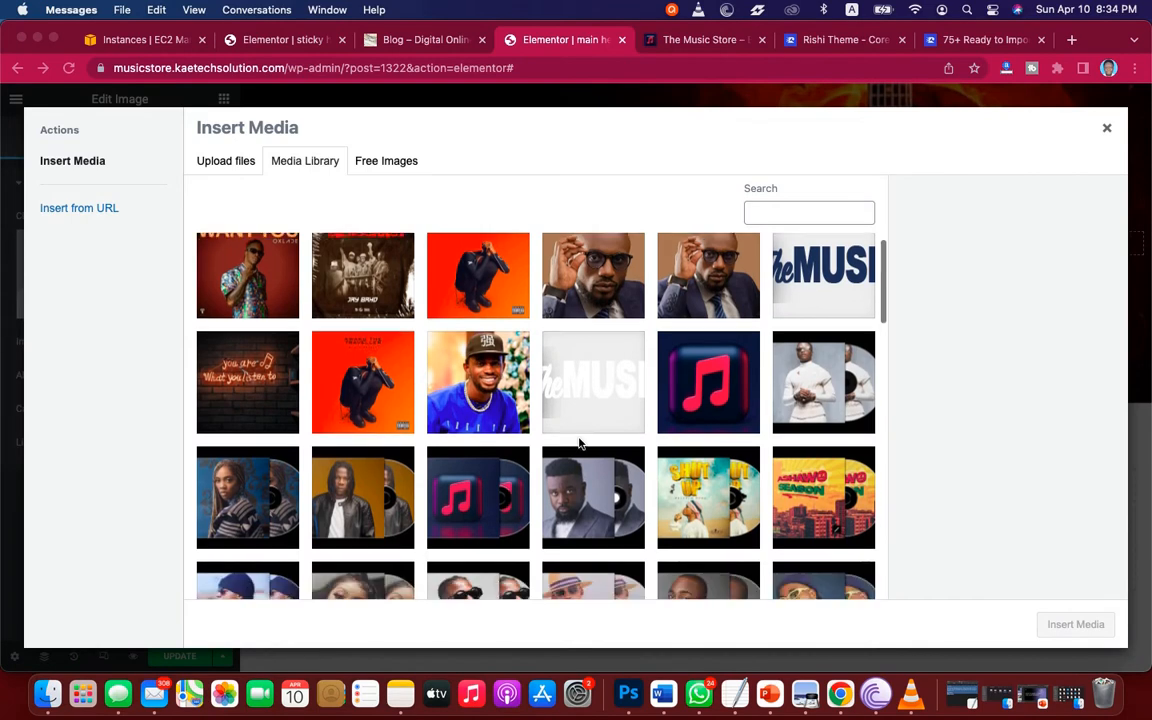
{"action": "left_click", "coordinate": [588, 378]}
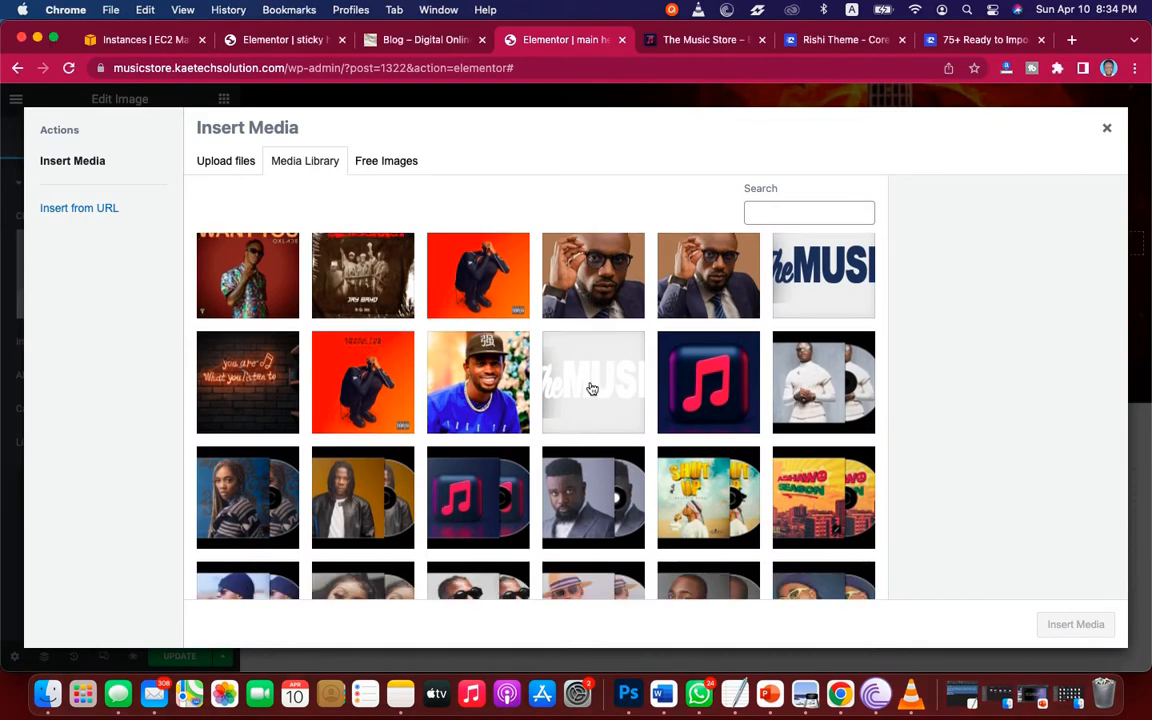
{"action": "left_click", "coordinate": [592, 388]}
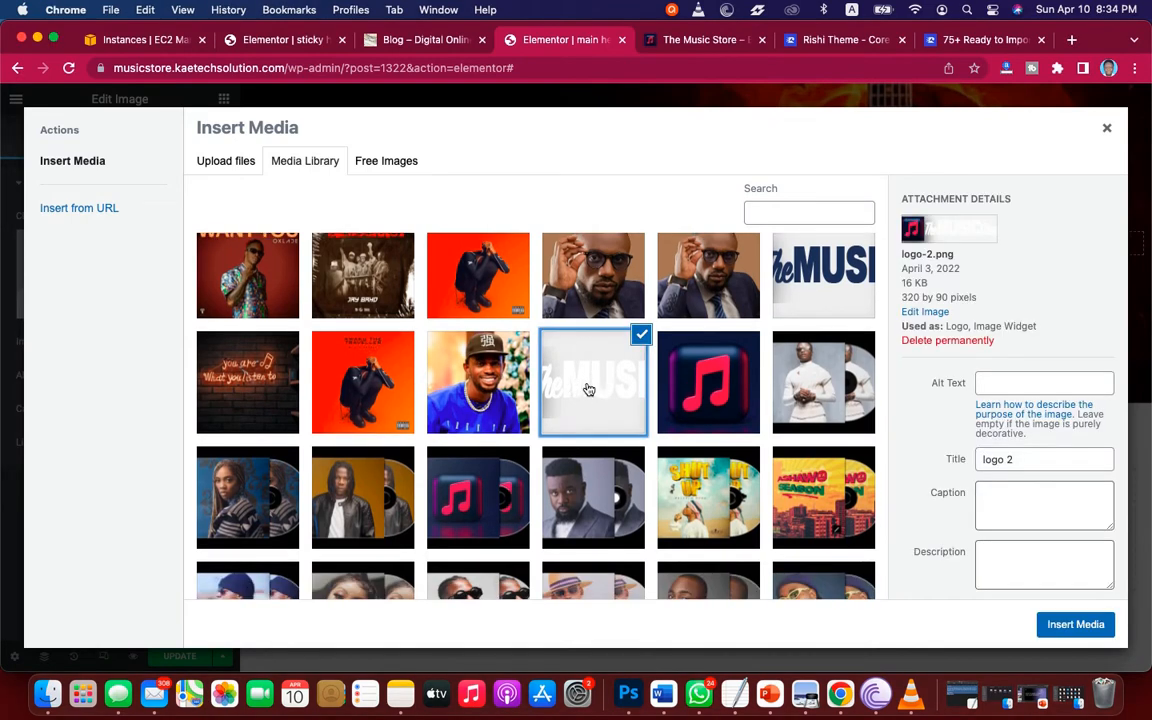
{"action": "left_click", "coordinate": [1070, 624]}
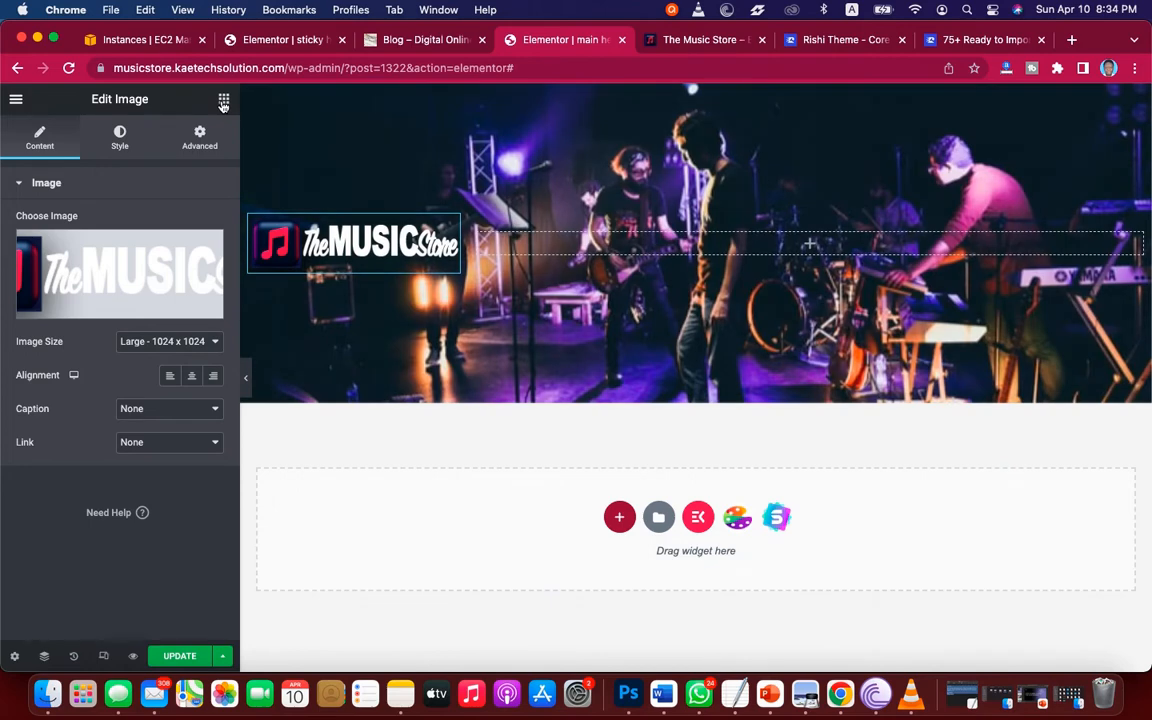
- Place a Vertical Mega Menu widget, found by searching 'menu', below the logo using the Account menu
{"action": "left_click", "coordinate": [224, 101]}
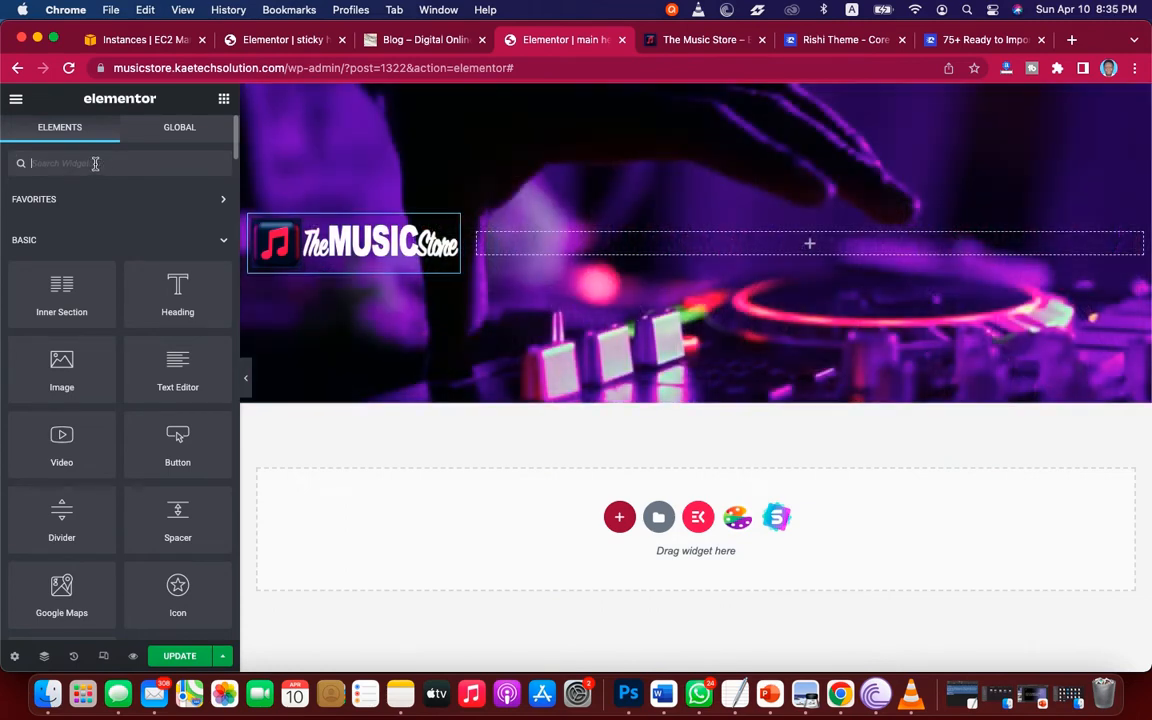
{"action": "type", "text": "menu"}
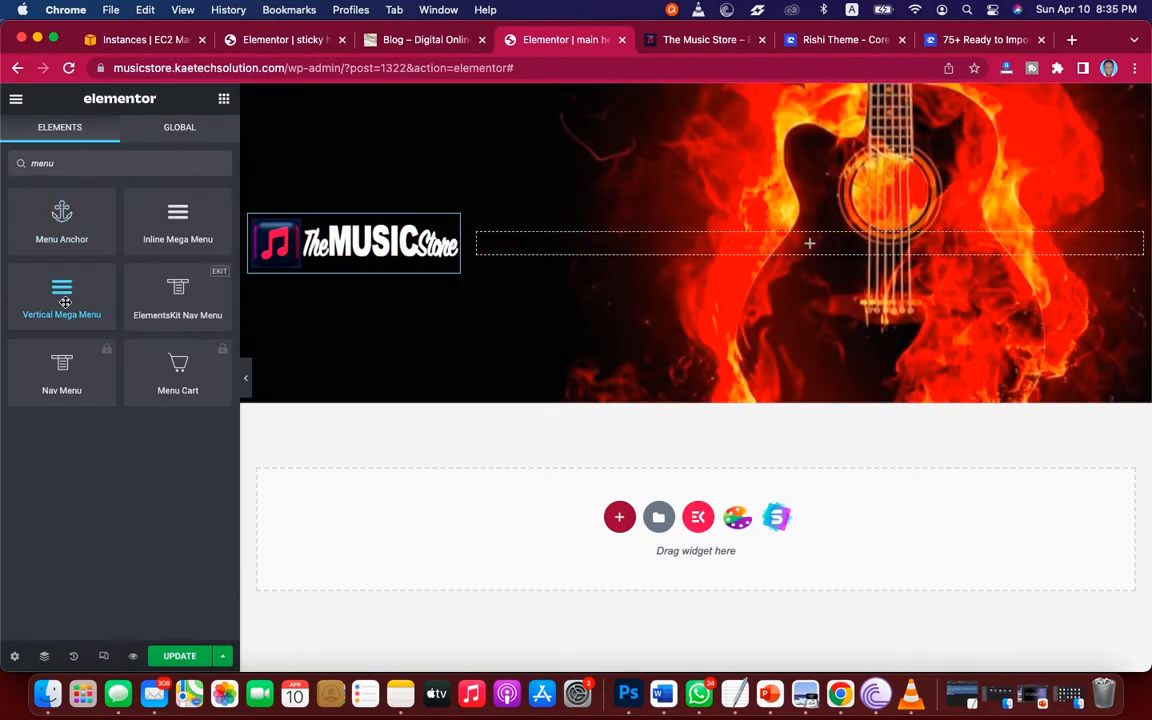
{"action": "left_click_drag", "start_coordinate": [60, 302], "coordinate": [348, 265]}
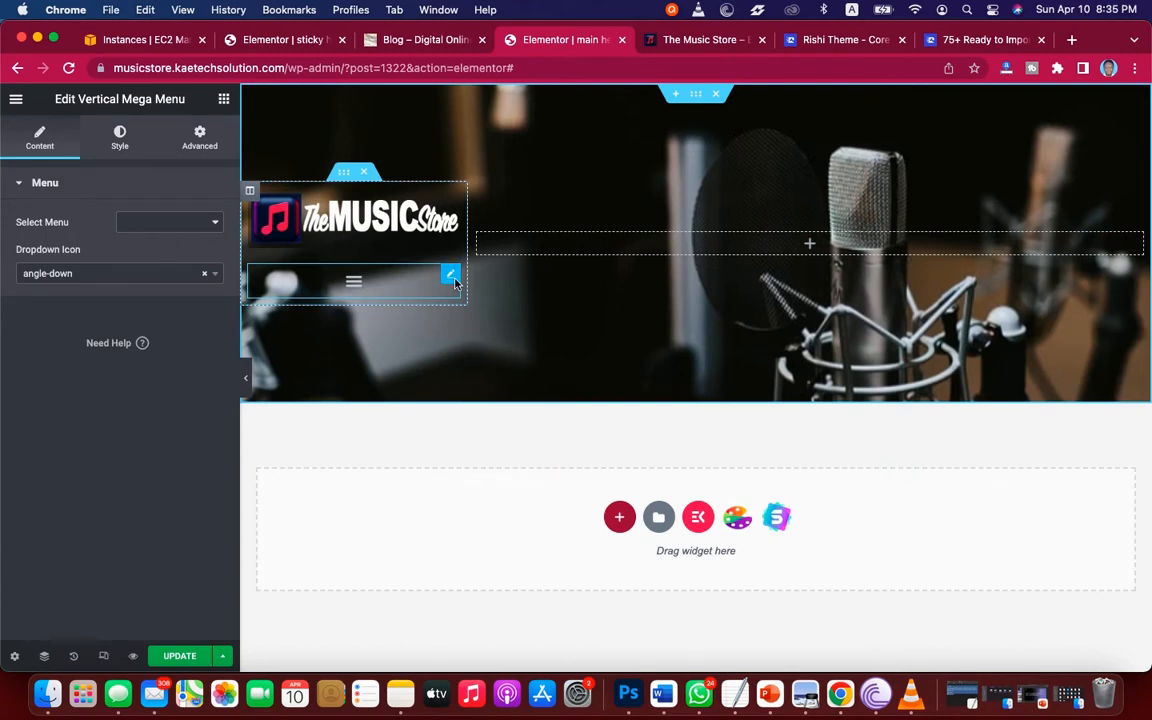
{"action": "left_click", "coordinate": [178, 226]}
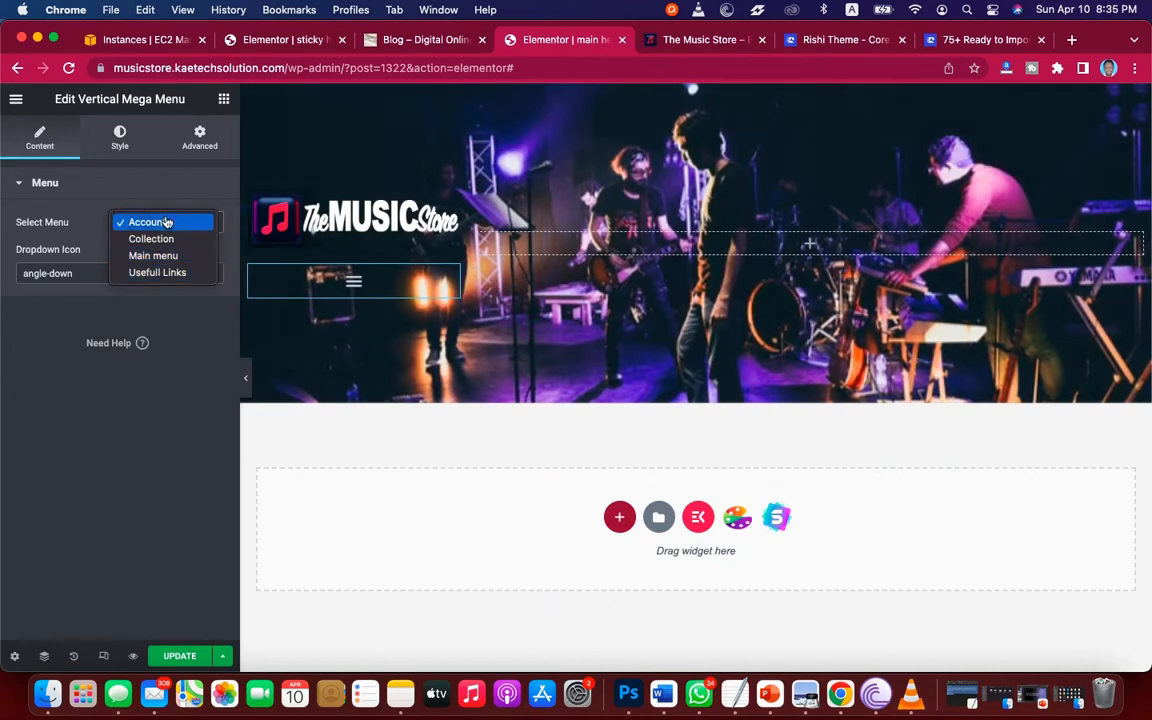
{"action": "left_click", "coordinate": [162, 223]}
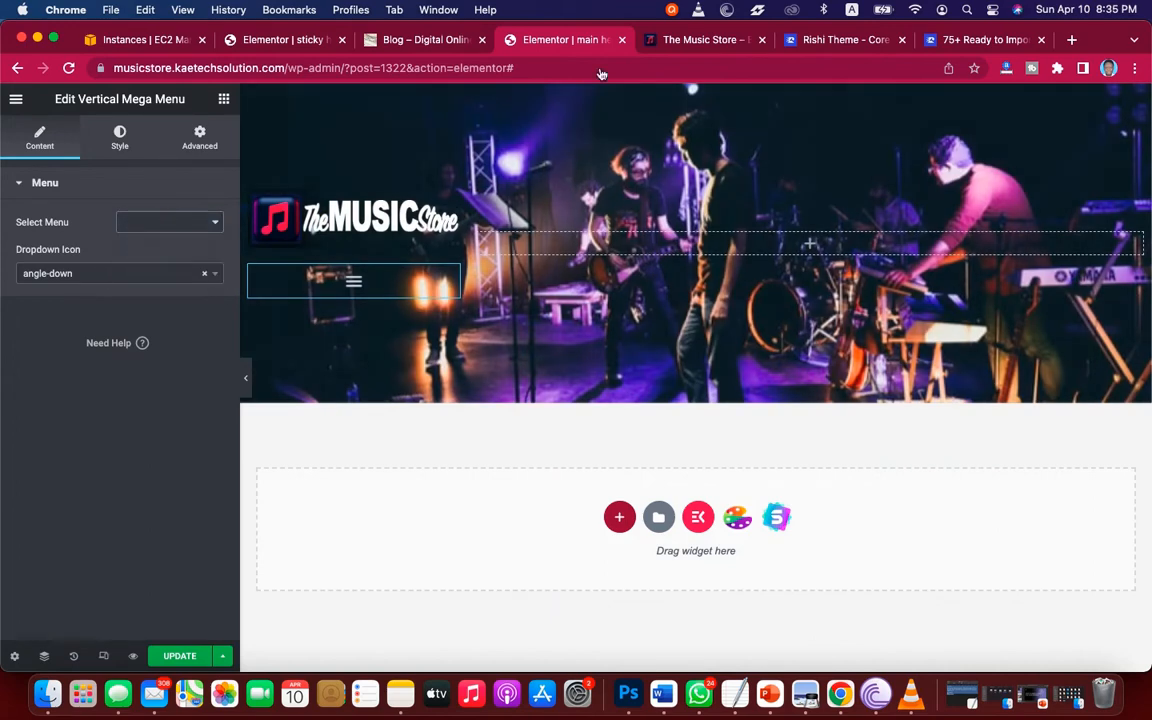
{"action": "left_click", "coordinate": [672, 44]}
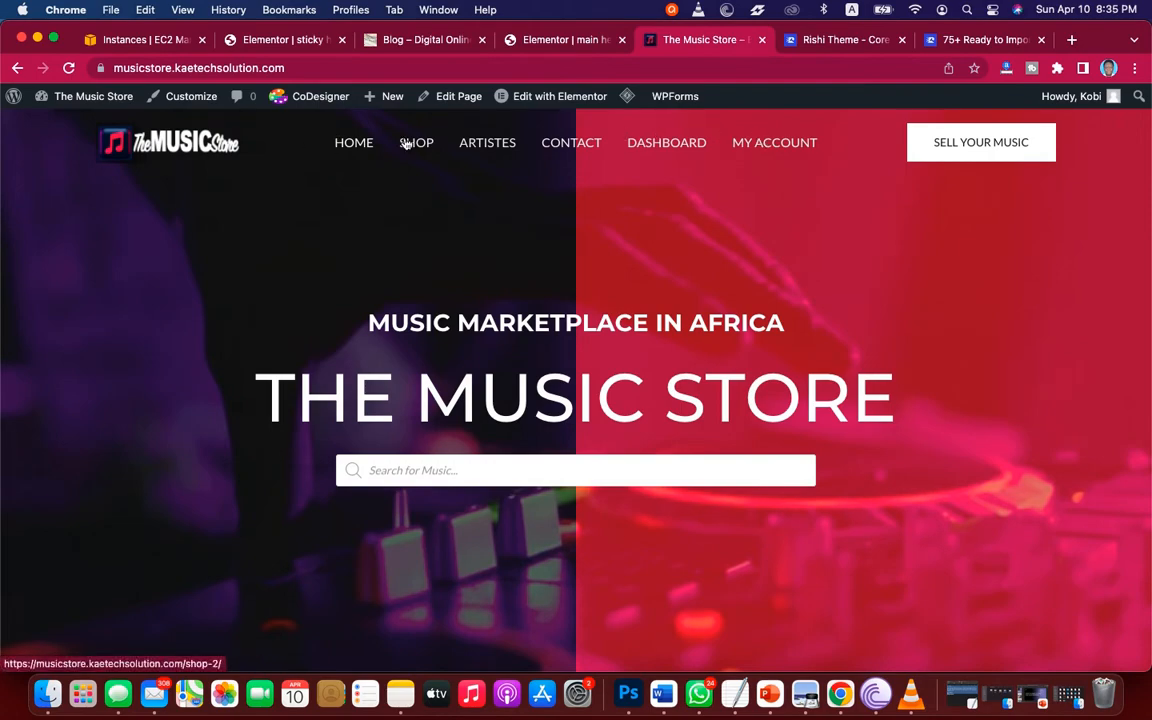
{"action": "scroll", "coordinate": [609, 319], "scroll_direction": "down", "scroll_amount": 10}
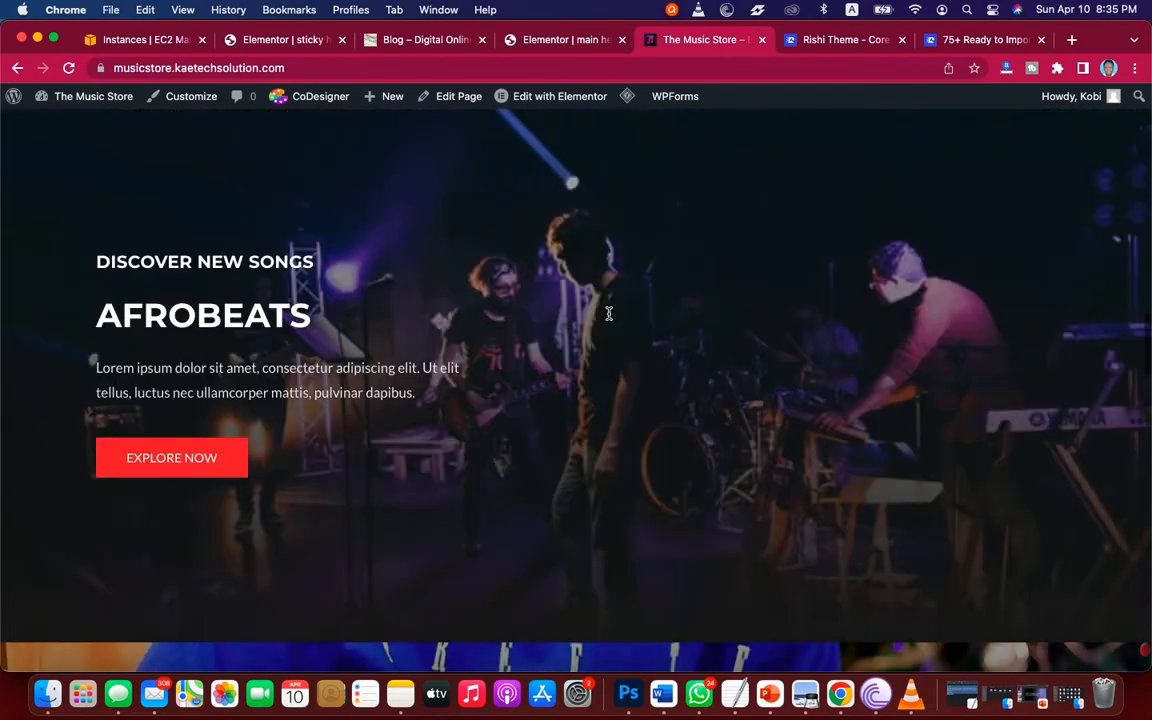
{"action": "scroll", "coordinate": [609, 319], "scroll_direction": "down", "scroll_amount": 10}
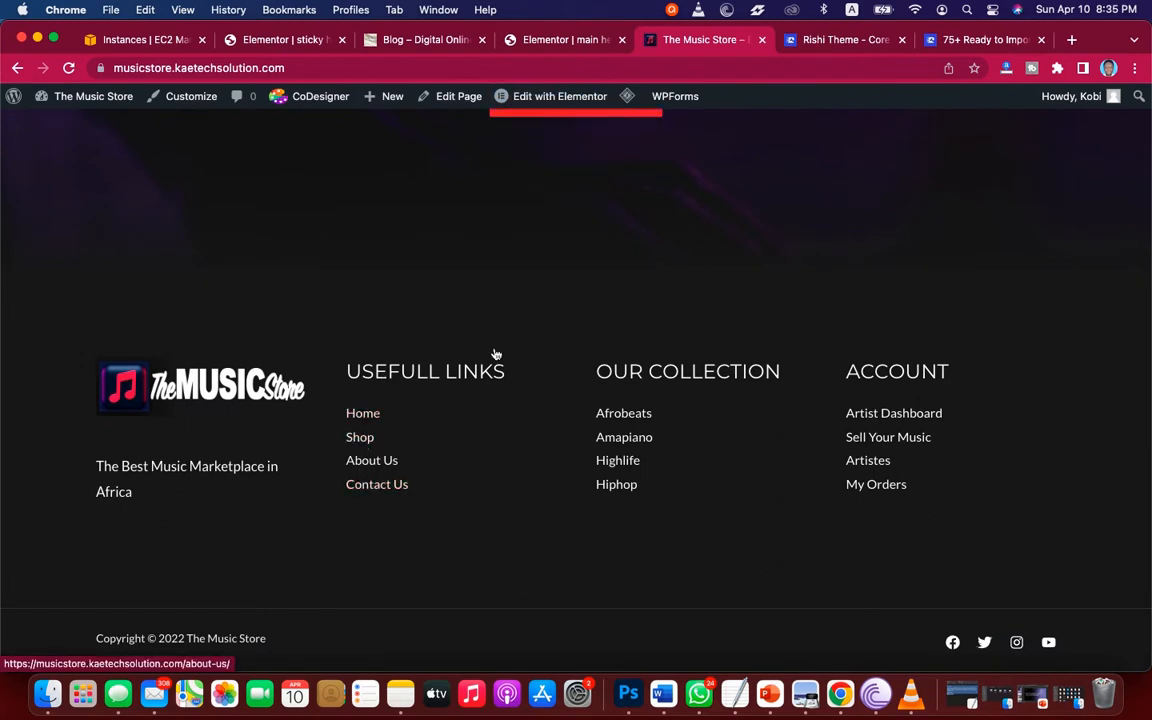
{"action": "left_click", "coordinate": [565, 38]}
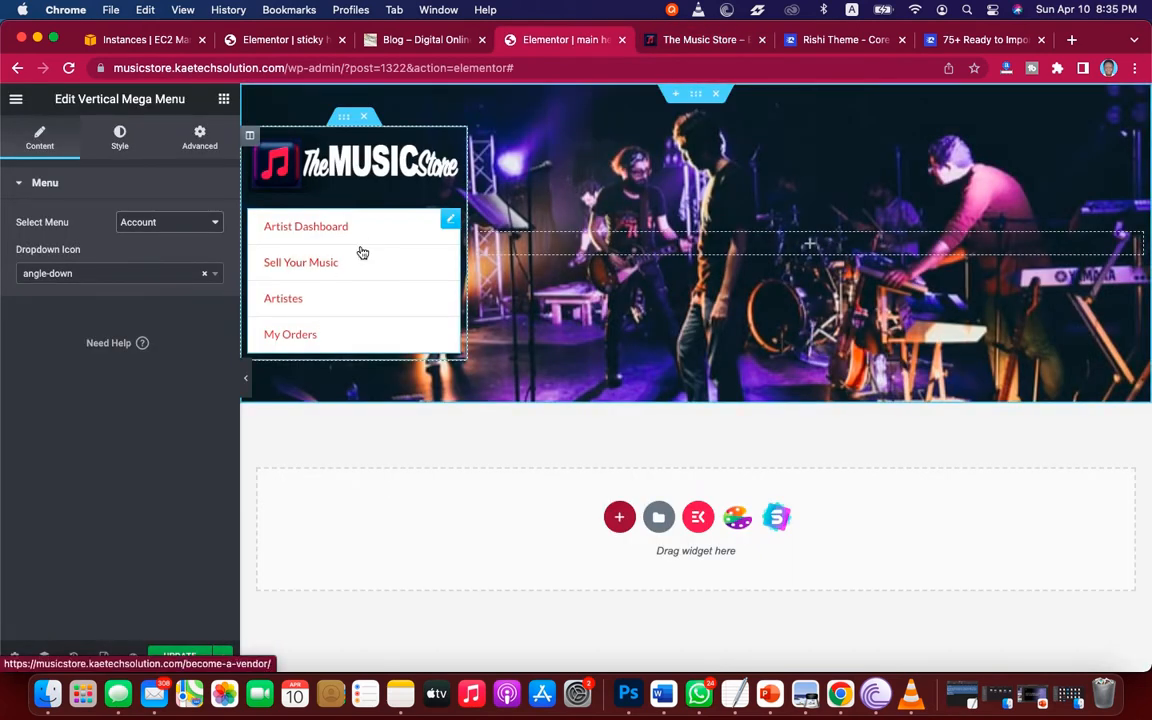
- Switch the menu to Usefull Links and drop an ElementsKit Social Icons widget beneath it
{"action": "left_click", "coordinate": [166, 222]}
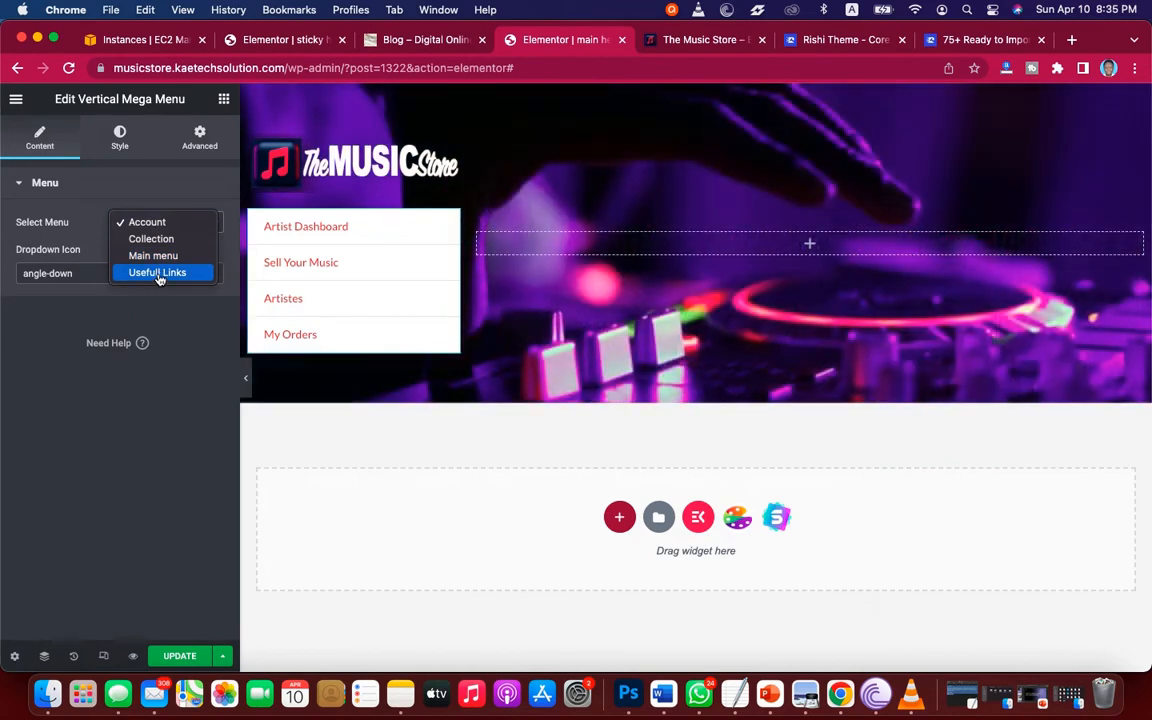
{"action": "left_click", "coordinate": [159, 272]}
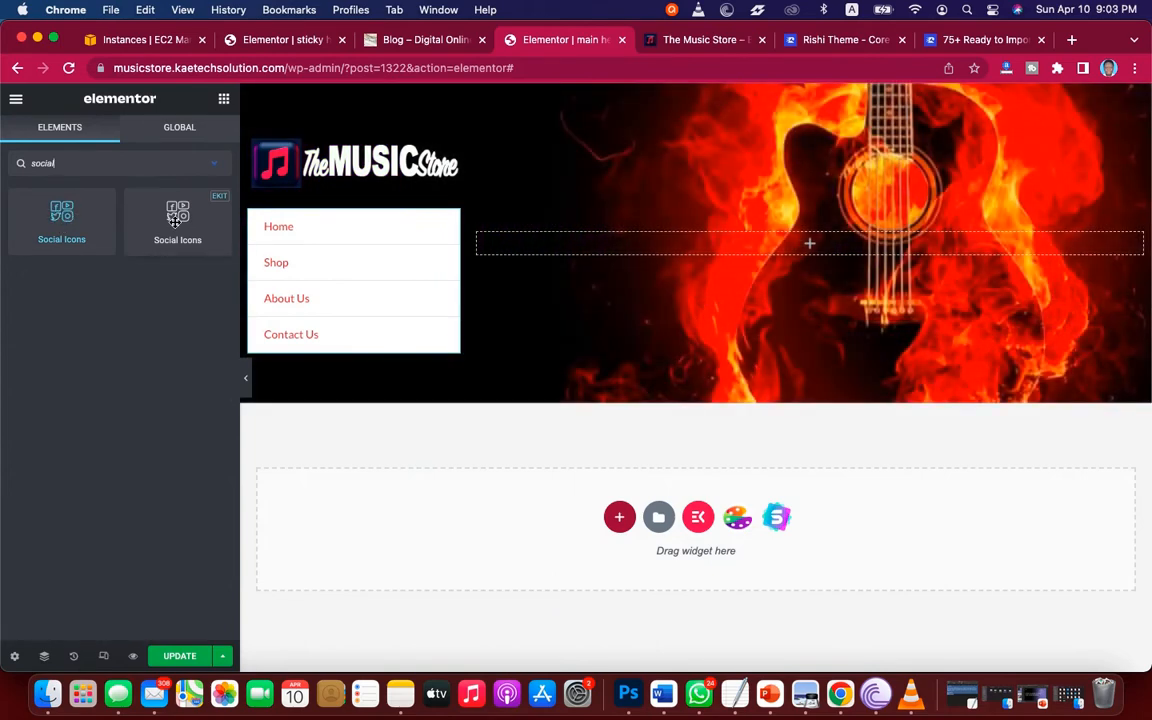
{"action": "left_click_drag", "start_coordinate": [177, 212], "coordinate": [331, 350]}
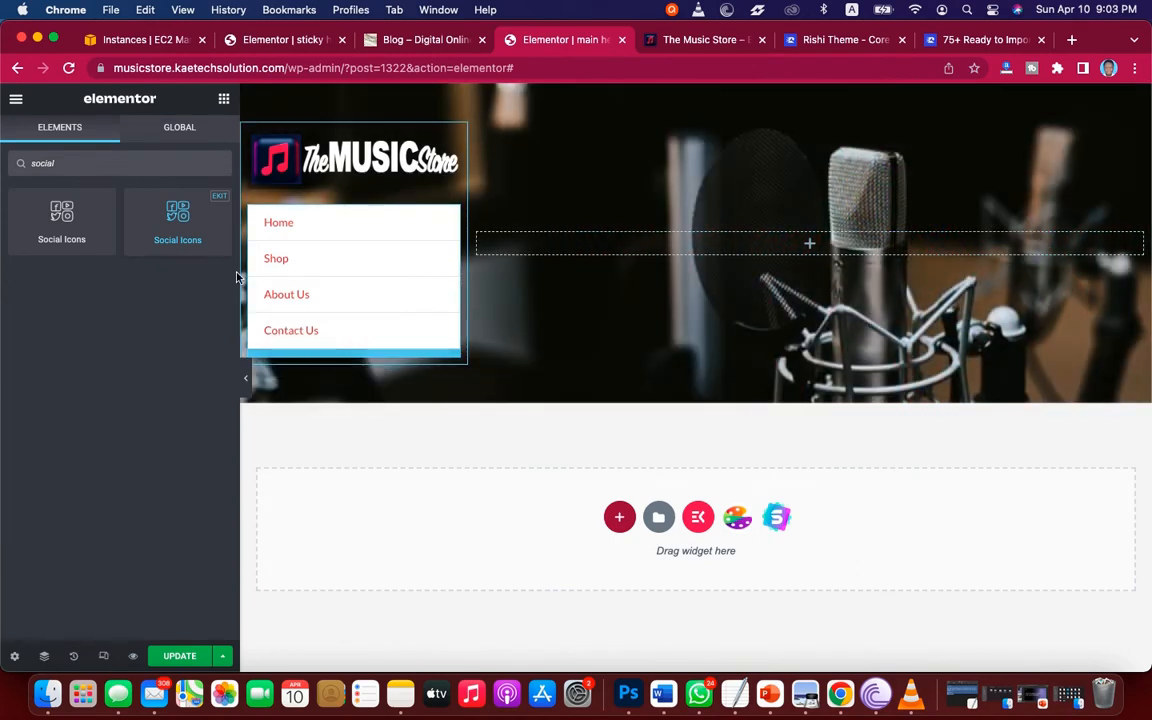
{"action": "left_click_drag", "start_coordinate": [418, 371], "coordinate": [418, 371]}
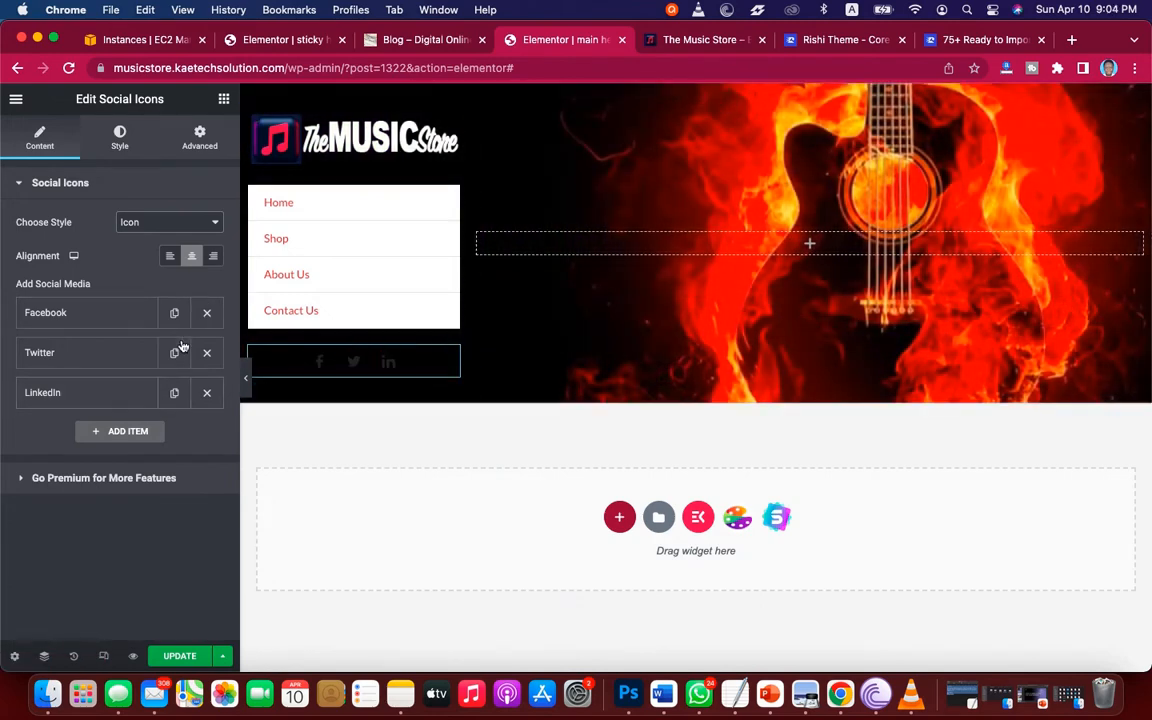
- Delete the LinkedIn and Twitter entries so only Facebook remains
{"action": "left_click", "coordinate": [207, 392]}
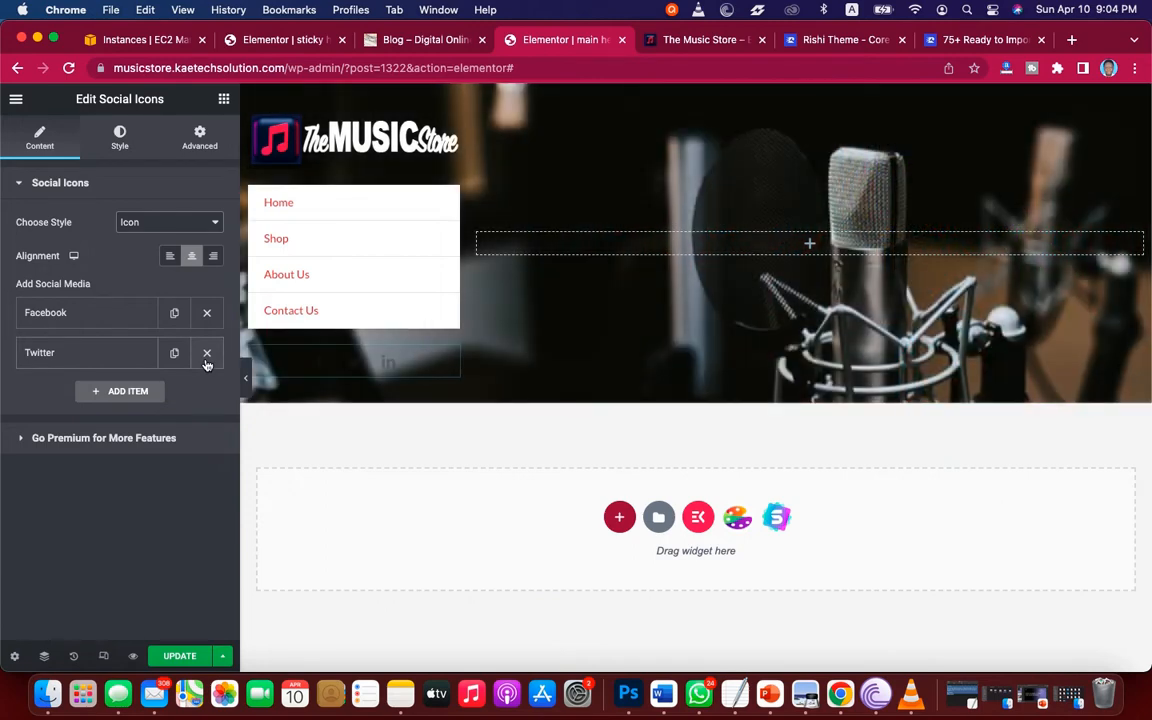
{"action": "left_click", "coordinate": [206, 360]}
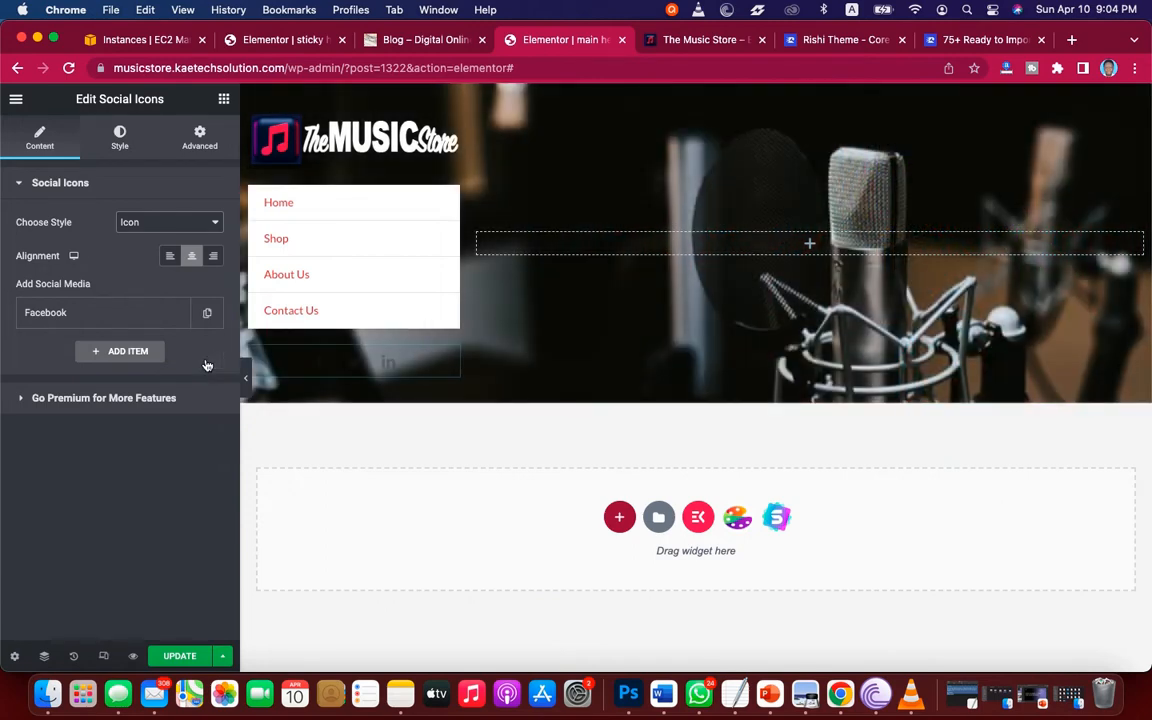
{"action": "left_click", "coordinate": [148, 318]}
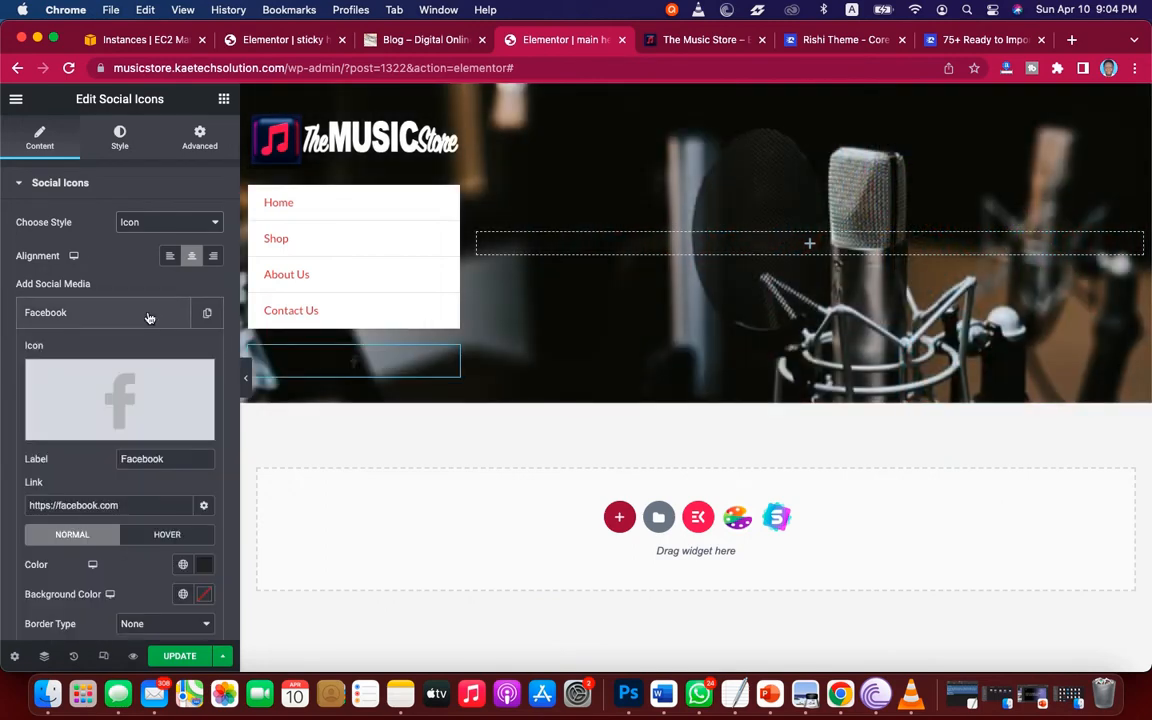
- Make the Facebook icon #FFFFFF on a fully transparent background
{"action": "scroll", "coordinate": [168, 545], "scroll_direction": "down", "scroll_amount": 3}
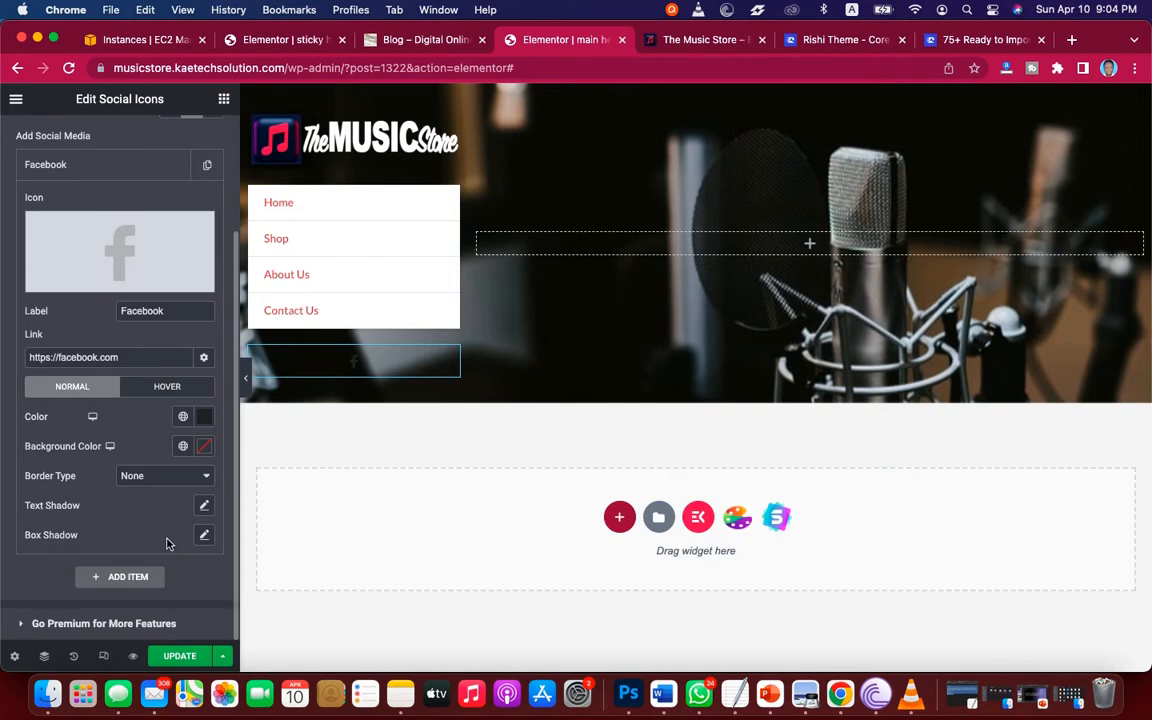
{"action": "left_click", "coordinate": [205, 420]}
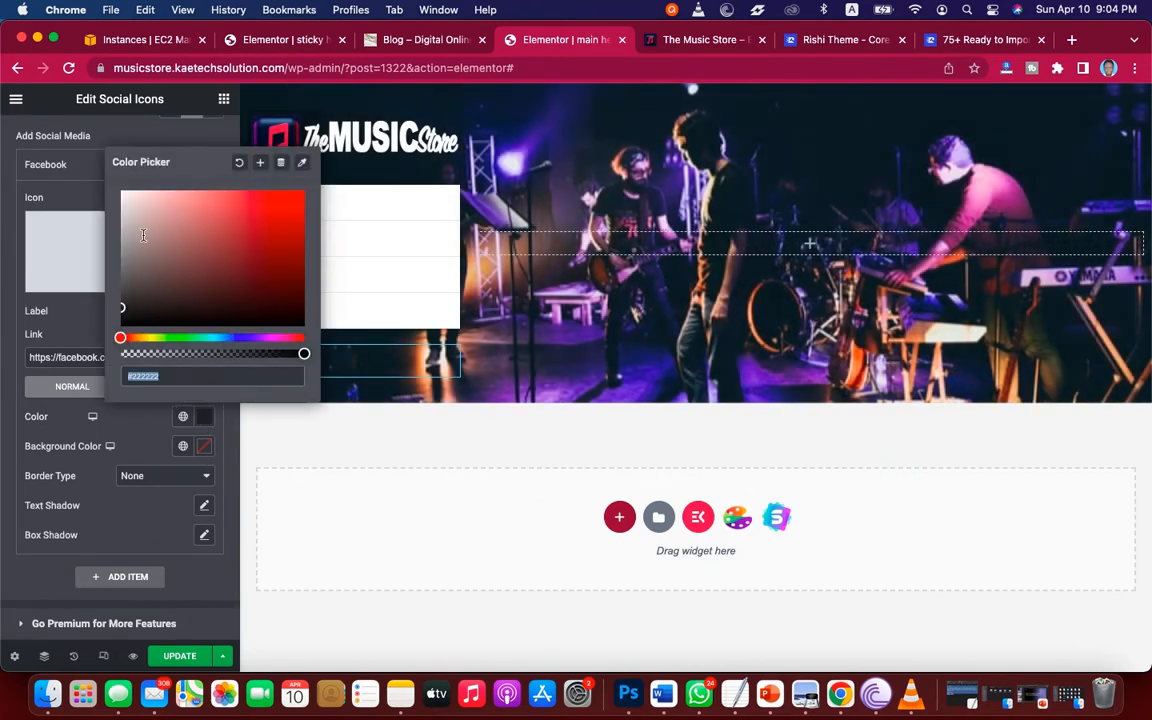
{"action": "type", "text": "#FFFFFF"}
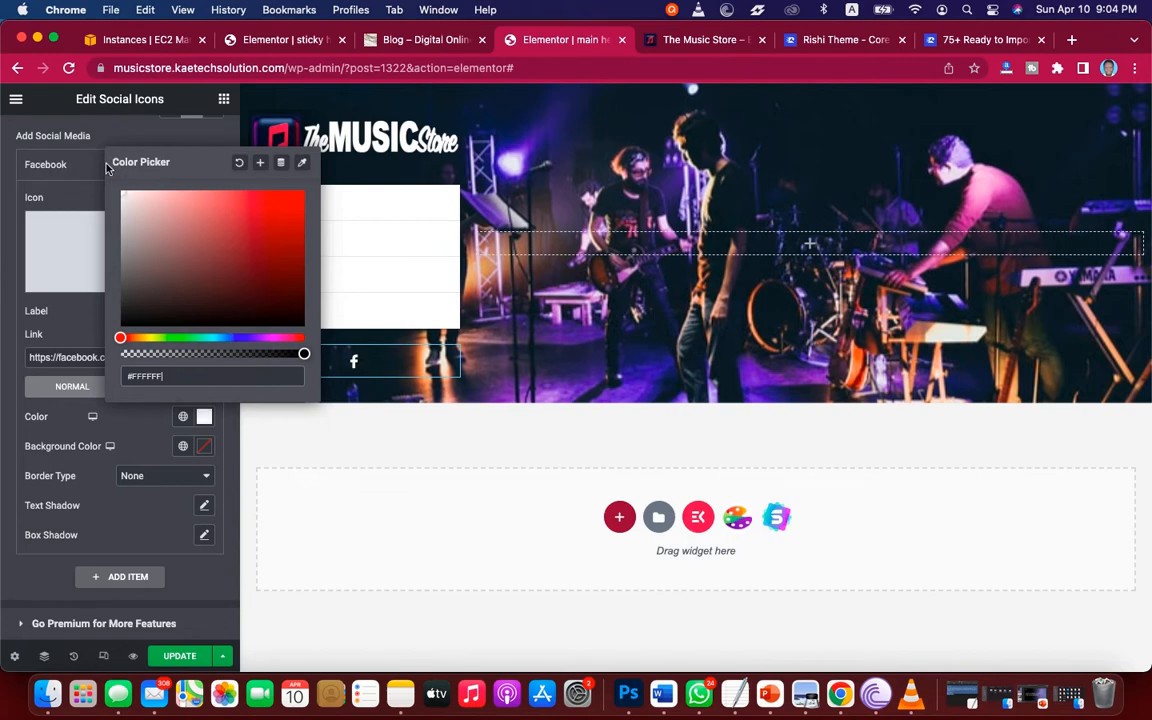
{"action": "left_click", "coordinate": [209, 461]}
{"action": "left_click", "coordinate": [205, 449]}
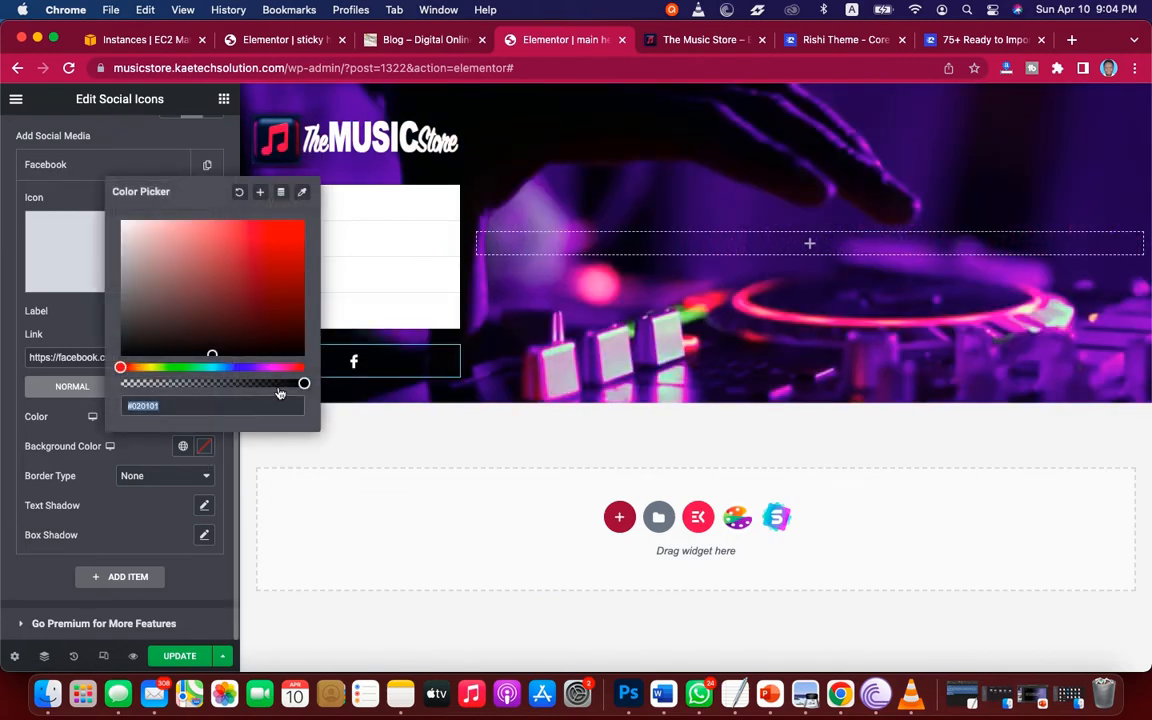
{"action": "left_click_drag", "start_coordinate": [303, 385], "coordinate": [110, 384]}
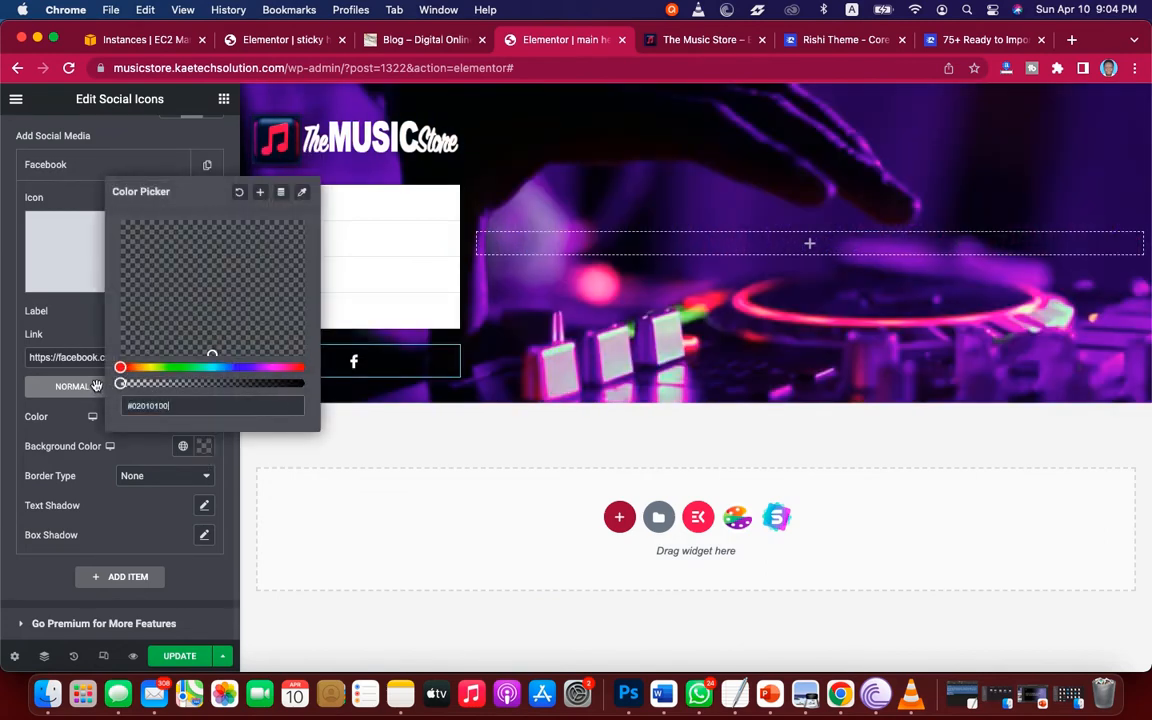
{"action": "left_click", "coordinate": [150, 454]}
- Set the Facebook icon's hover background to a red of about #D12A47
{"action": "left_click", "coordinate": [167, 388]}
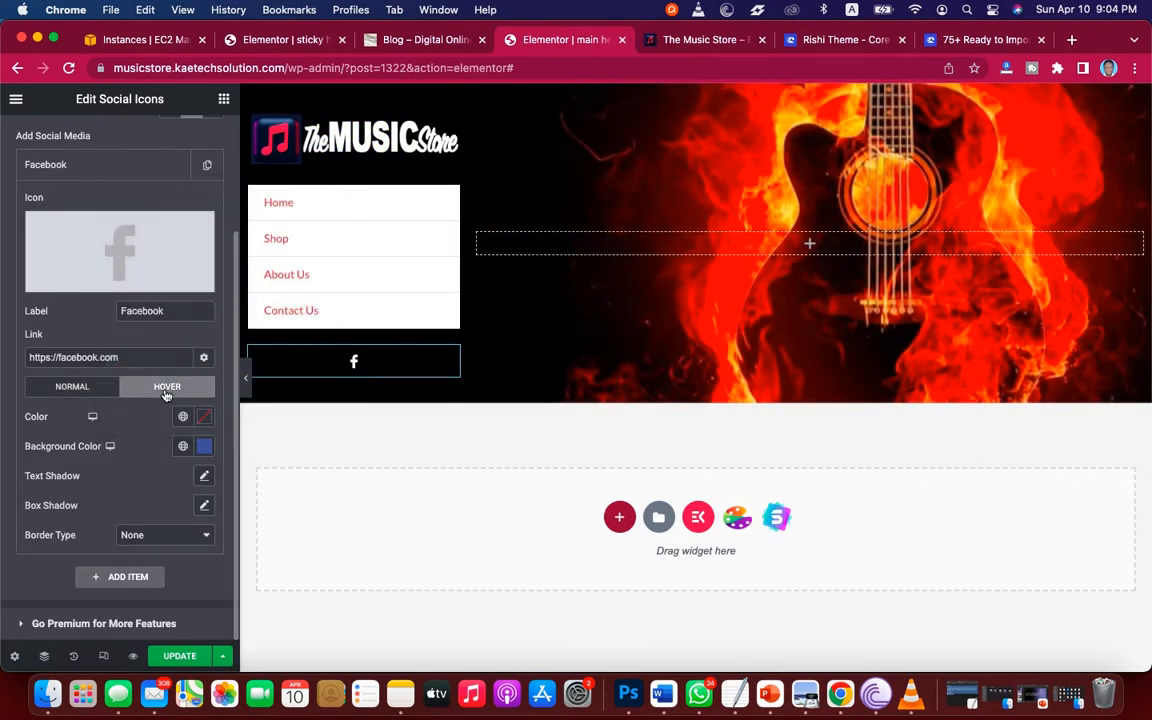
{"action": "left_click", "coordinate": [204, 446]}
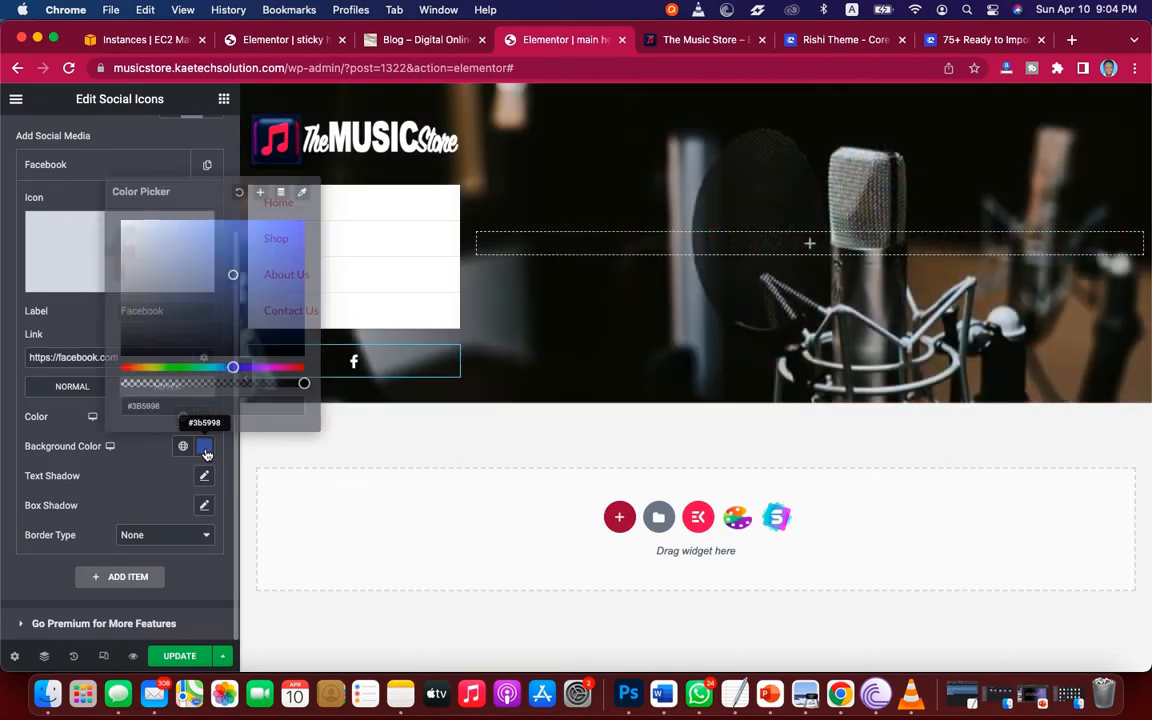
{"action": "left_click", "coordinate": [284, 369]}
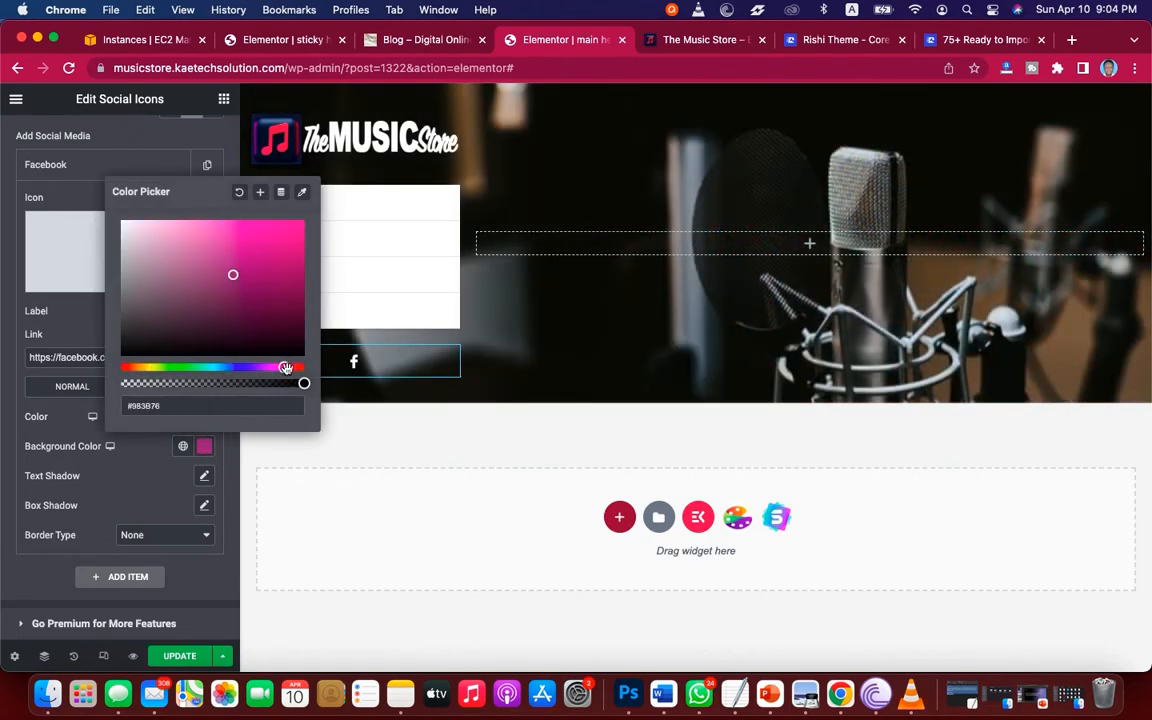
{"action": "left_click_drag", "start_coordinate": [285, 369], "coordinate": [299, 368]}
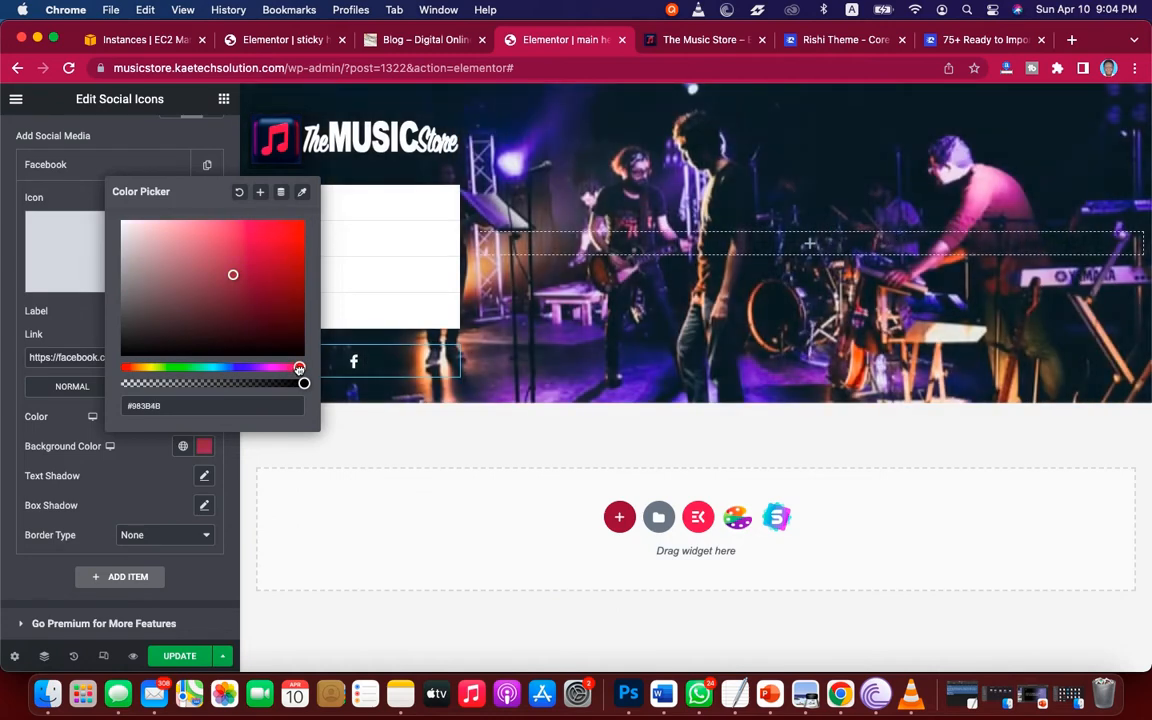
{"action": "left_click", "coordinate": [266, 249]}
{"action": "left_click", "coordinate": [266, 246]}
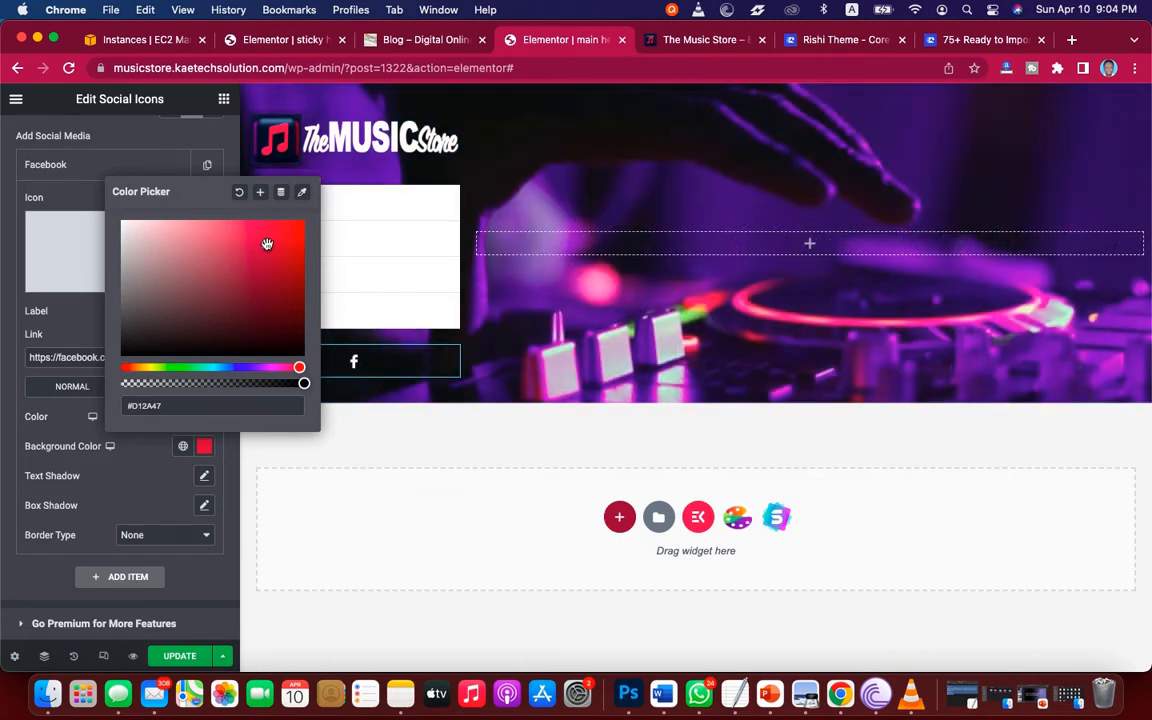
{"action": "left_click", "coordinate": [153, 459]}
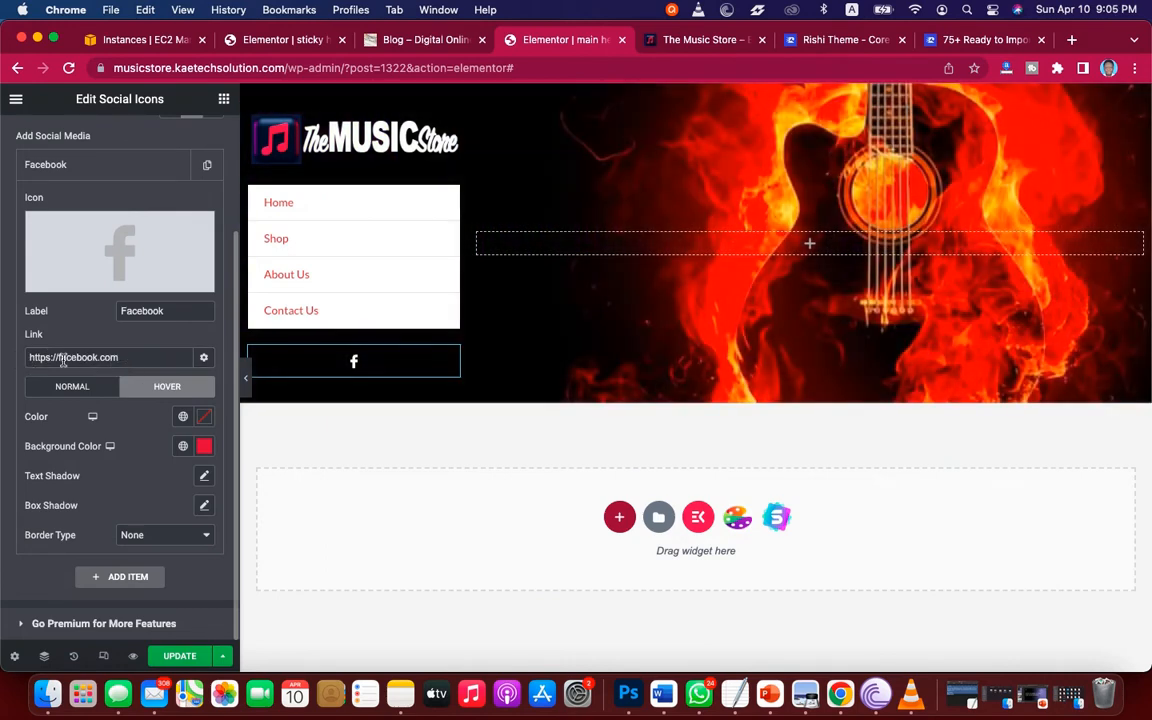
{"action": "left_click_drag", "start_coordinate": [122, 357], "coordinate": [14, 357]}
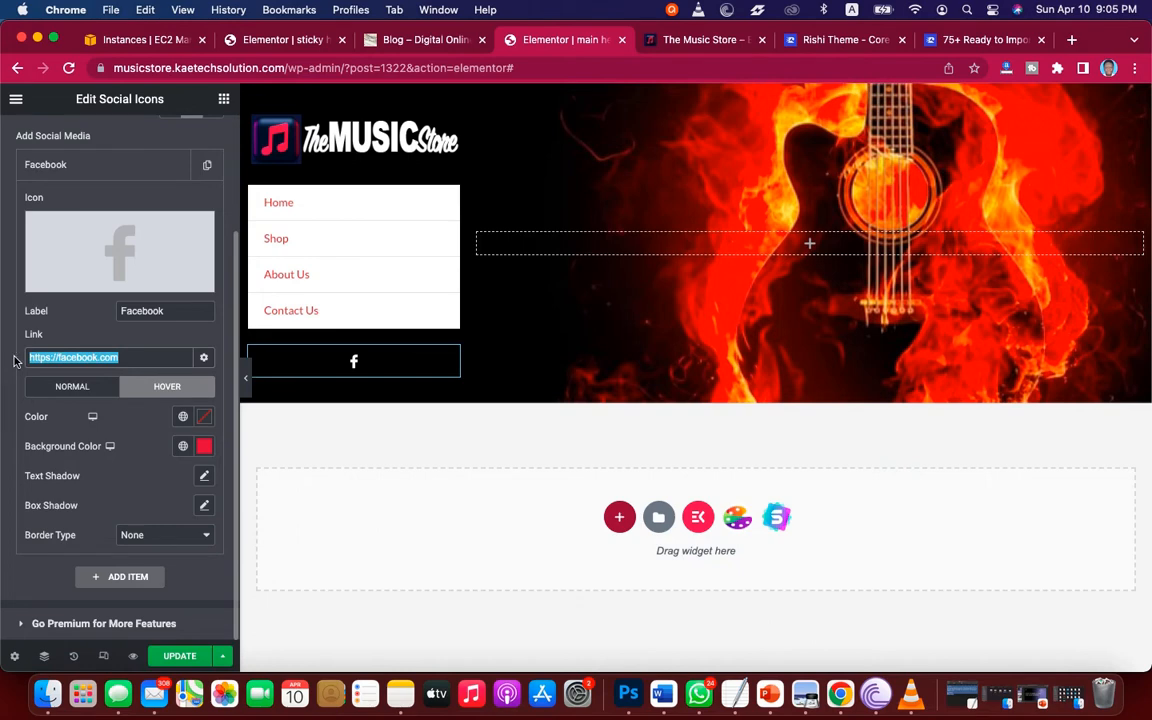
{"action": "left_click", "coordinate": [126, 360]}
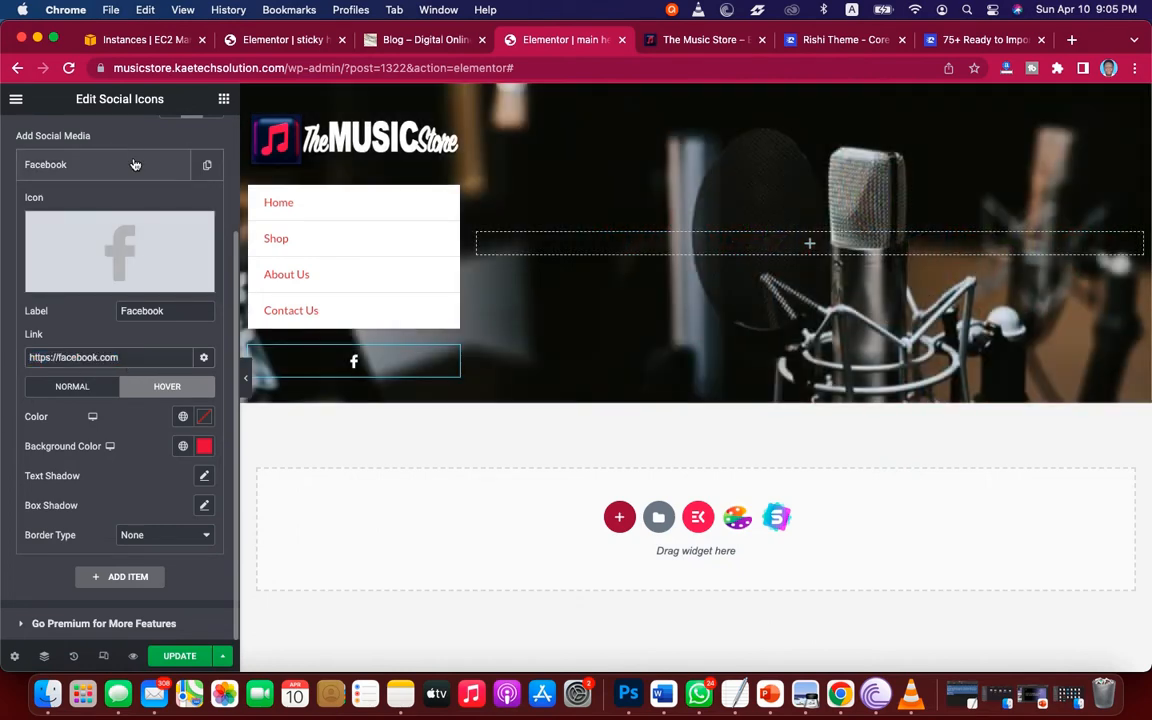
{"action": "left_click", "coordinate": [135, 164]}
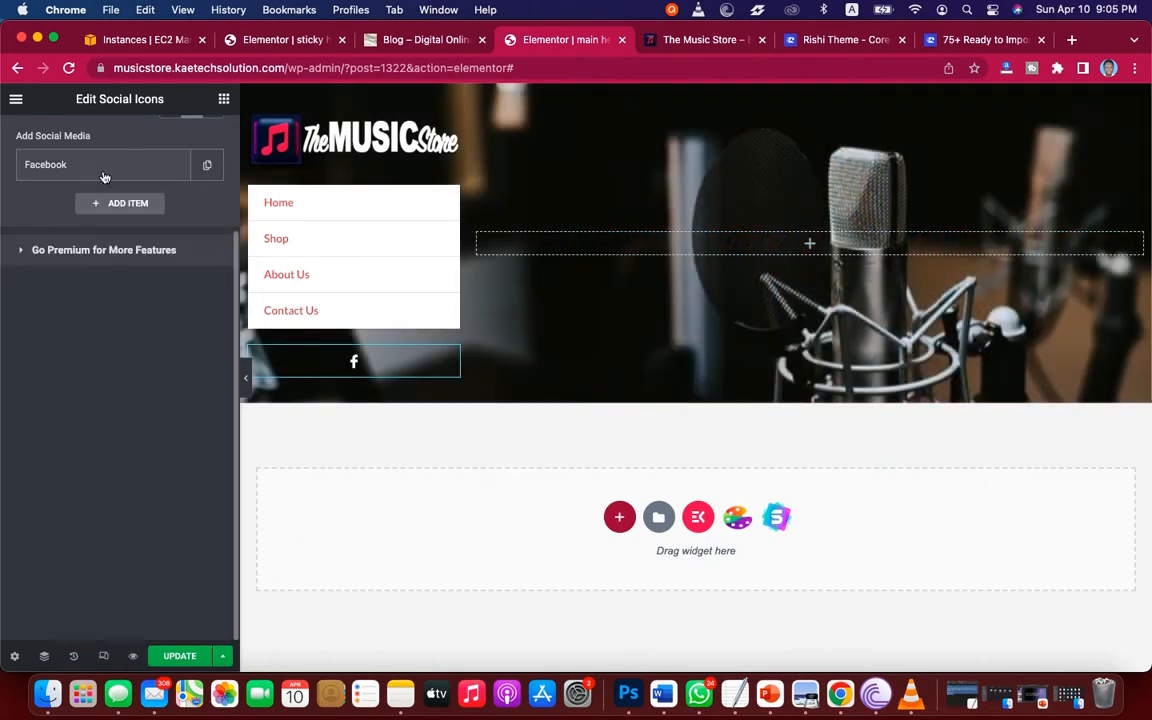
- Duplicate the Facebook entry three times to make four social icons
{"action": "left_click", "coordinate": [208, 166]}
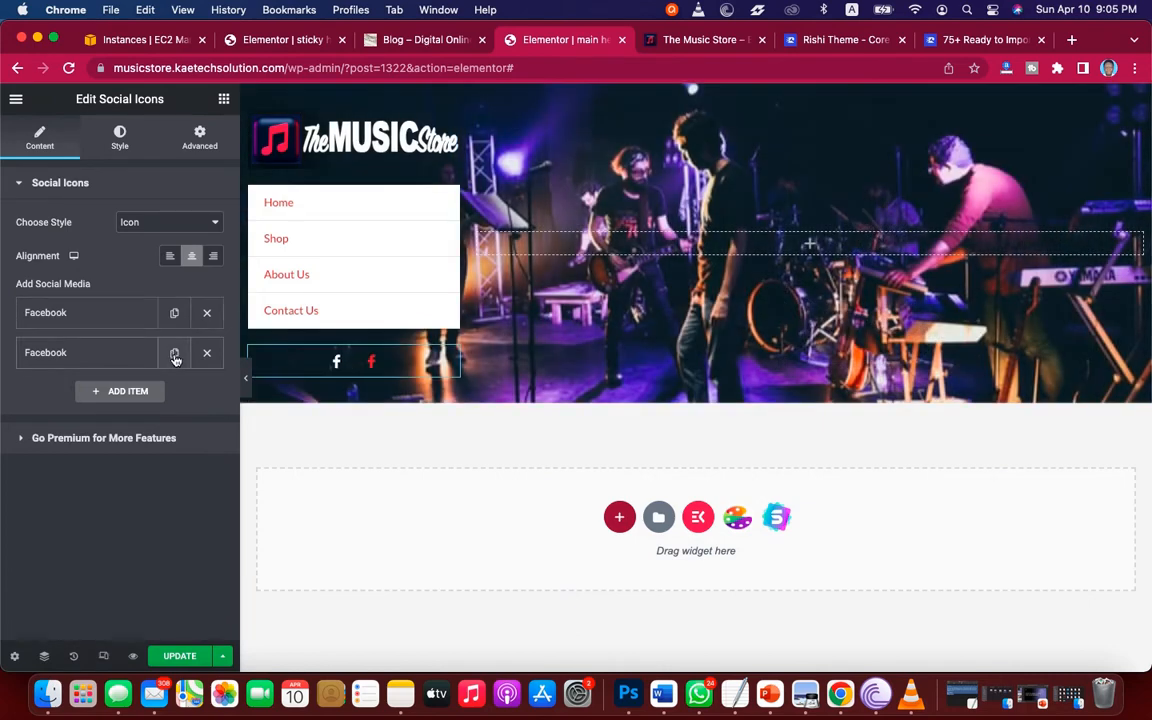
{"action": "left_click", "coordinate": [175, 356]}
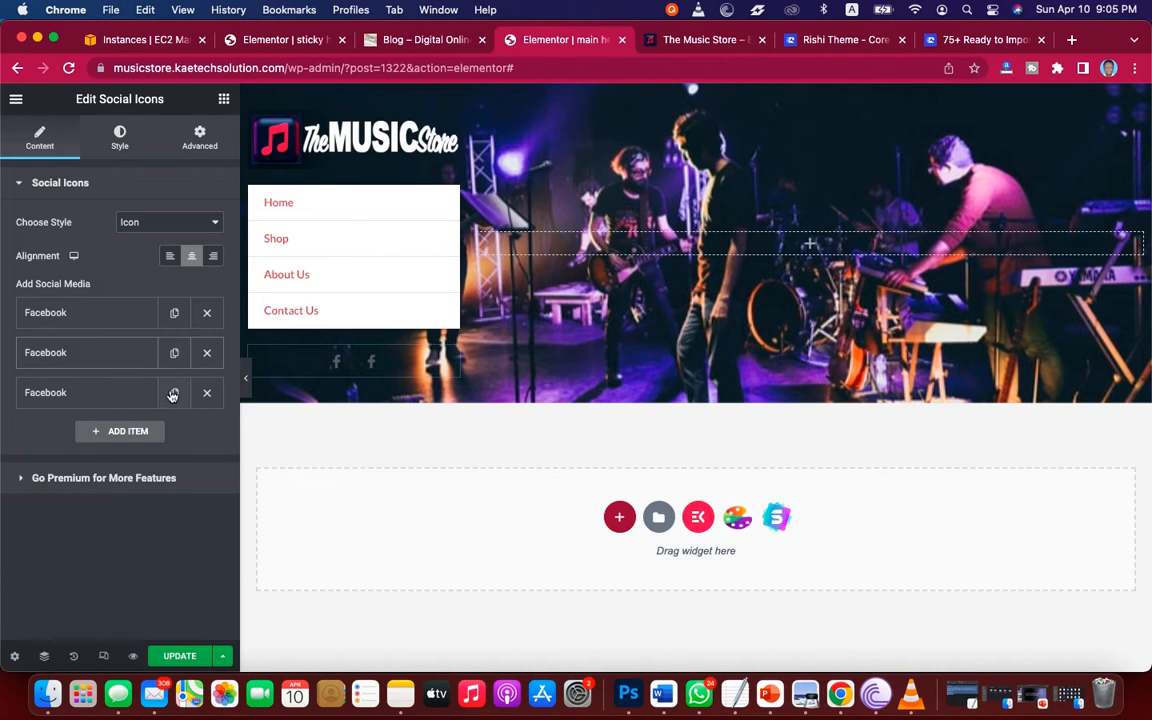
{"action": "left_click", "coordinate": [173, 394]}
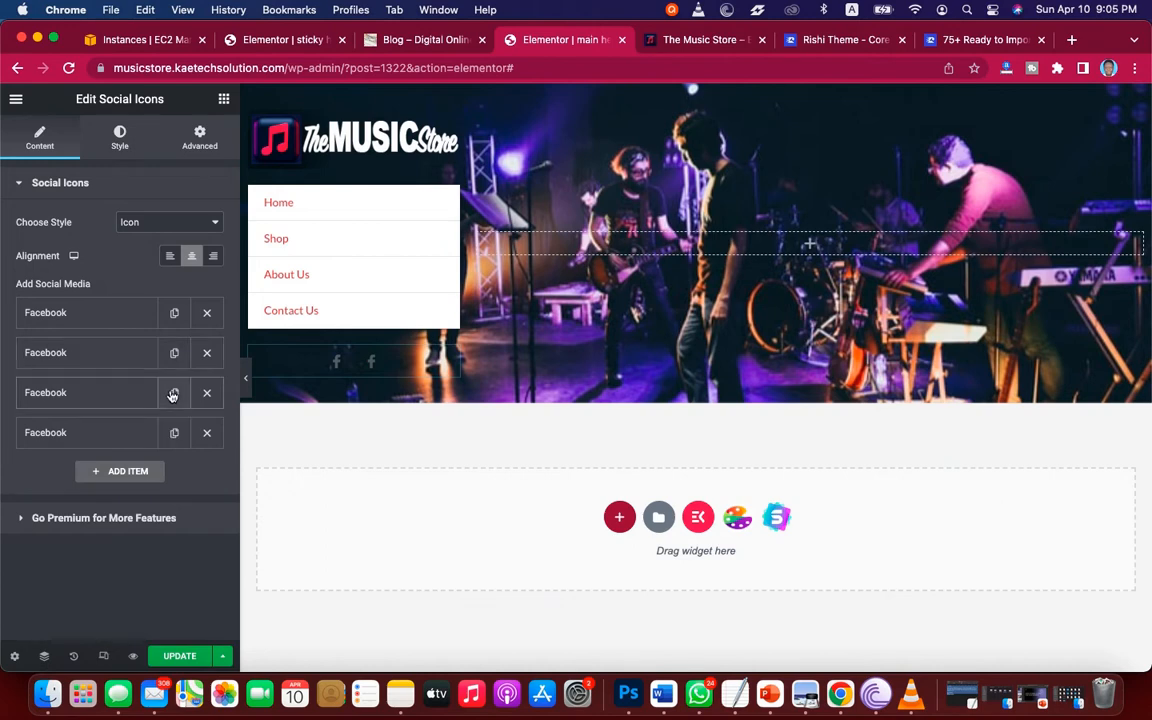
- Change the second social icon to Twitter from the Icon Library
{"action": "left_click", "coordinate": [79, 352]}
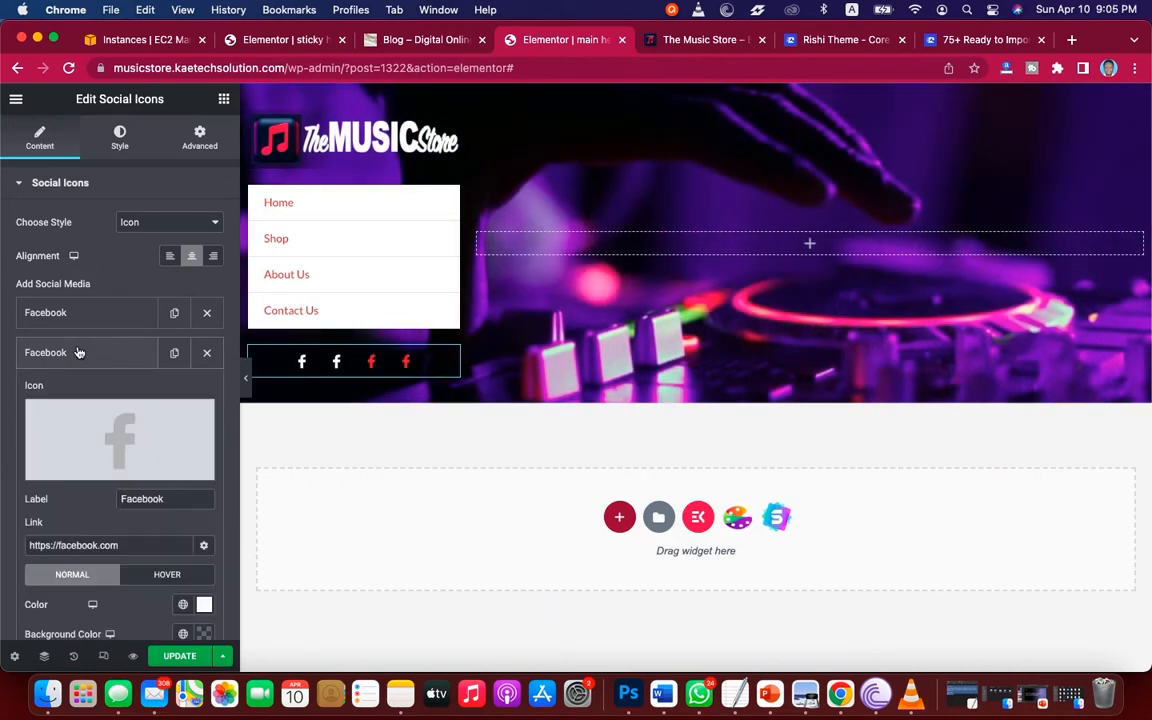
{"action": "left_click", "coordinate": [95, 433]}
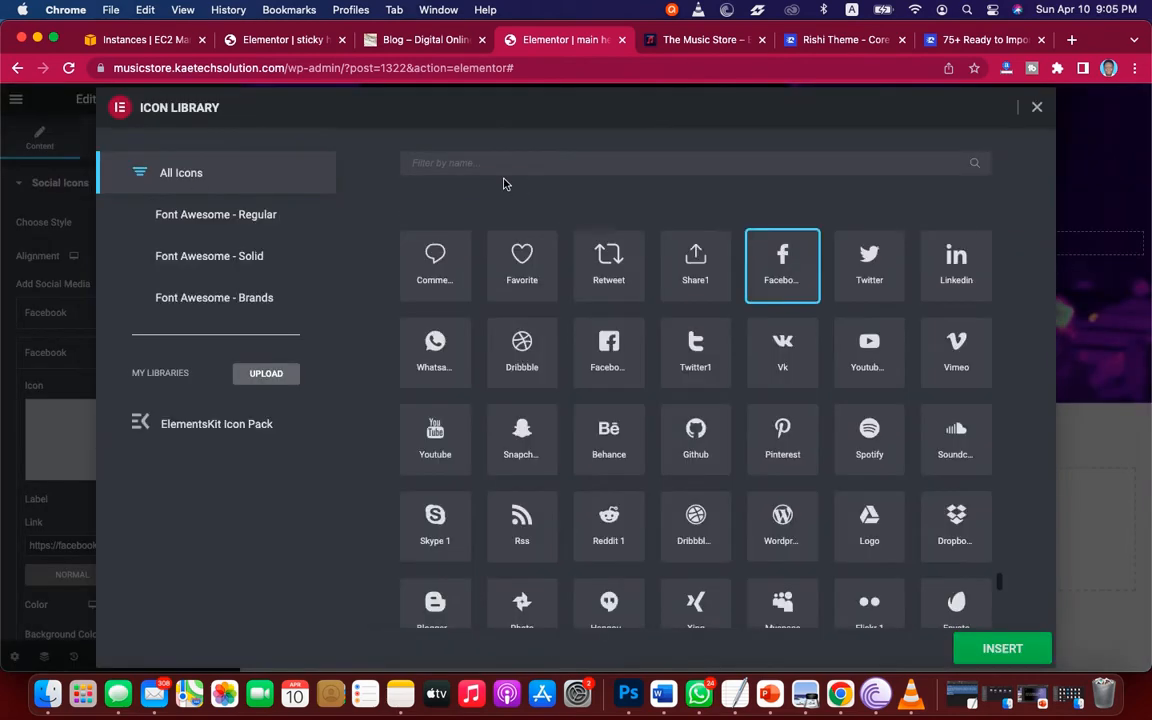
{"action": "left_click", "coordinate": [868, 265]}
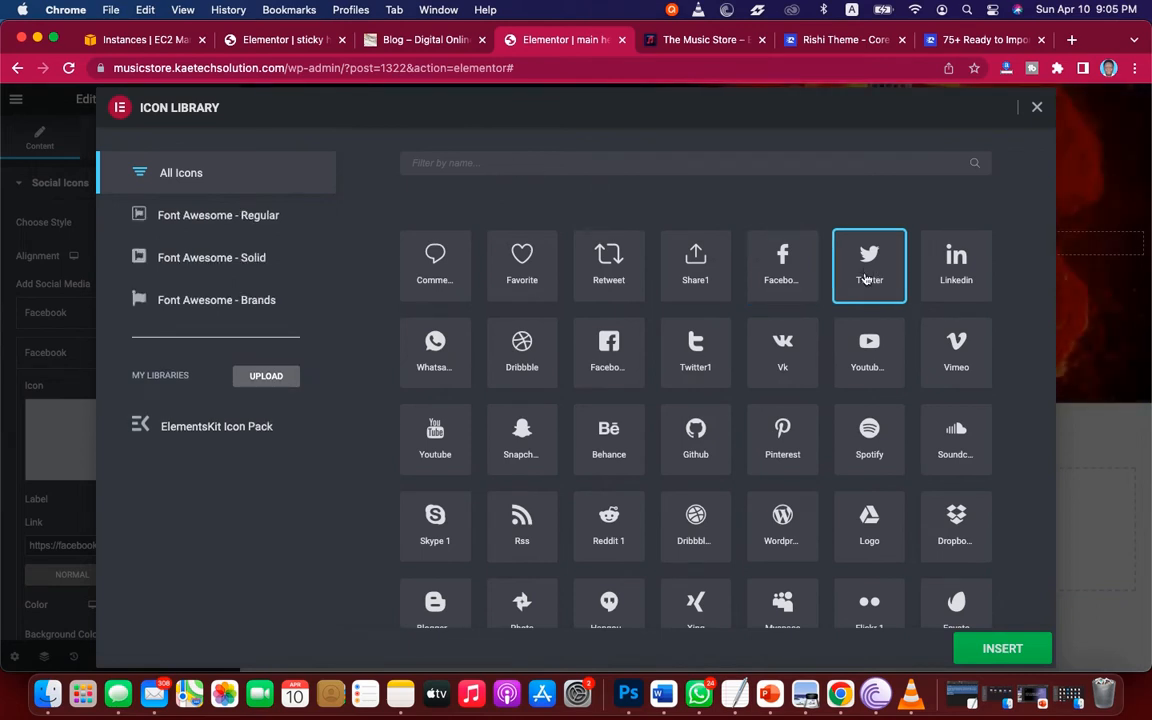
{"action": "left_click", "coordinate": [995, 655]}
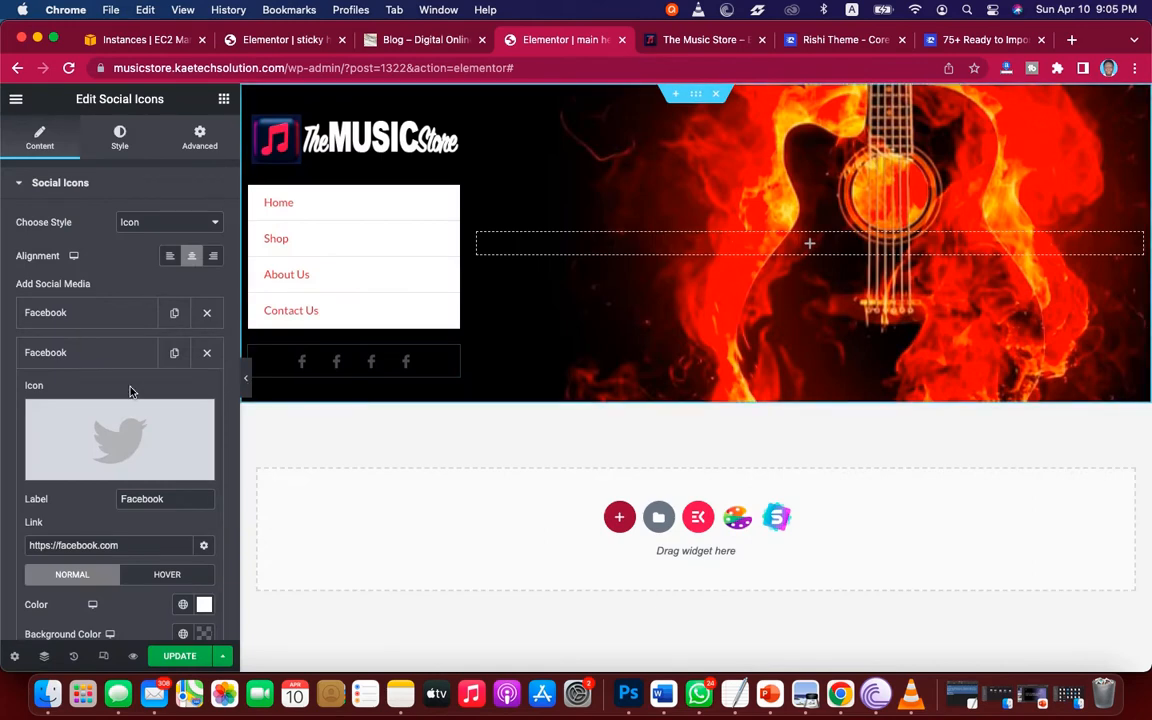
{"action": "left_click", "coordinate": [123, 550]}
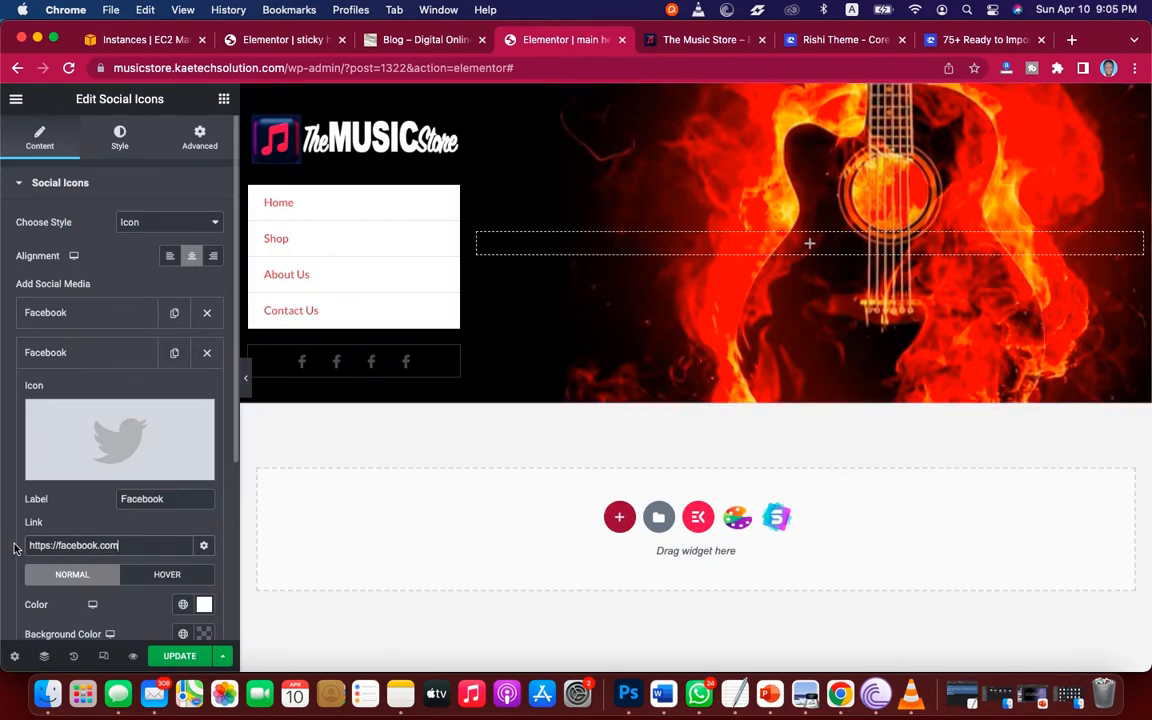
{"action": "key", "text": "super+a"}
{"action": "left_click", "coordinate": [100, 360]}
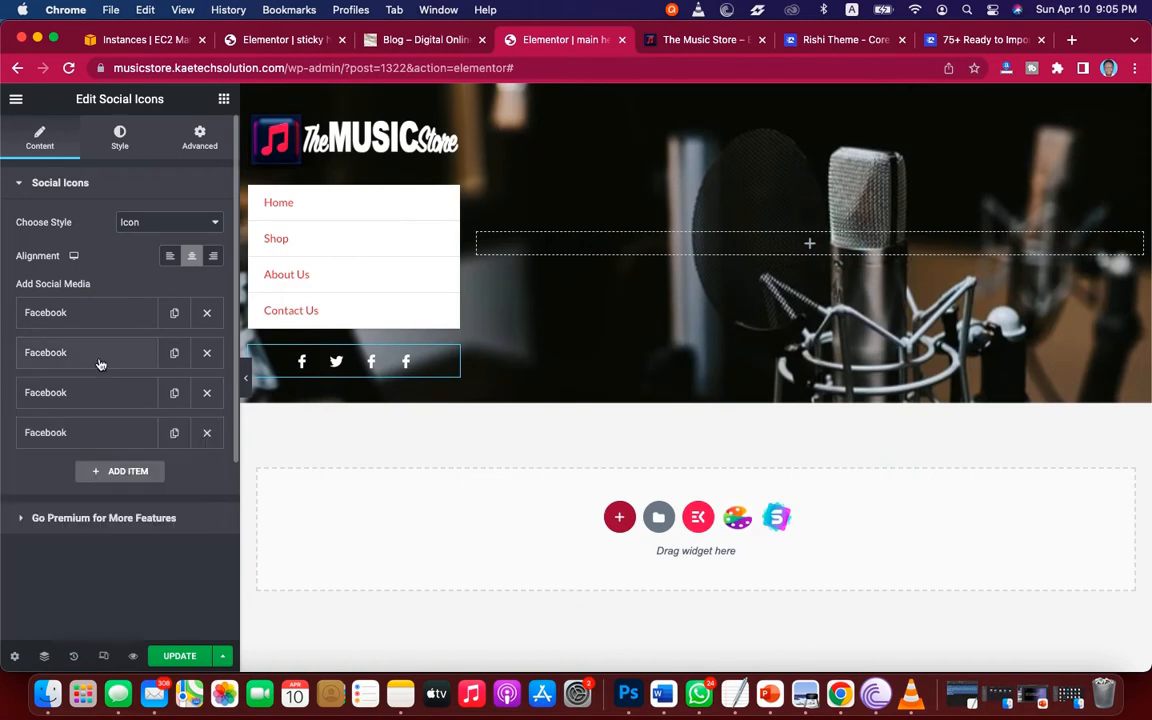
{"action": "left_click", "coordinate": [100, 392]}
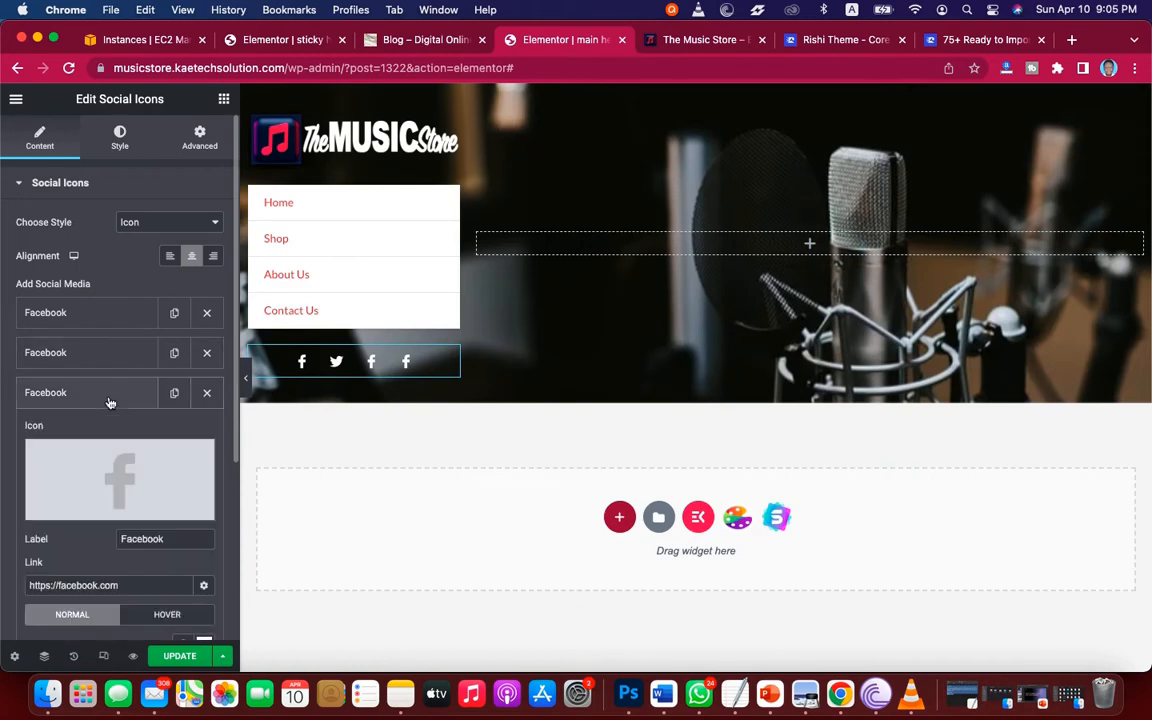
- Set the third social icon to LinkedIn from the Icon Library
{"action": "left_click", "coordinate": [100, 487]}
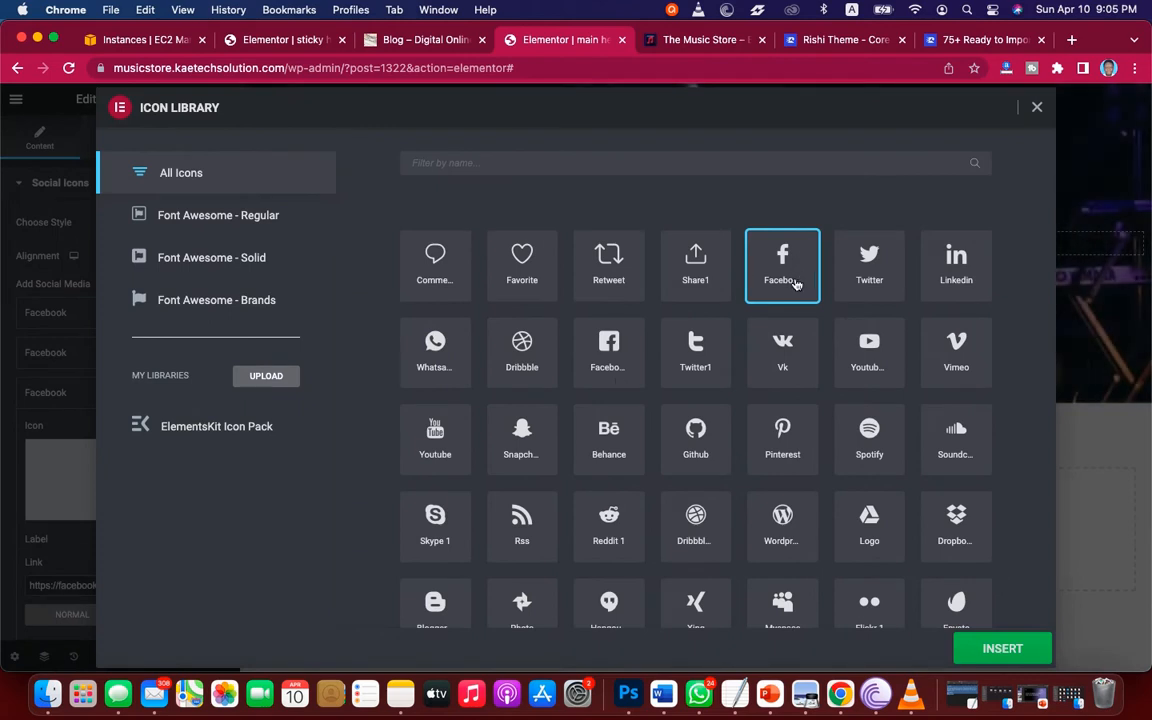
{"action": "left_click", "coordinate": [960, 262]}
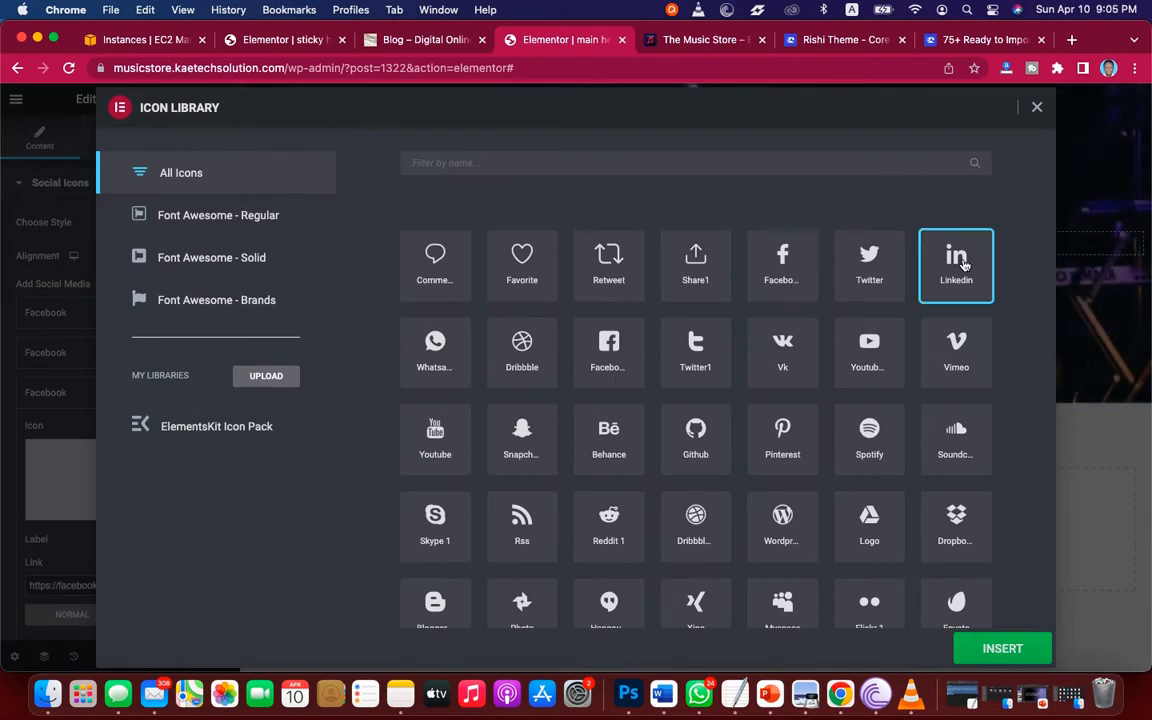
{"action": "left_click", "coordinate": [1003, 648]}
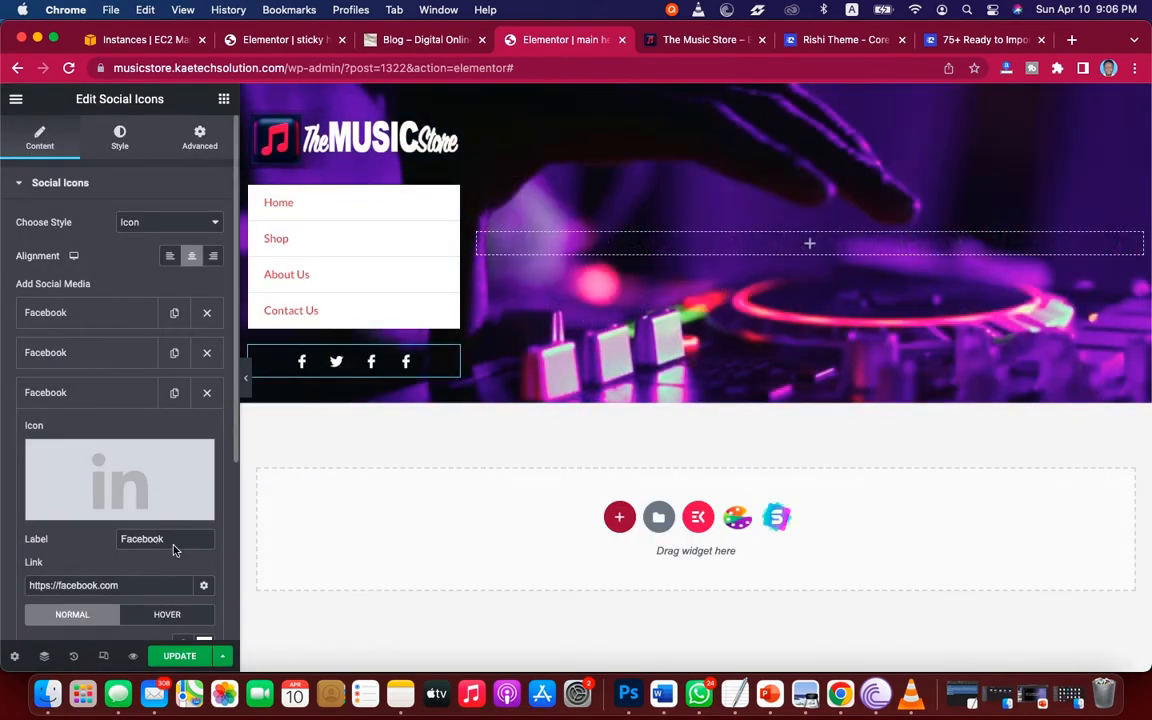
{"action": "left_click", "coordinate": [88, 393]}
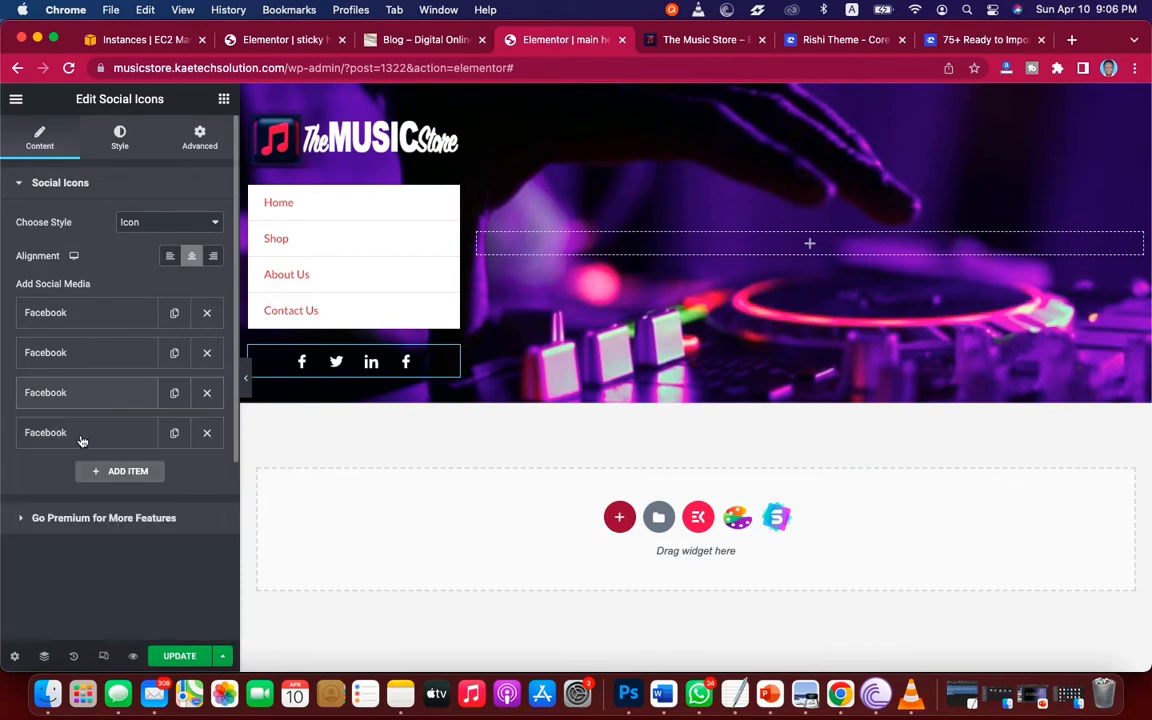
- Set the fourth social icon to YouTube from the Icon Library
{"action": "left_click", "coordinate": [81, 440]}
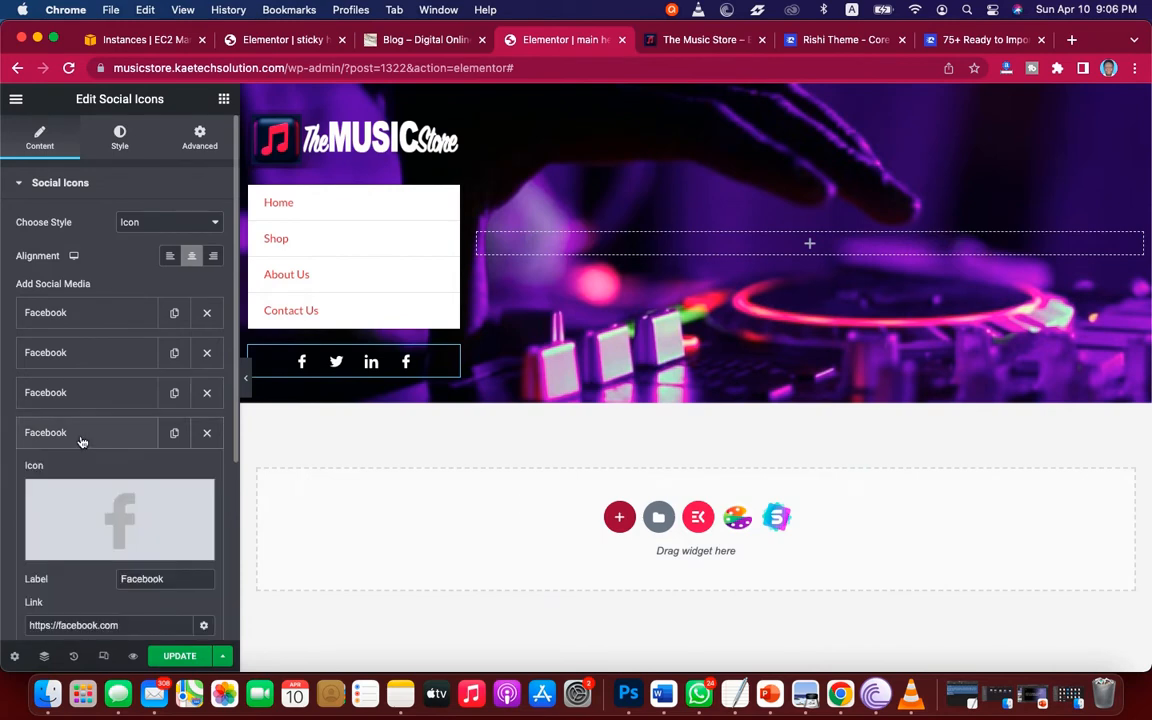
{"action": "left_click", "coordinate": [112, 509]}
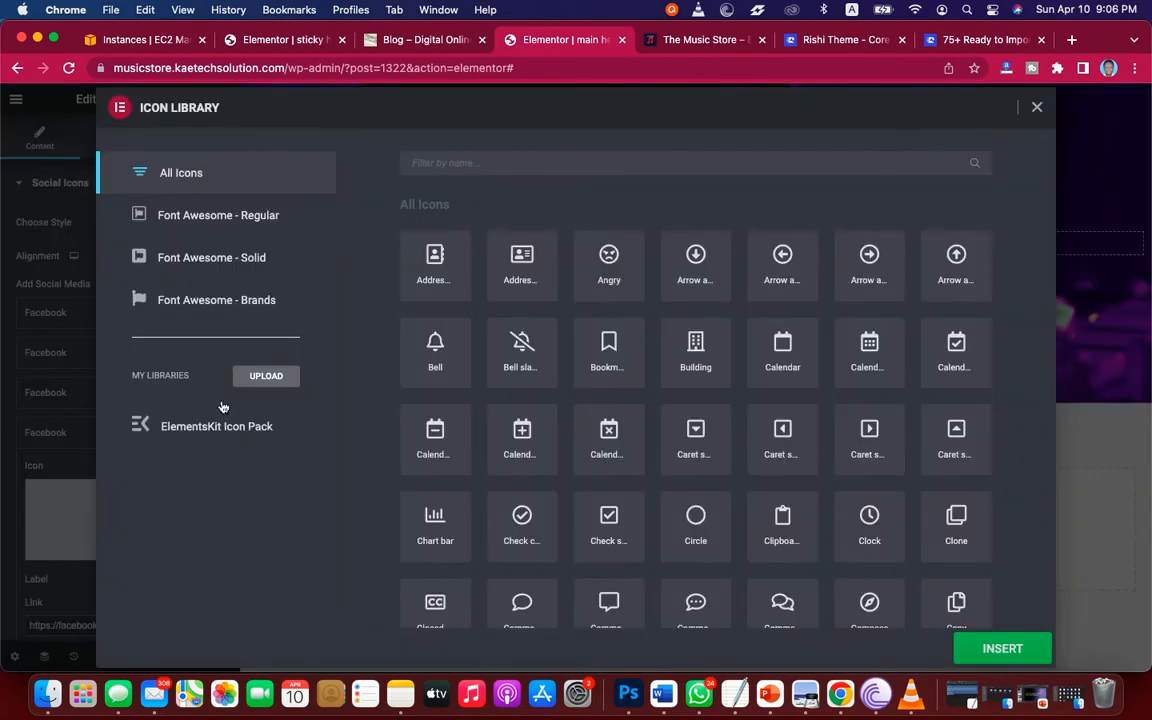
{"action": "left_click", "coordinate": [605, 166]}
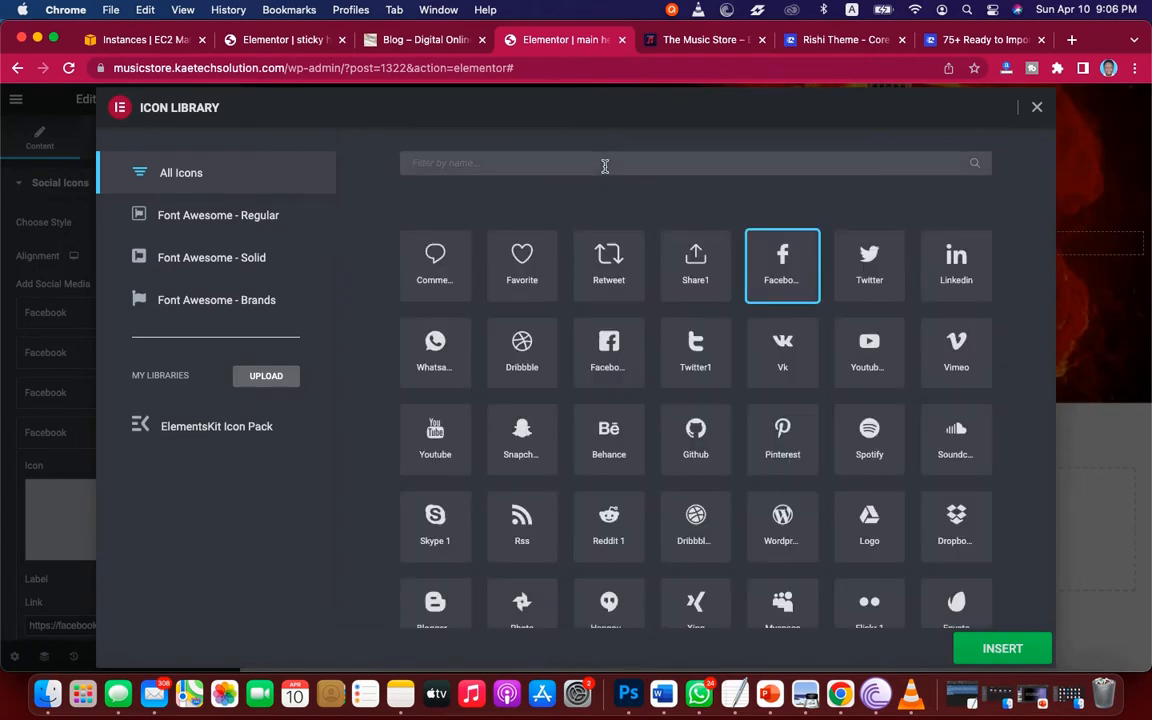
{"action": "left_click", "coordinate": [867, 352]}
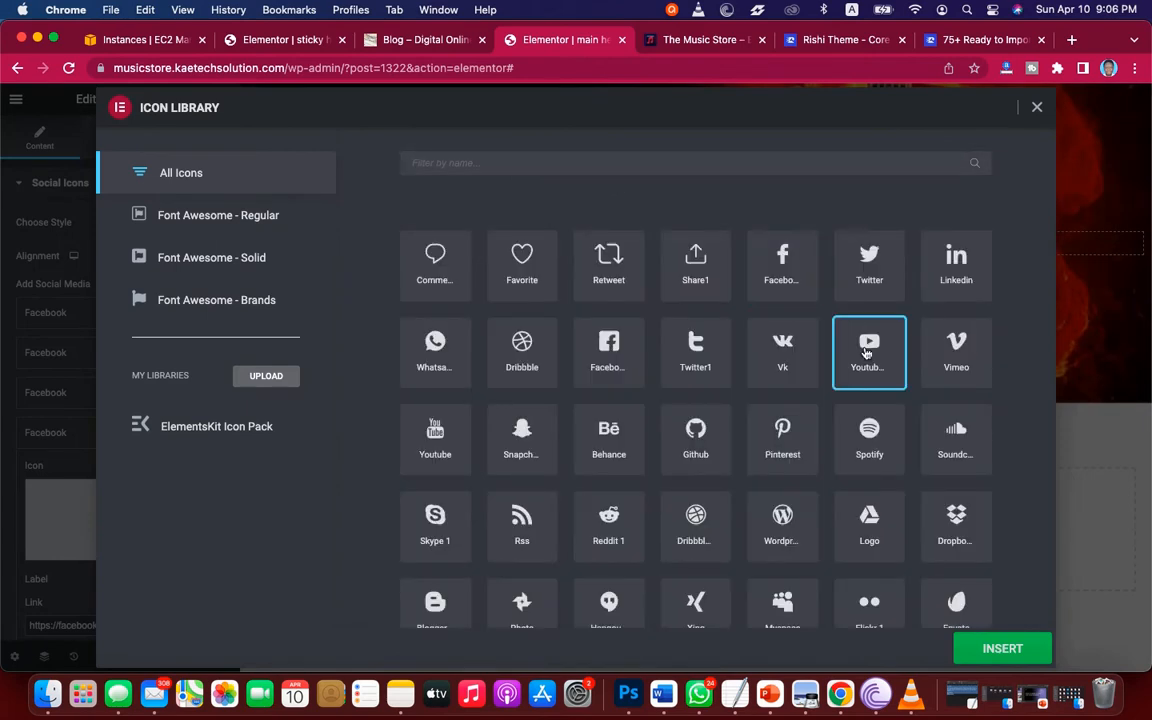
{"action": "left_click", "coordinate": [1002, 655]}
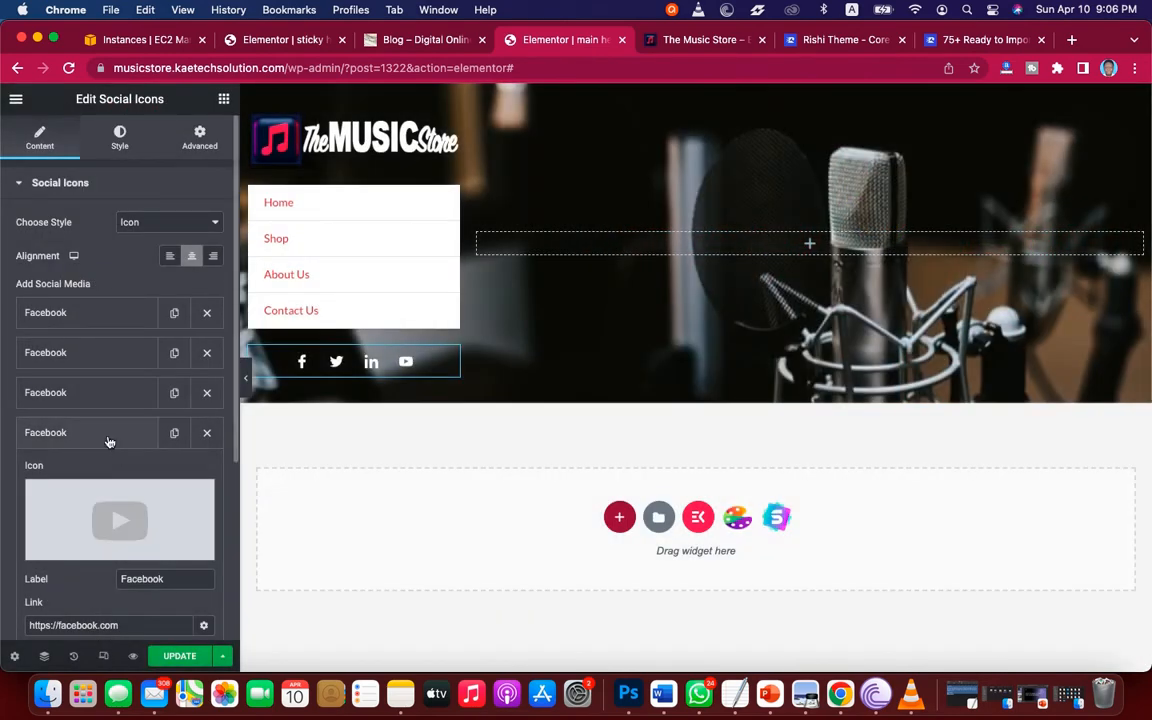
{"action": "left_click", "coordinate": [110, 443]}
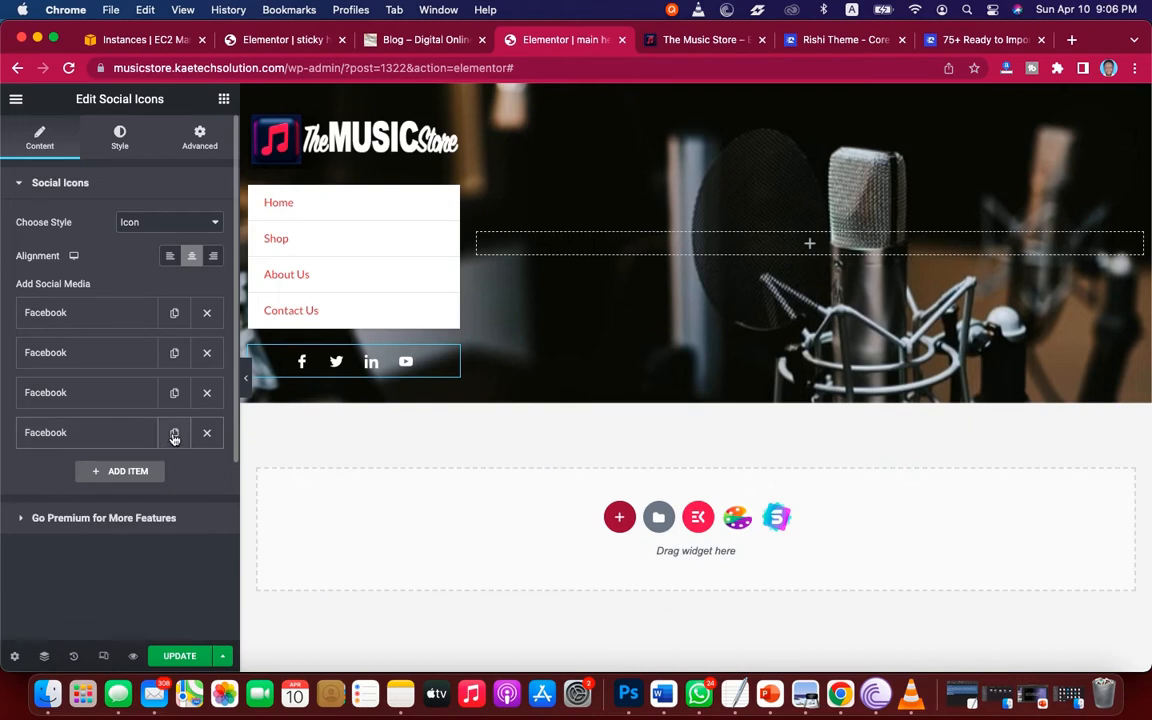
- Search 'inst' to give the fifth social item an Instagram icon, then preview the header
{"action": "left_click", "coordinate": [97, 441]}
{"action": "left_click", "coordinate": [91, 440]}
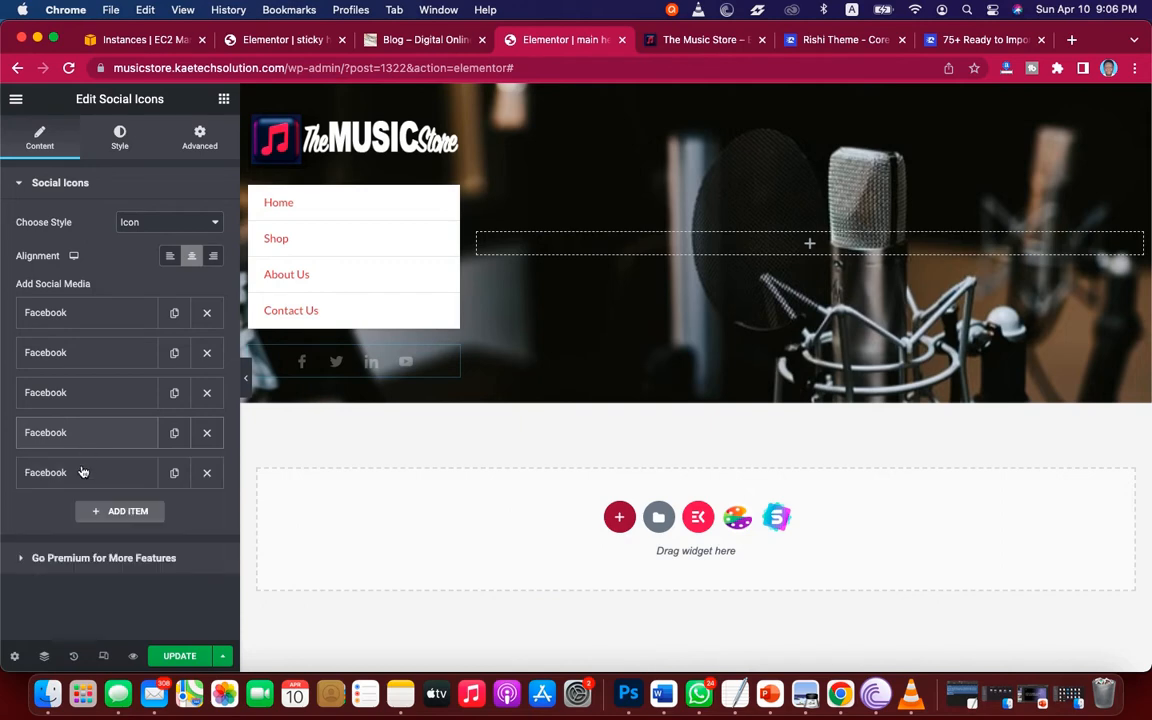
{"action": "left_click", "coordinate": [82, 473]}
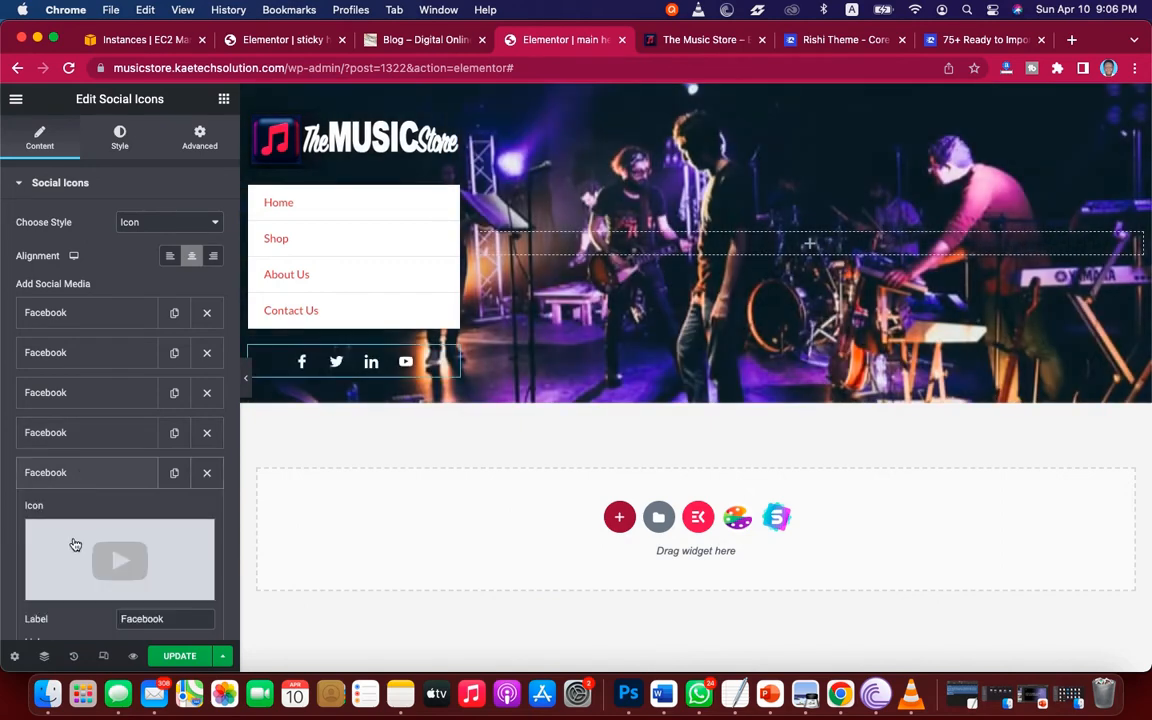
{"action": "left_click", "coordinate": [75, 545]}
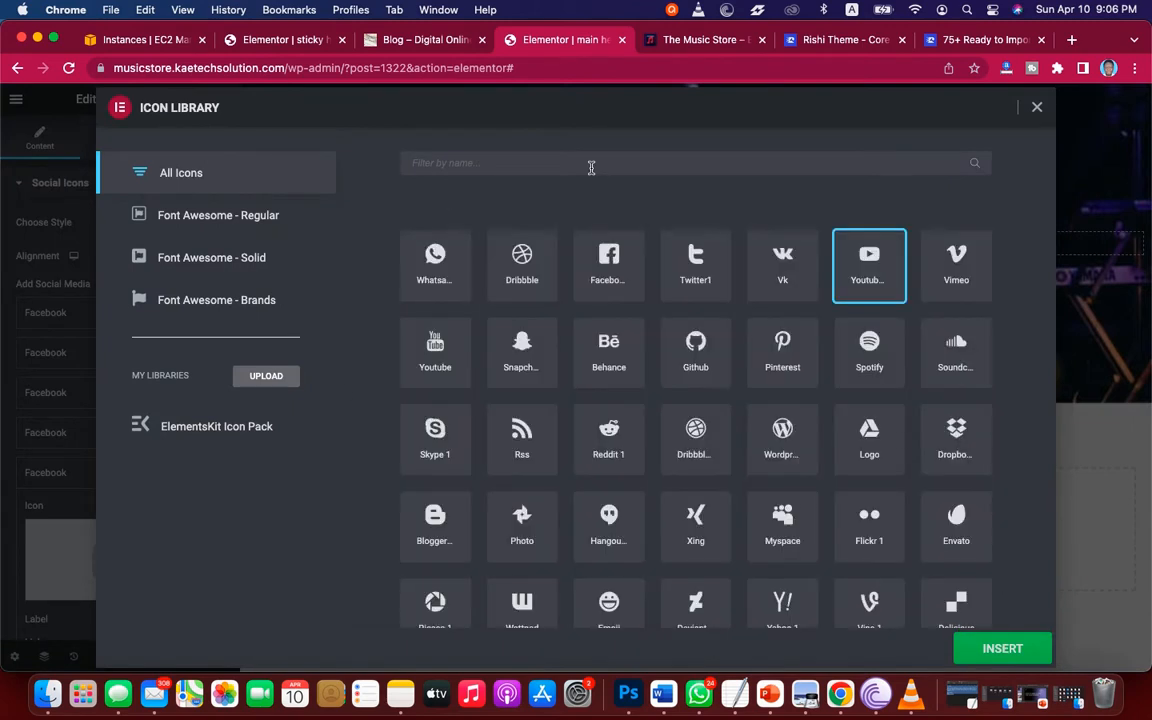
{"action": "left_click", "coordinate": [591, 167]}
{"action": "type", "text": "inst"}
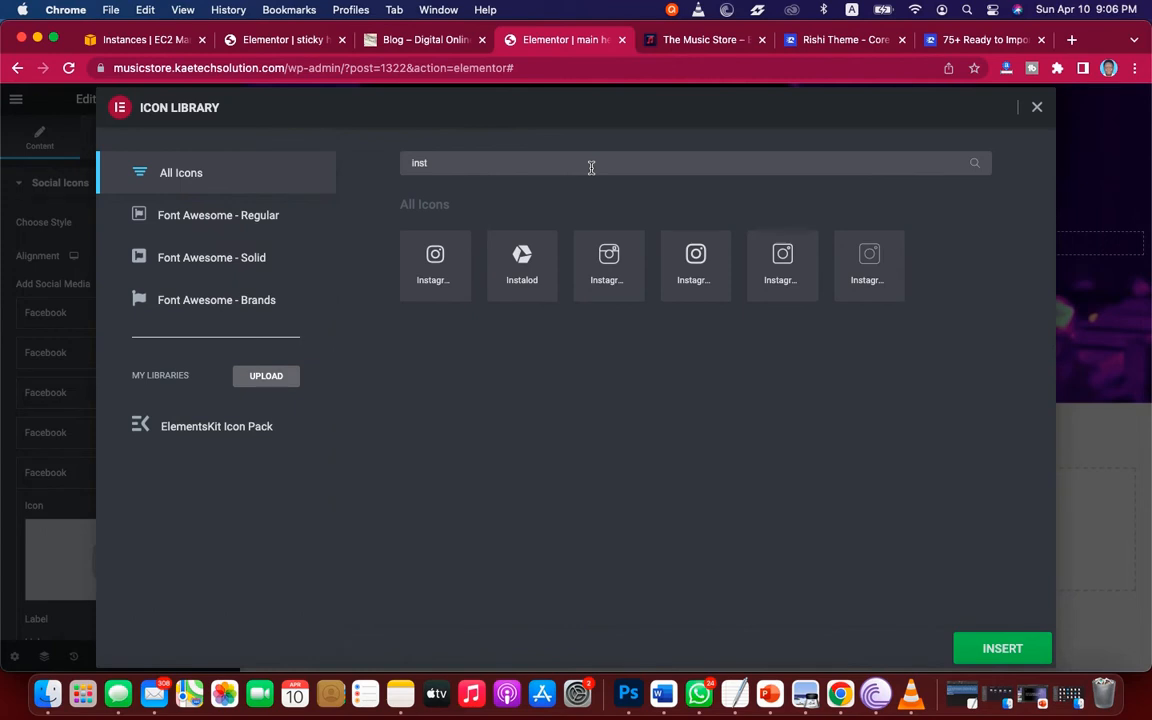
{"action": "left_click", "coordinate": [433, 258]}
{"action": "left_click", "coordinate": [1005, 649]}
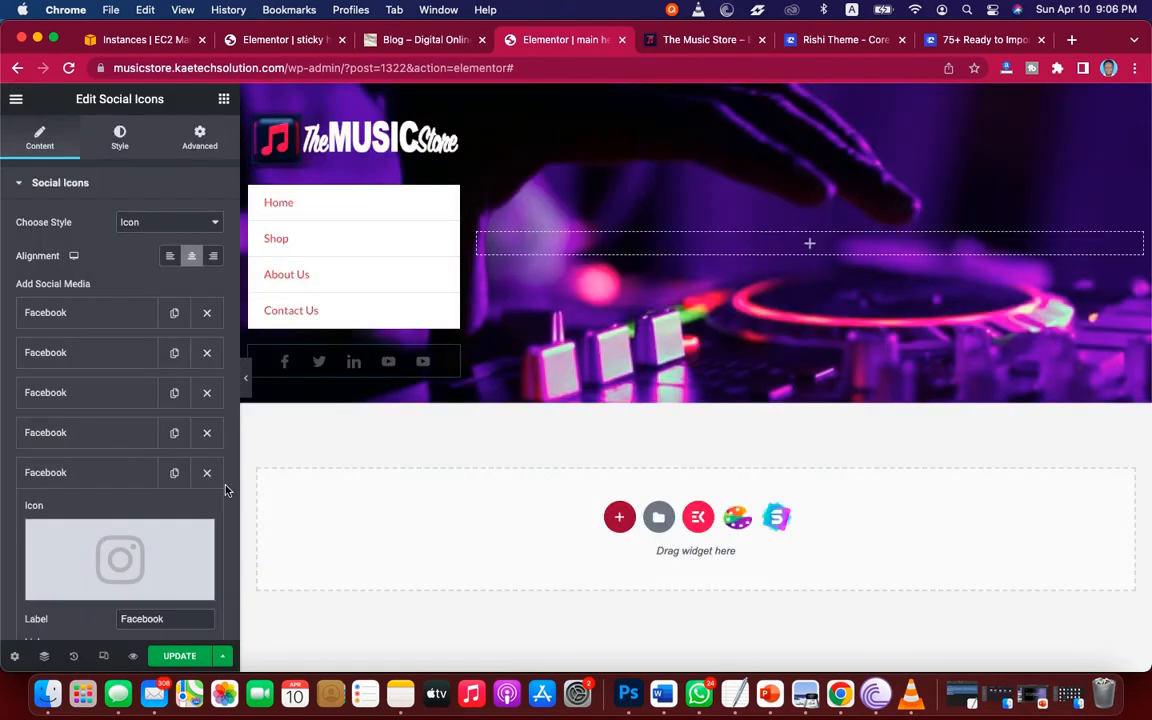
{"action": "left_click", "coordinate": [89, 473]}
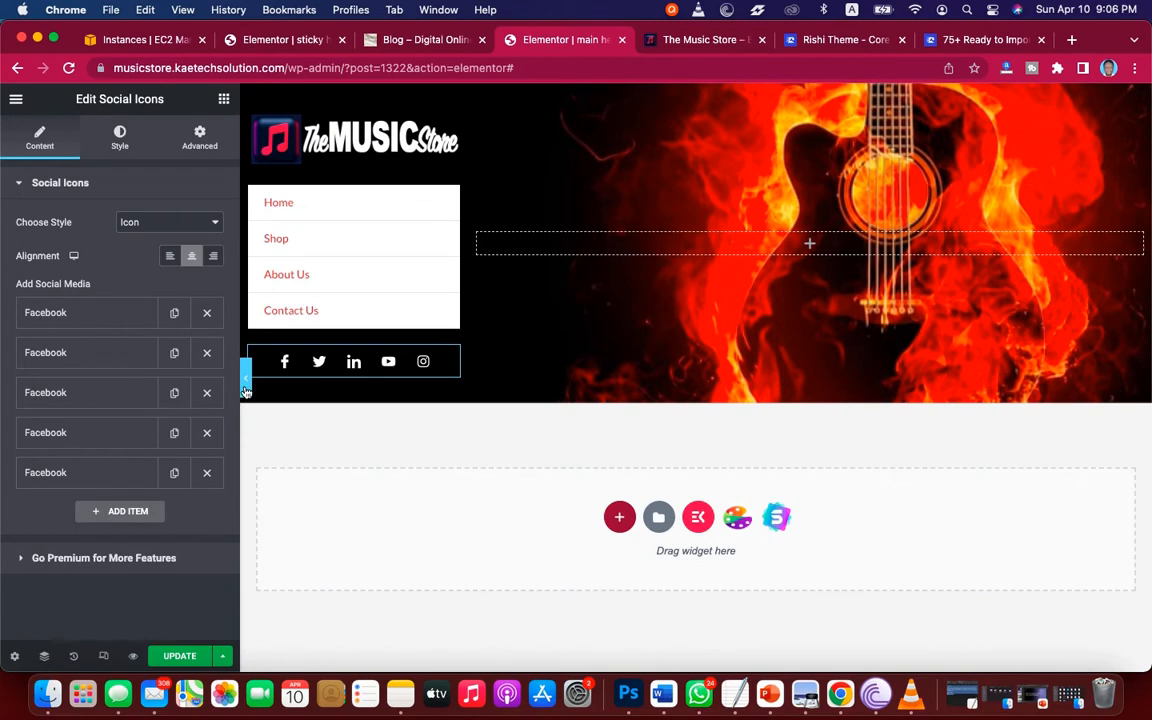
{"action": "left_click", "coordinate": [245, 390]}
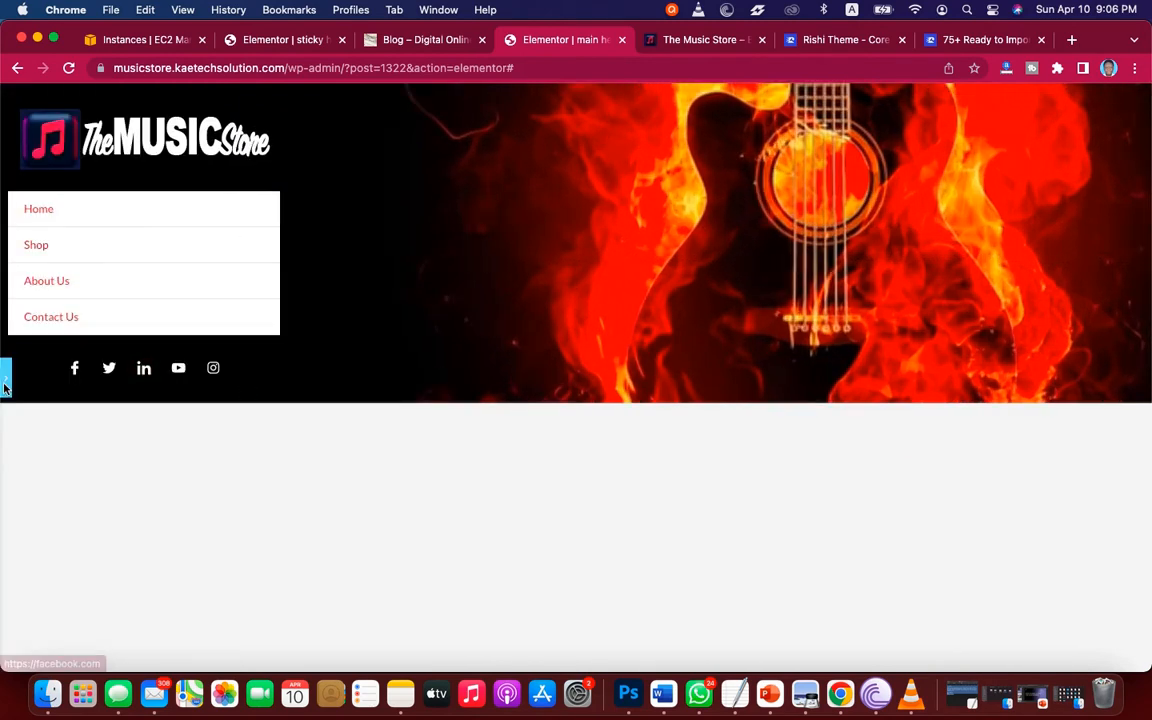
{"action": "left_click", "coordinate": [4, 386]}
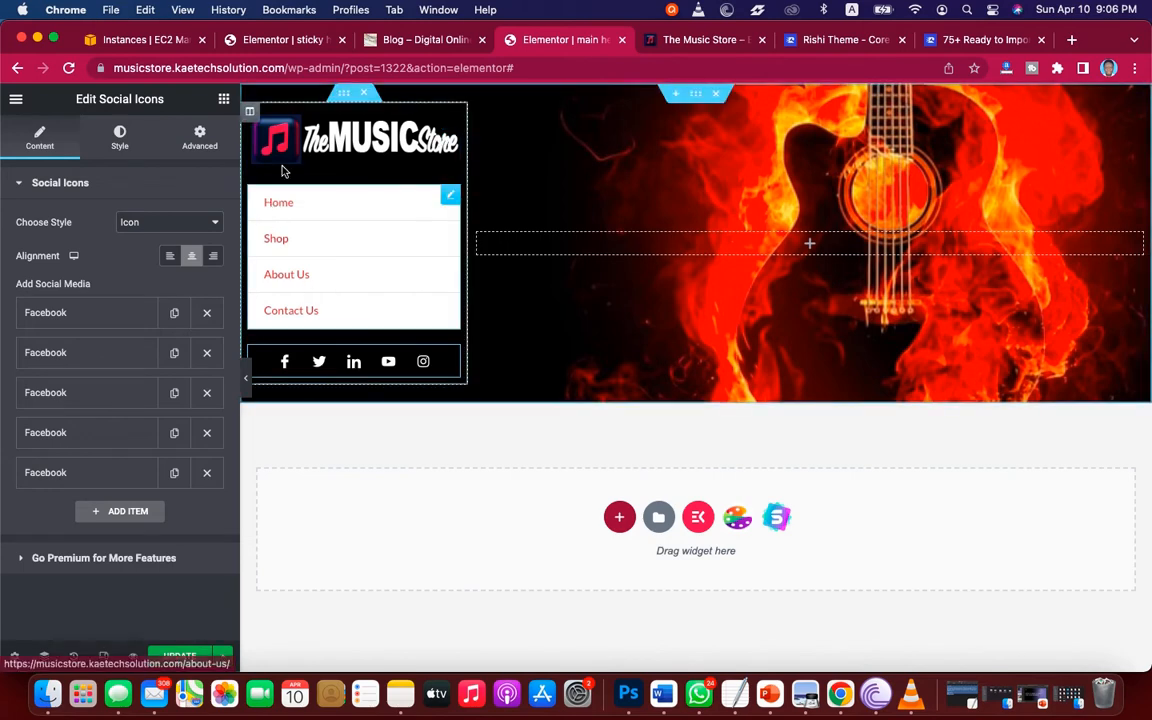
- Select the inner section around the logo, menu and icons and show its Style settings
{"action": "left_click", "coordinate": [250, 113]}
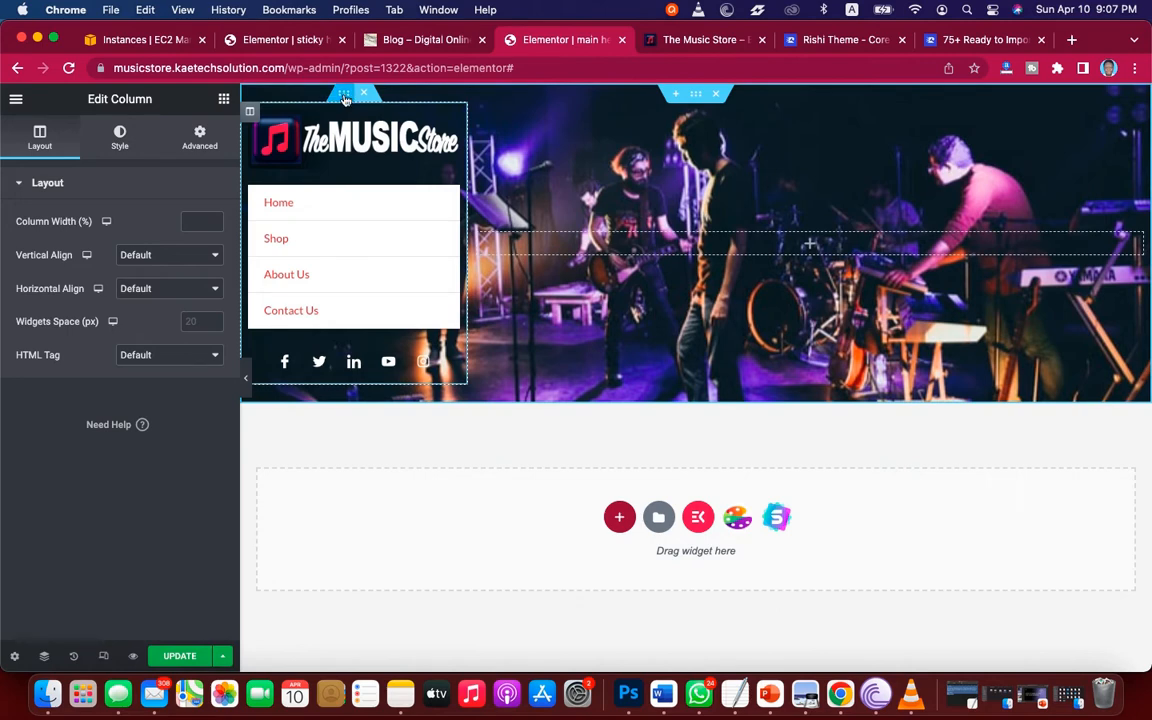
{"action": "left_click", "coordinate": [344, 96]}
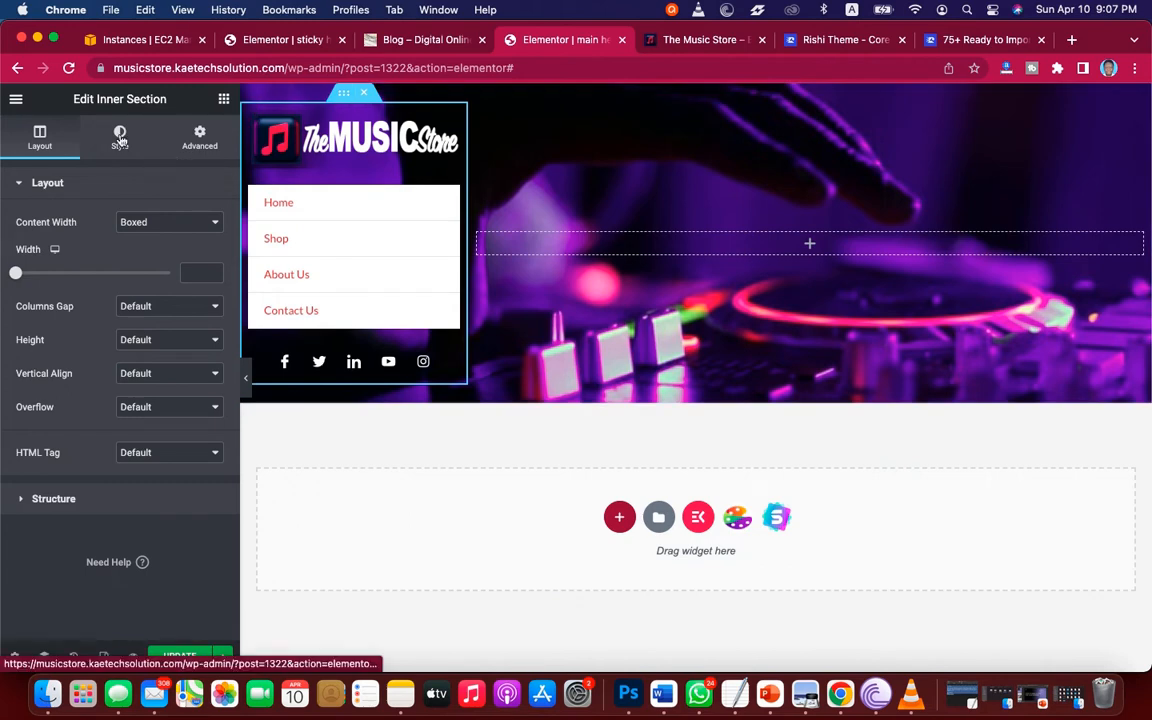
{"action": "left_click", "coordinate": [119, 140]}
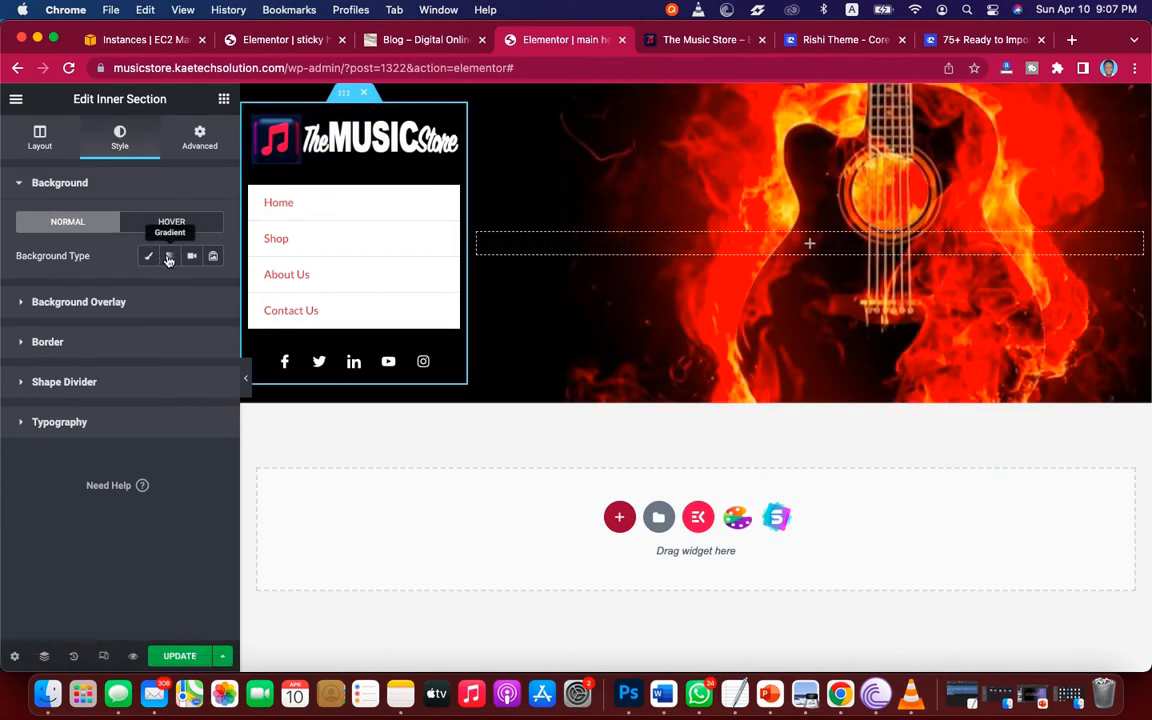
- Switch the column background to a gradient and tune its first colour to pink #D1207C
{"action": "left_click", "coordinate": [171, 258]}
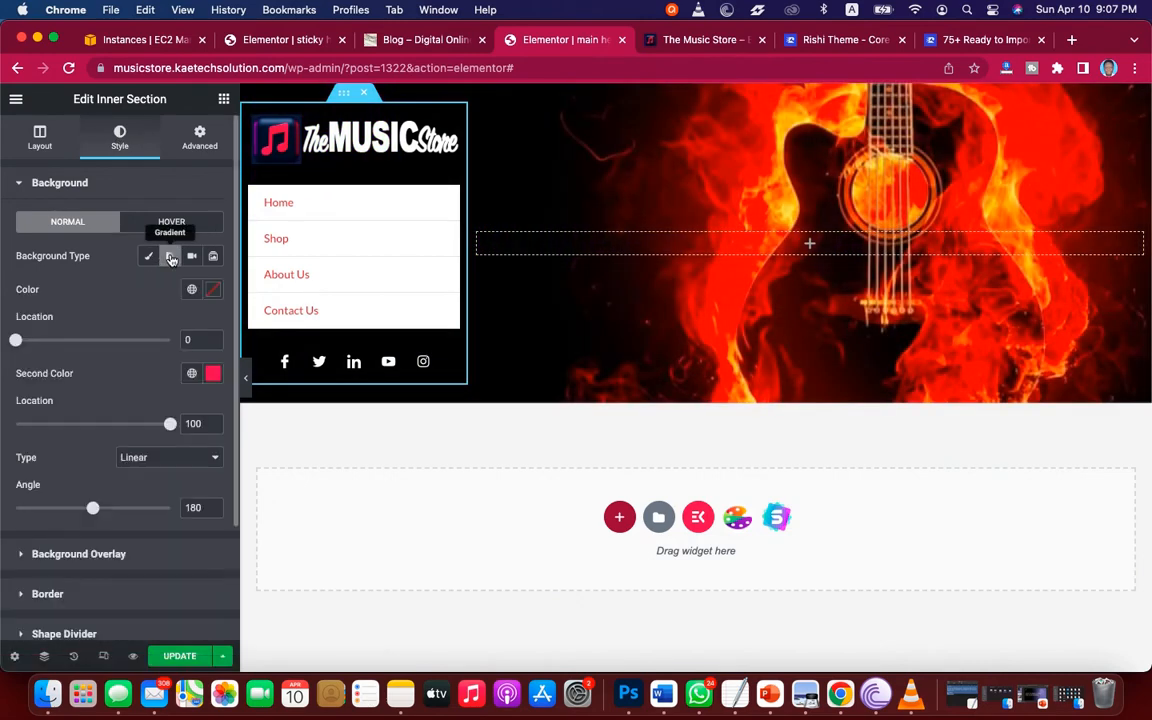
{"action": "left_click", "coordinate": [212, 290]}
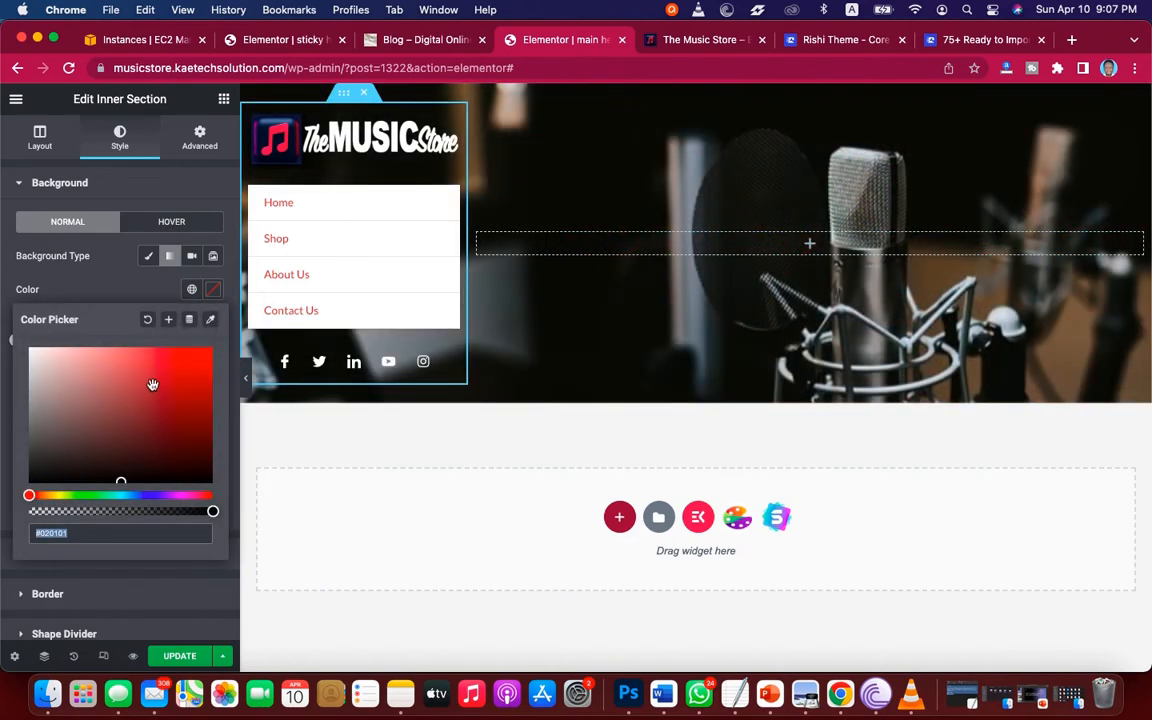
{"action": "left_click", "coordinate": [180, 497]}
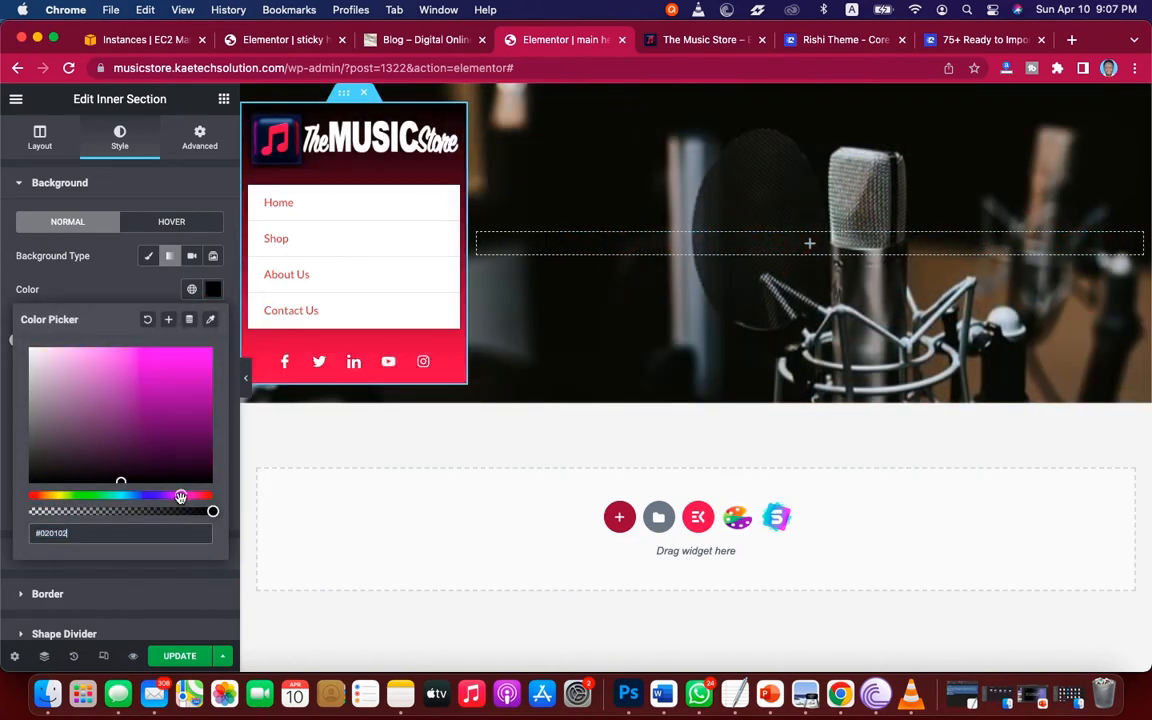
{"action": "left_click", "coordinate": [192, 496]}
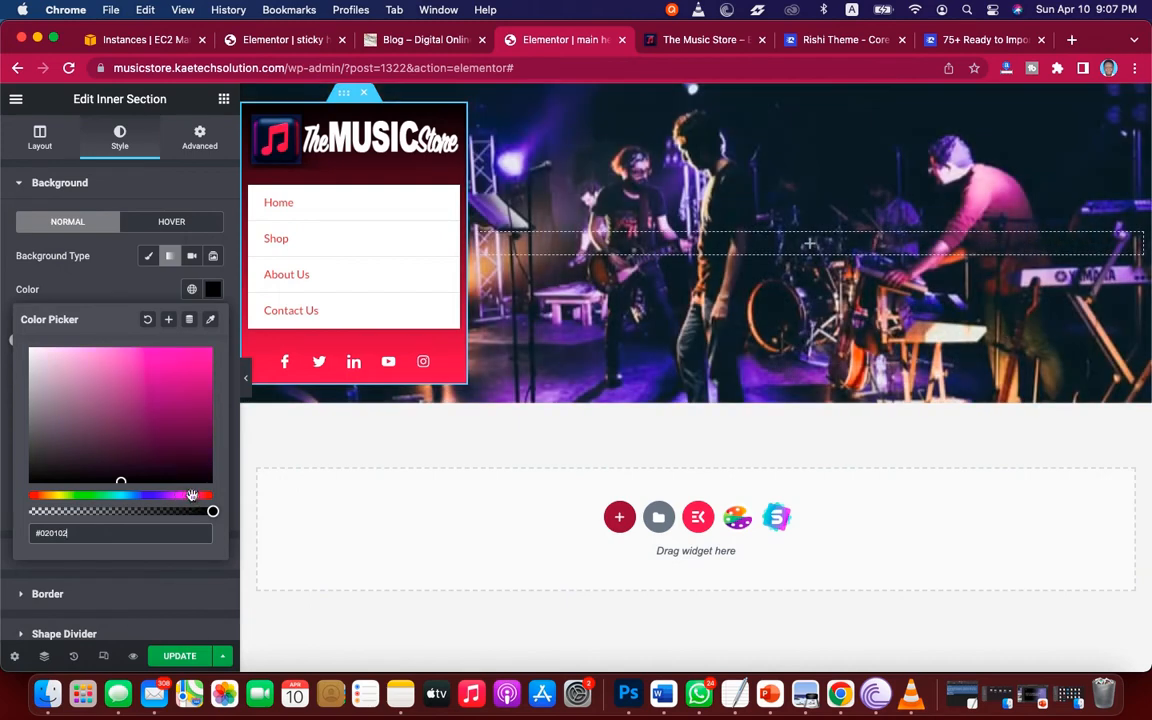
{"action": "left_click", "coordinate": [185, 377]}
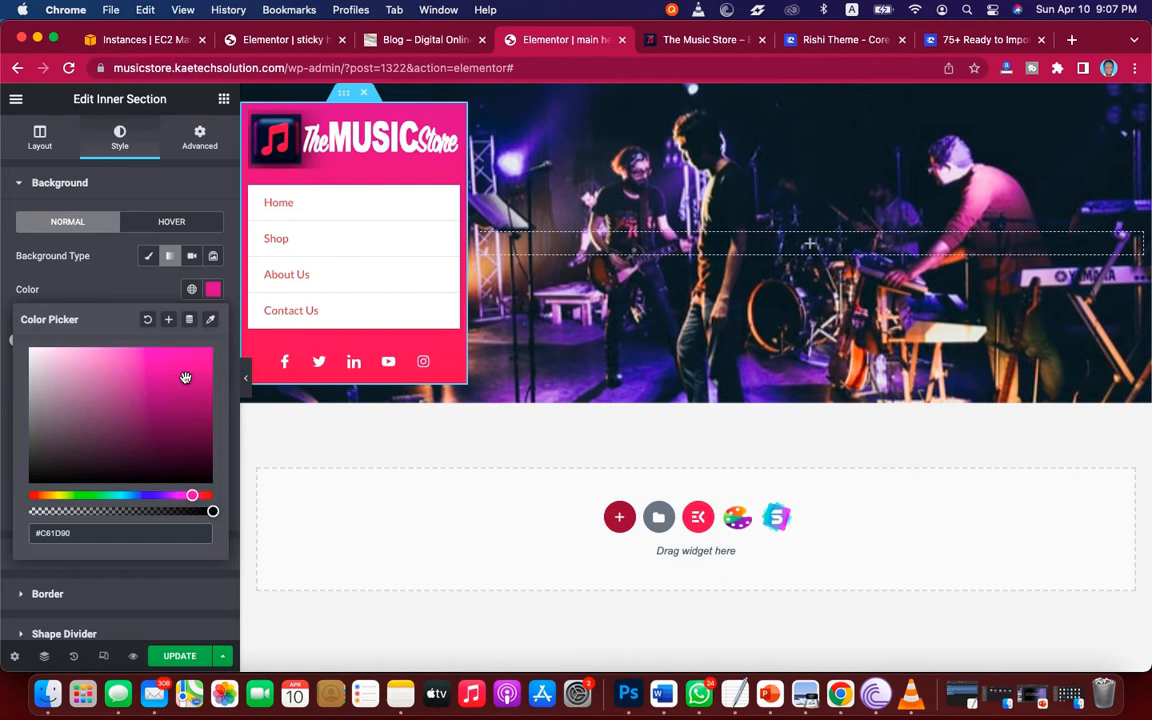
{"action": "left_click", "coordinate": [208, 382]}
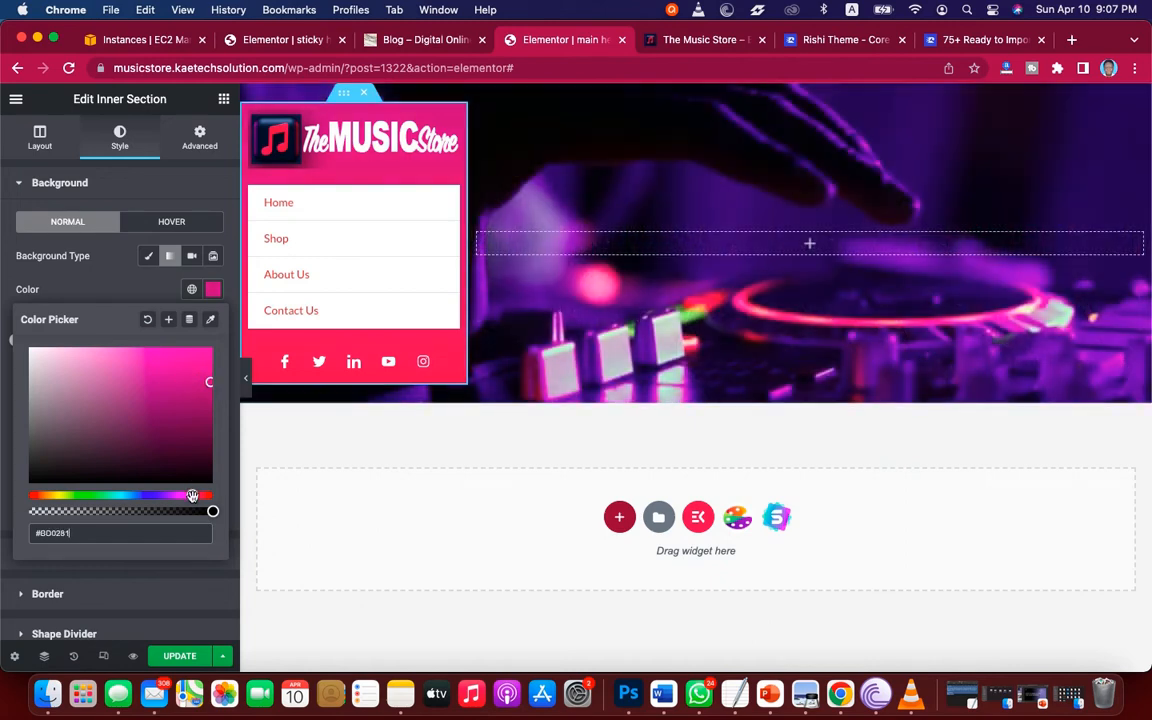
{"action": "left_click_drag", "start_coordinate": [193, 496], "coordinate": [196, 496]}
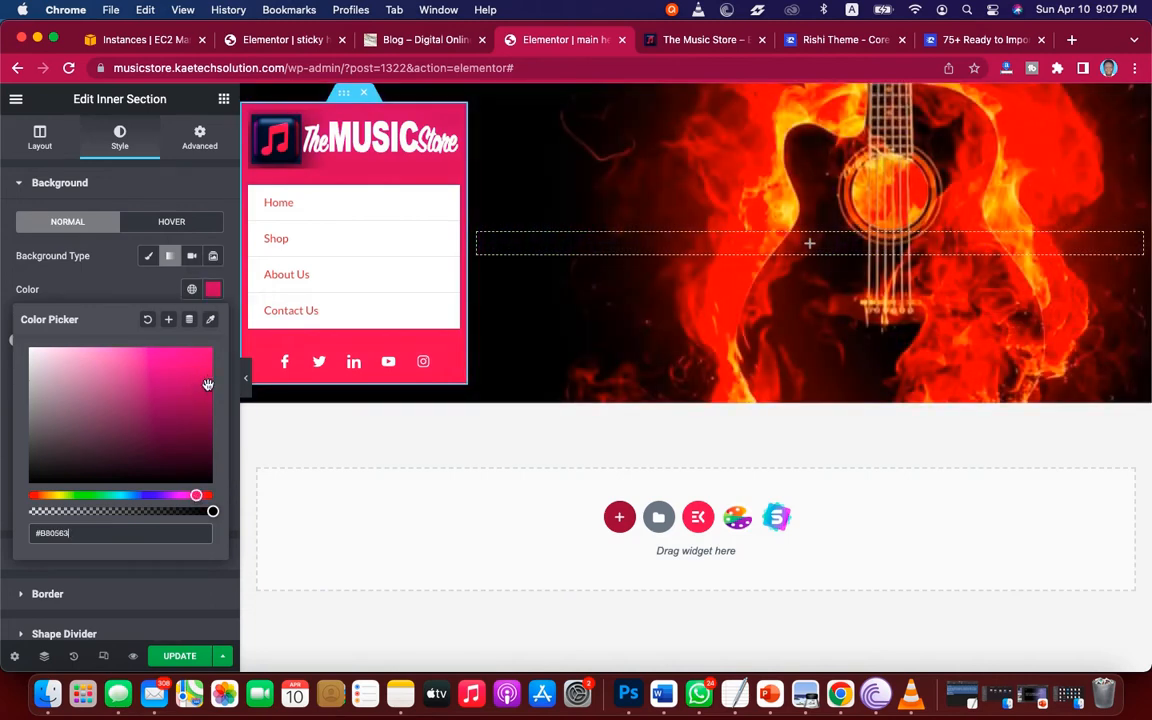
{"action": "left_click_drag", "start_coordinate": [207, 384], "coordinate": [199, 371]}
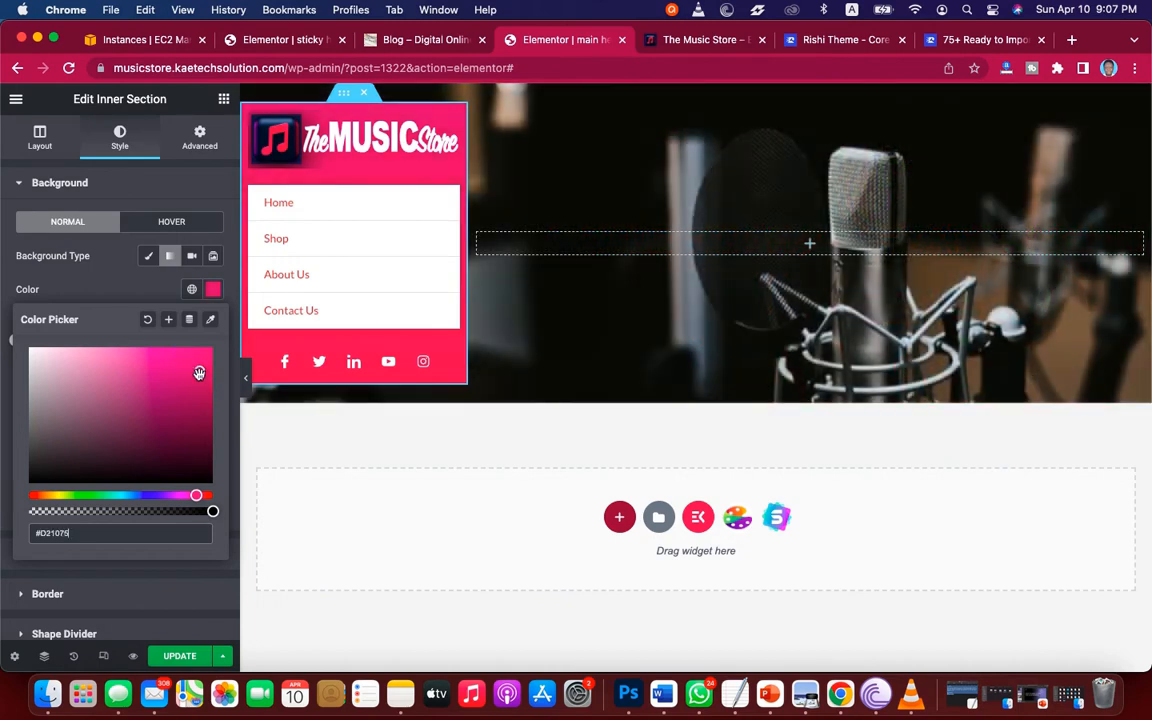
{"action": "left_click_drag", "start_coordinate": [199, 372], "coordinate": [185, 372]}
{"action": "left_click", "coordinate": [134, 290]}
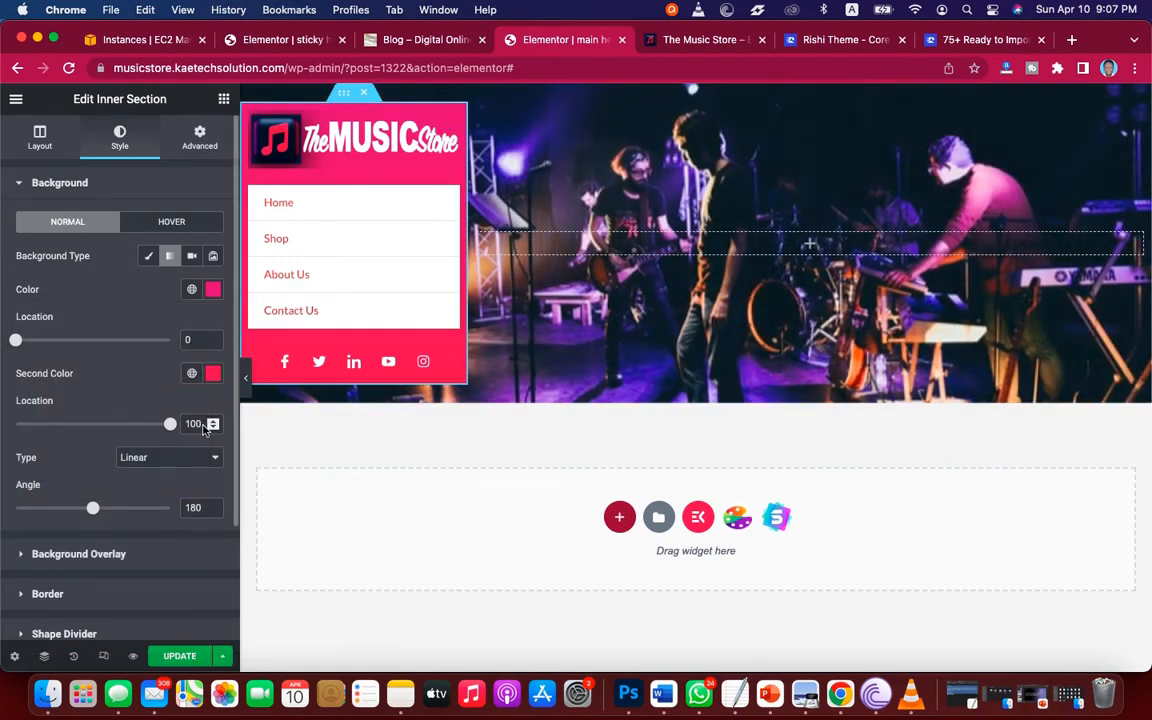
- Set the gradient stops to 13 and 93 and the angle to 240
{"action": "left_click_drag", "start_coordinate": [203, 425], "coordinate": [184, 421]}
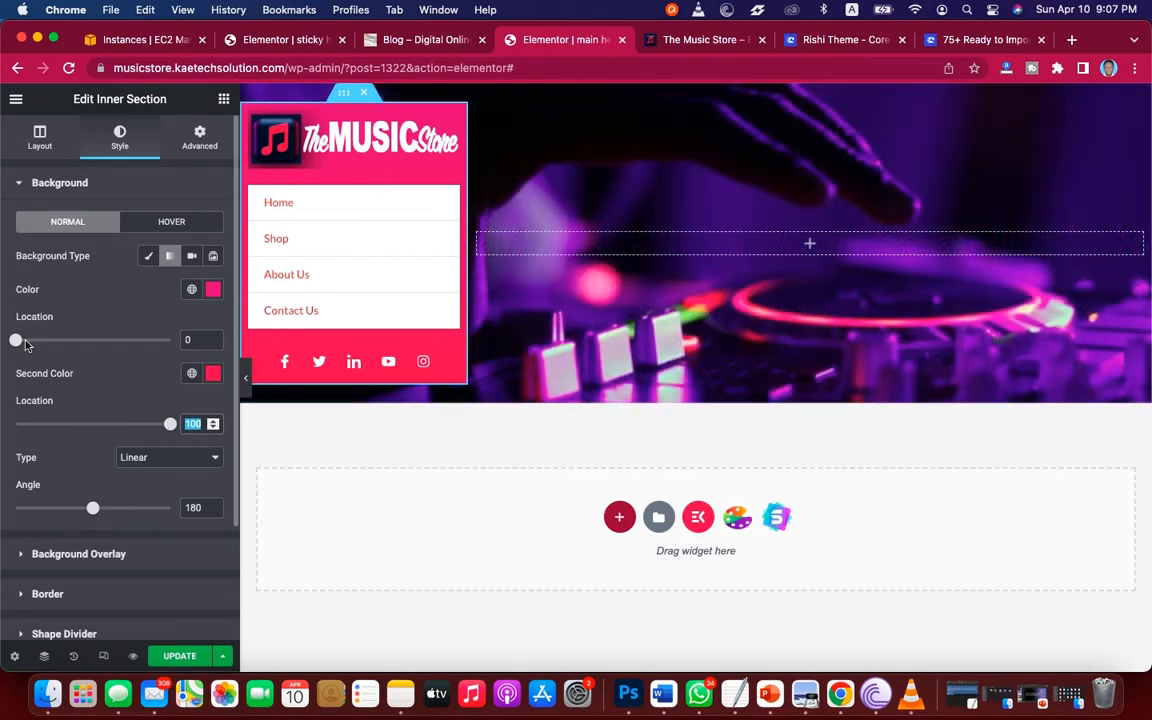
{"action": "left_click_drag", "start_coordinate": [19, 343], "coordinate": [35, 343]}
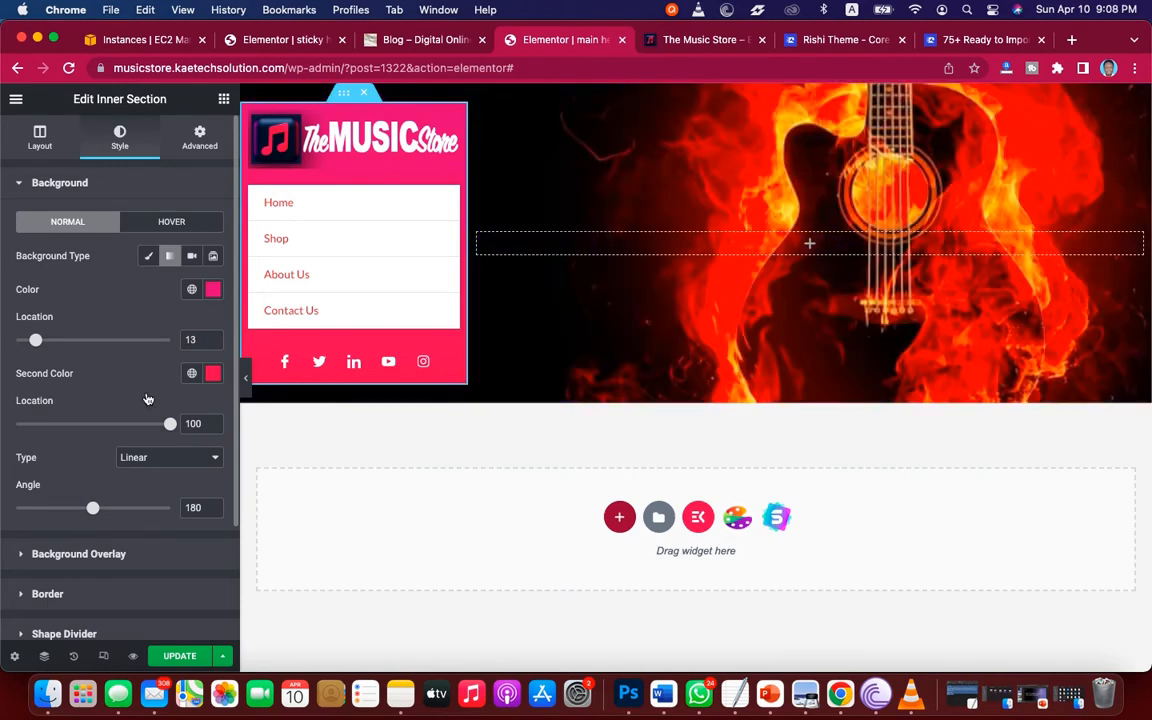
{"action": "left_click_drag", "start_coordinate": [171, 427], "coordinate": [159, 425]}
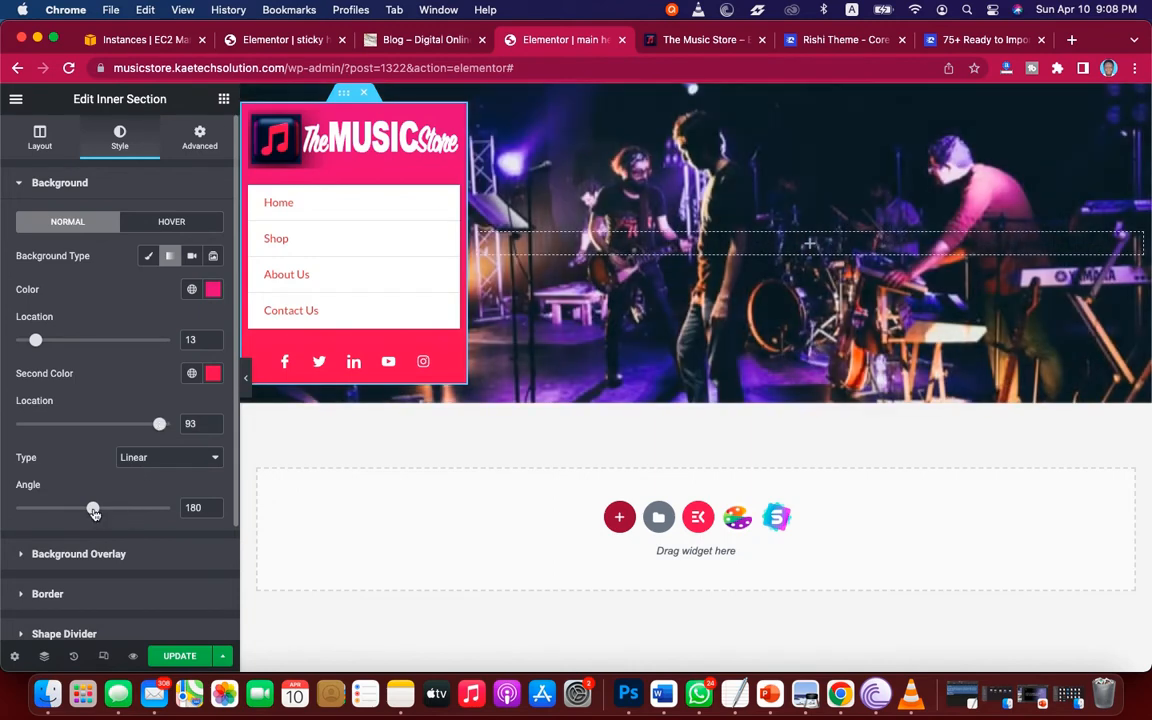
{"action": "left_click_drag", "start_coordinate": [93, 510], "coordinate": [118, 511]}
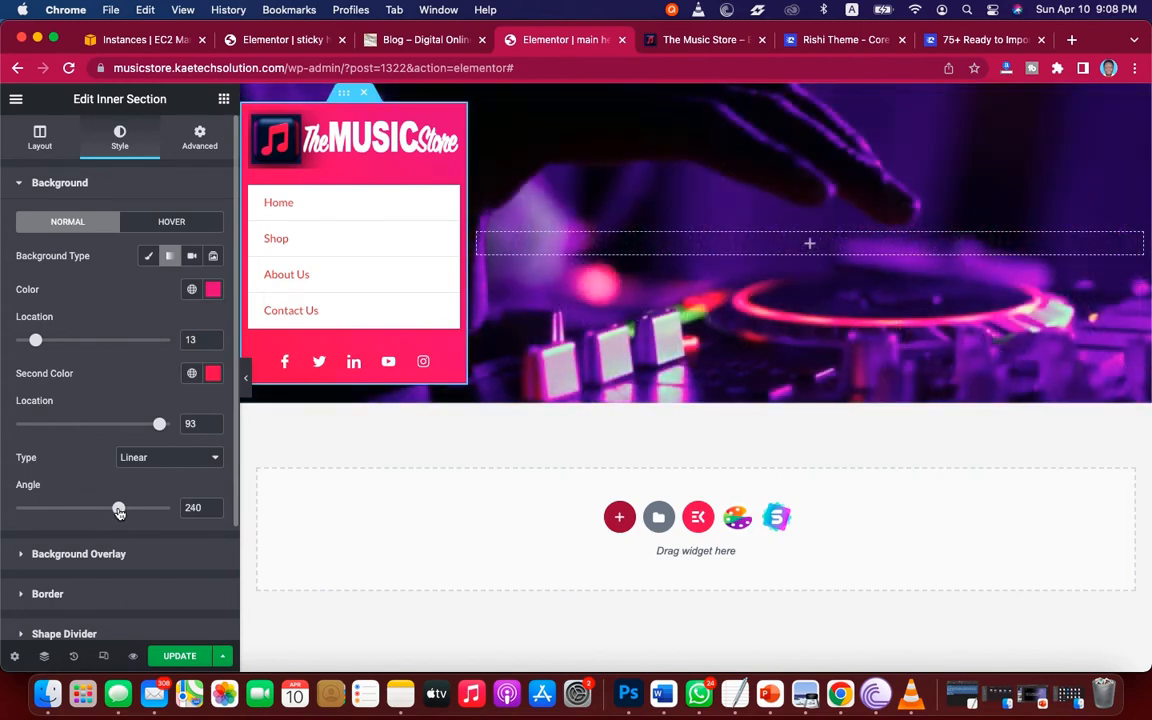
{"action": "left_click_drag", "start_coordinate": [118, 511], "coordinate": [119, 511]}
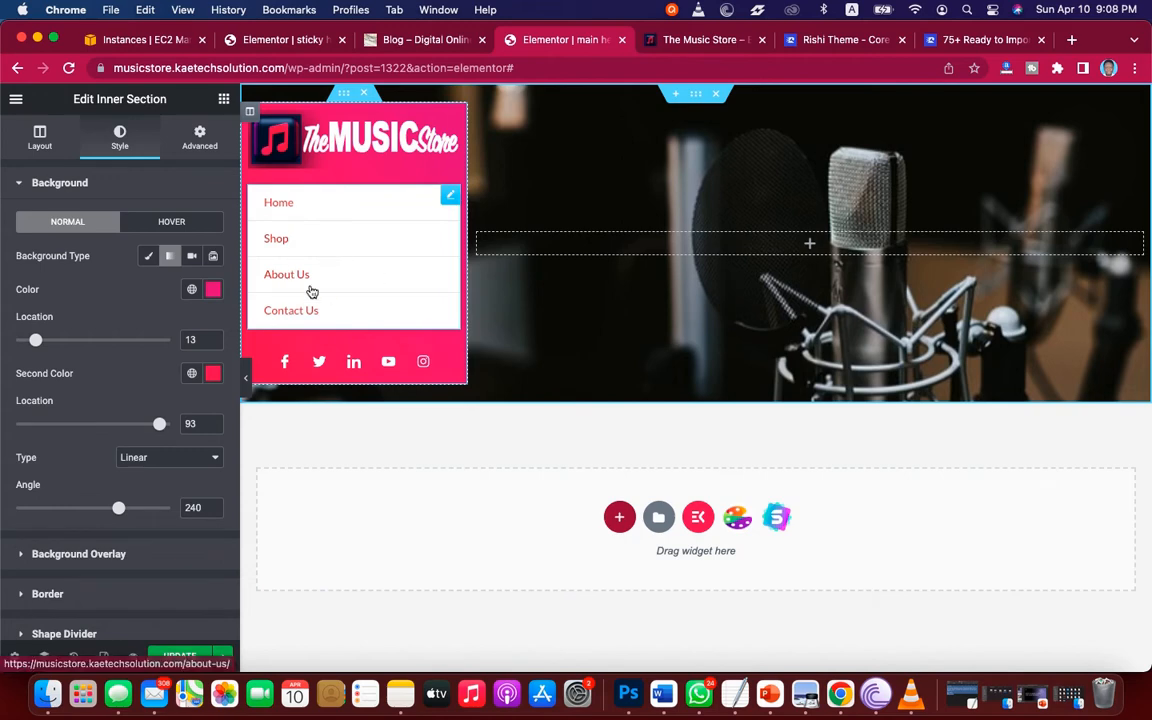
{"action": "left_click", "coordinate": [211, 290]}
{"action": "key", "text": "super+c"}
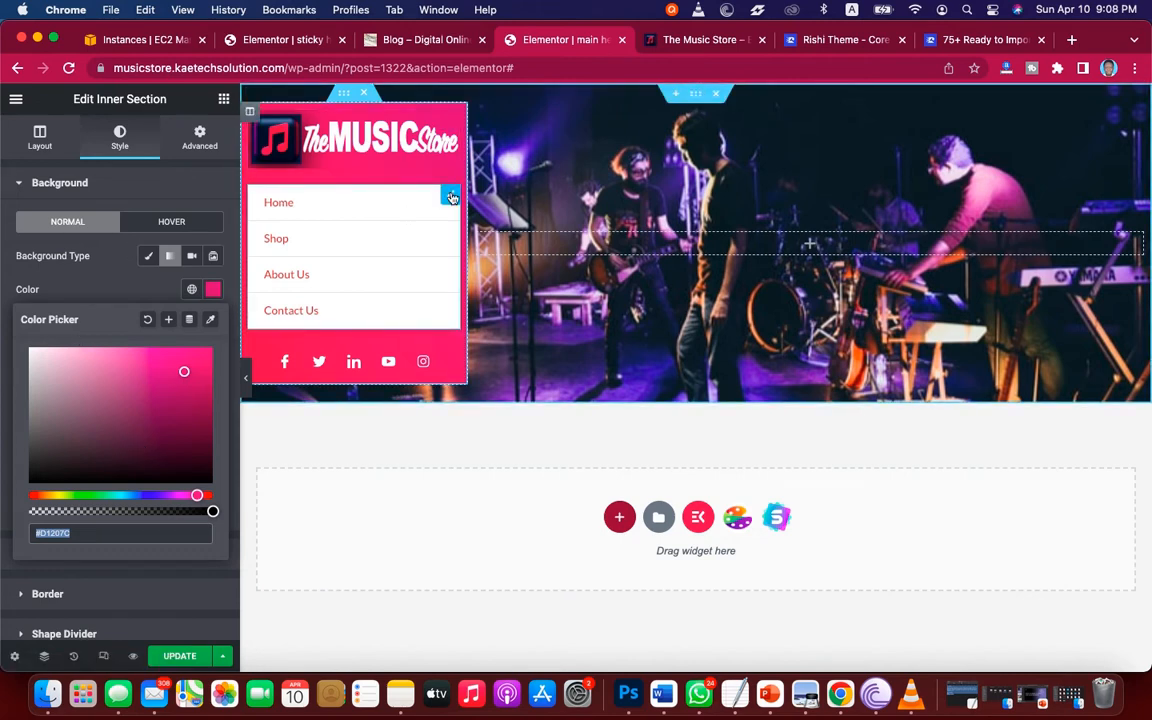
- Give the vertical menu's main menu a gradient background starting with pasted pink #D1207C
{"action": "left_click", "coordinate": [451, 196]}
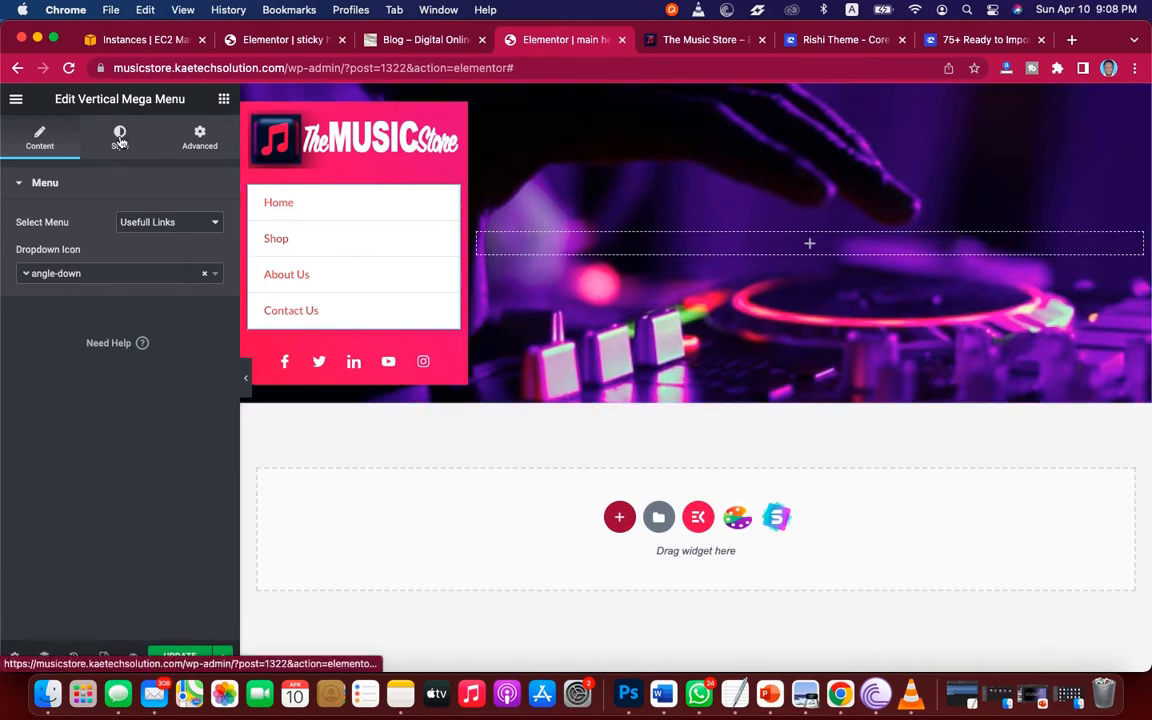
{"action": "left_click", "coordinate": [120, 141]}
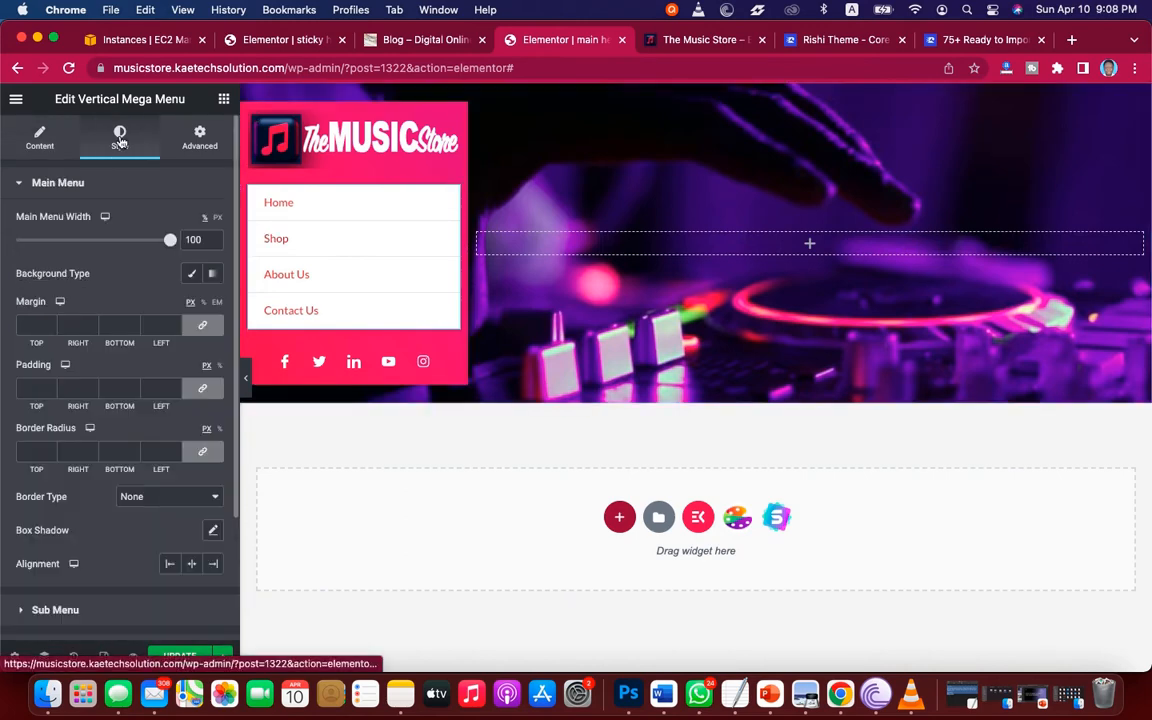
{"action": "left_click", "coordinate": [213, 276]}
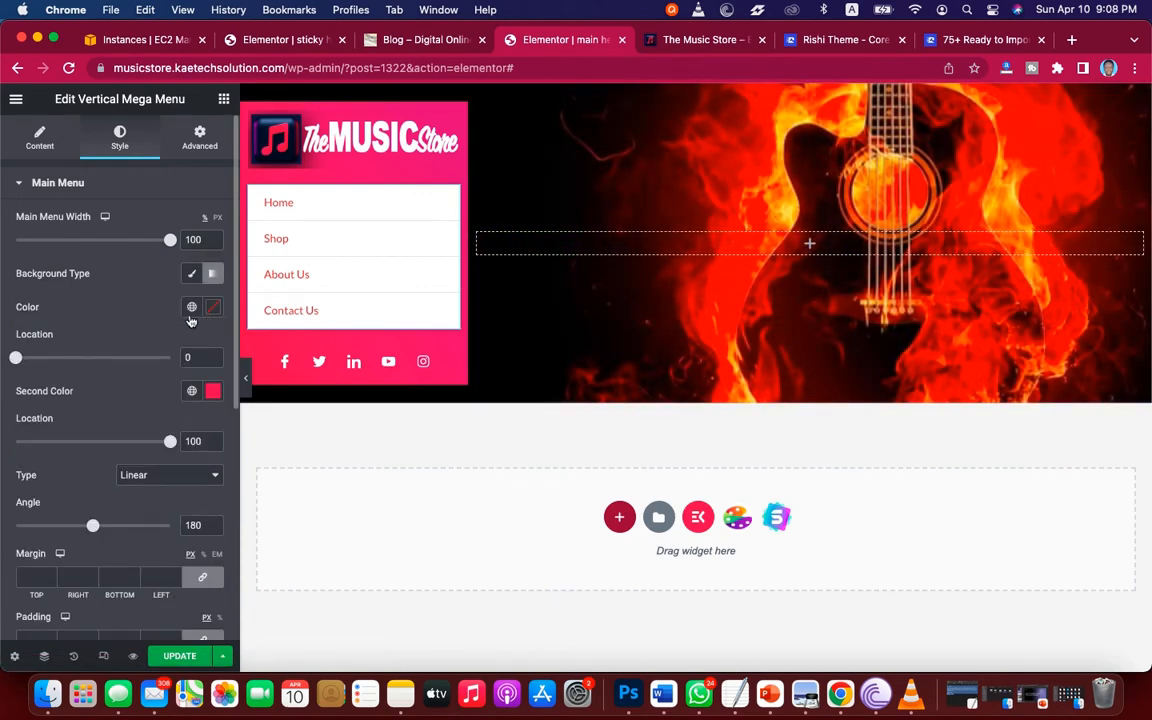
{"action": "left_click", "coordinate": [212, 308]}
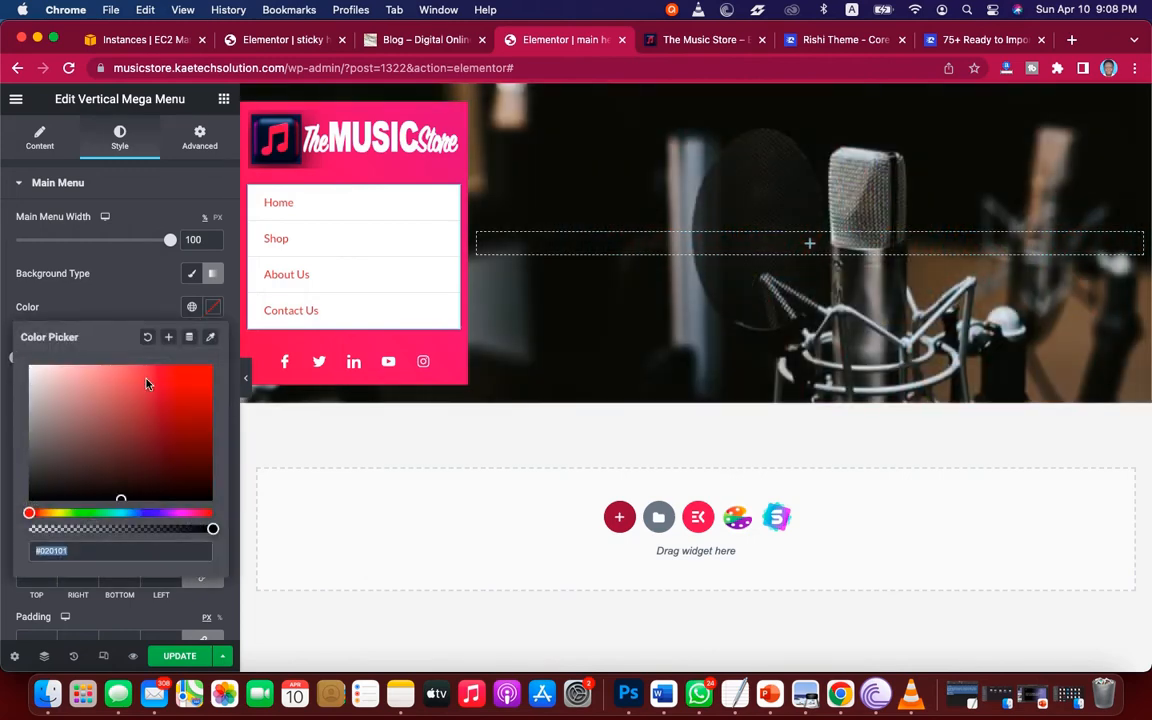
{"action": "key", "text": "super+v"}
{"action": "left_click", "coordinate": [118, 289]}
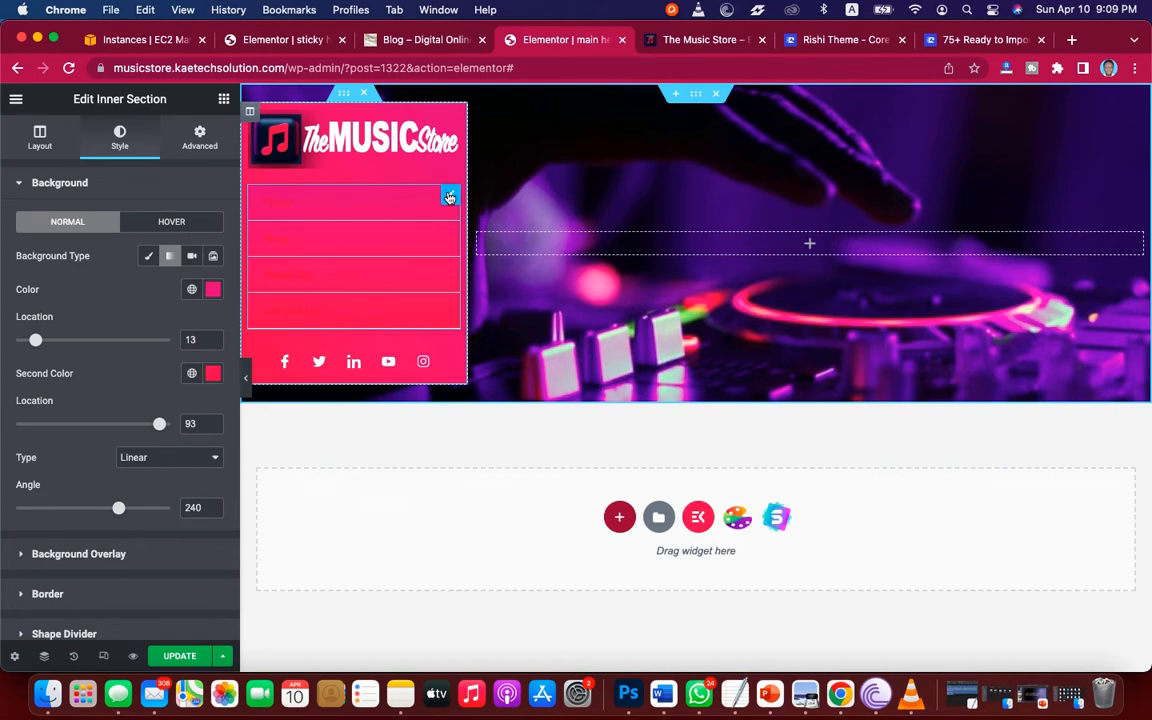
- Set the menu gradient locations to 13 and 93 and angle 230, then preview the header
{"action": "left_click", "coordinate": [449, 197]}
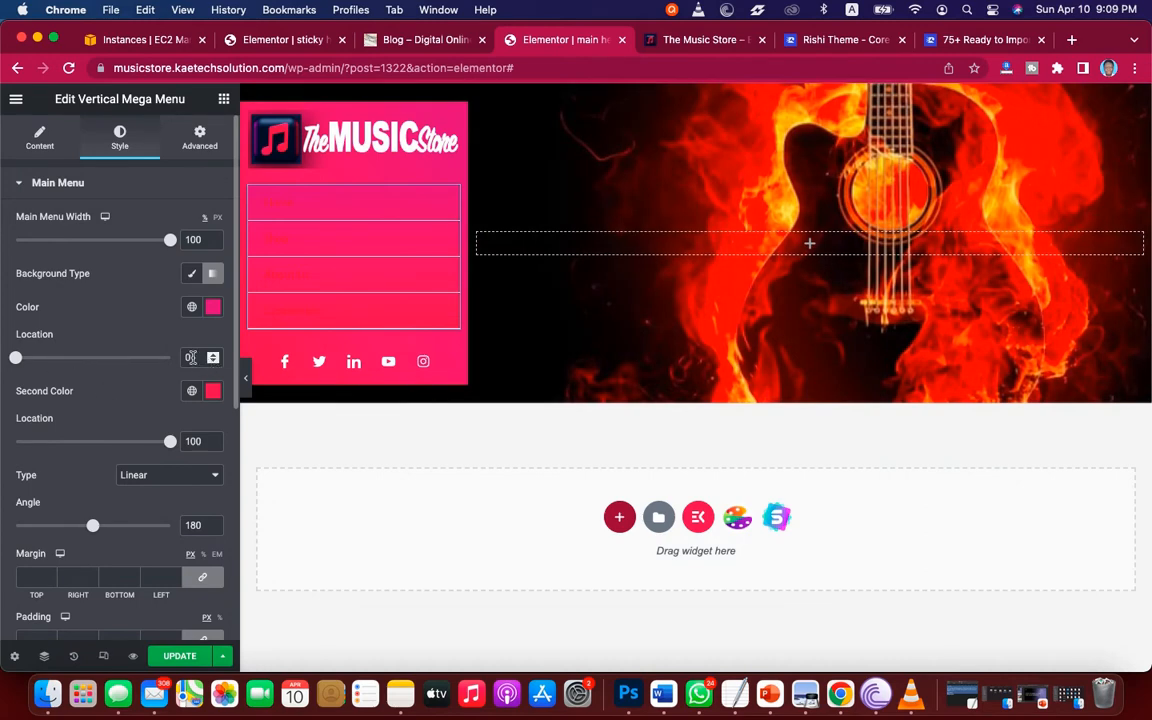
{"action": "double_click", "coordinate": [187, 358]}
{"action": "type", "text": "13"}
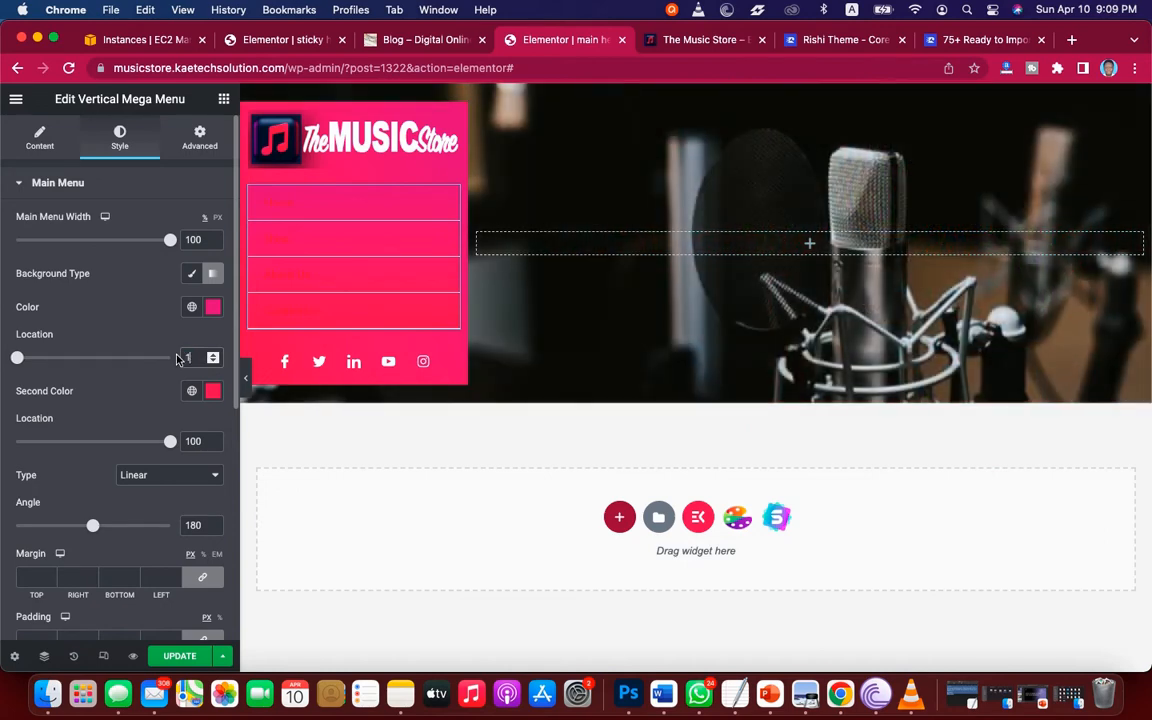
{"action": "double_click", "coordinate": [182, 442]}
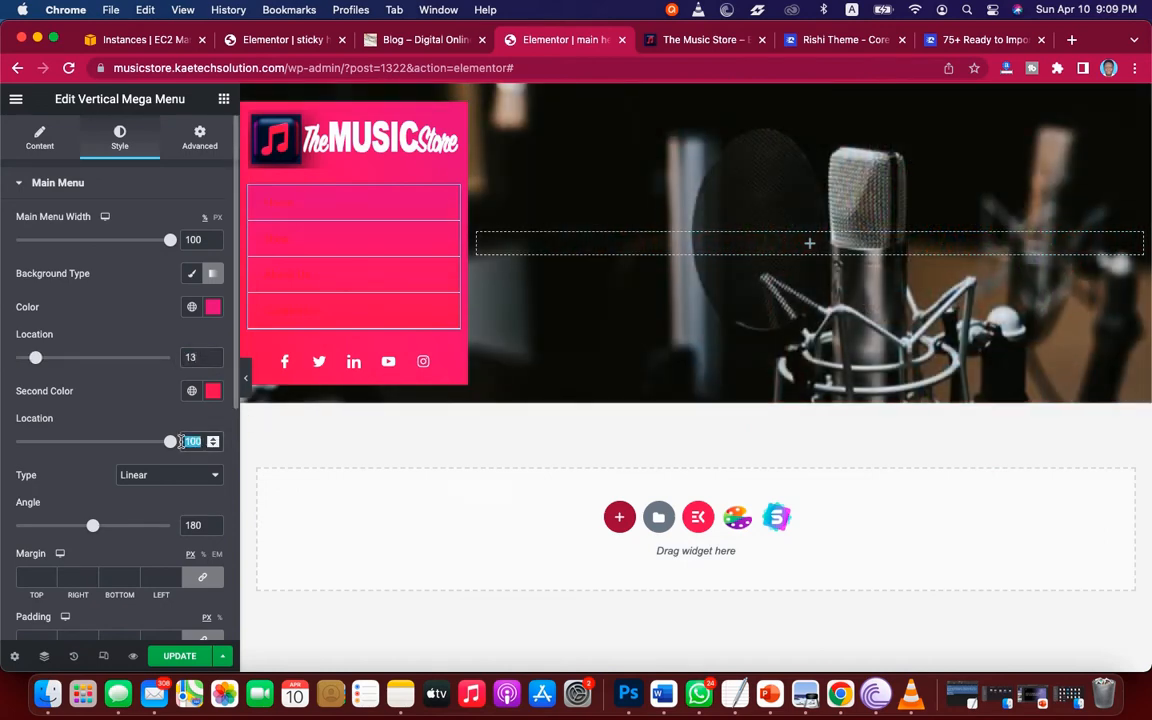
{"action": "type", "text": "8"}
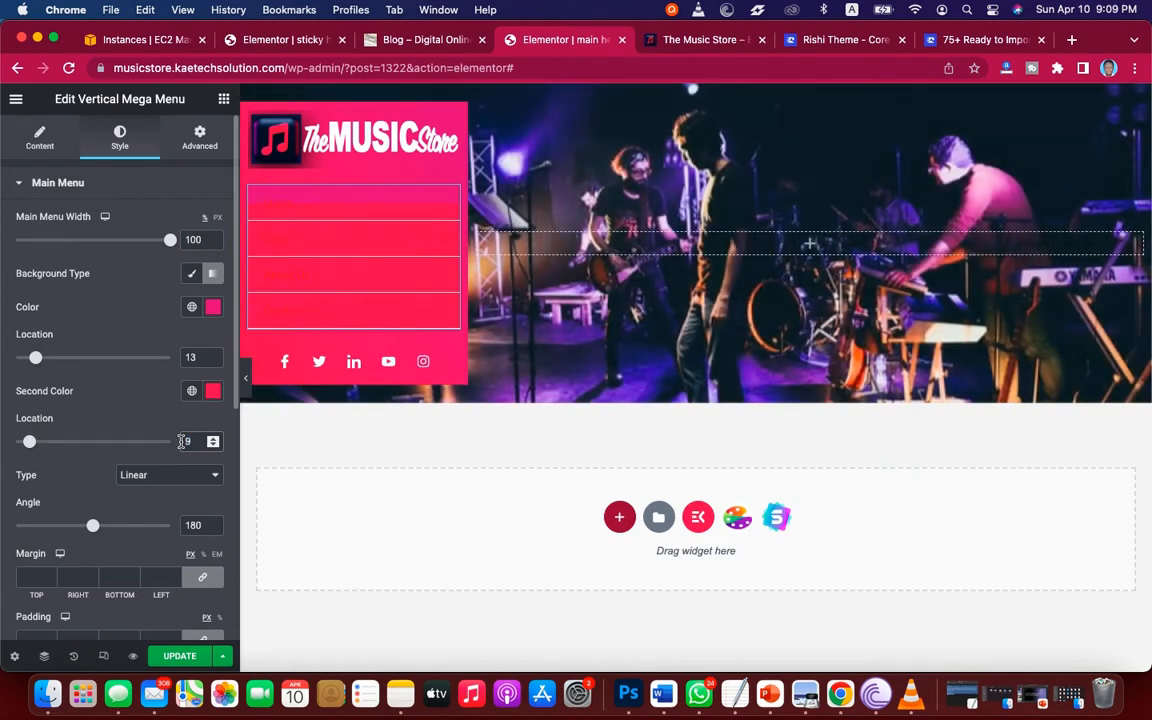
{"action": "type", "text": "3"}
{"action": "double_click", "coordinate": [181, 525]}
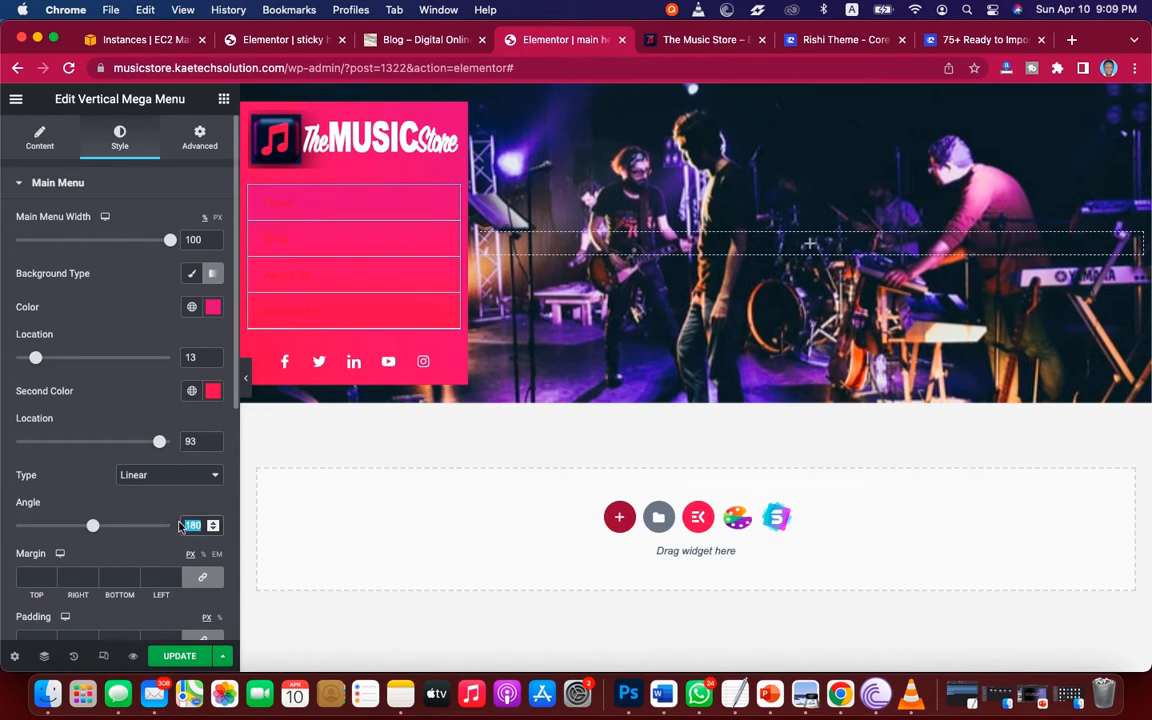
{"action": "type", "text": "230"}
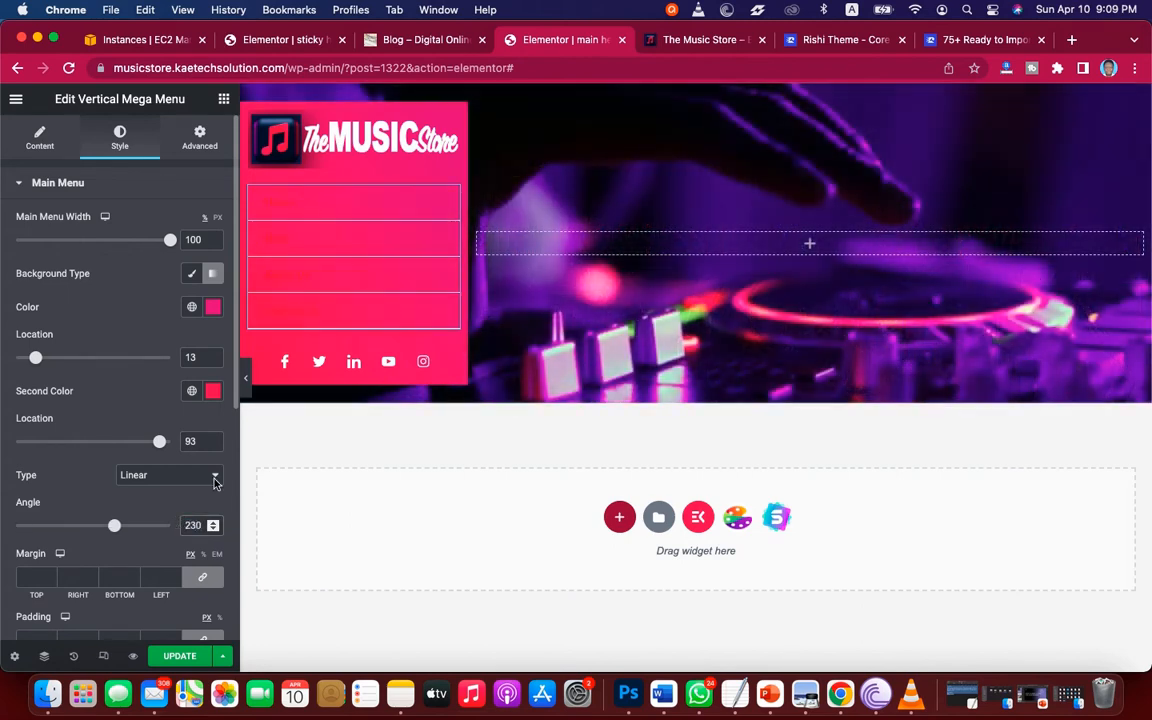
{"action": "left_click", "coordinate": [246, 380]}
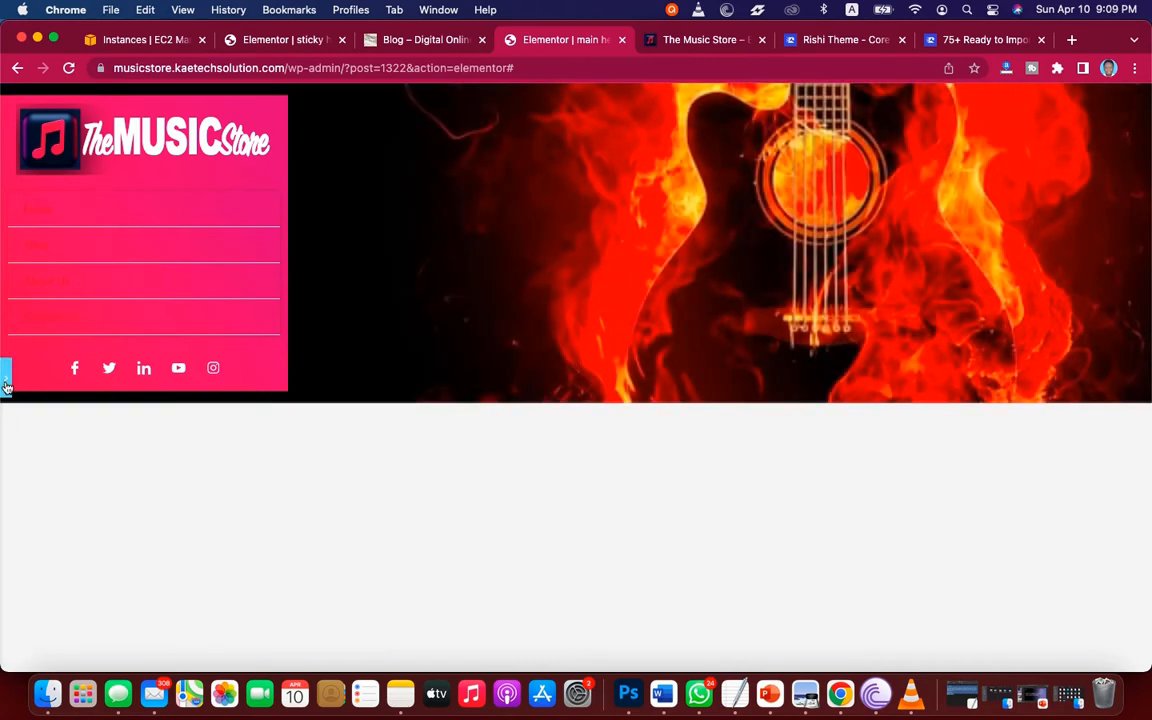
{"action": "left_click", "coordinate": [5, 385]}
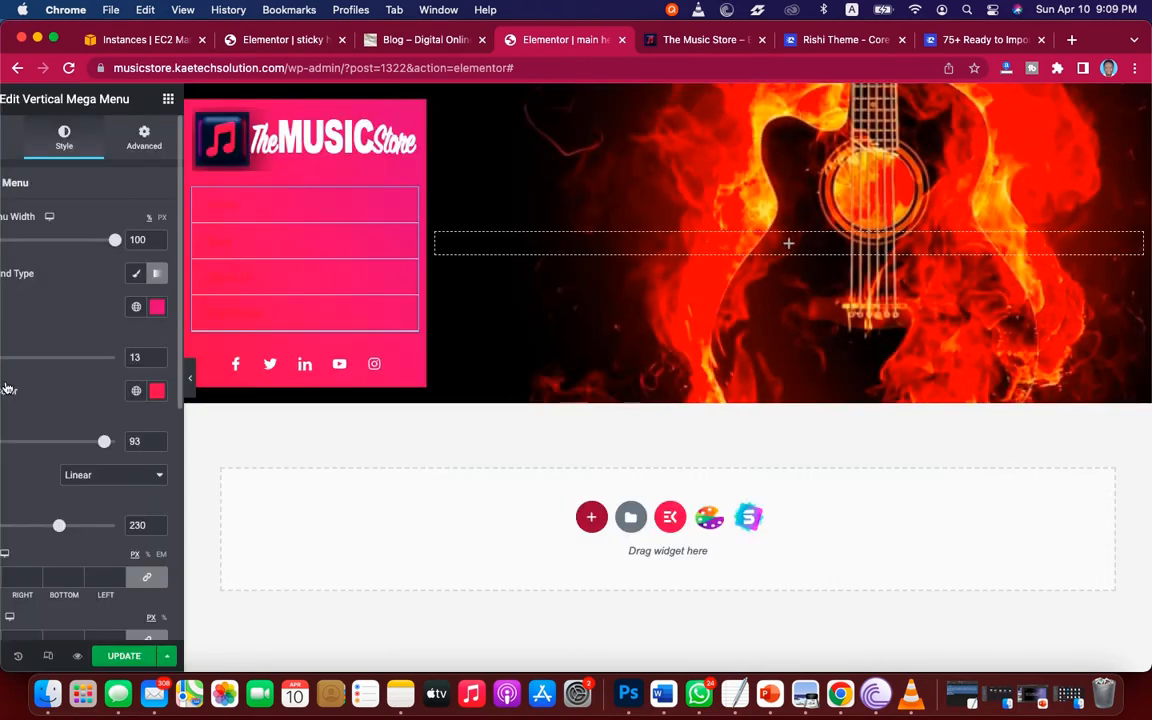
- Drop the vertical menu's box shadow colour alpha to 0 so the shadow disappears
{"action": "scroll", "coordinate": [82, 511], "scroll_direction": "down", "scroll_amount": 5}
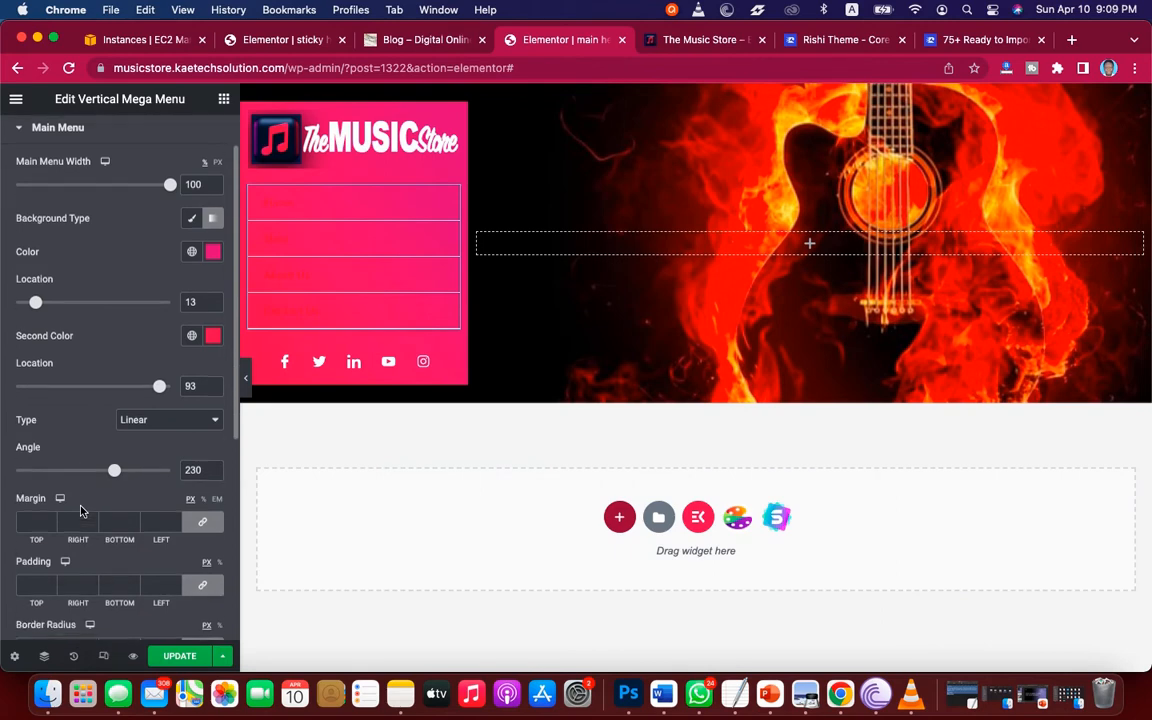
{"action": "scroll", "coordinate": [82, 511], "scroll_direction": "down", "scroll_amount": 6}
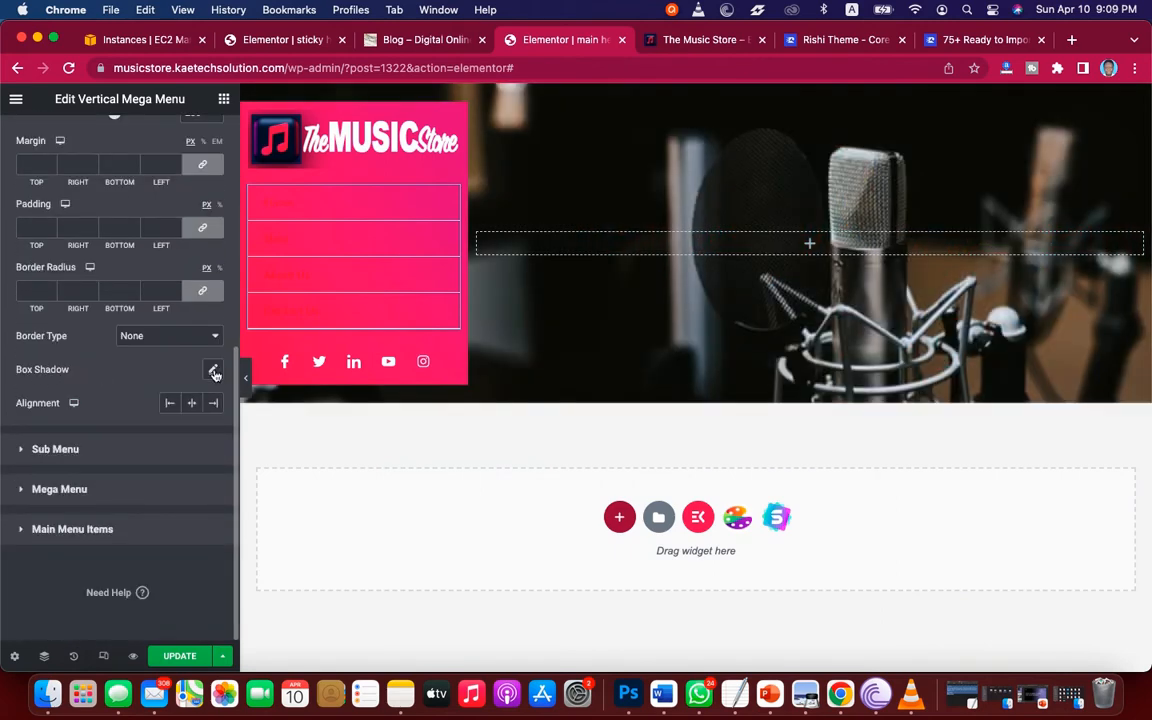
{"action": "left_click", "coordinate": [213, 370]}
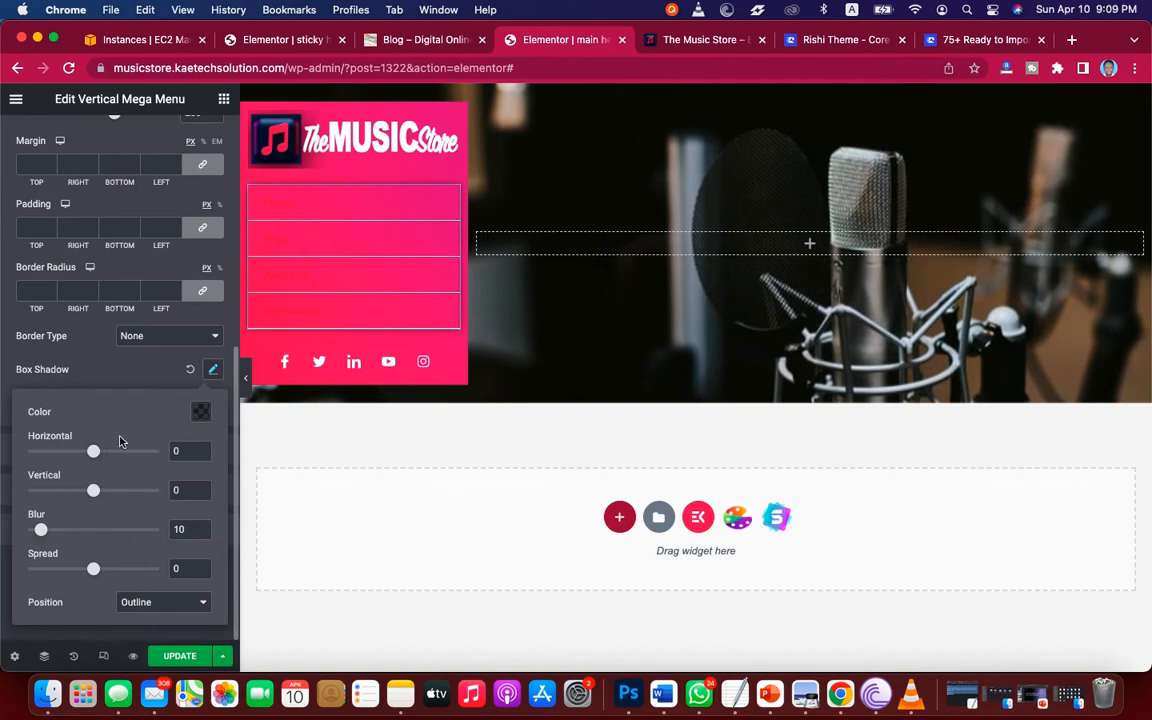
{"action": "left_click", "coordinate": [200, 411]}
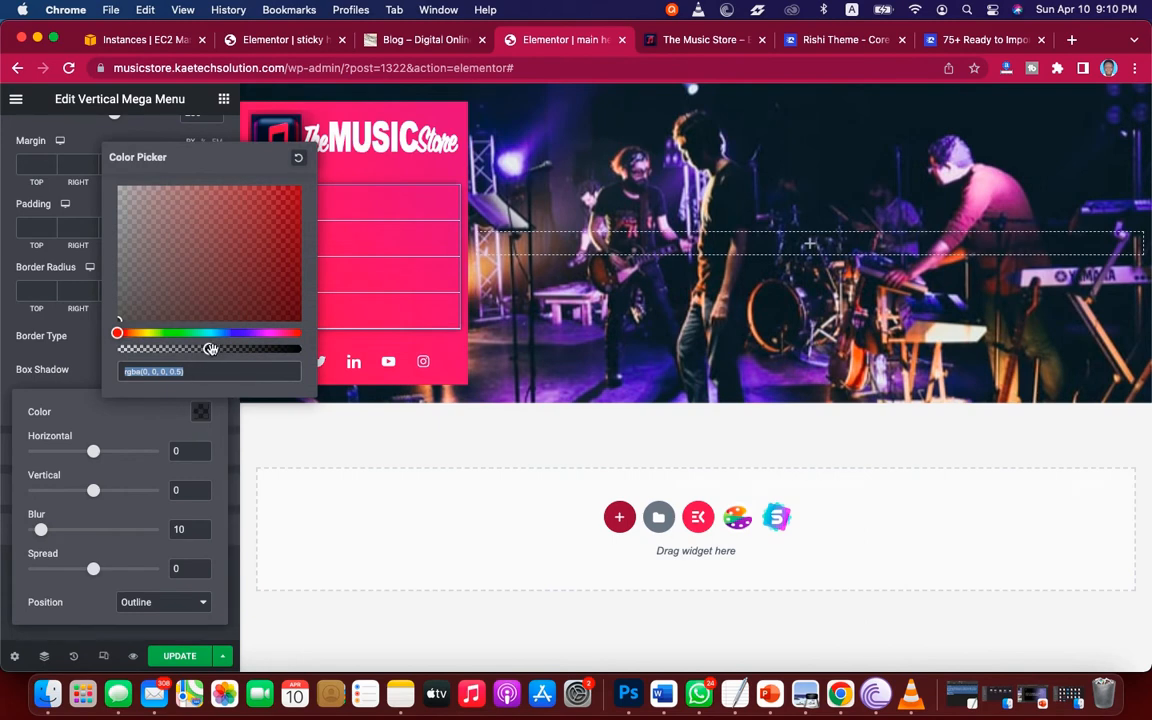
{"action": "left_click_drag", "start_coordinate": [210, 348], "coordinate": [55, 348]}
{"action": "left_click", "coordinate": [83, 371]}
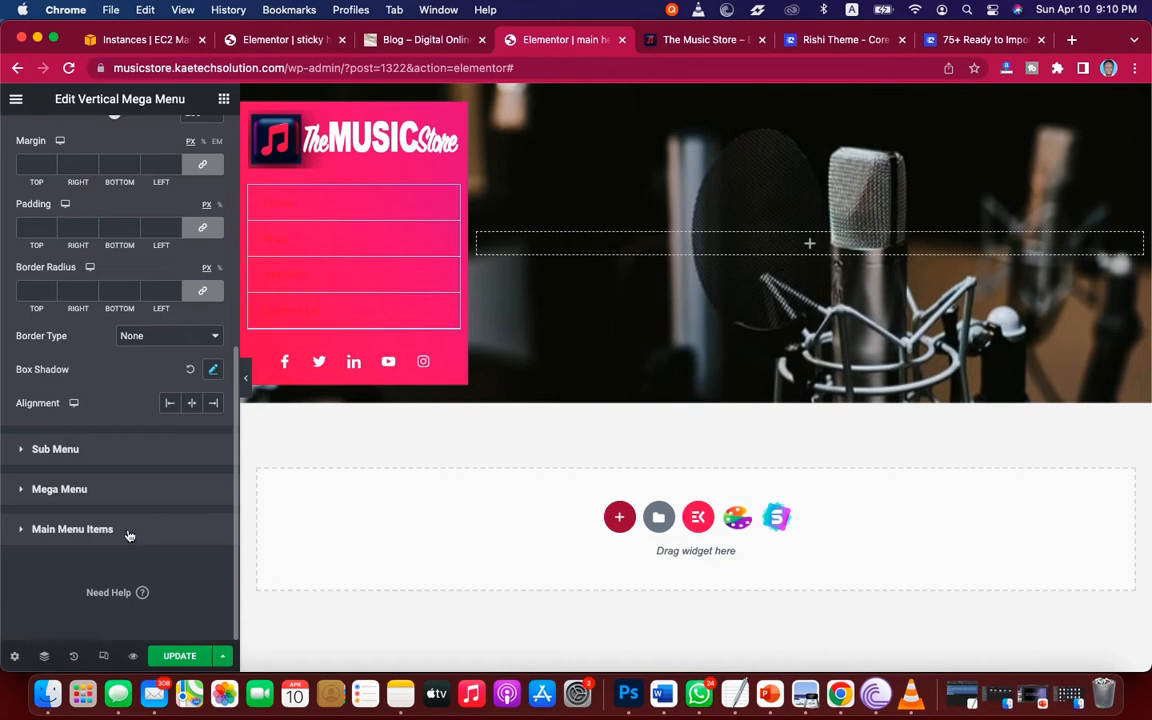
- Set the main menu items' normal text colour to white #FFFFFF
{"action": "left_click", "coordinate": [92, 529]}
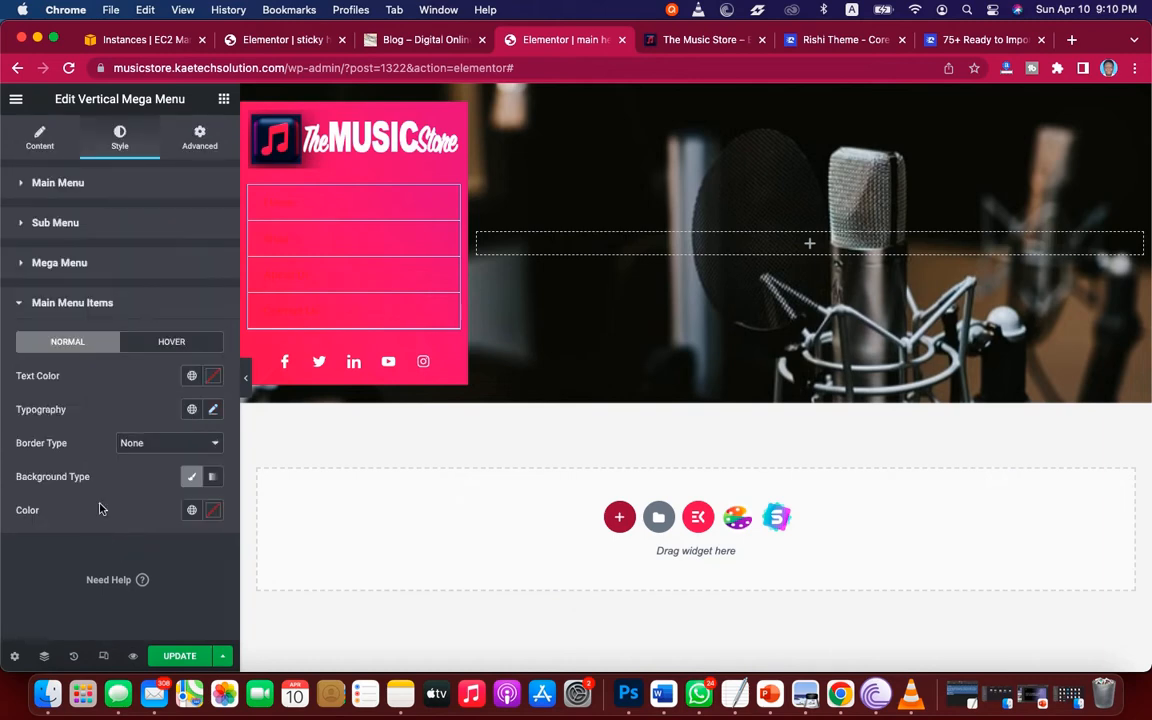
{"action": "left_click", "coordinate": [212, 376]}
{"action": "mouse_move", "coordinate": [45, 442]}
{"action": "left_mouse_down"}
{"action": "mouse_move", "coordinate": [4, 369]}
{"action": "mouse_move", "coordinate": [2, 400]}
{"action": "left_mouse_up"}
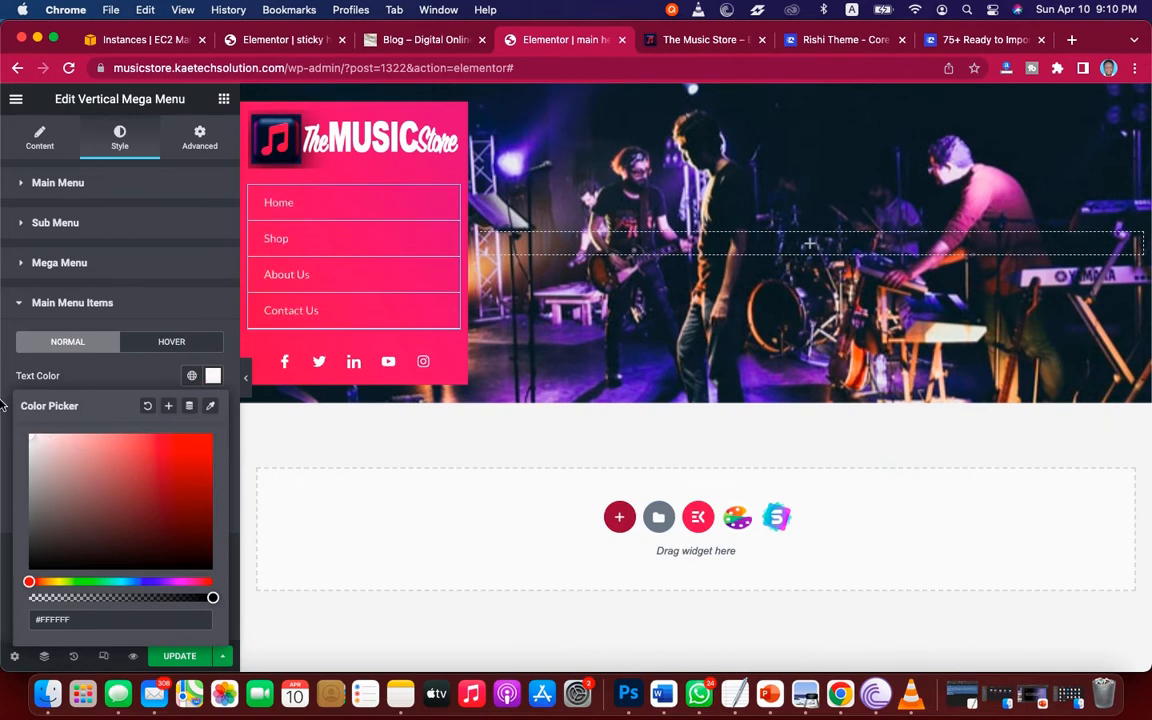
{"action": "left_click", "coordinate": [90, 386]}
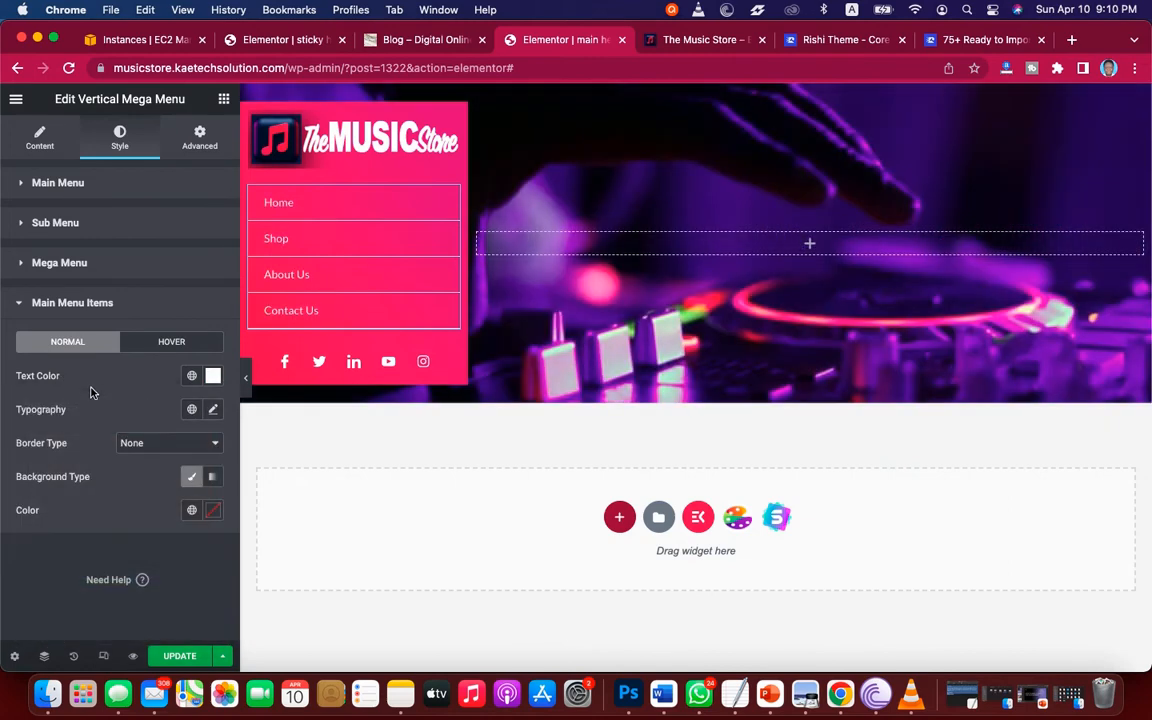
{"action": "left_click", "coordinate": [213, 411]}
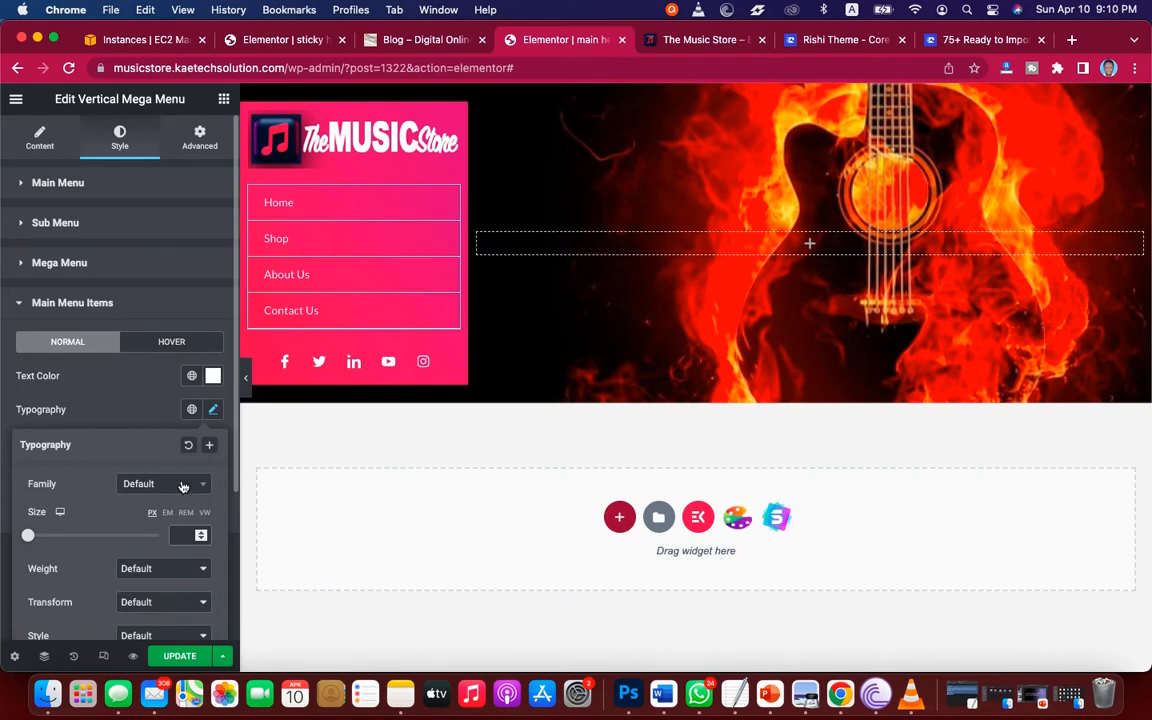
- Set the menu item typography to Montserrat, size 18, weight 800
{"action": "left_click", "coordinate": [183, 487]}
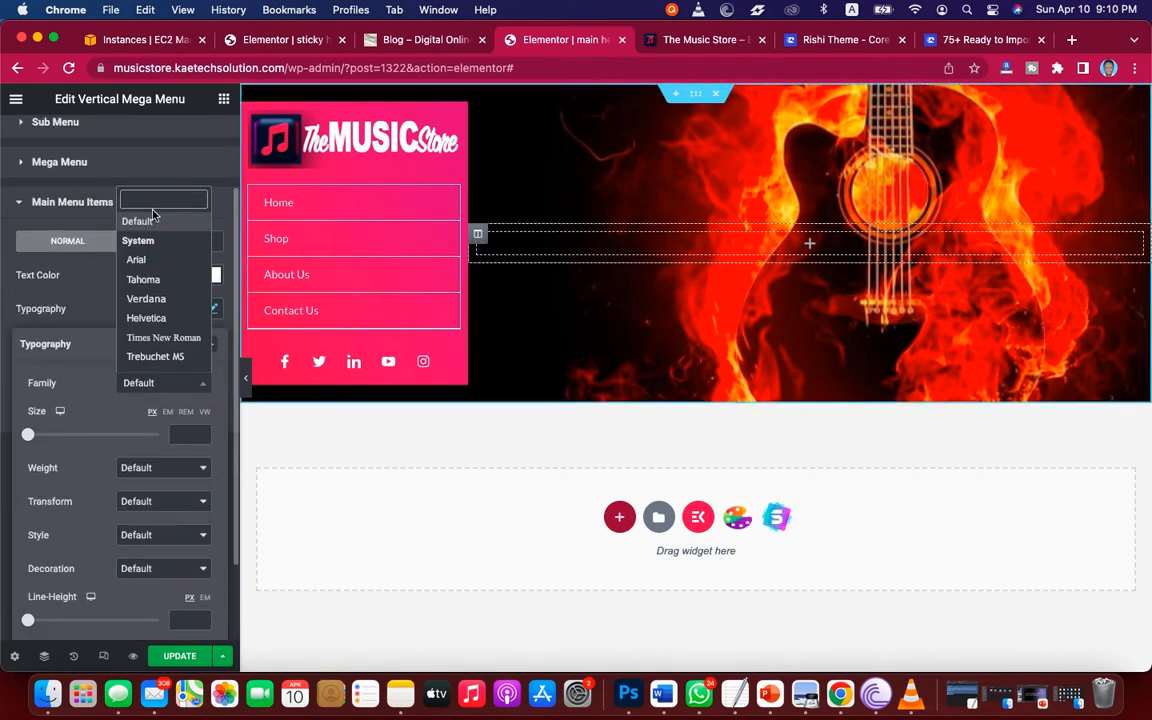
{"action": "scroll", "coordinate": [155, 200], "scroll_direction": "down", "scroll_amount": 2}
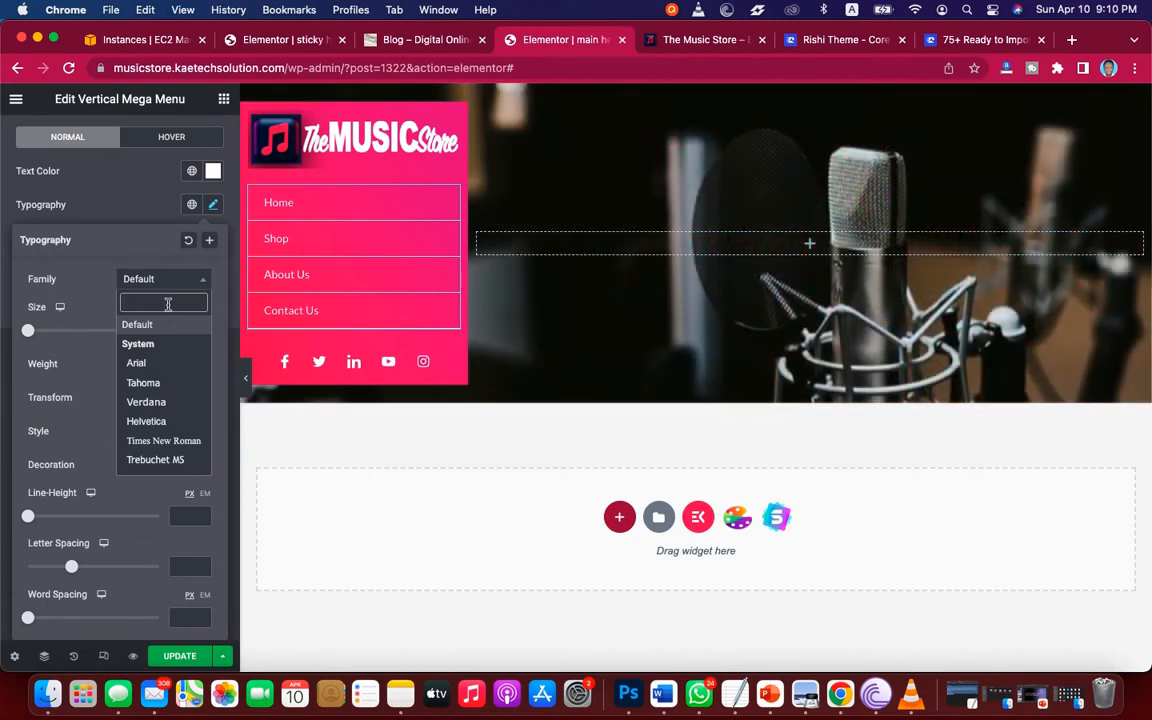
{"action": "type", "text": "monts"}
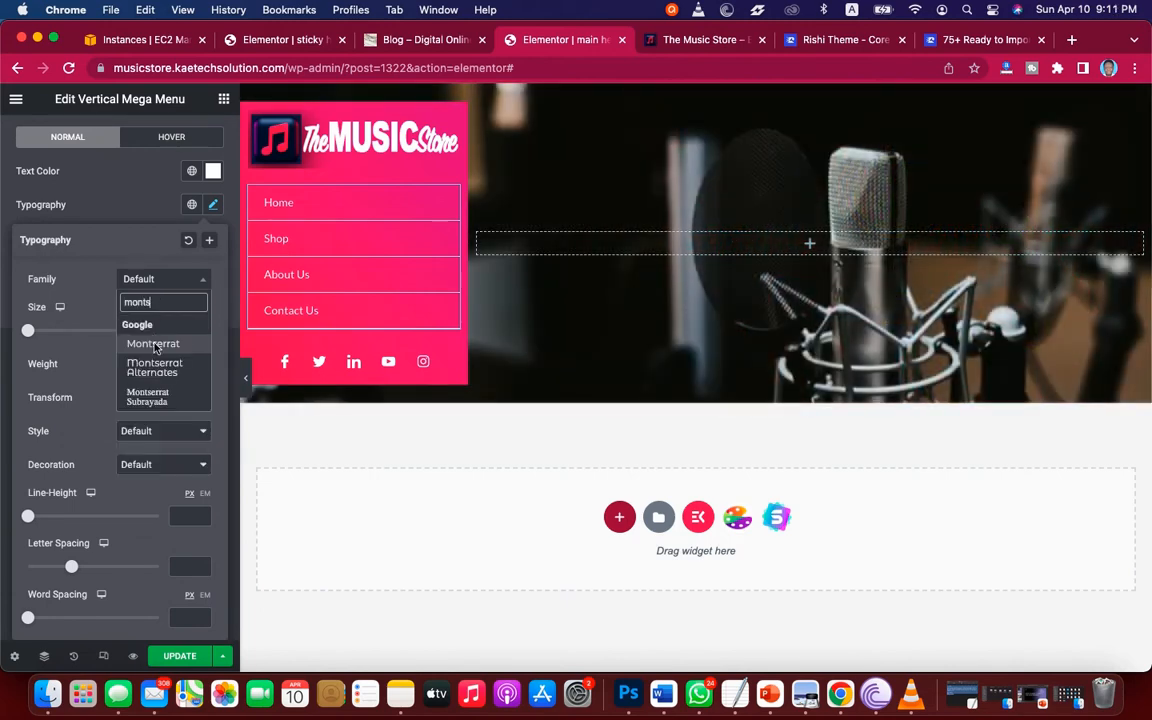
{"action": "left_click", "coordinate": [155, 345]}
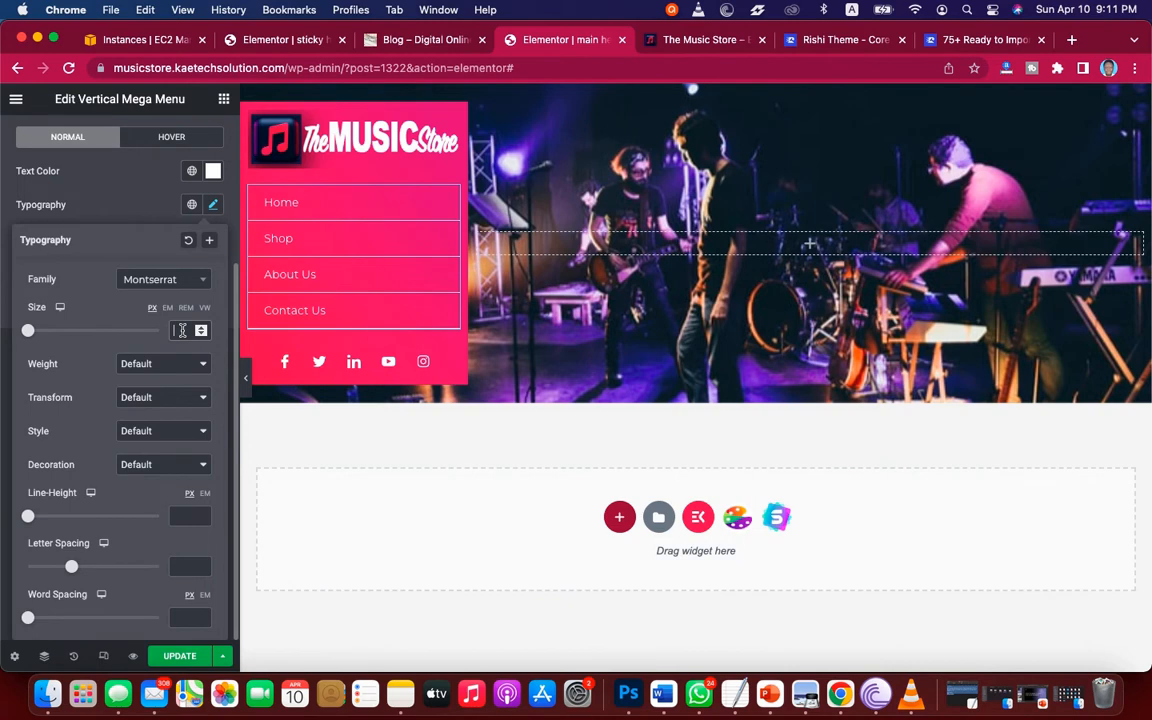
{"action": "type", "text": "20"}
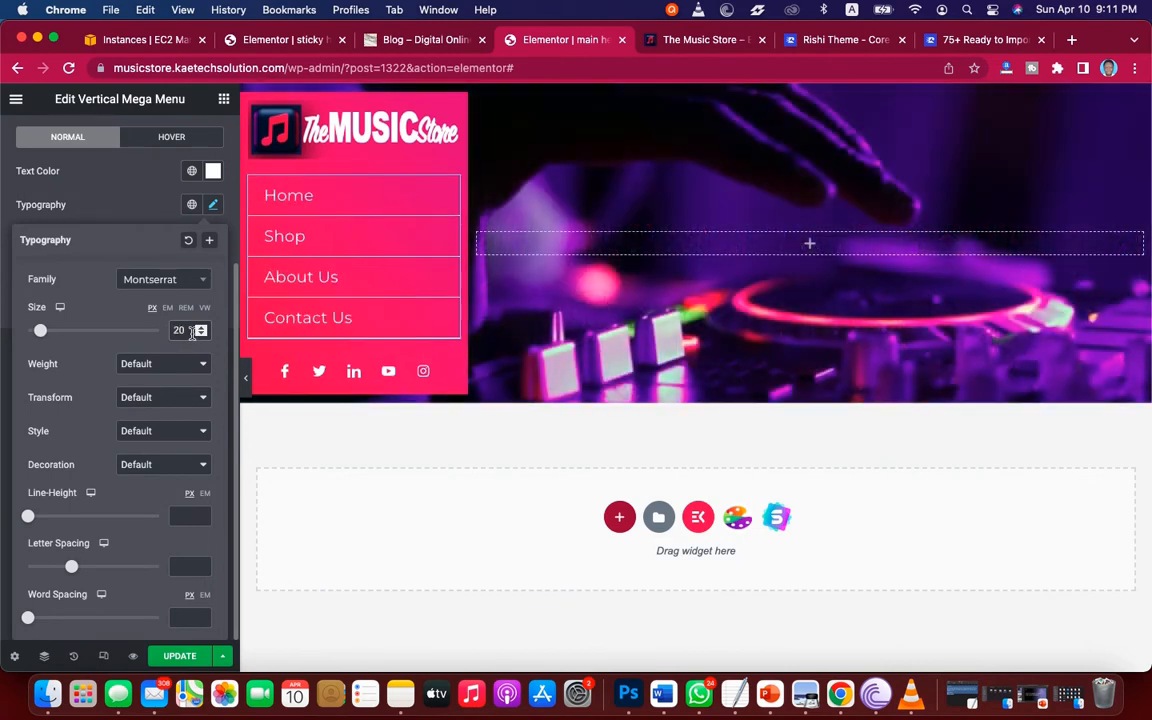
{"action": "double_click", "coordinate": [161, 330]}
{"action": "type", "text": "18"}
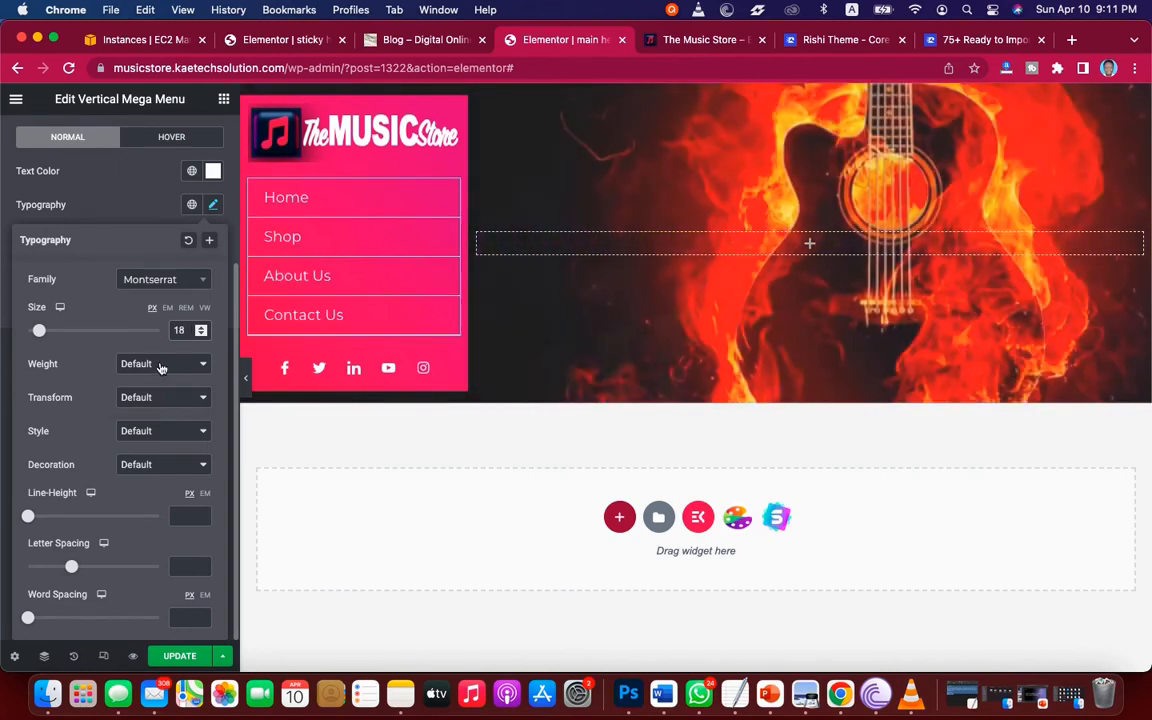
{"action": "left_click", "coordinate": [157, 365]}
{"action": "left_click", "coordinate": [155, 330]}
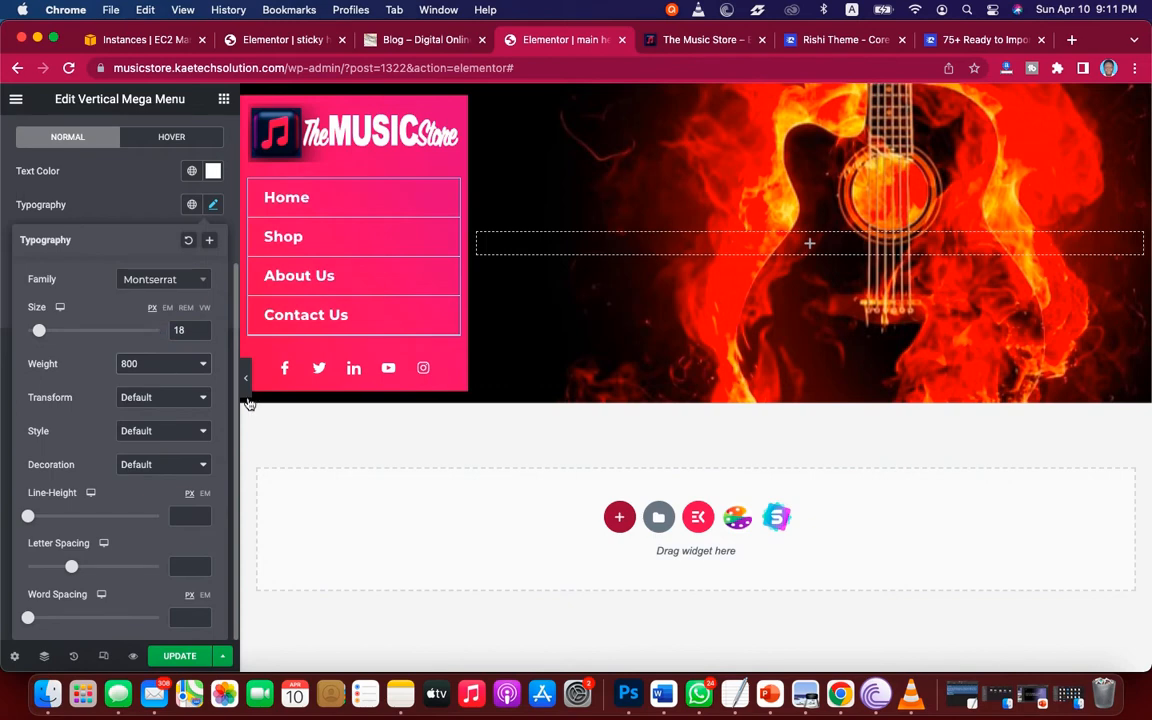
{"action": "left_click", "coordinate": [246, 386]}
- Preview the header at full width, then restore the menu's style panel
{"action": "left_click", "coordinate": [246, 385]}
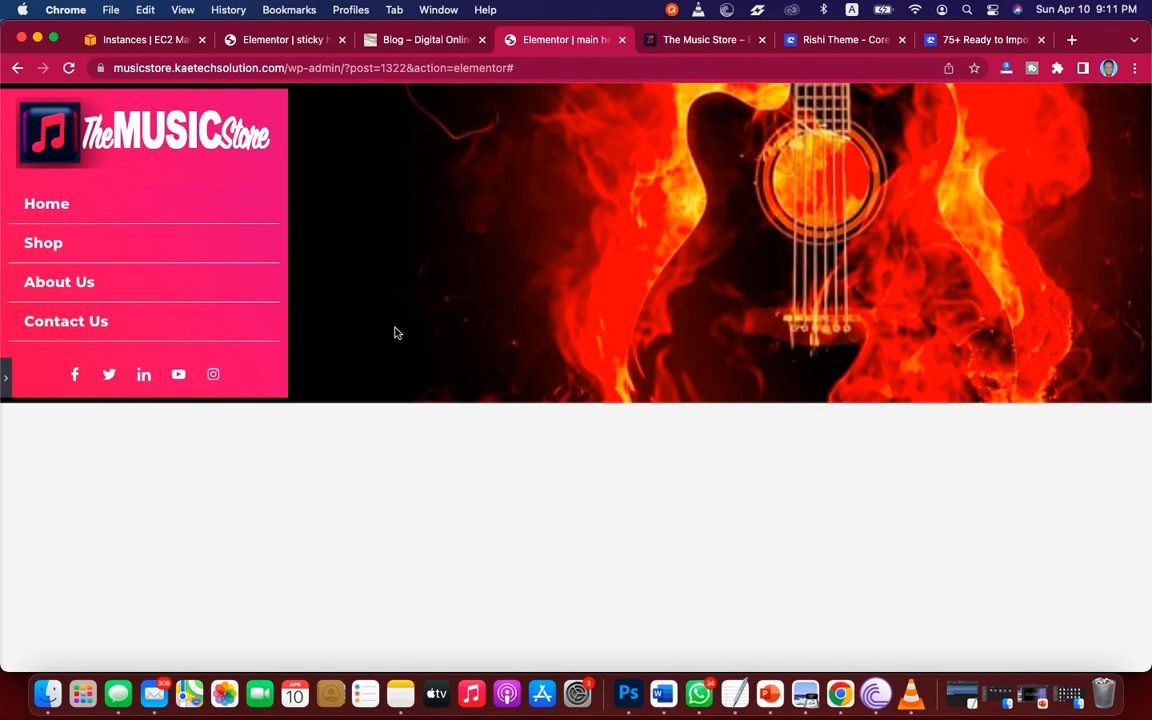
{"action": "left_click", "coordinate": [7, 378]}
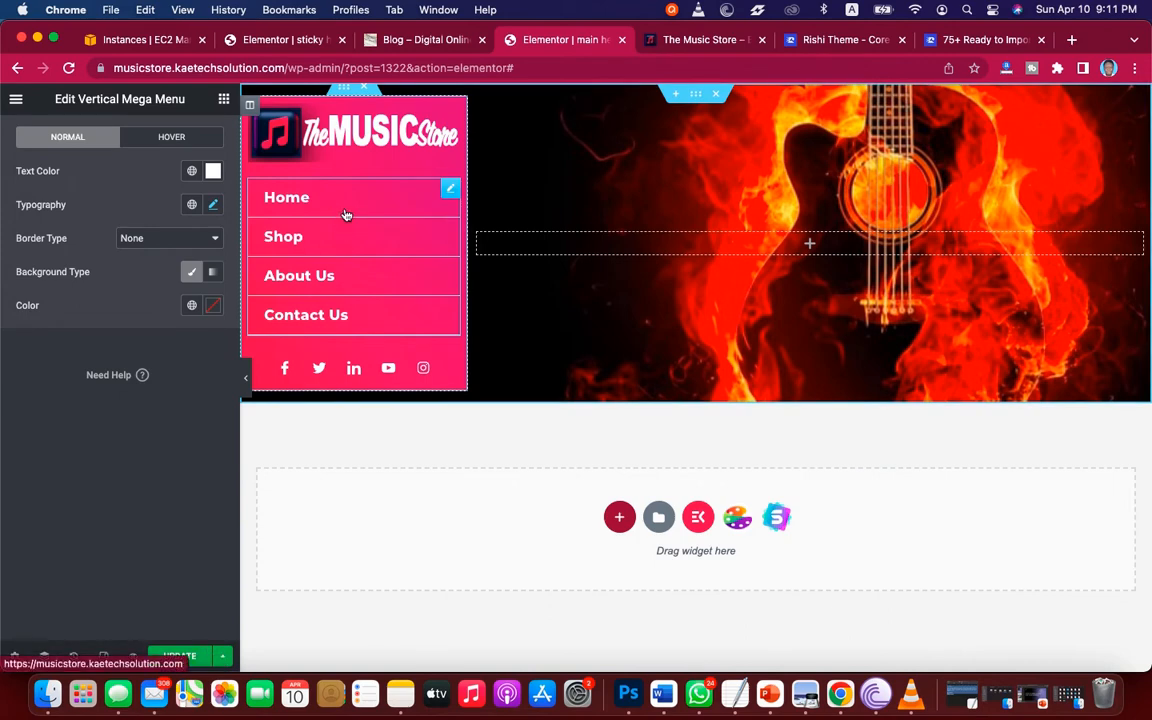
{"action": "scroll", "coordinate": [159, 265], "scroll_direction": "up", "scroll_amount": 5}
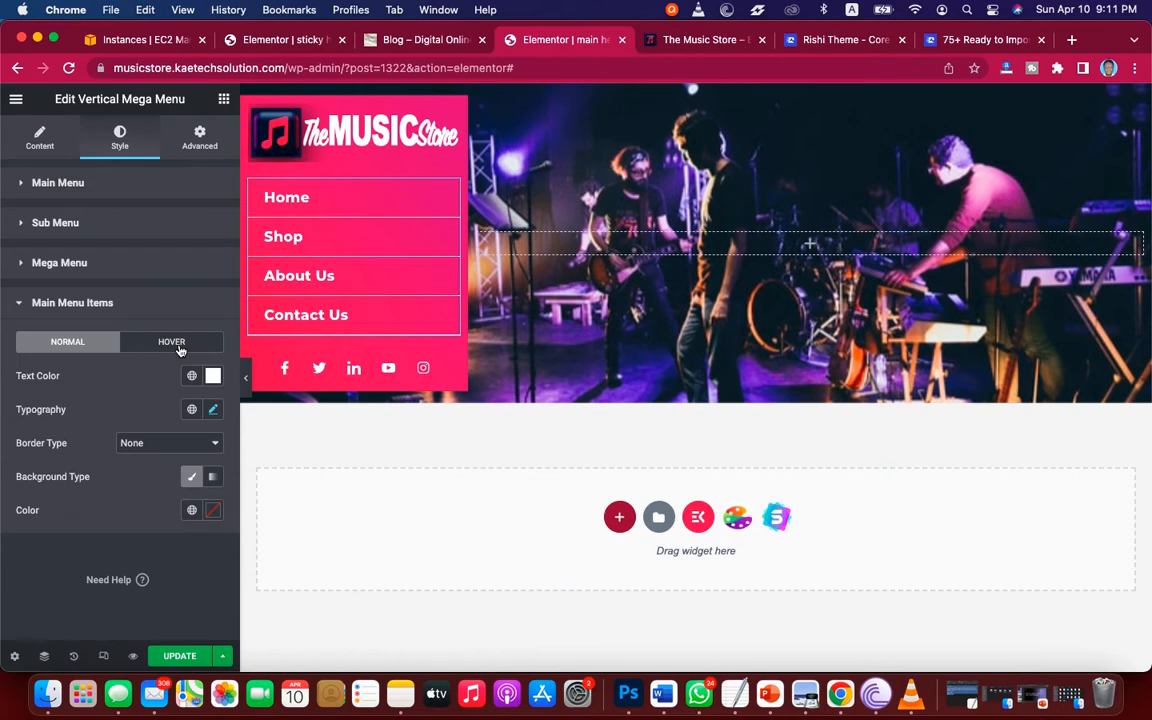
- Give hovered menu items a gradient background from purple to pink #FF3366
{"action": "left_click", "coordinate": [179, 347]}
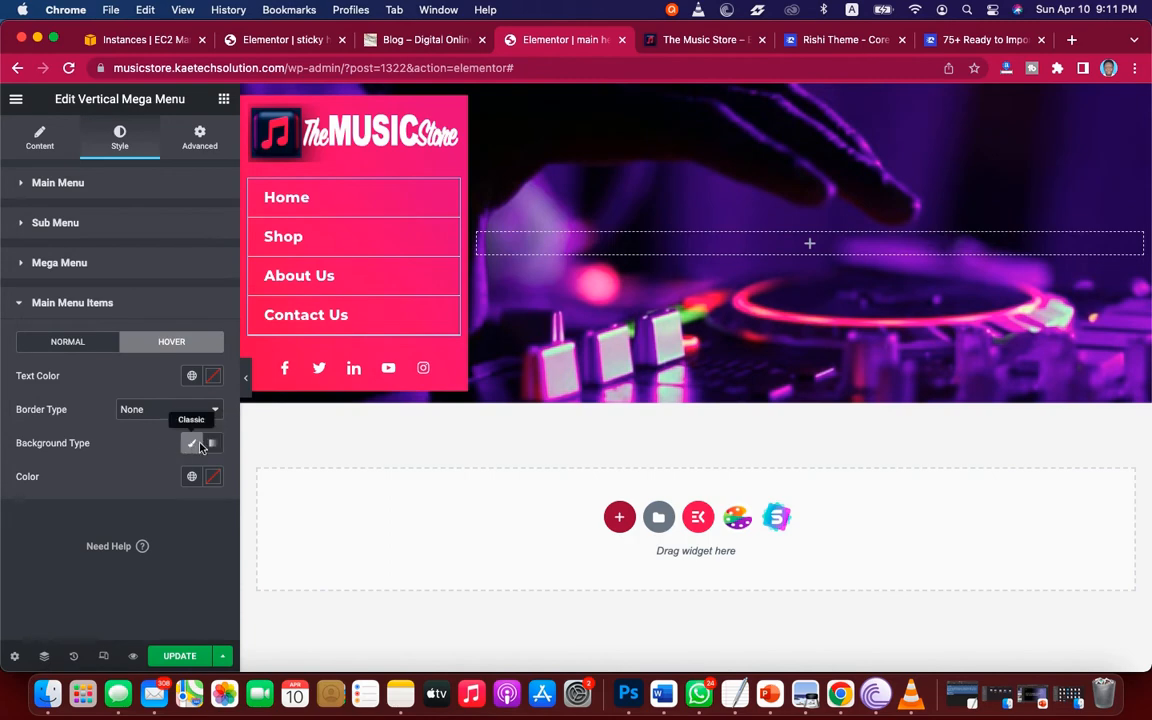
{"action": "left_click", "coordinate": [212, 446]}
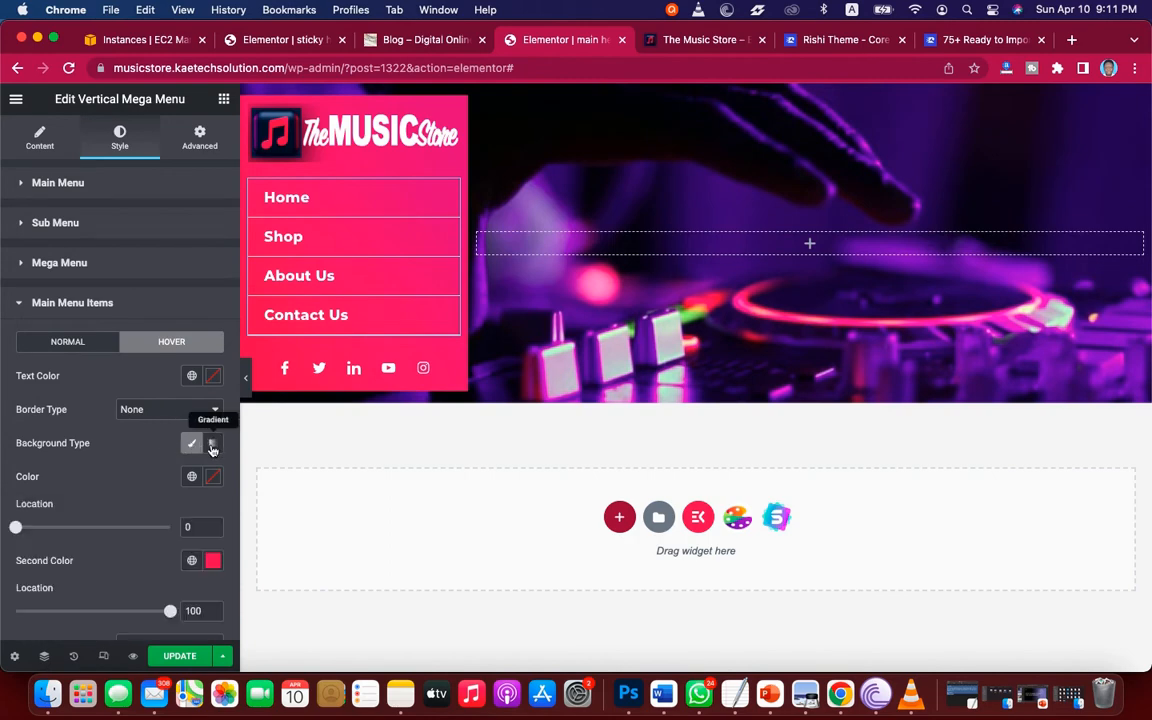
{"action": "scroll", "coordinate": [212, 445], "scroll_direction": "down", "scroll_amount": 3}
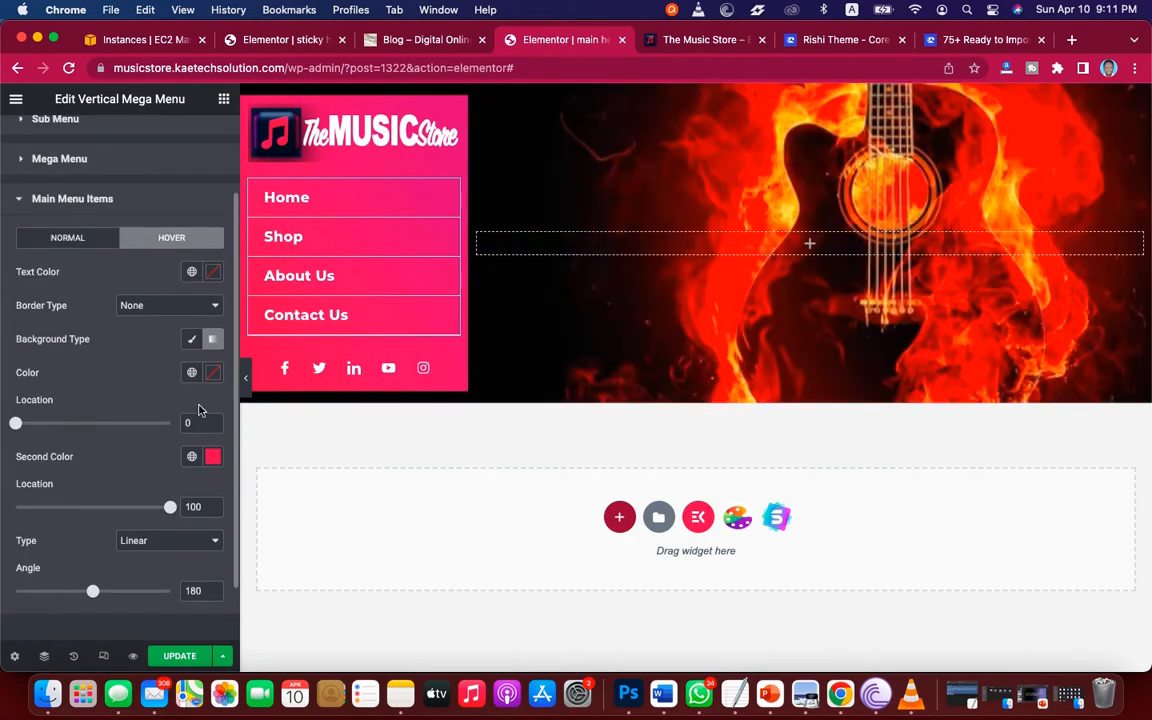
{"action": "left_click", "coordinate": [213, 373]}
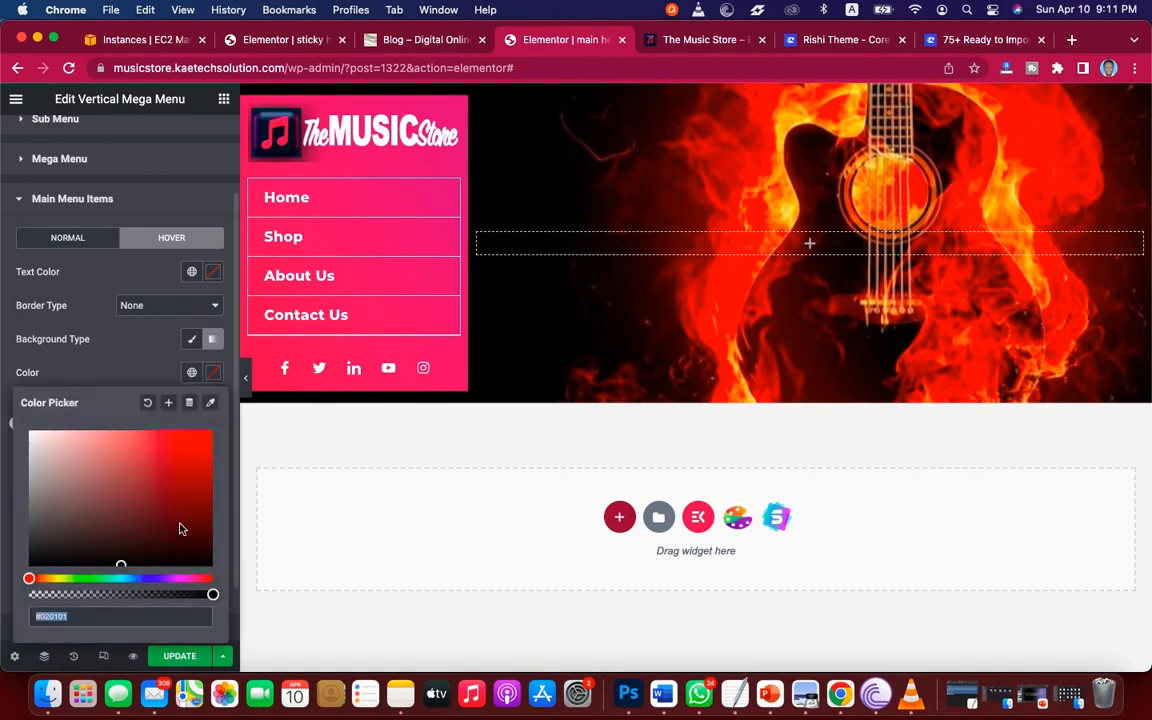
{"action": "left_click", "coordinate": [180, 579]}
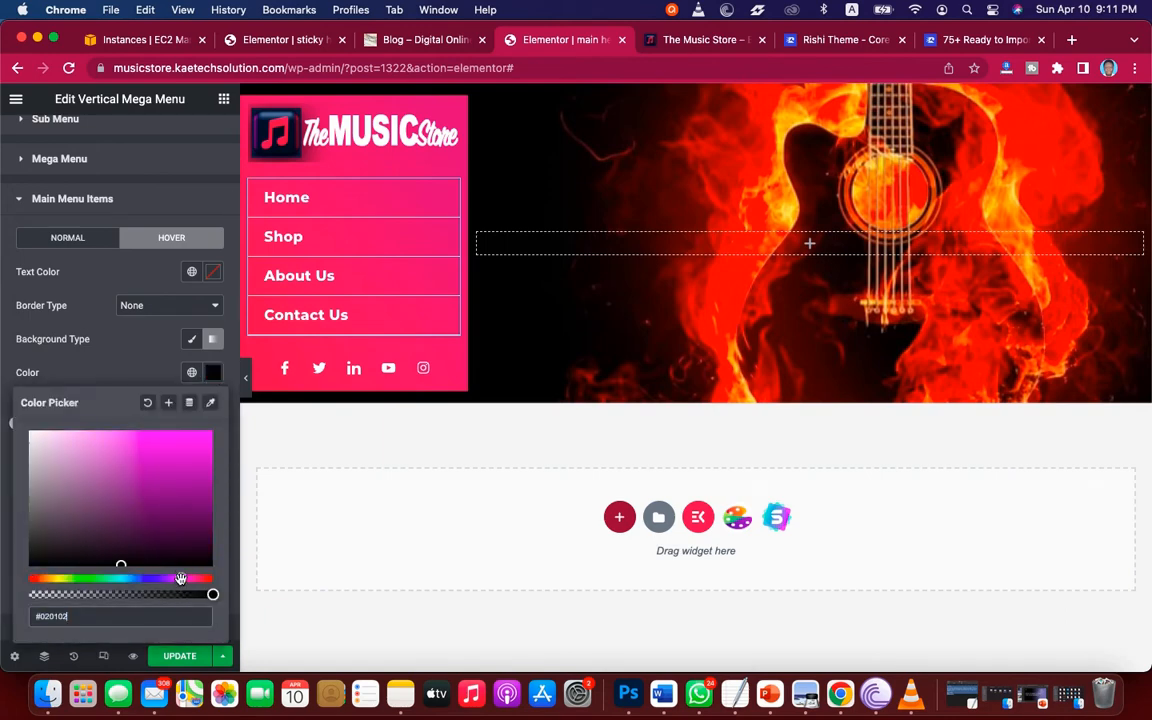
{"action": "left_click", "coordinate": [200, 484]}
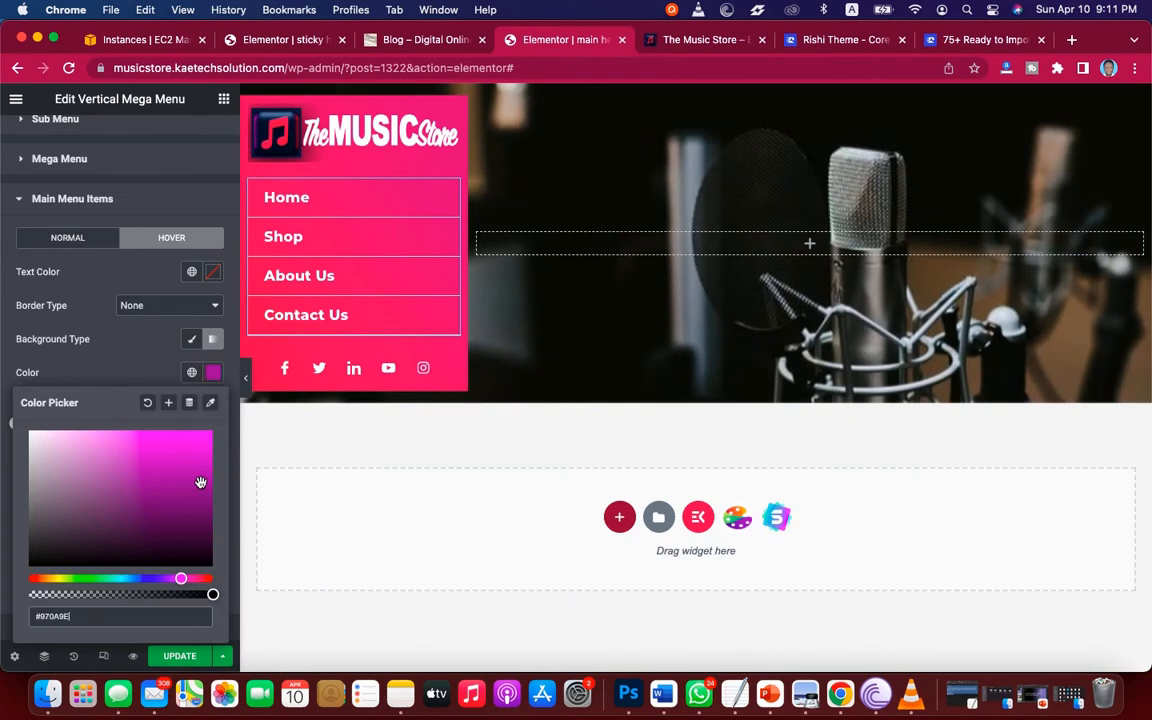
{"action": "left_click", "coordinate": [153, 385]}
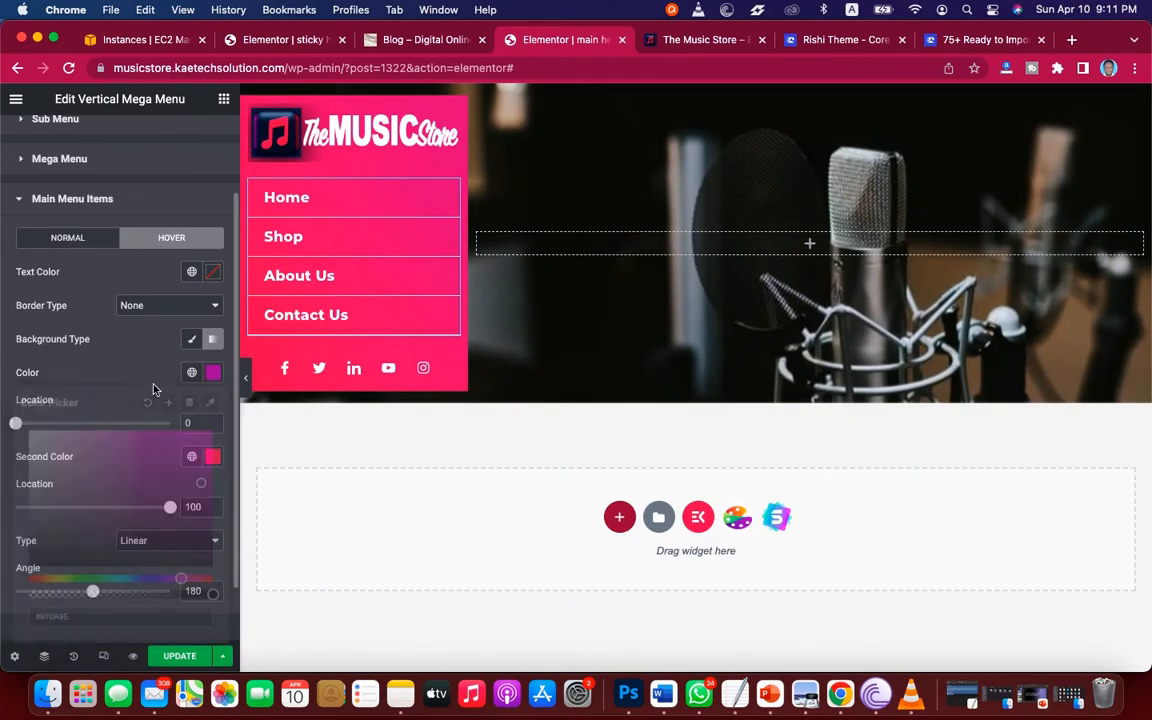
{"action": "left_click", "coordinate": [213, 456]}
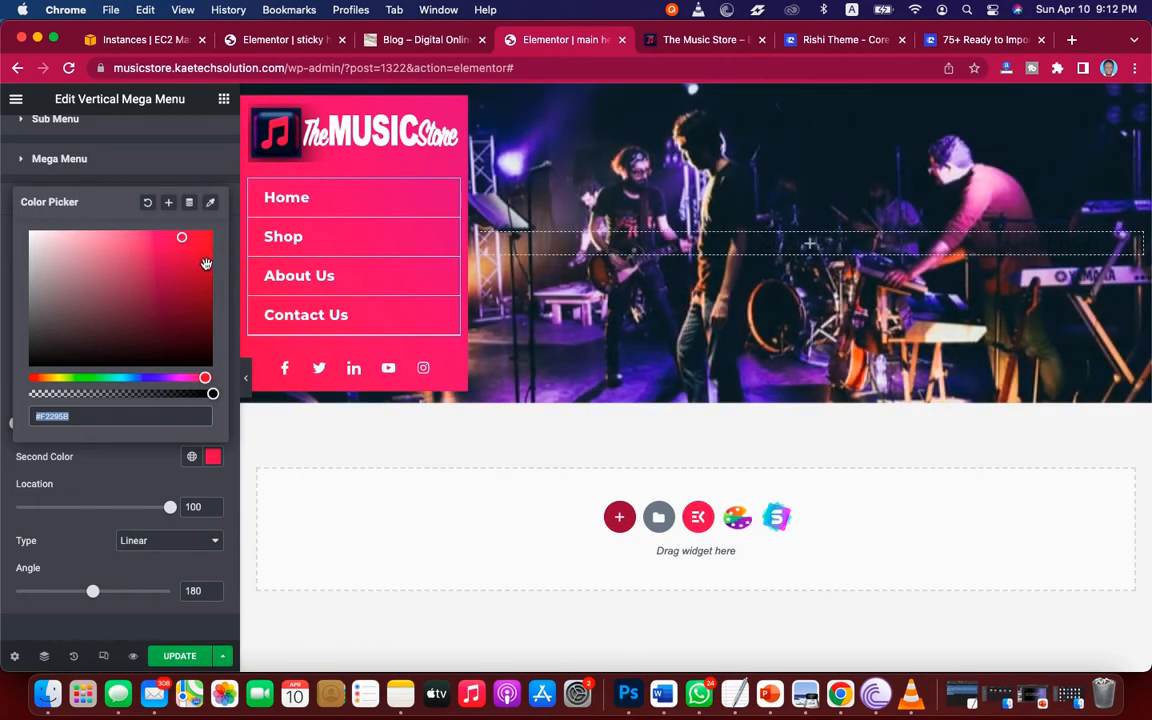
{"action": "left_click", "coordinate": [207, 258]}
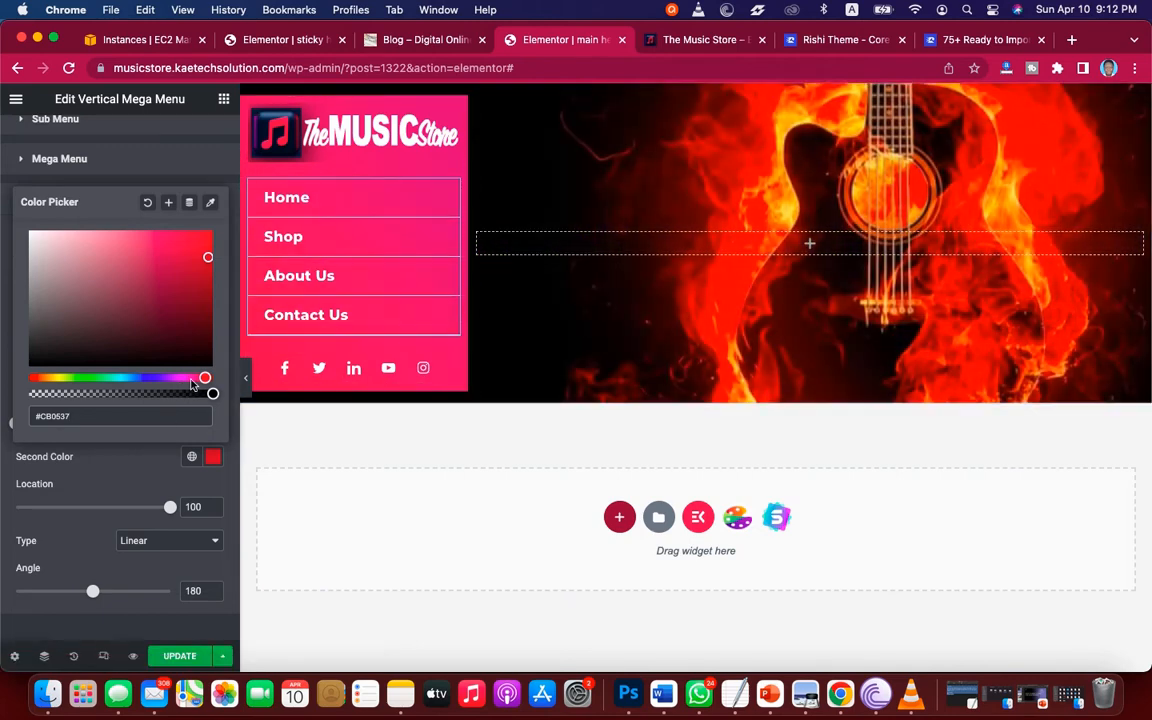
{"action": "left_click_drag", "start_coordinate": [181, 247], "coordinate": [176, 226]}
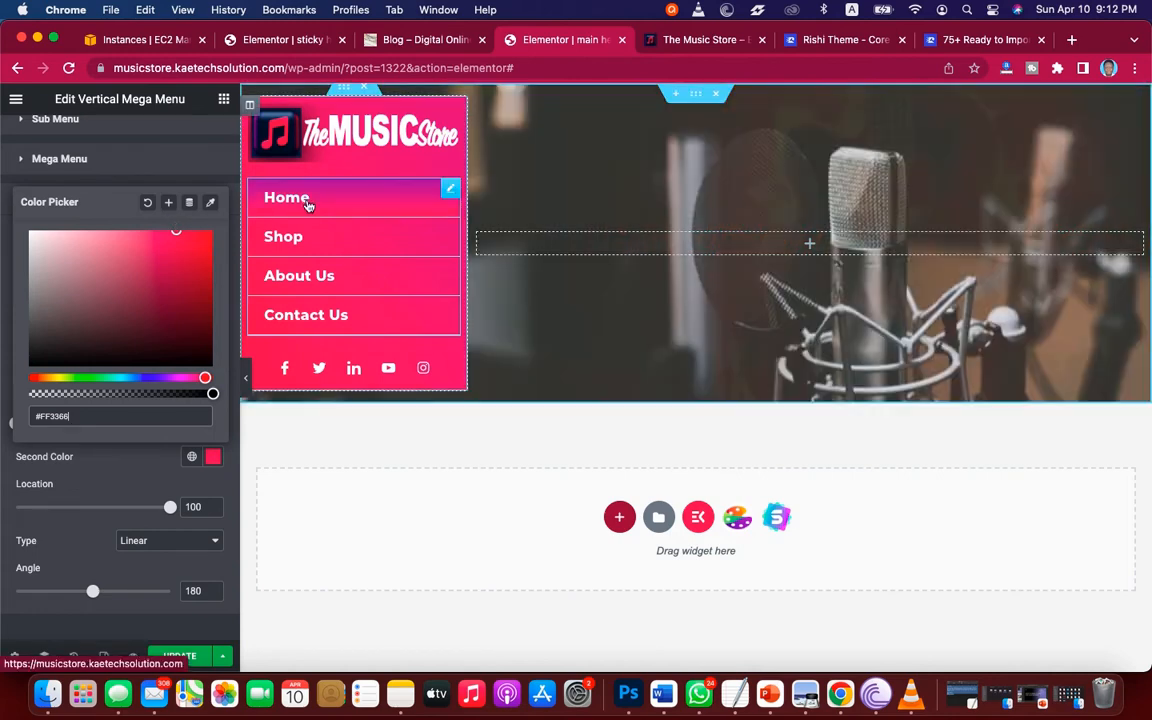
{"action": "left_click", "coordinate": [117, 475]}
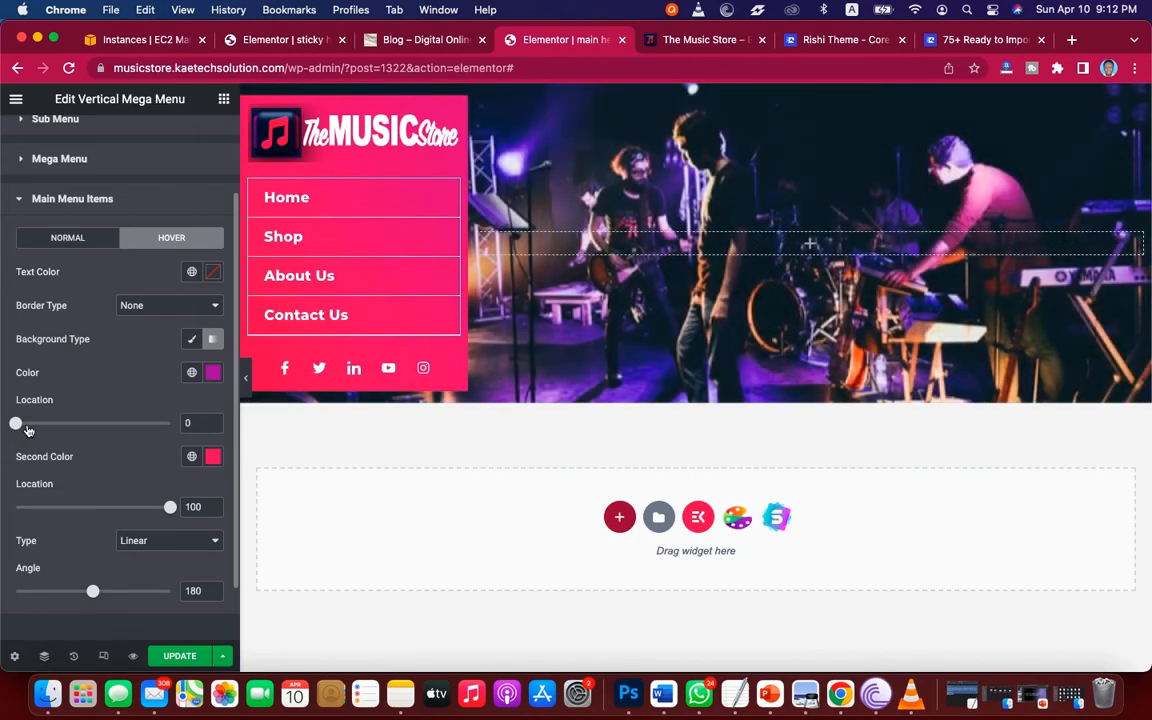
- Set the hover gradient stops to 9 and 90 and the angle to 280
{"action": "left_click_drag", "start_coordinate": [16, 425], "coordinate": [30, 427]}
{"action": "left_click_drag", "start_coordinate": [168, 509], "coordinate": [155, 509]}
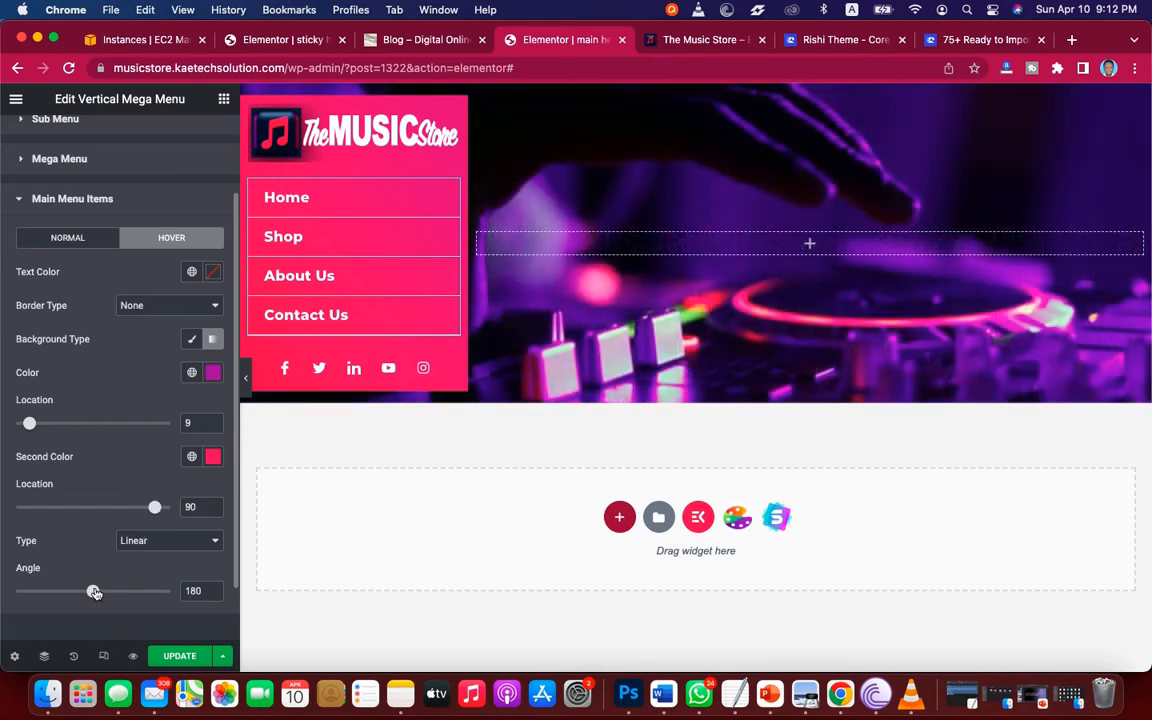
{"action": "left_click_drag", "start_coordinate": [94, 592], "coordinate": [136, 592]}
- Update the header template and check it in a full-width preview before returning to the editor
{"action": "left_click", "coordinate": [180, 655]}
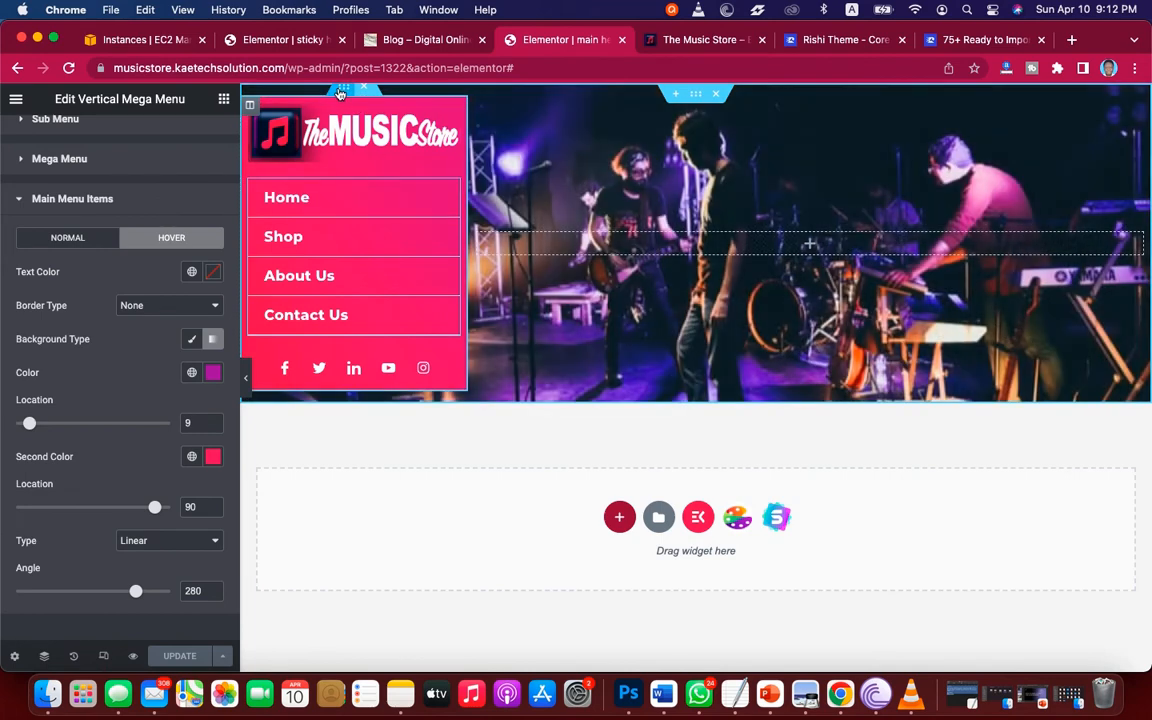
{"action": "left_click", "coordinate": [247, 379]}
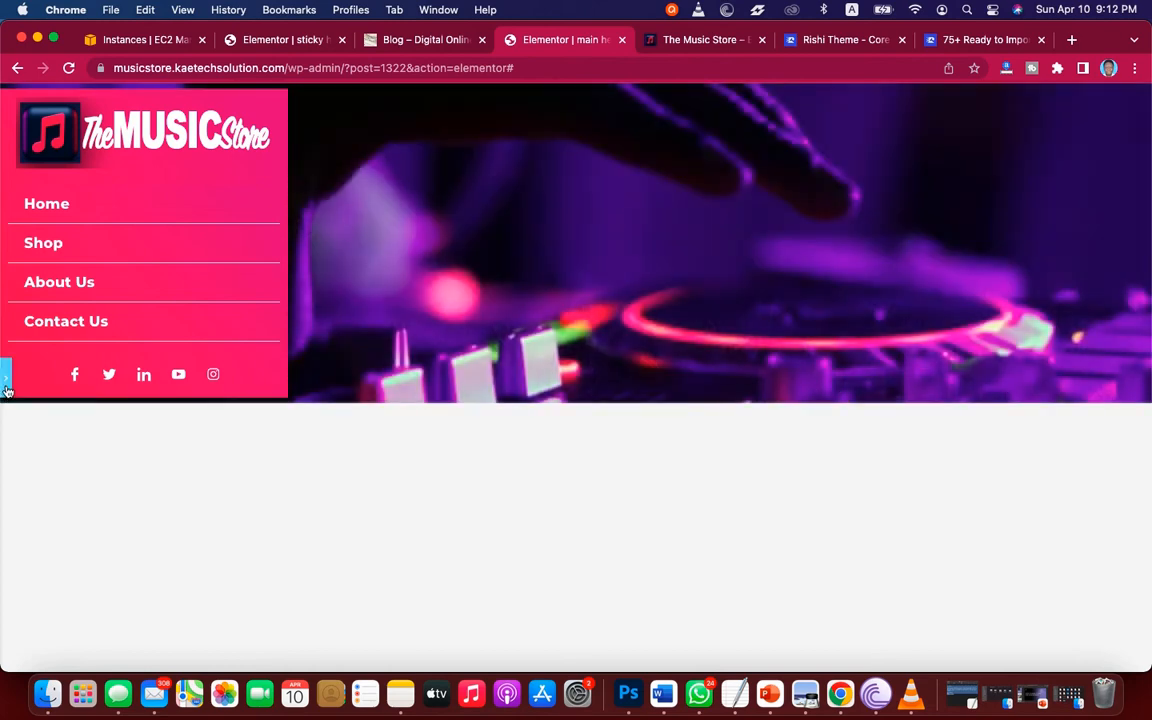
{"action": "left_click", "coordinate": [6, 388]}
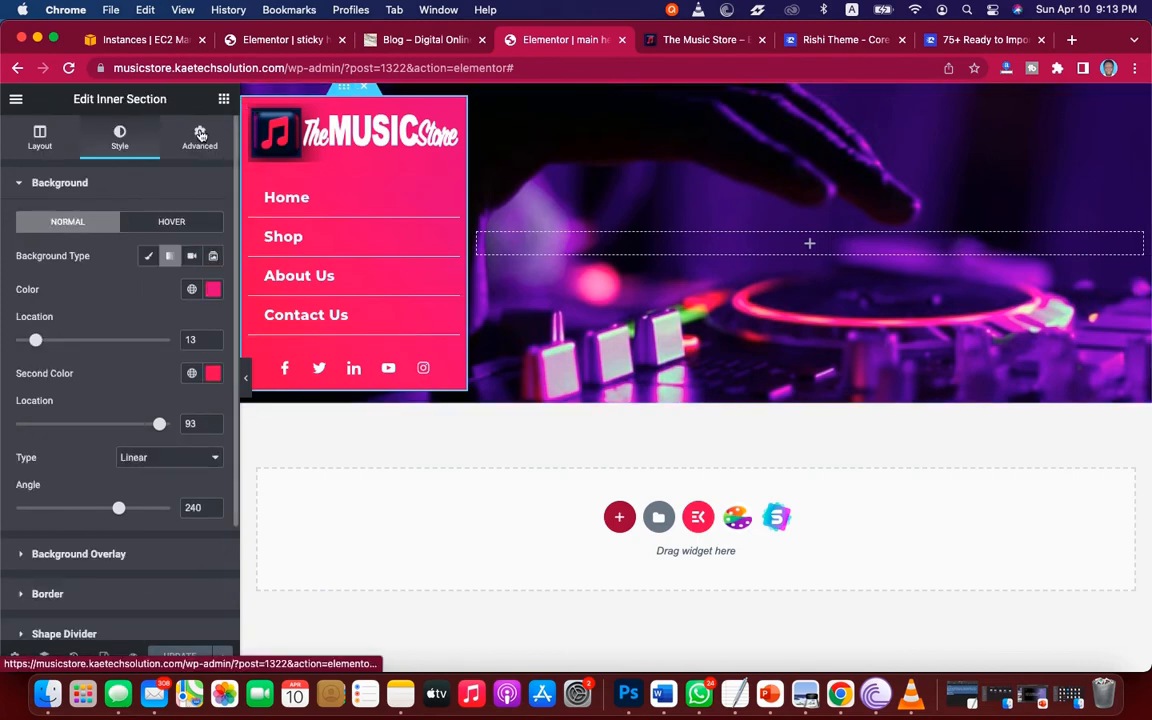
- Set the inner section's padding to 0 on all four sides
{"action": "left_click", "coordinate": [200, 134]}
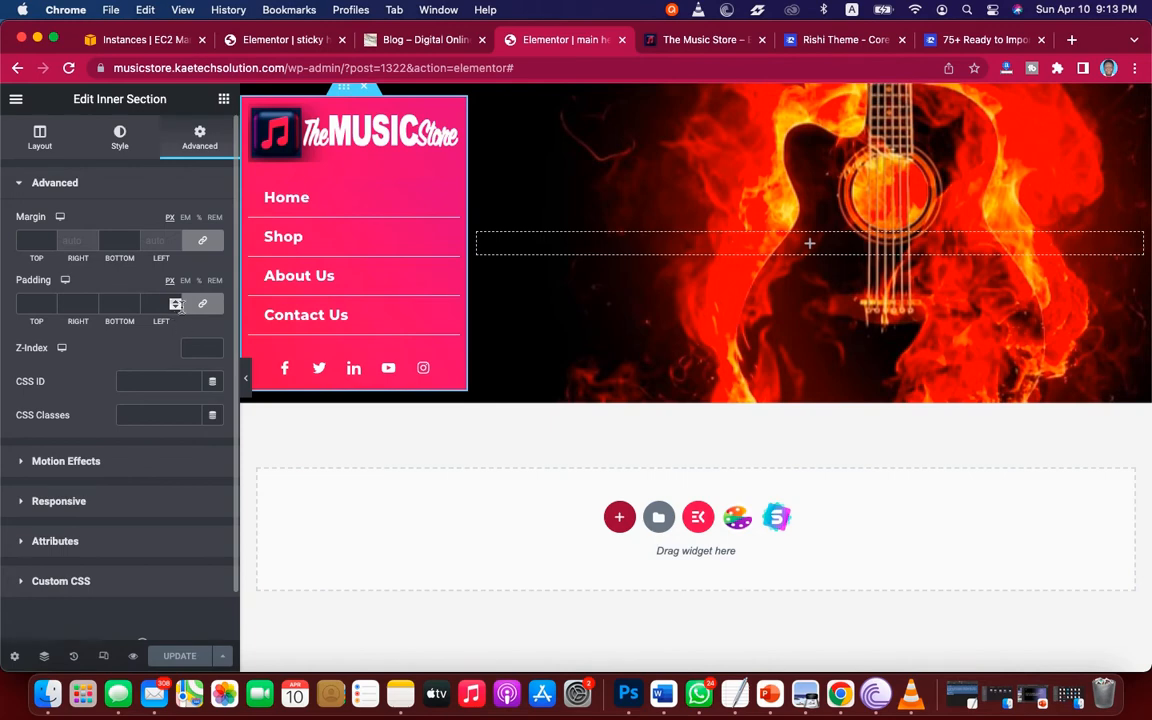
{"action": "left_click", "coordinate": [204, 307]}
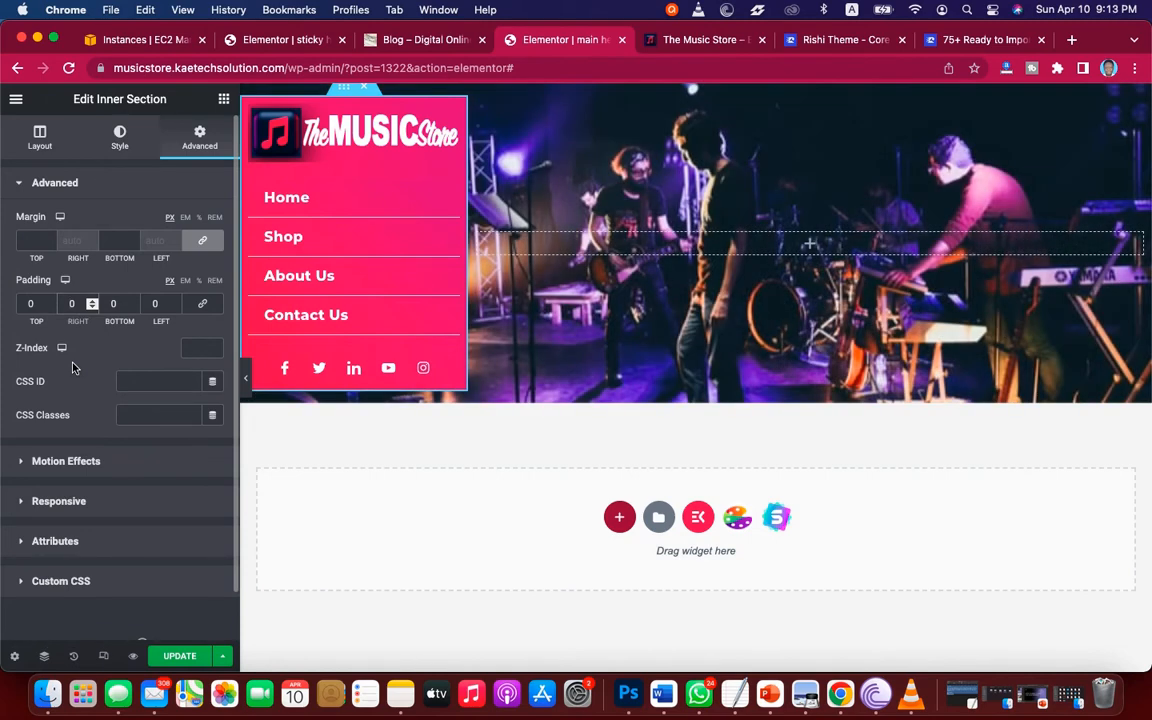
{"action": "type", "text": "180"}
{"action": "key", "text": "BackSpace"}
{"action": "left_click", "coordinate": [151, 304]}
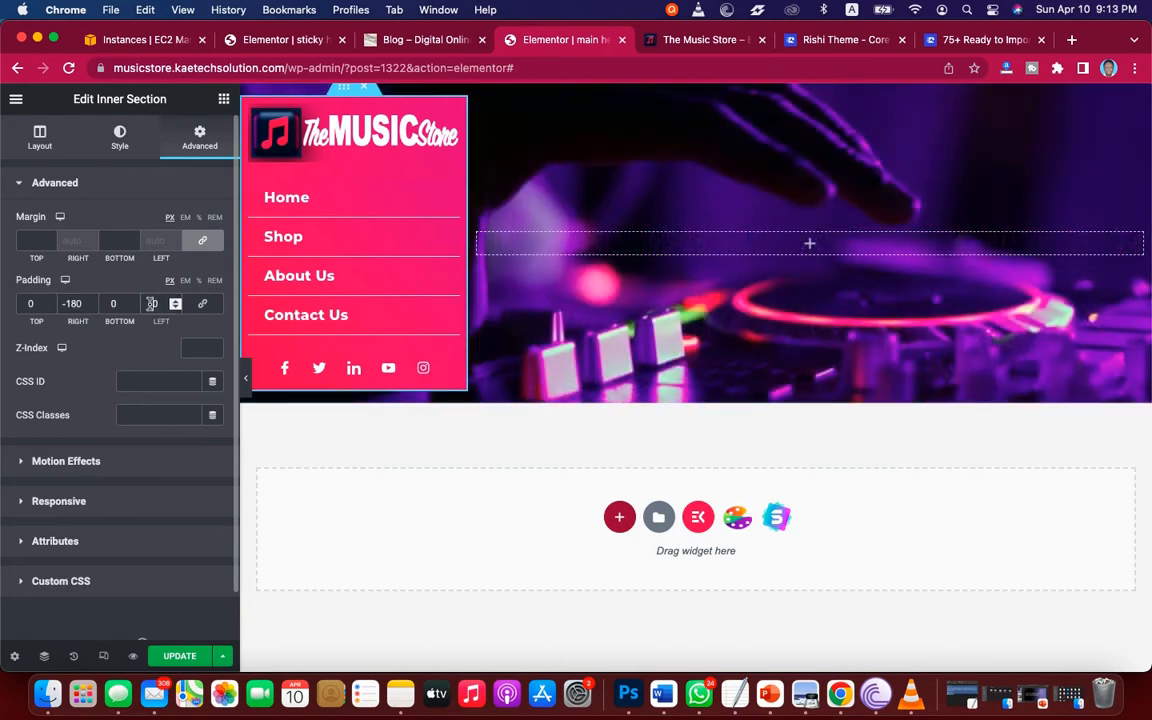
{"action": "type", "text": "180"}
{"action": "key", "text": "BackSpace"}
{"action": "key", "text": "BackSpace"}
{"action": "key", "text": "BackSpace"}
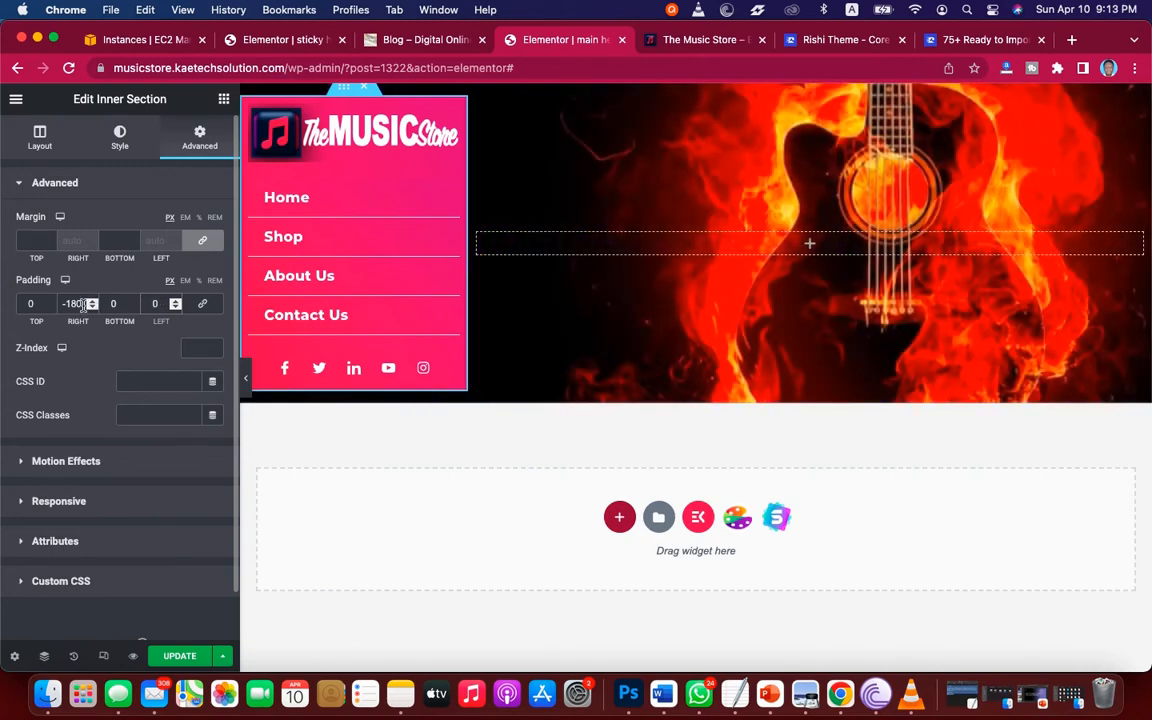
{"action": "left_click_drag", "start_coordinate": [82, 304], "coordinate": [62, 304]}
{"action": "type", "text": "0"}
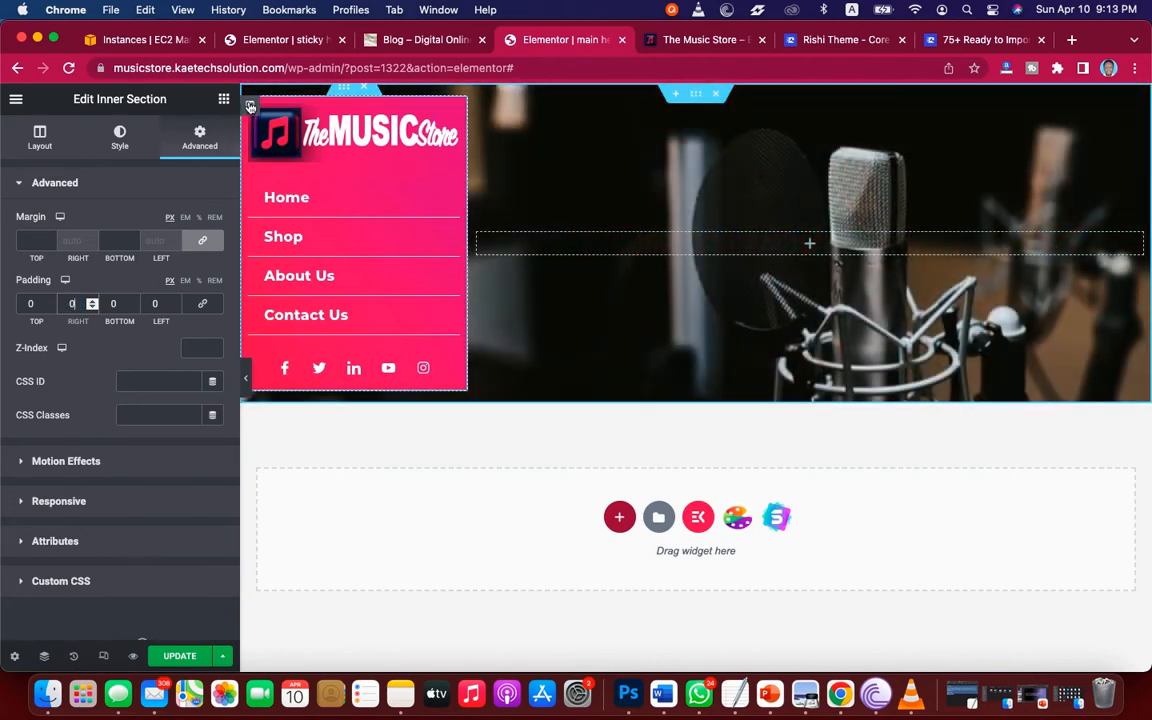
{"action": "left_click", "coordinate": [250, 106]}
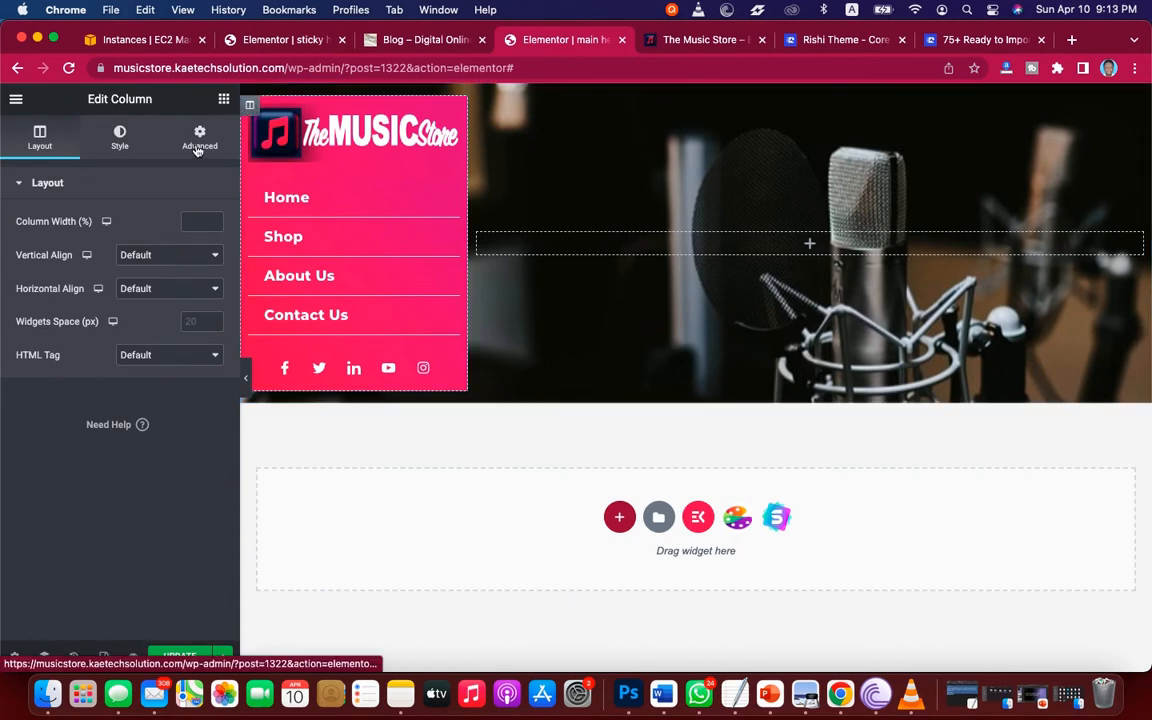
- Unlink the column margin and set top 0, right -180, bottom 0, left 180 px
{"action": "left_click", "coordinate": [198, 148]}
{"action": "left_click", "coordinate": [202, 240]}
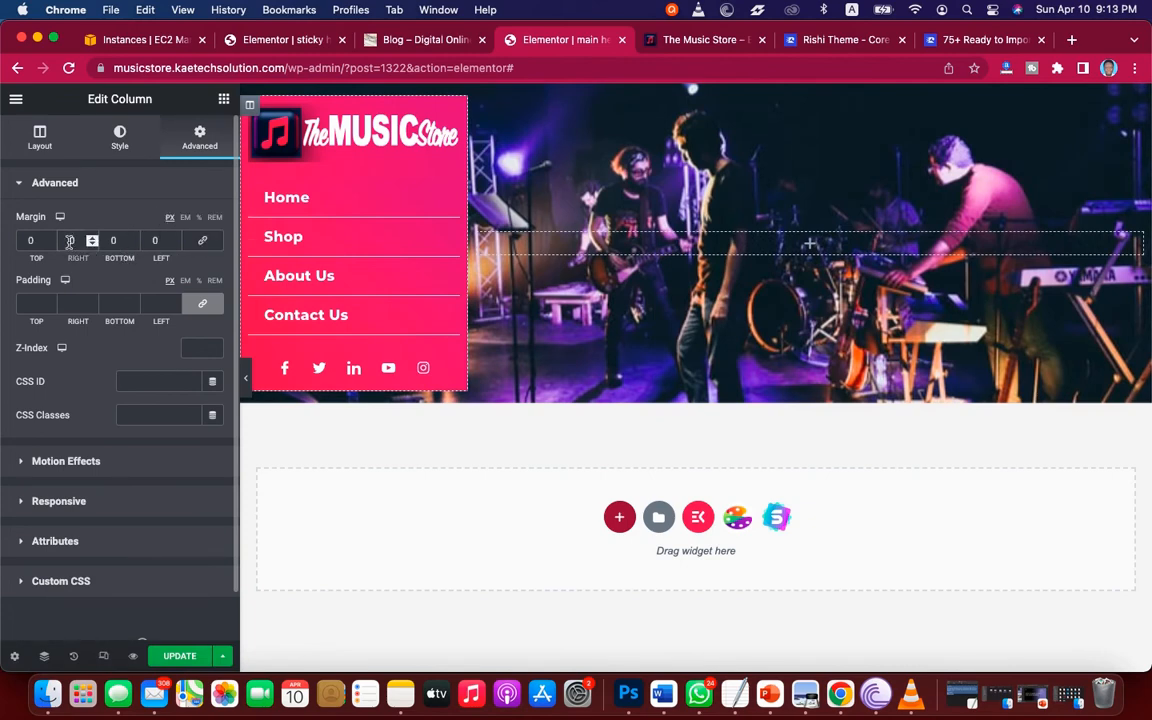
{"action": "type", "text": "100"}
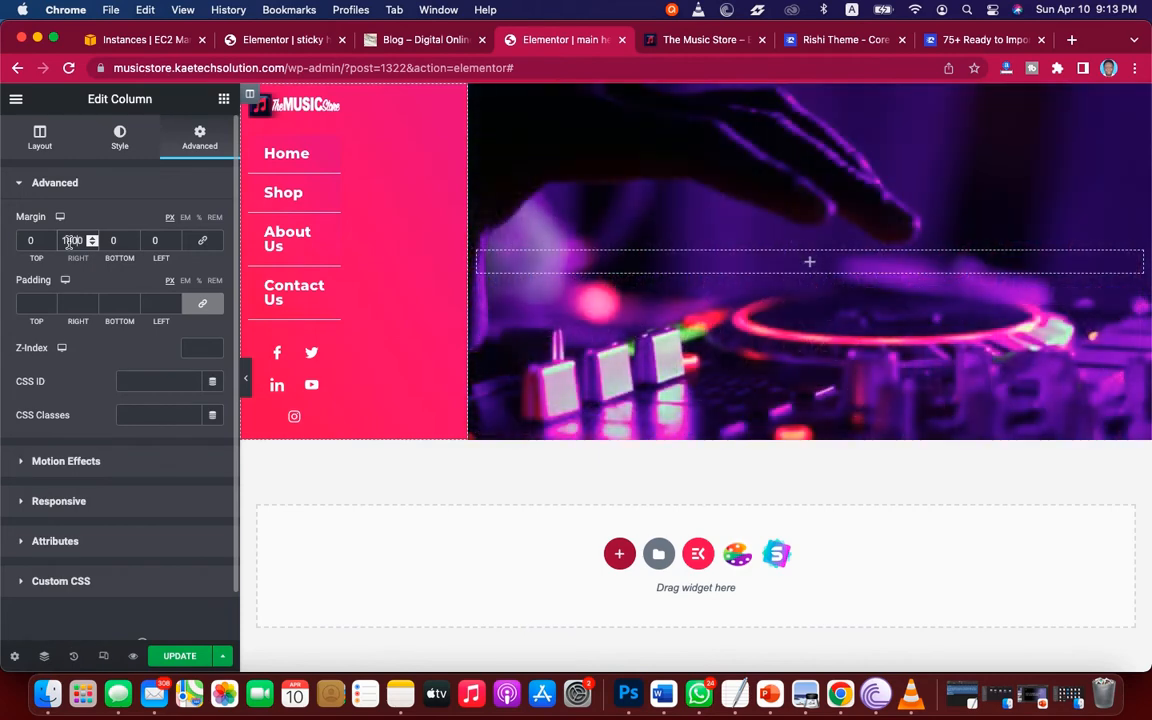
{"action": "left_click", "coordinate": [150, 241]}
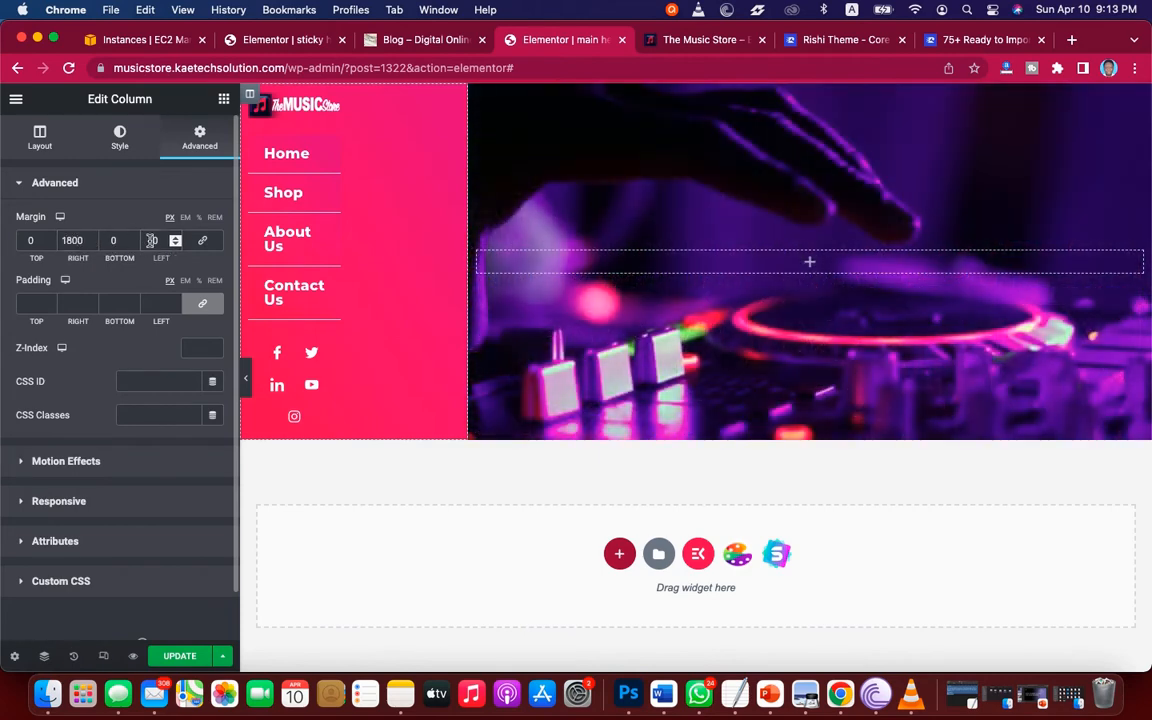
{"action": "type", "text": "1800"}
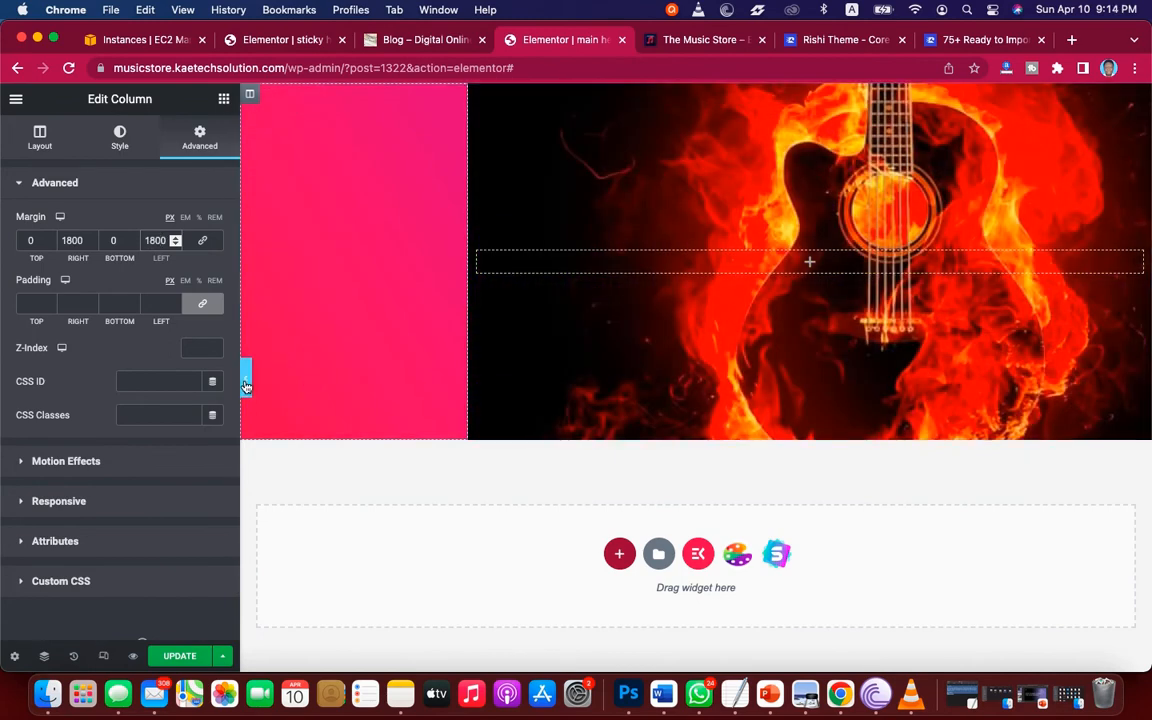
{"action": "key", "text": "BackSpace"}
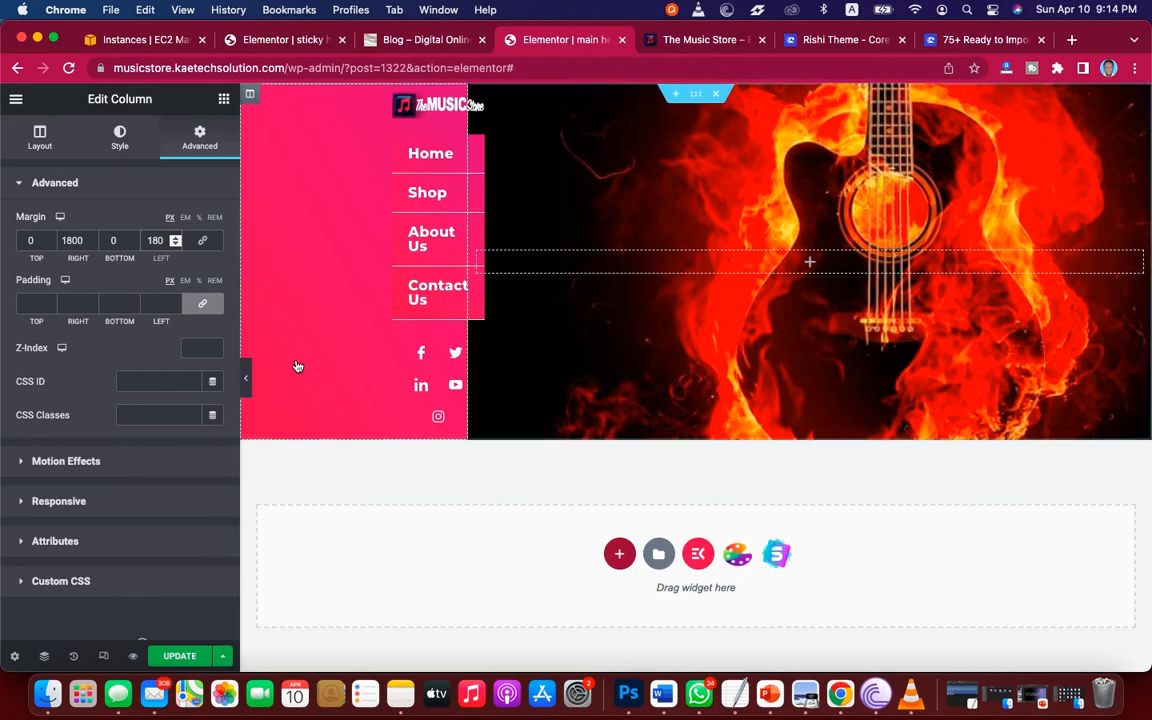
{"action": "left_click", "coordinate": [84, 240]}
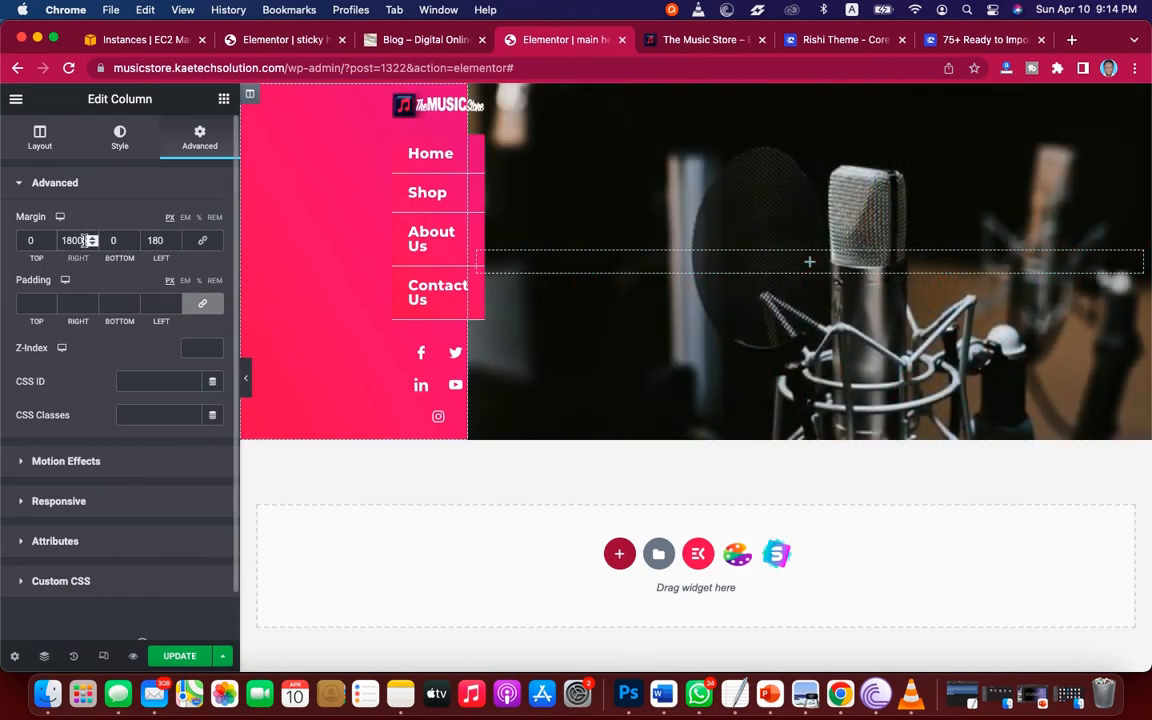
{"action": "key", "text": "BackSpace"}
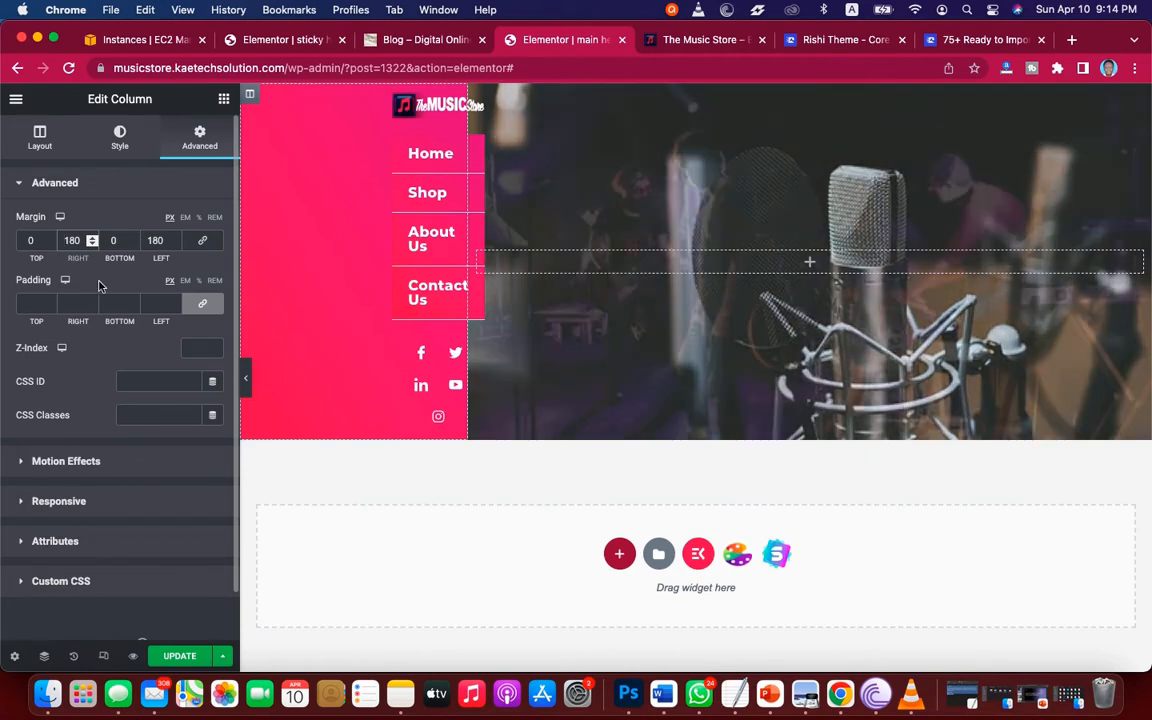
{"action": "type", "text": "-"}
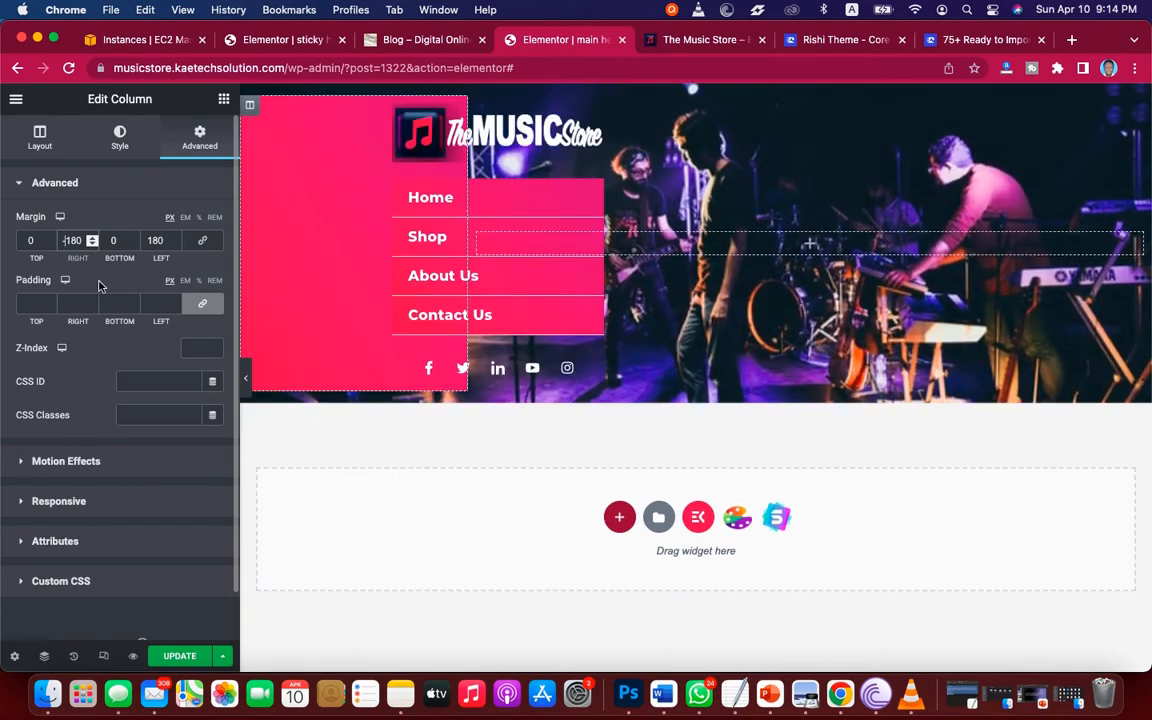
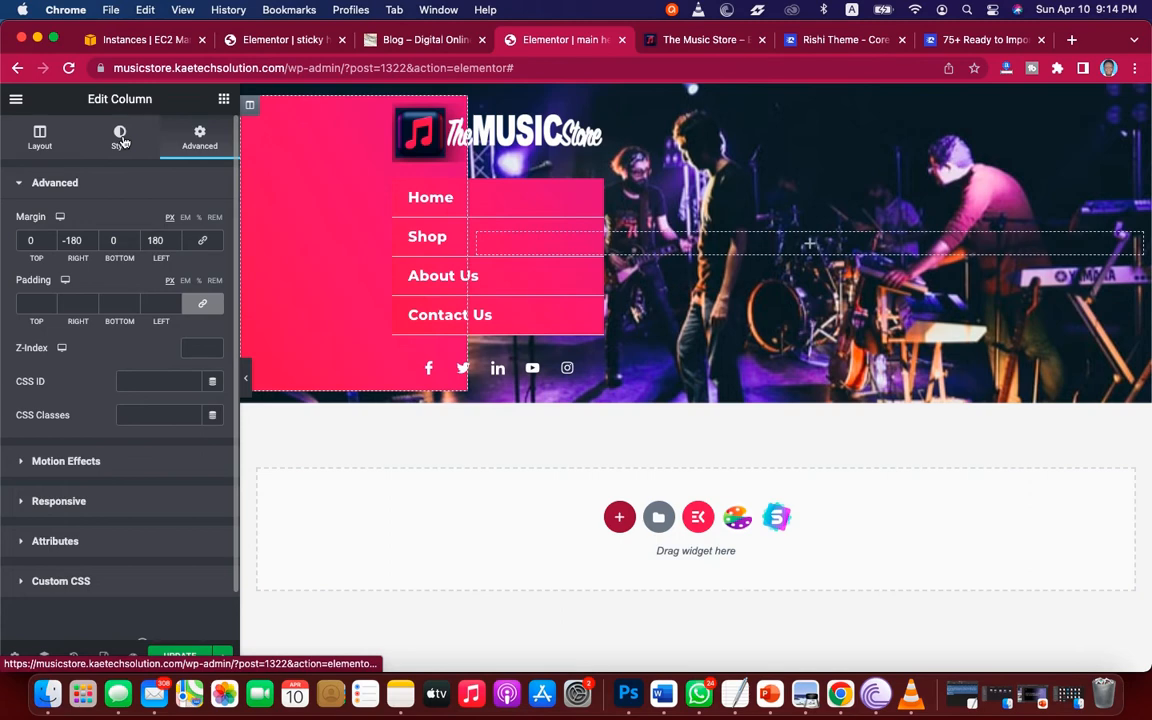
- Switch the menu column background to Gradient with first colour #D1207C
{"action": "left_click", "coordinate": [120, 140]}
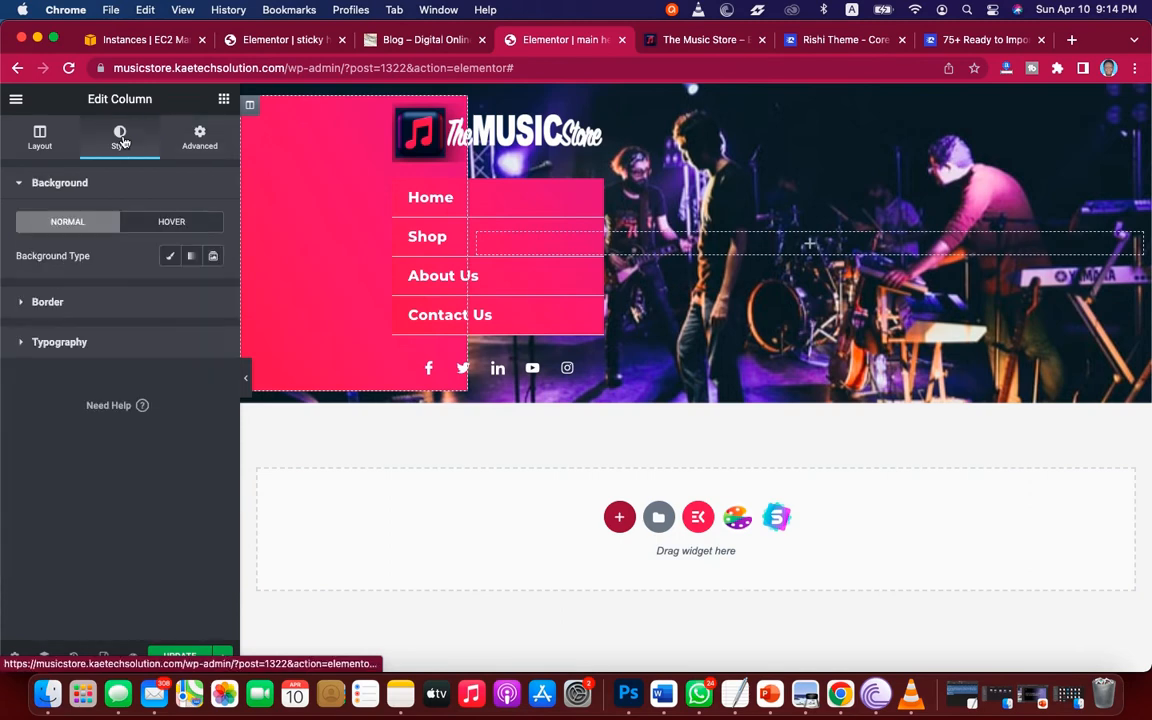
{"action": "left_click", "coordinate": [192, 258]}
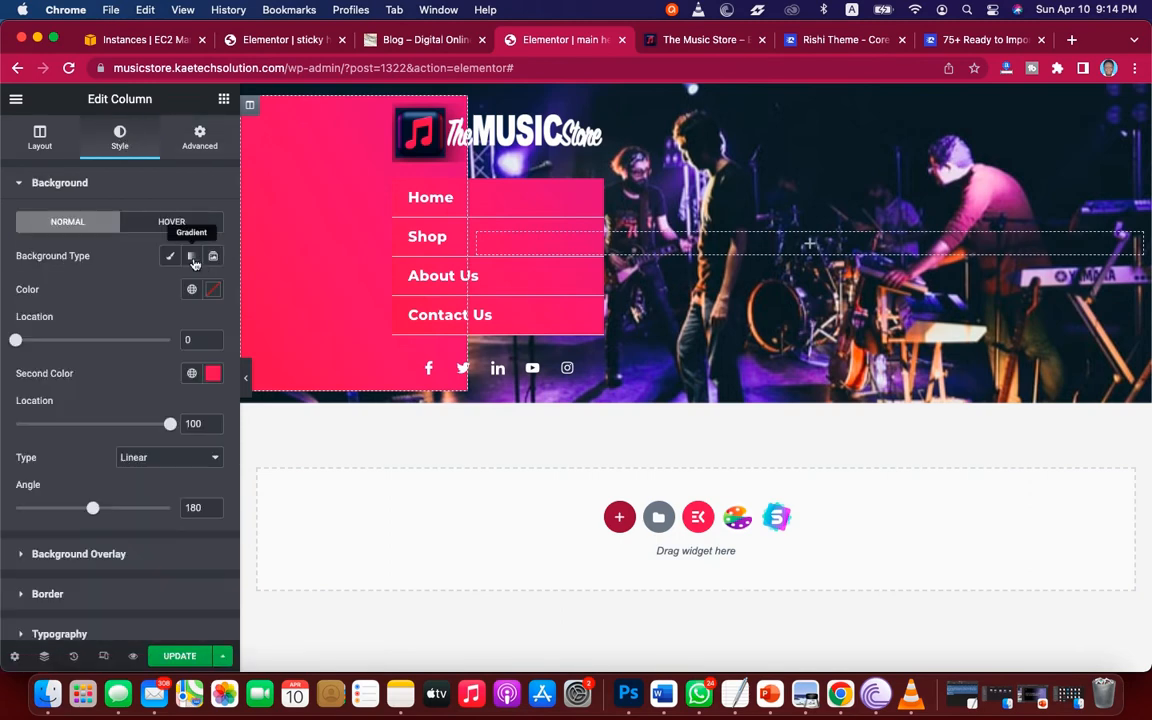
{"action": "left_click", "coordinate": [212, 291]}
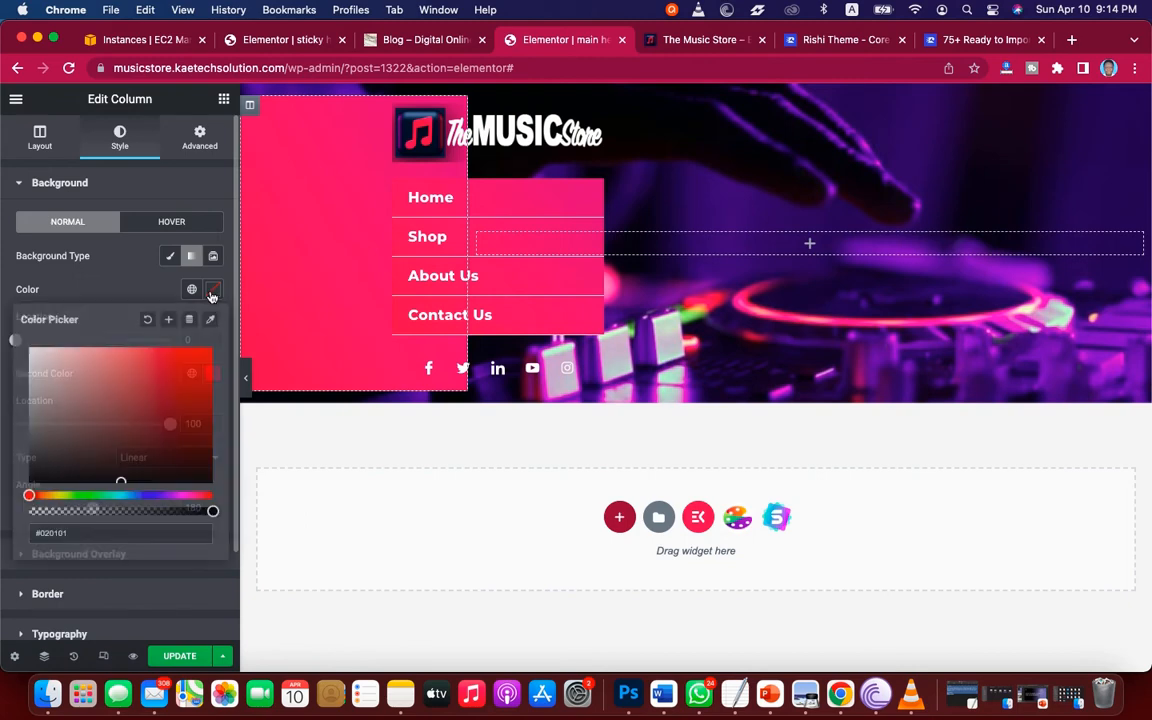
{"action": "type", "text": "#D1207C"}
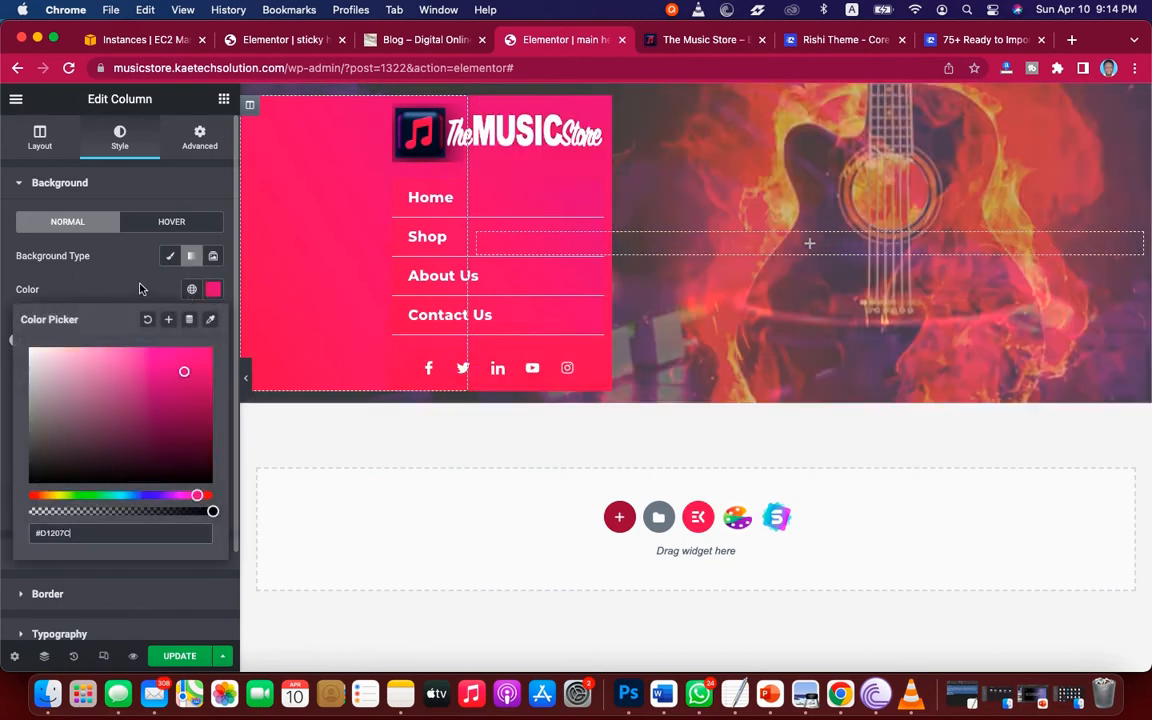
{"action": "left_click", "coordinate": [137, 291]}
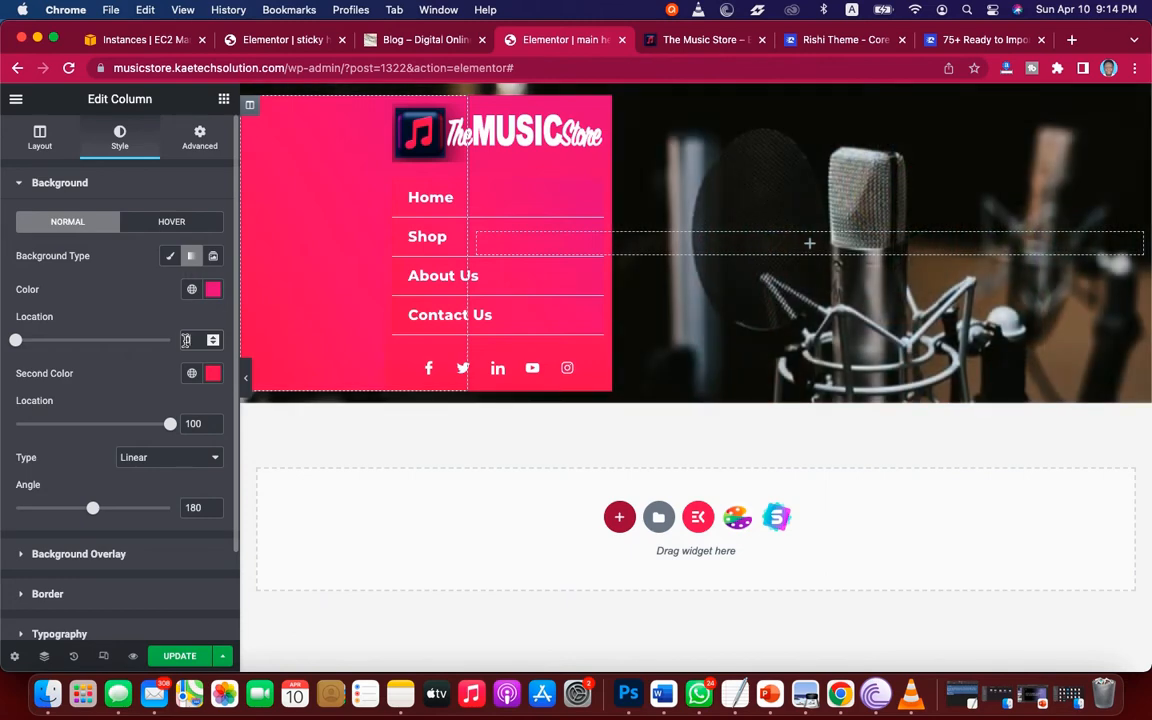
- Set the gradient colour stops to 13 and 93 and the angle to 230°
{"action": "left_click", "coordinate": [185, 340]}
{"action": "type", "text": "13"}
{"action": "left_click", "coordinate": [170, 424]}
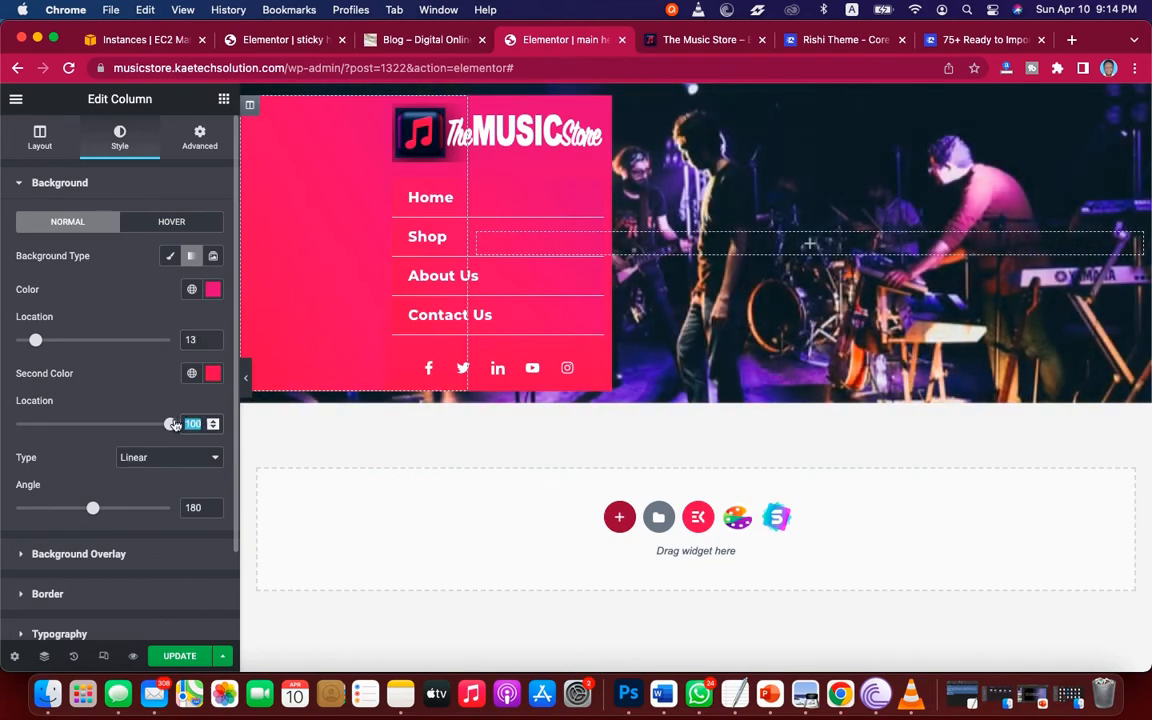
{"action": "type", "text": "93"}
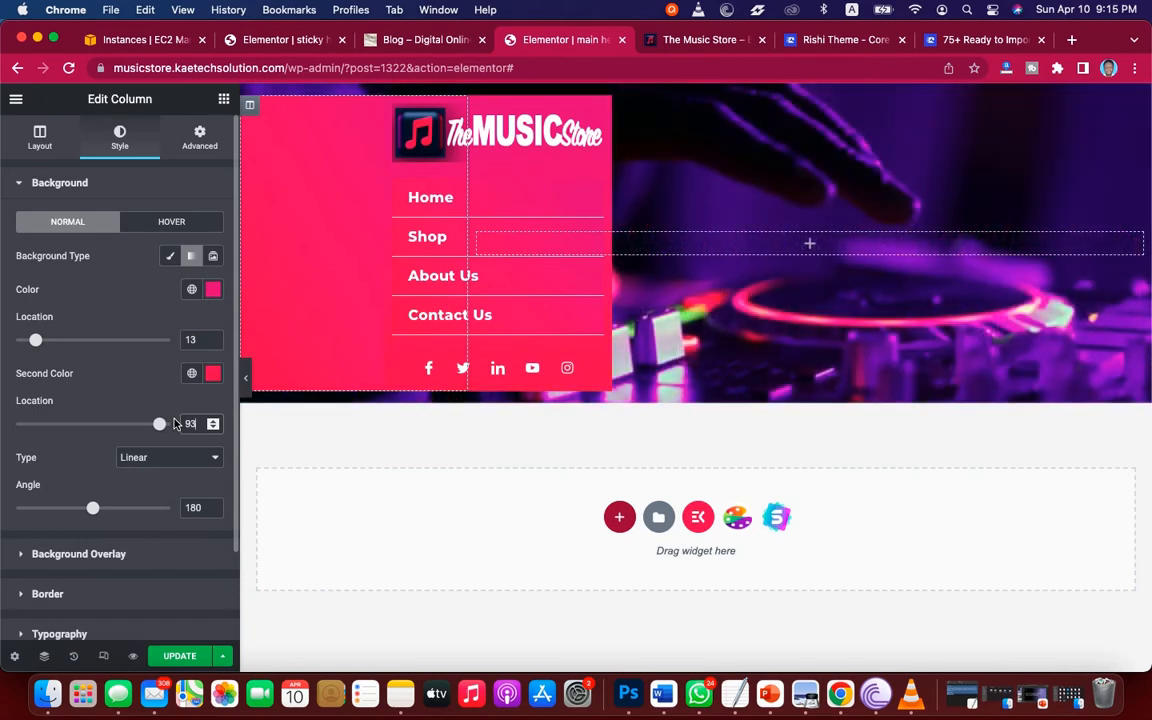
{"action": "key", "text": "Up"}
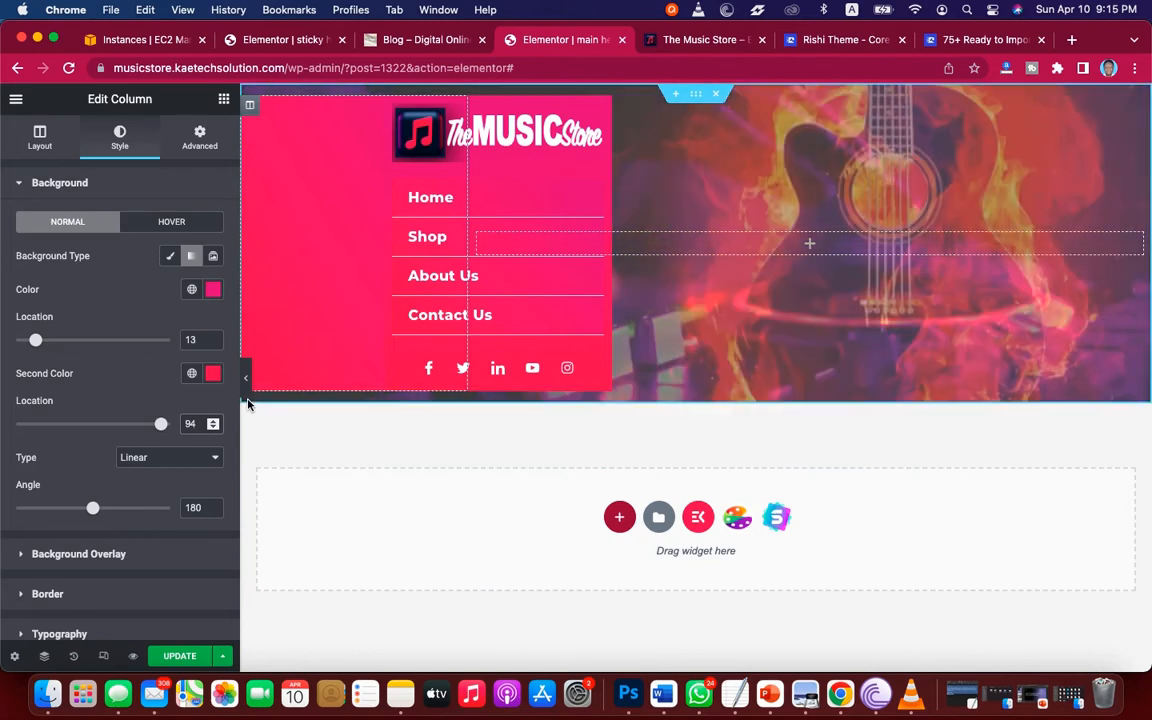
{"action": "key", "text": "BackSpace"}
{"action": "type", "text": "3"}
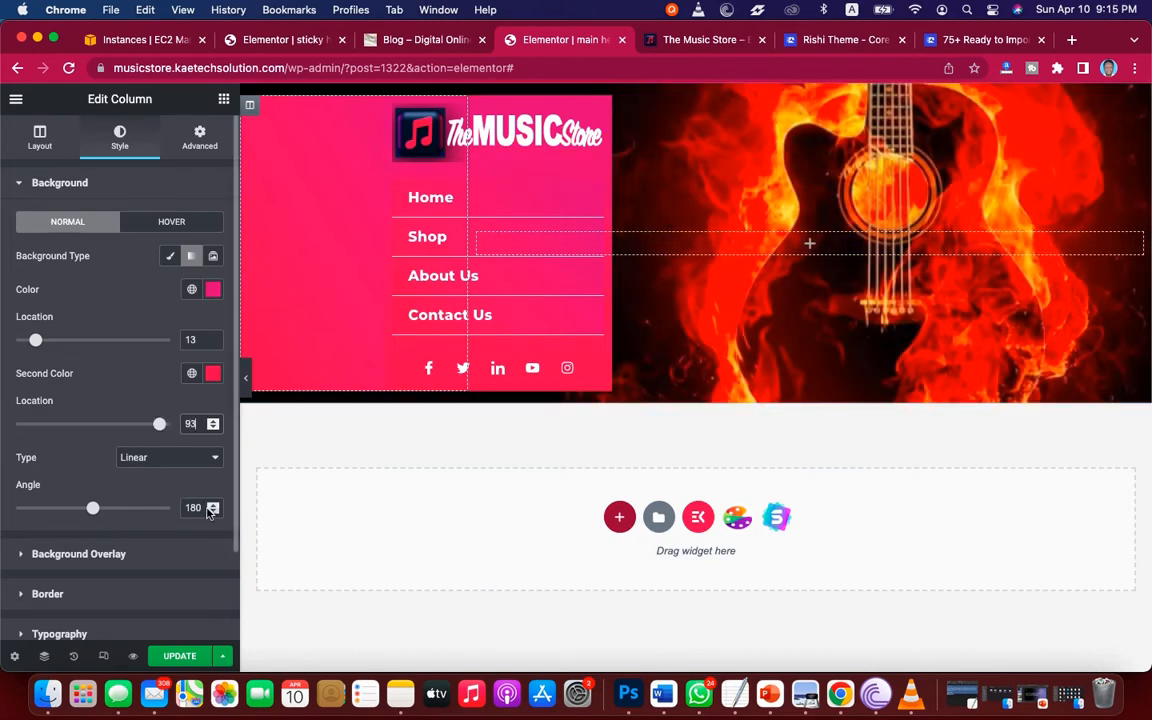
{"action": "left_click_drag", "start_coordinate": [200, 508], "coordinate": [181, 508]}
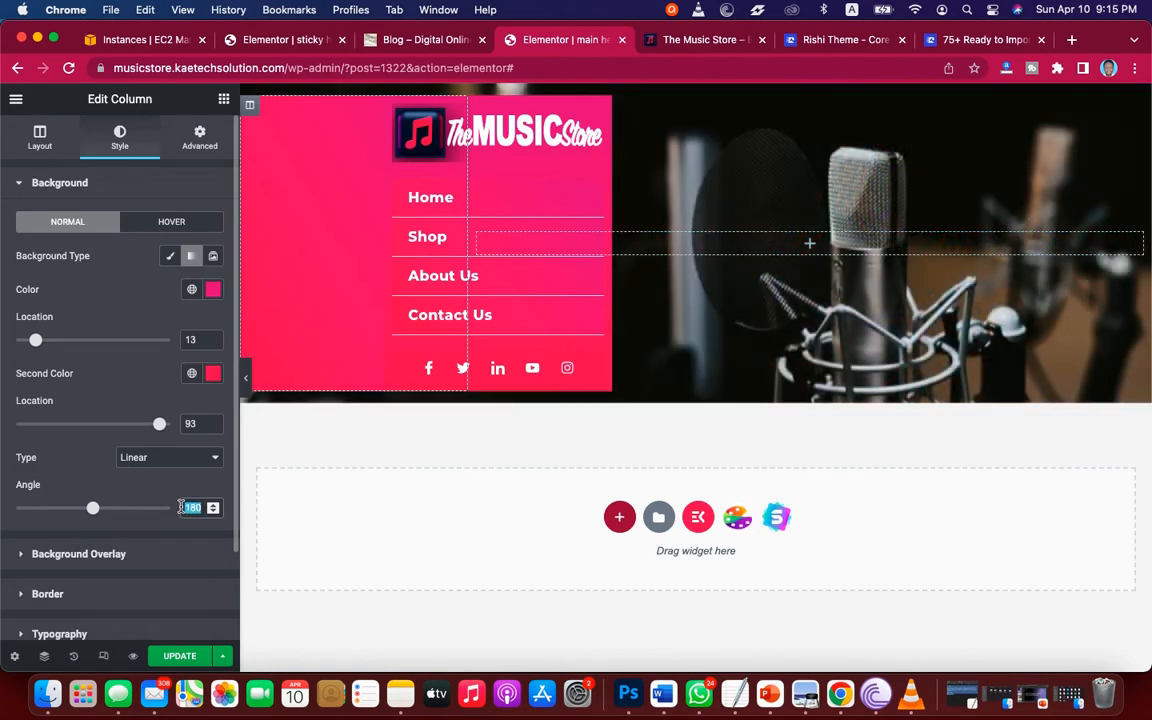
{"action": "type", "text": "230"}
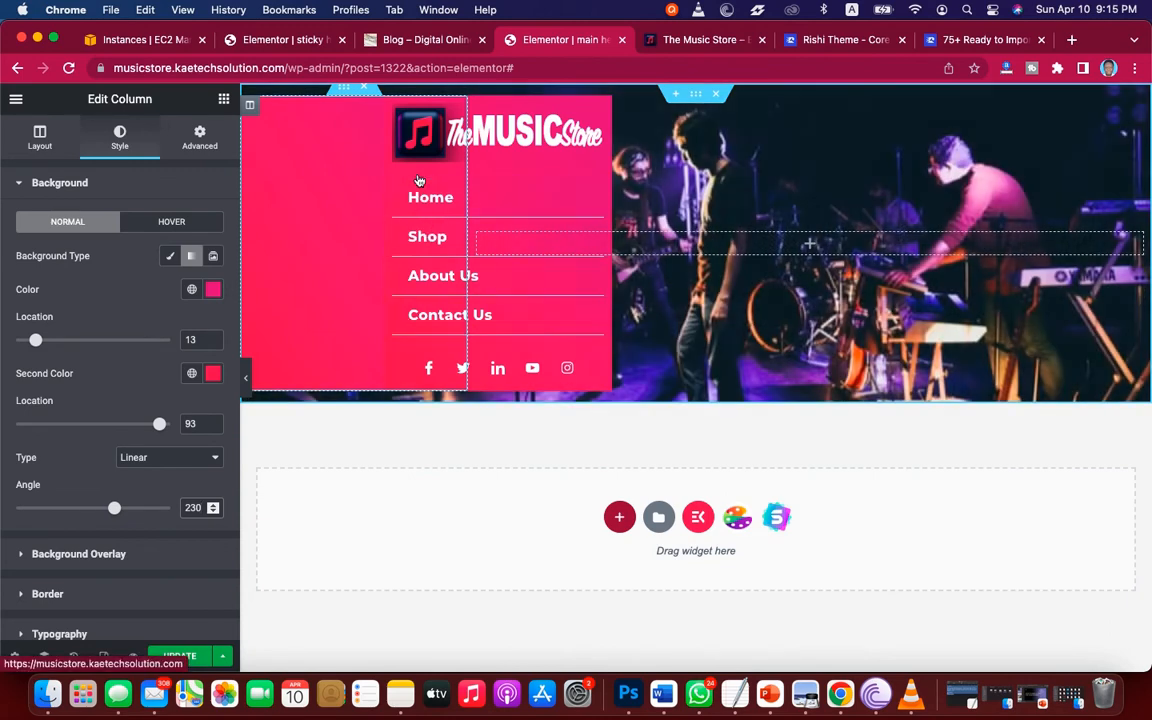
- Select the inner section and clear its first gradient colour
{"action": "left_click", "coordinate": [343, 92]}
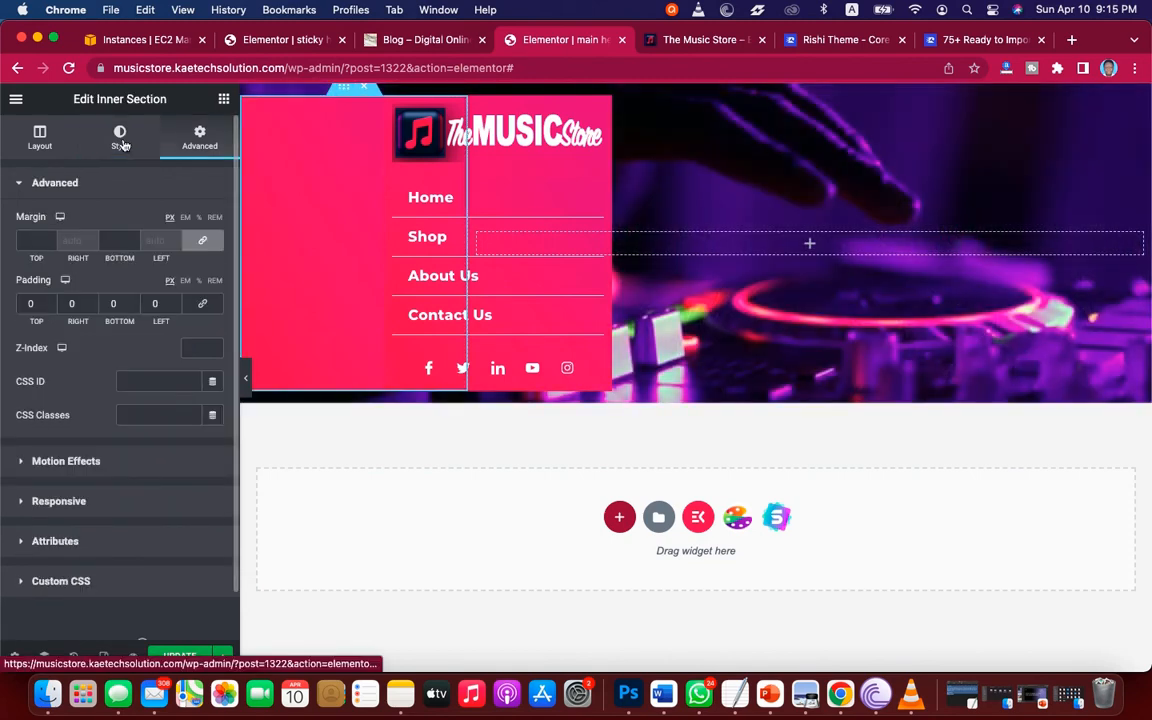
{"action": "left_click", "coordinate": [121, 141]}
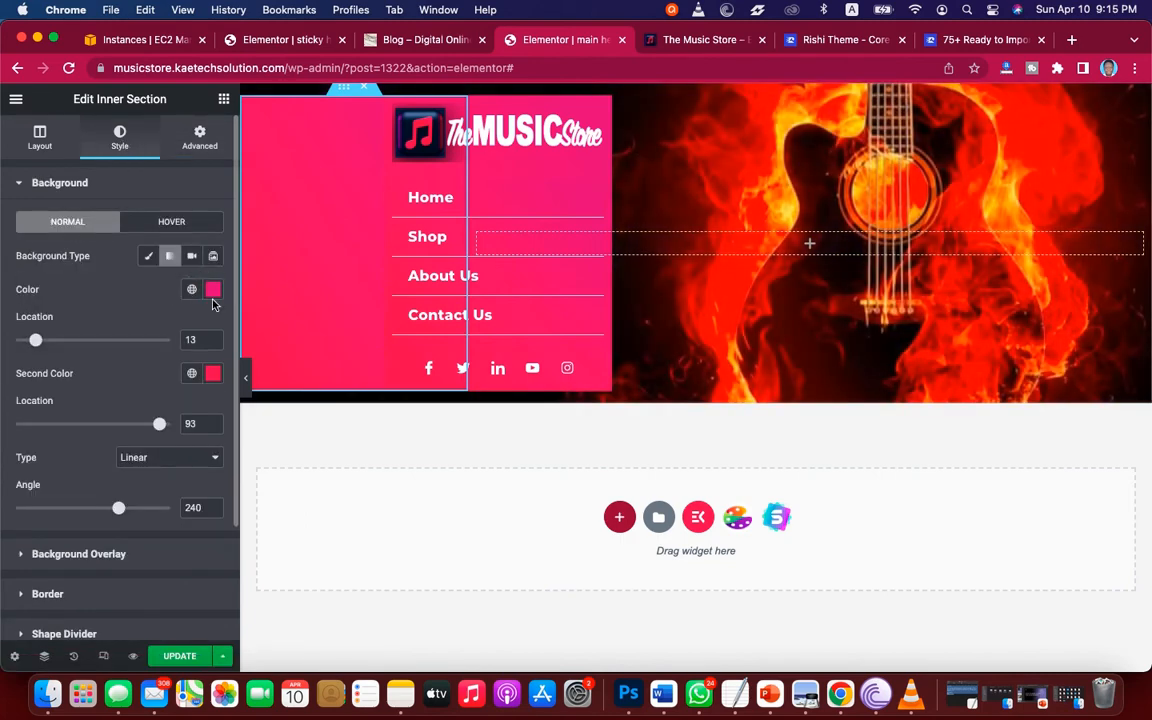
{"action": "left_click", "coordinate": [213, 289]}
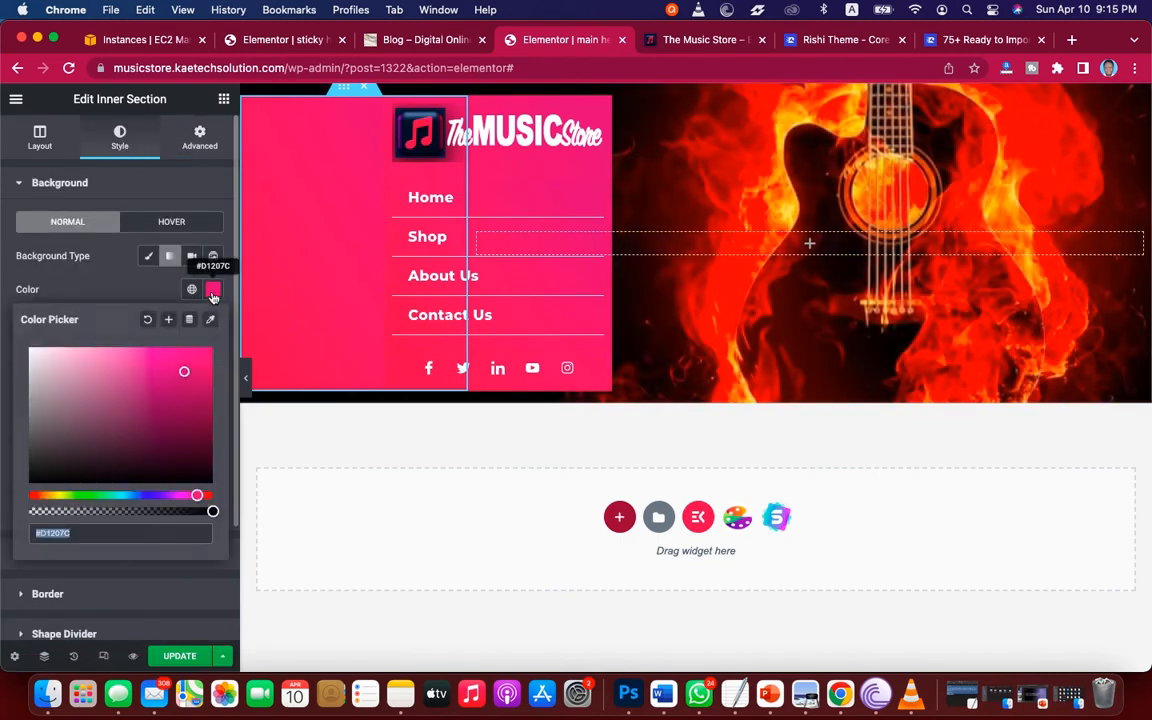
{"action": "left_click", "coordinate": [147, 320]}
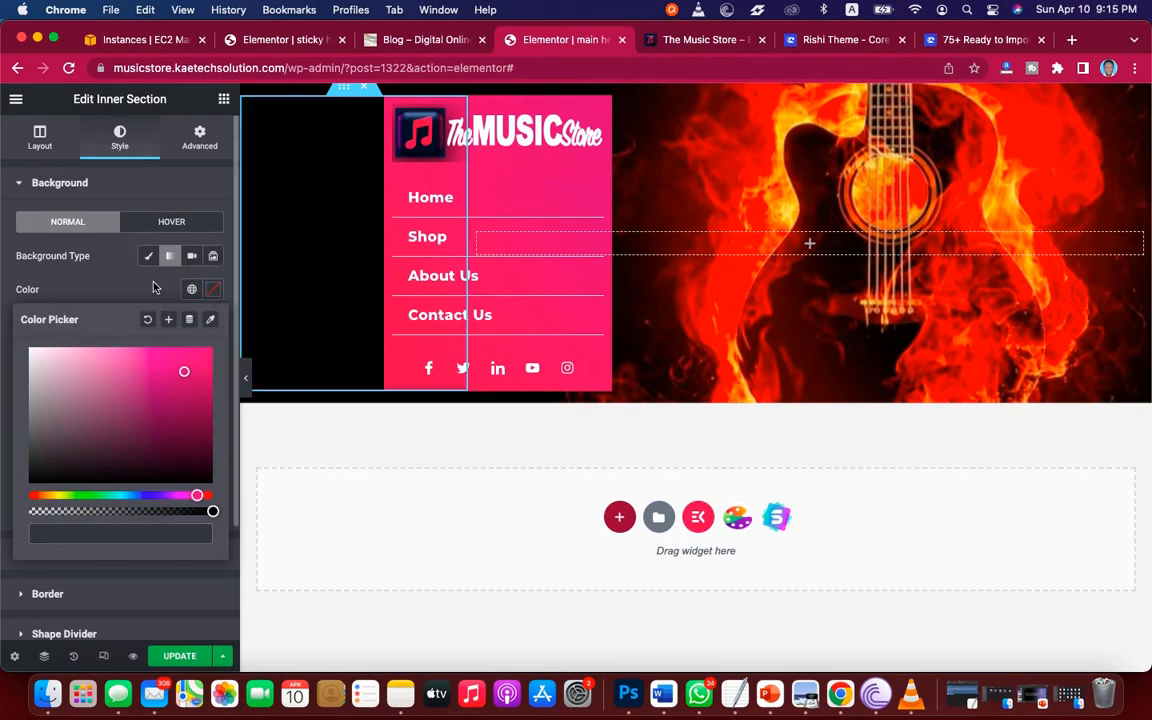
{"action": "left_click", "coordinate": [150, 287]}
- Clear the second gradient colour, set the background to Classic, and preview the header
{"action": "left_click", "coordinate": [213, 374]}
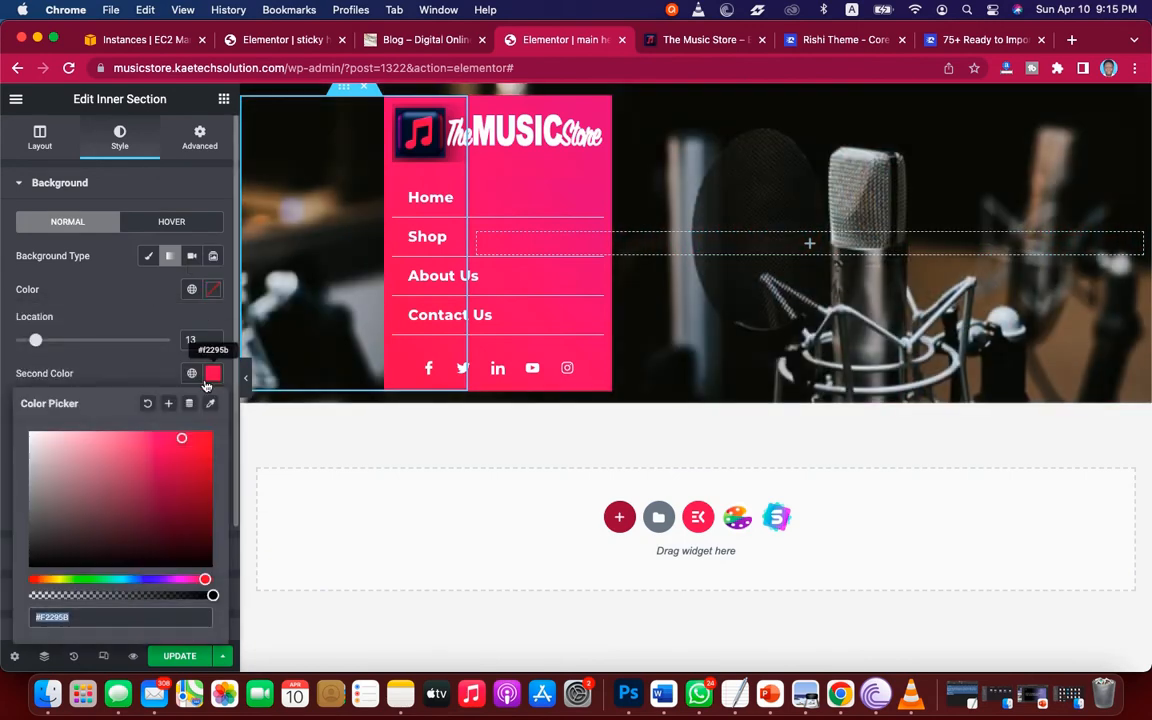
{"action": "left_click", "coordinate": [148, 405]}
{"action": "left_click", "coordinate": [126, 283]}
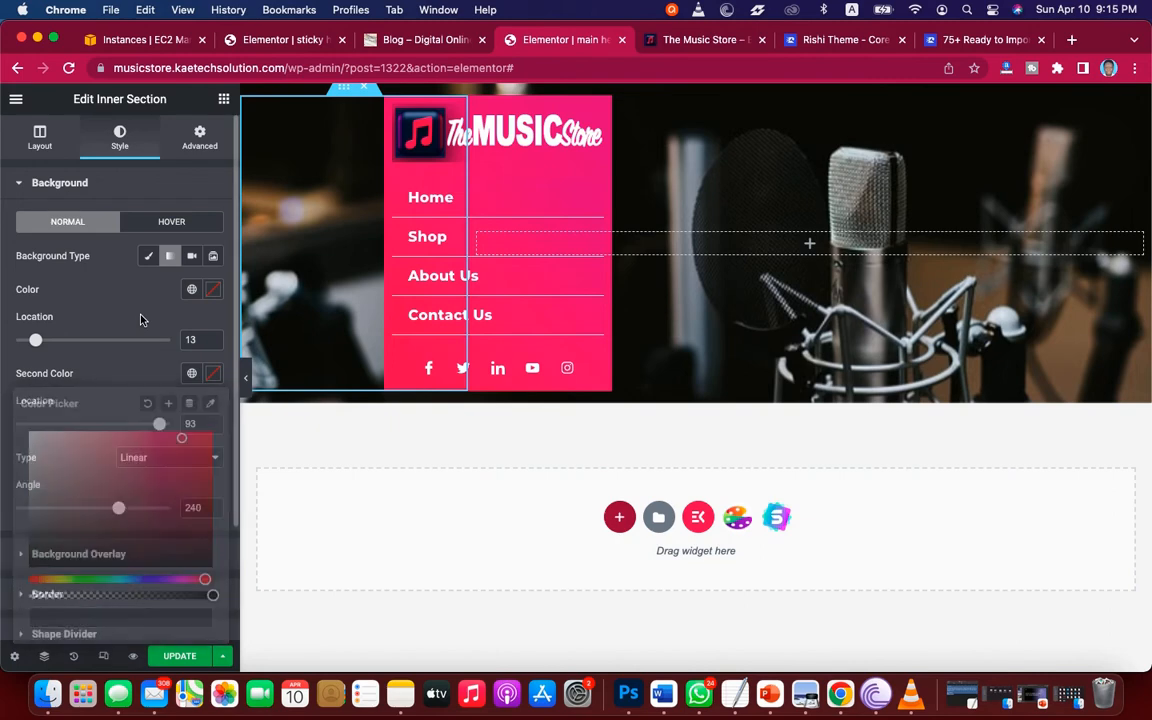
{"action": "left_click", "coordinate": [151, 258]}
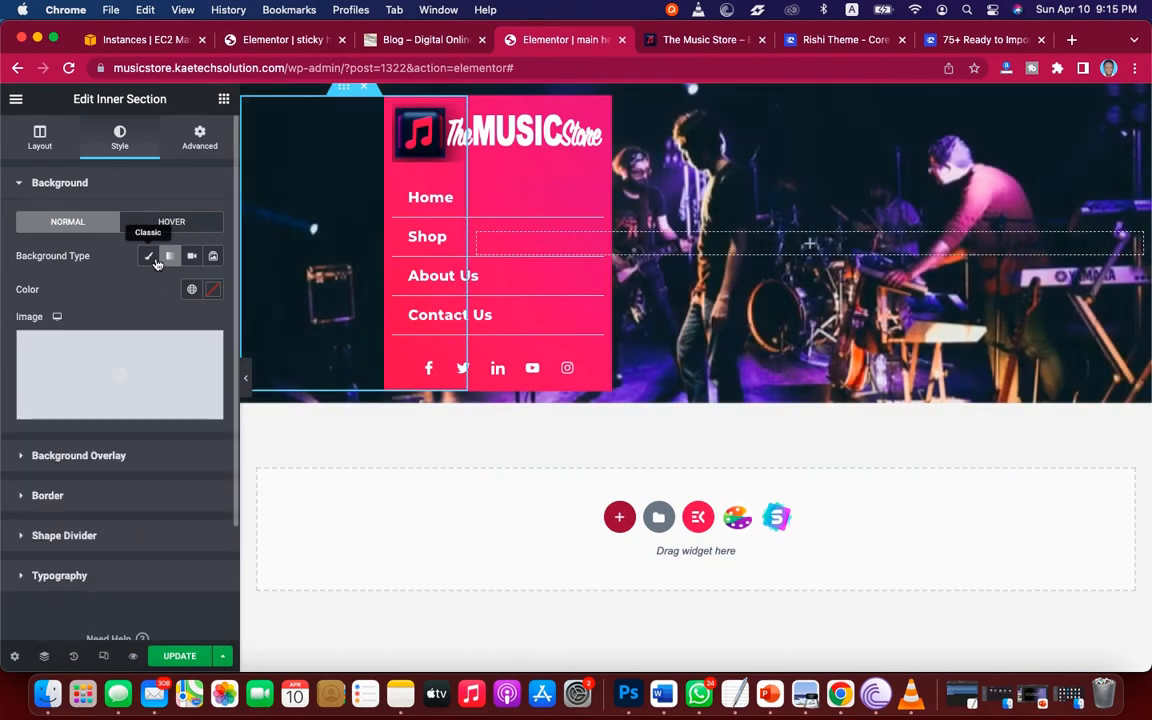
{"action": "left_click", "coordinate": [246, 378]}
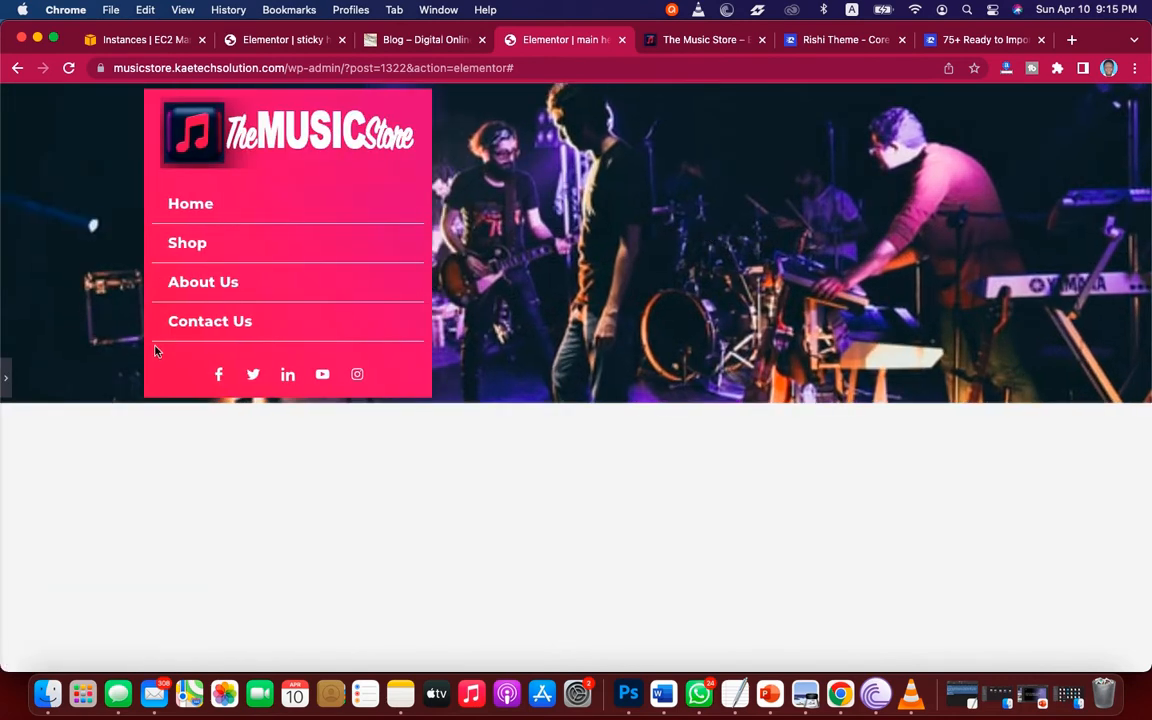
- Reopen the editor panel and try a 40 px top padding on the column, then remove it
{"action": "left_click", "coordinate": [5, 385]}
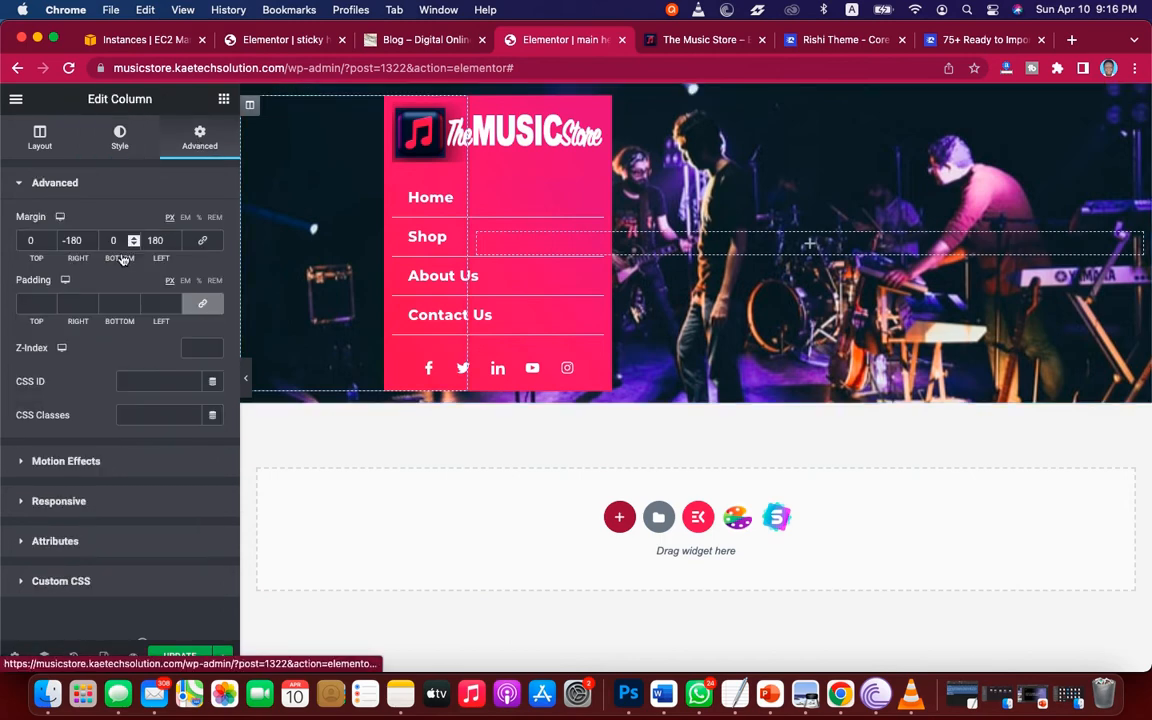
{"action": "left_click", "coordinate": [203, 307]}
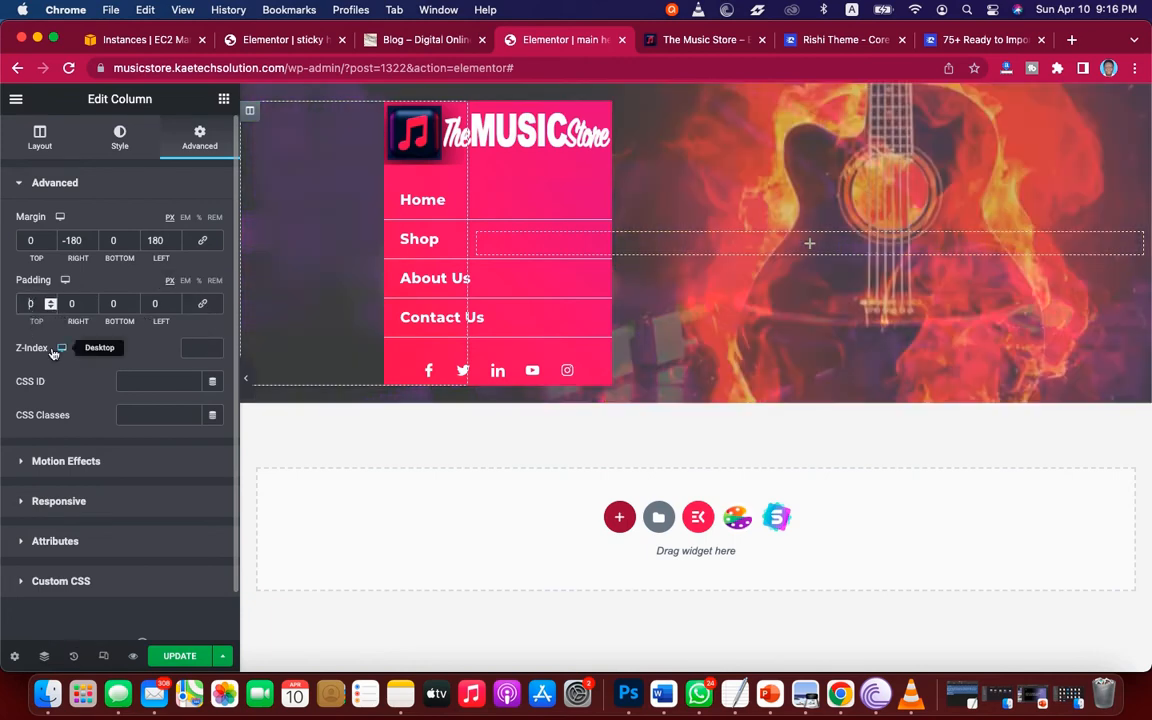
{"action": "type", "text": "4"}
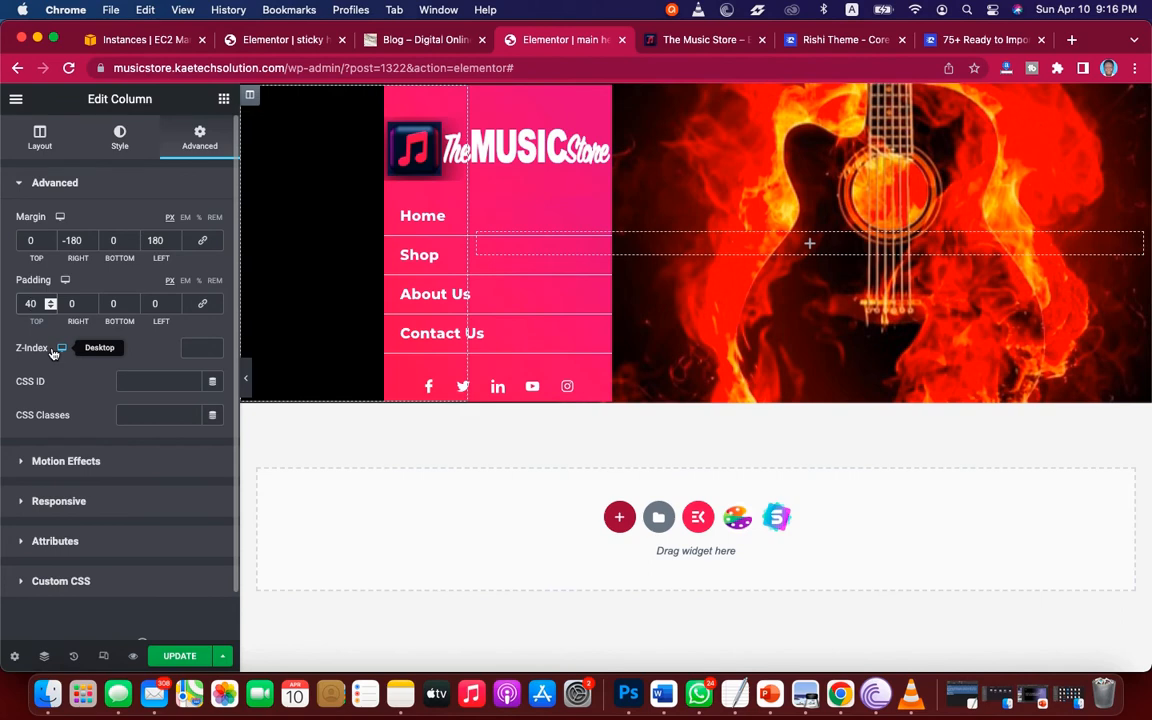
{"action": "key", "text": "BackSpace"}
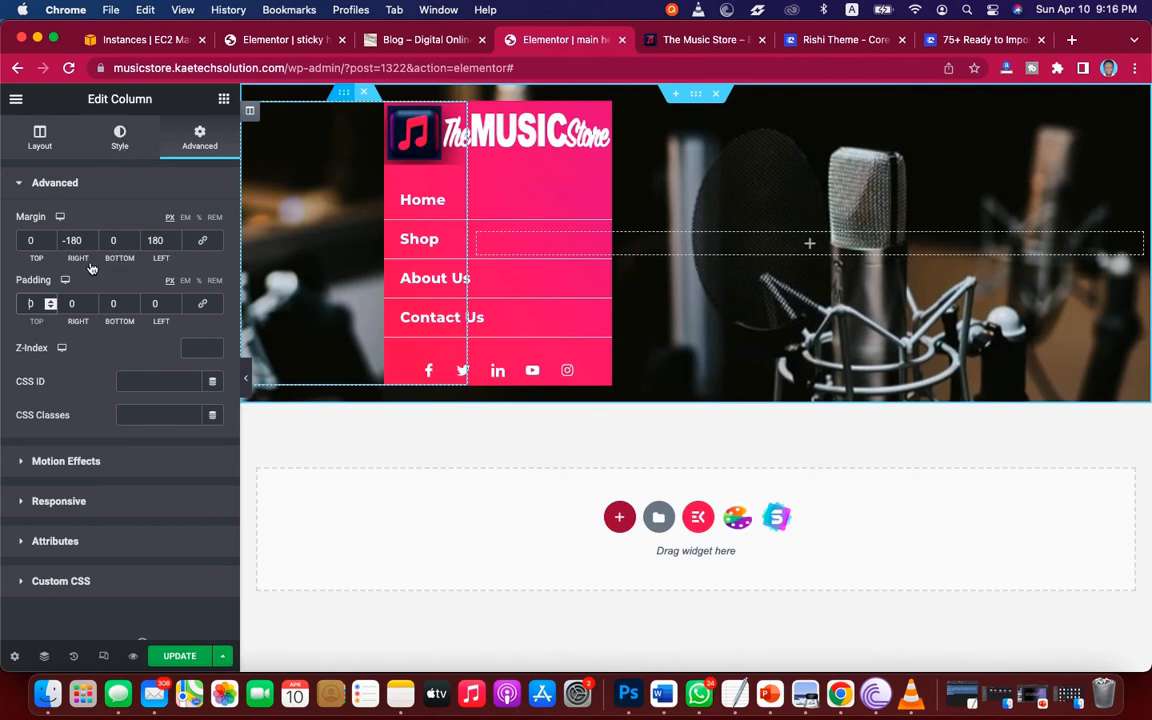
- Give the inner section 40 px top and bottom padding
{"action": "left_click", "coordinate": [200, 140]}
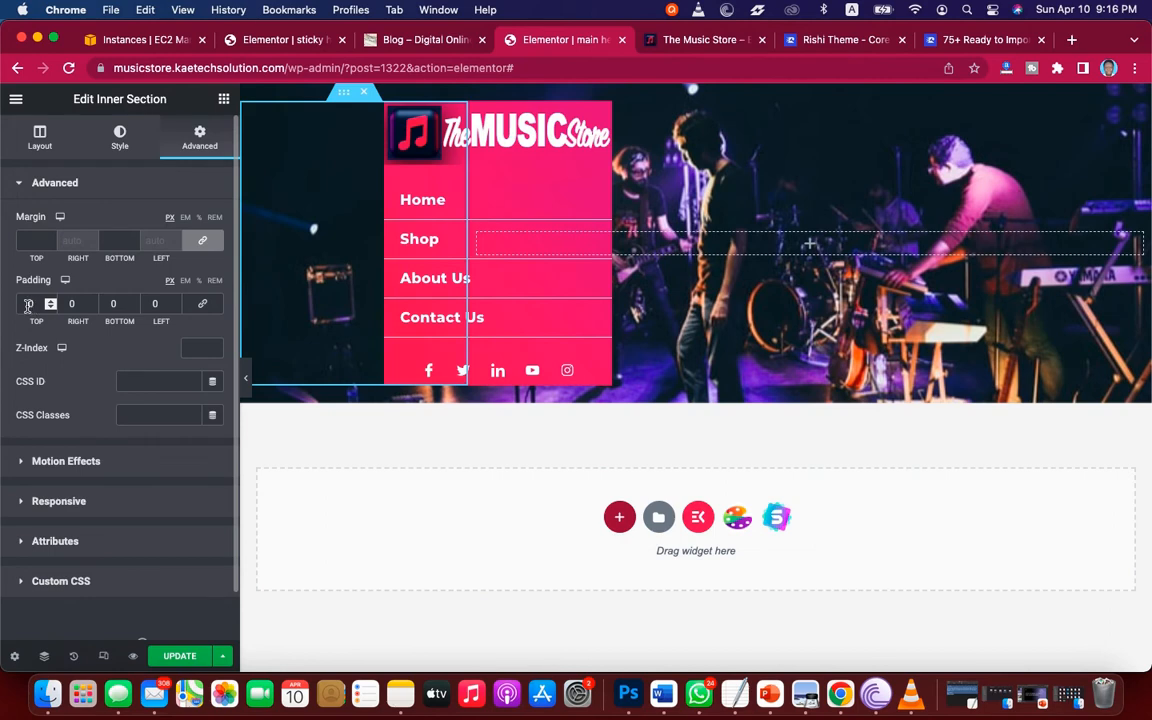
{"action": "type", "text": "40"}
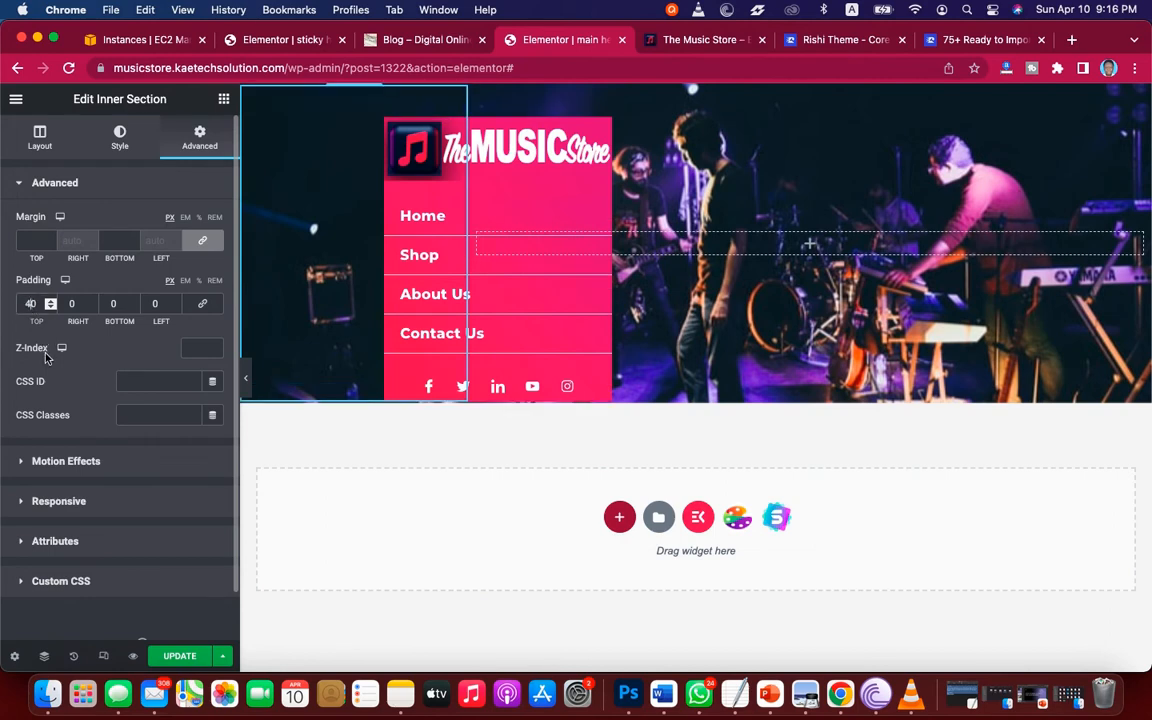
{"action": "left_click", "coordinate": [113, 303]}
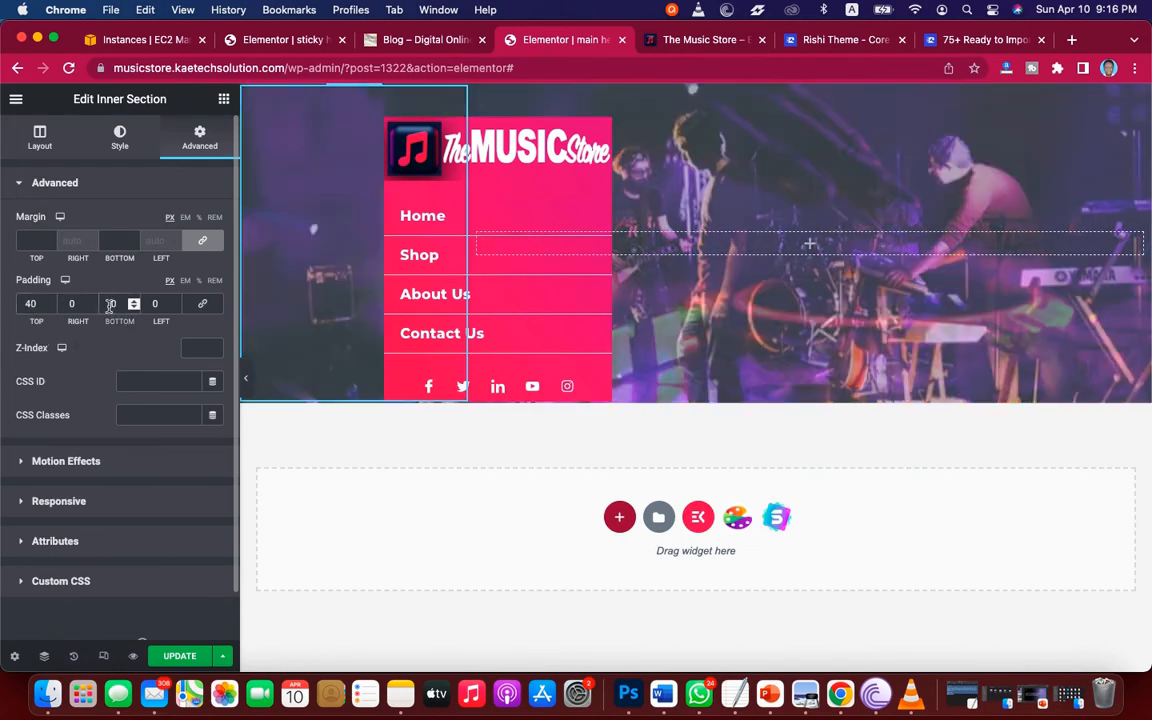
{"action": "type", "text": "4"}
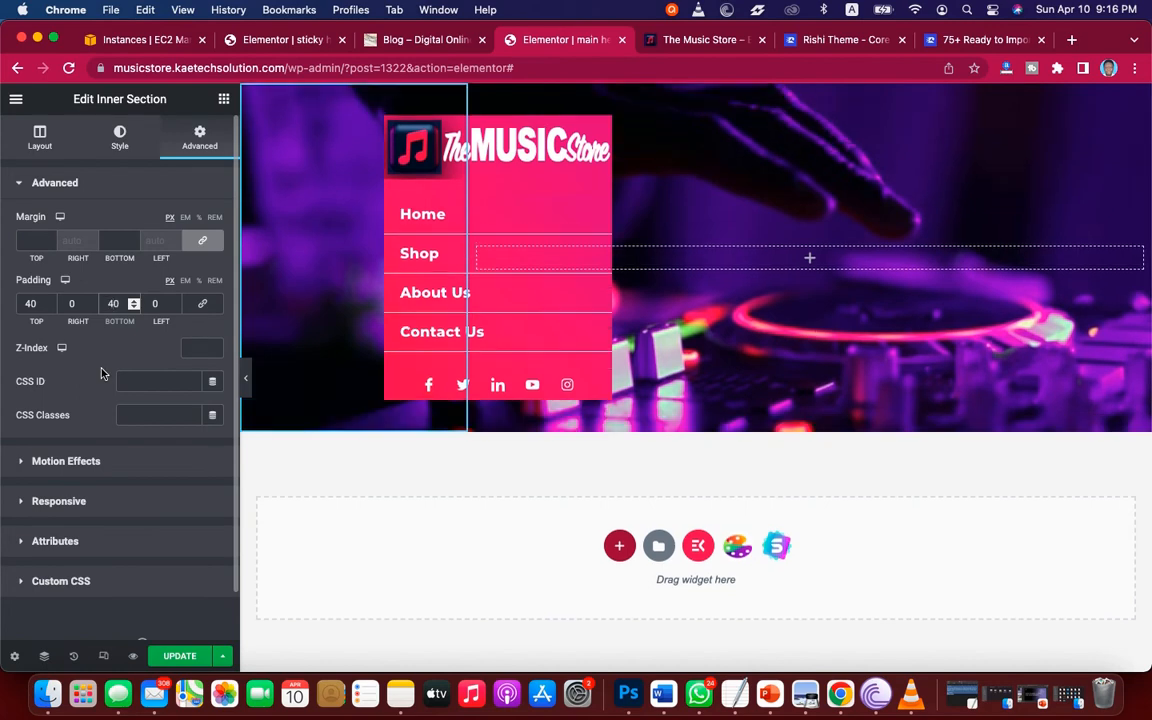
- Preview the header full-width, then reopen the editor on the menu column
{"action": "left_click", "coordinate": [249, 386]}
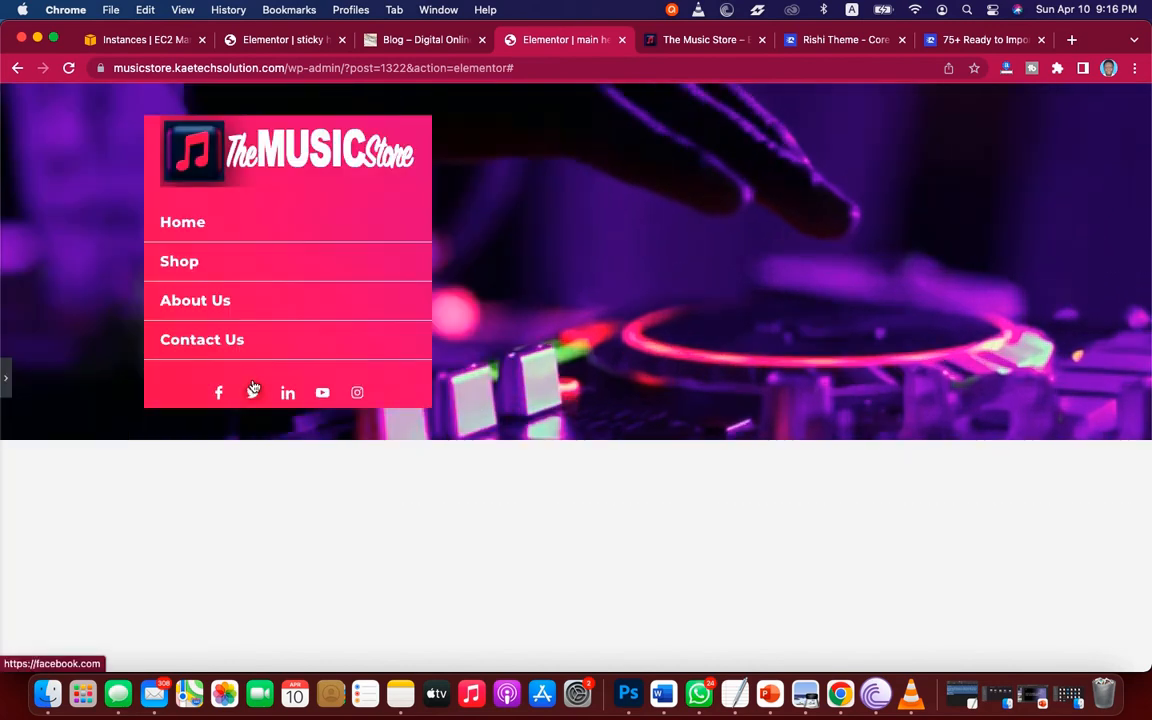
{"action": "left_click", "coordinate": [7, 383]}
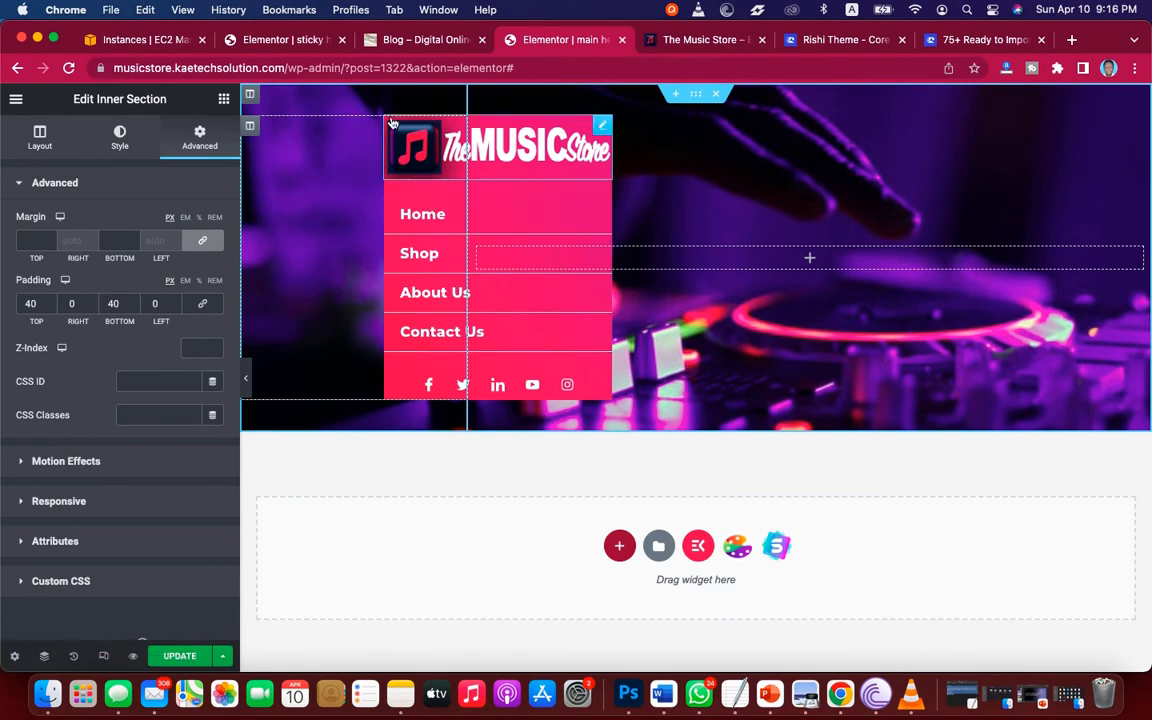
{"action": "left_click", "coordinate": [250, 127]}
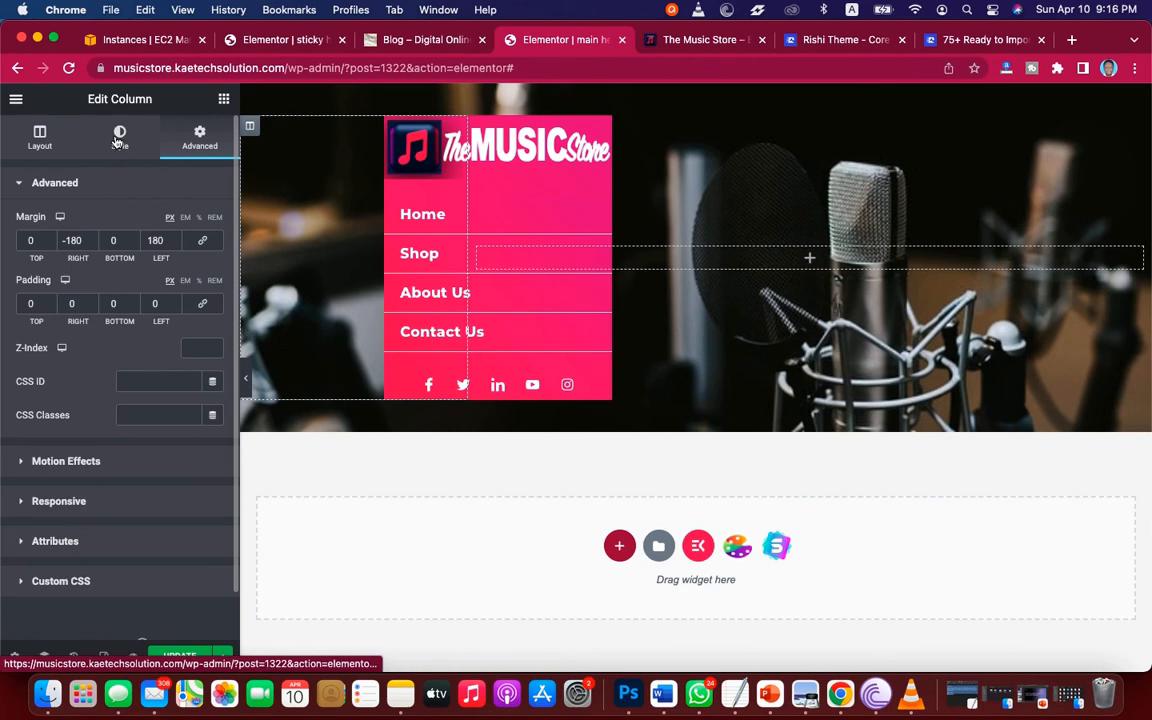
- Set a 20 px border radius on all corners of the menu column
{"action": "left_click", "coordinate": [119, 140]}
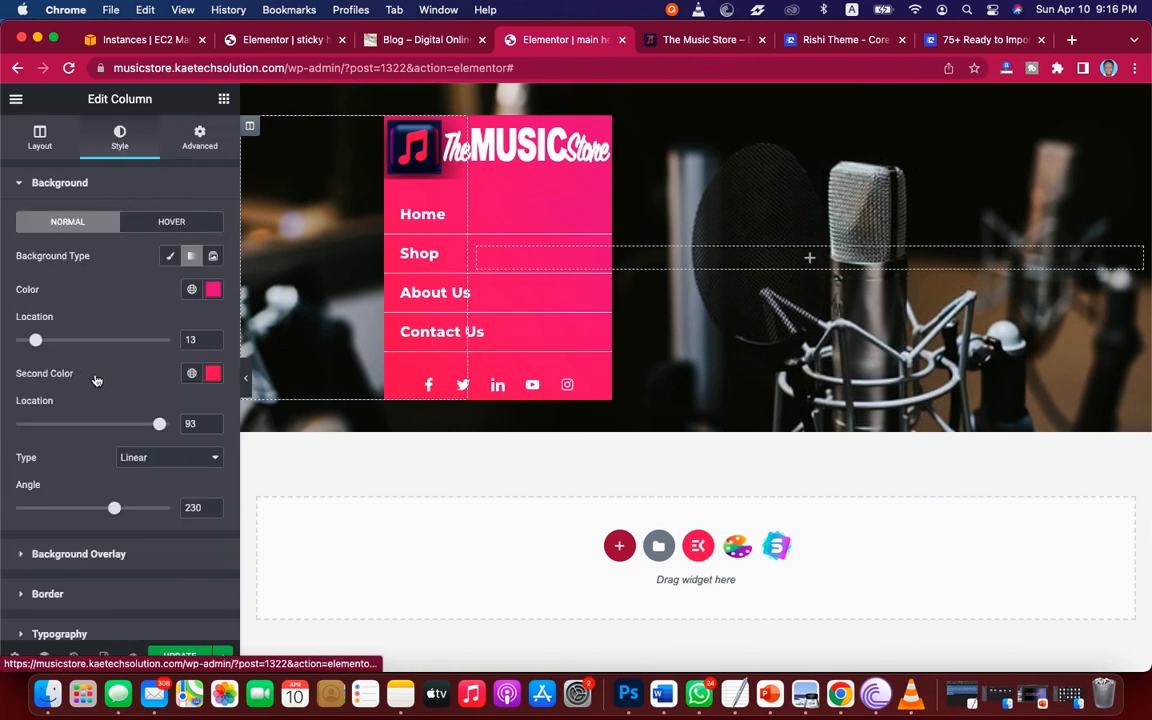
{"action": "scroll", "coordinate": [96, 380], "scroll_direction": "down", "scroll_amount": 2}
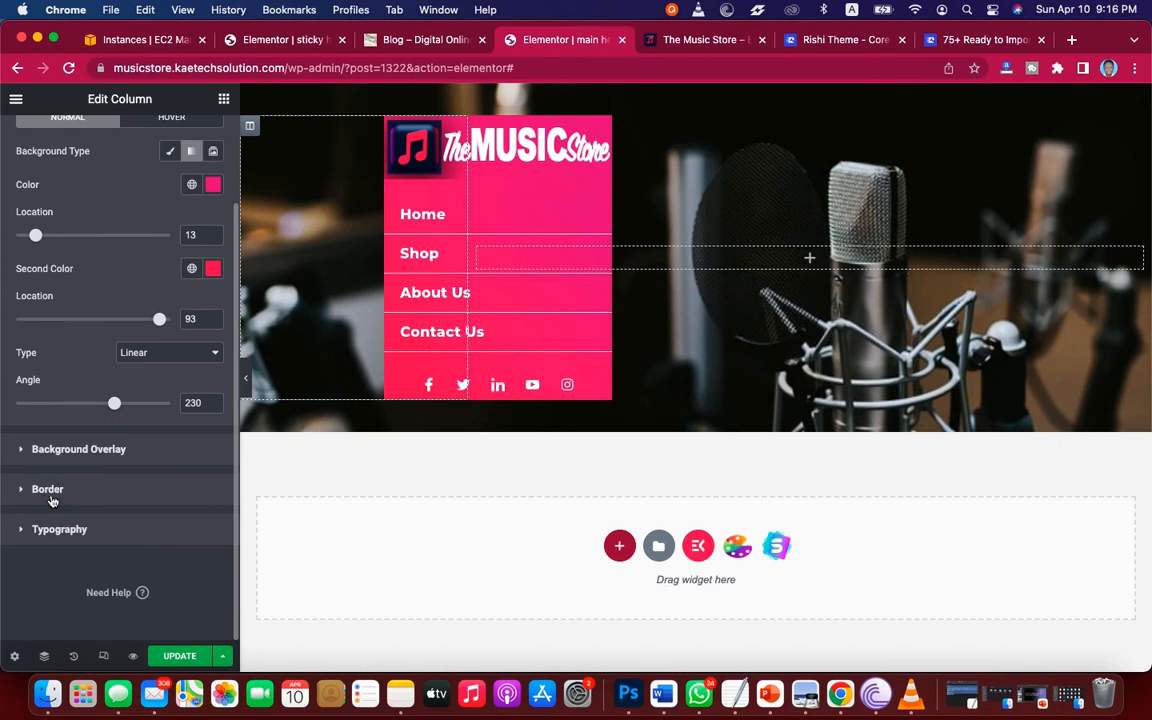
{"action": "left_click", "coordinate": [103, 490]}
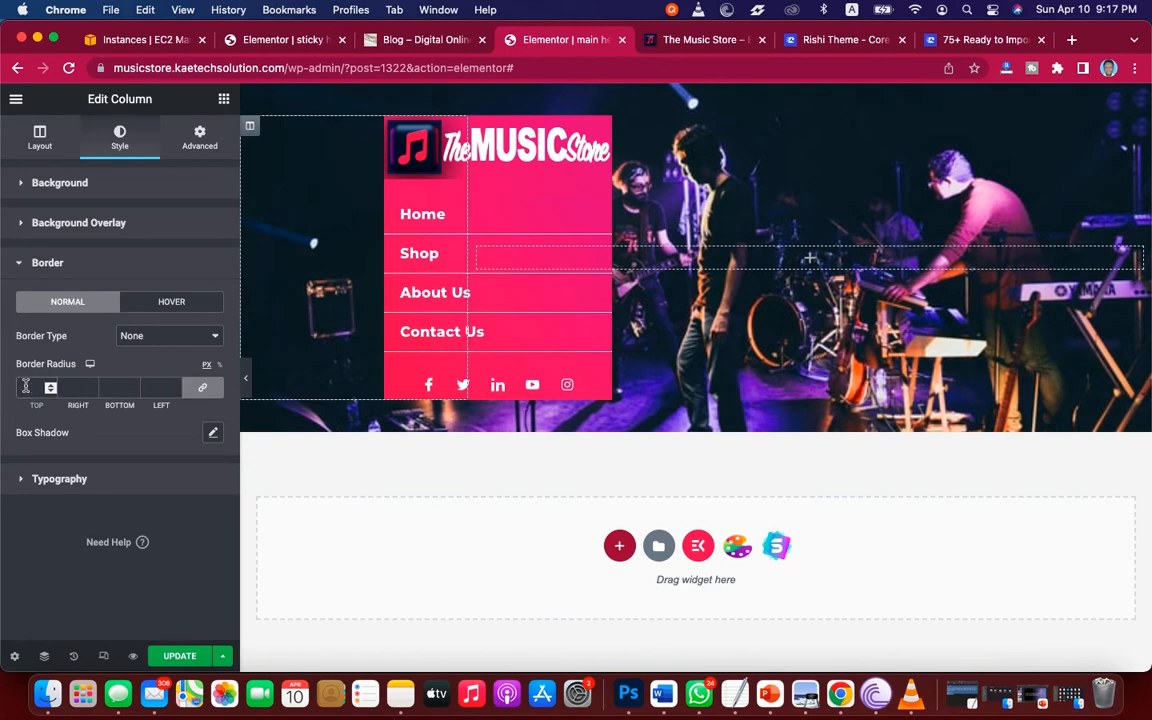
{"action": "left_click", "coordinate": [26, 387]}
{"action": "type", "text": "20"}
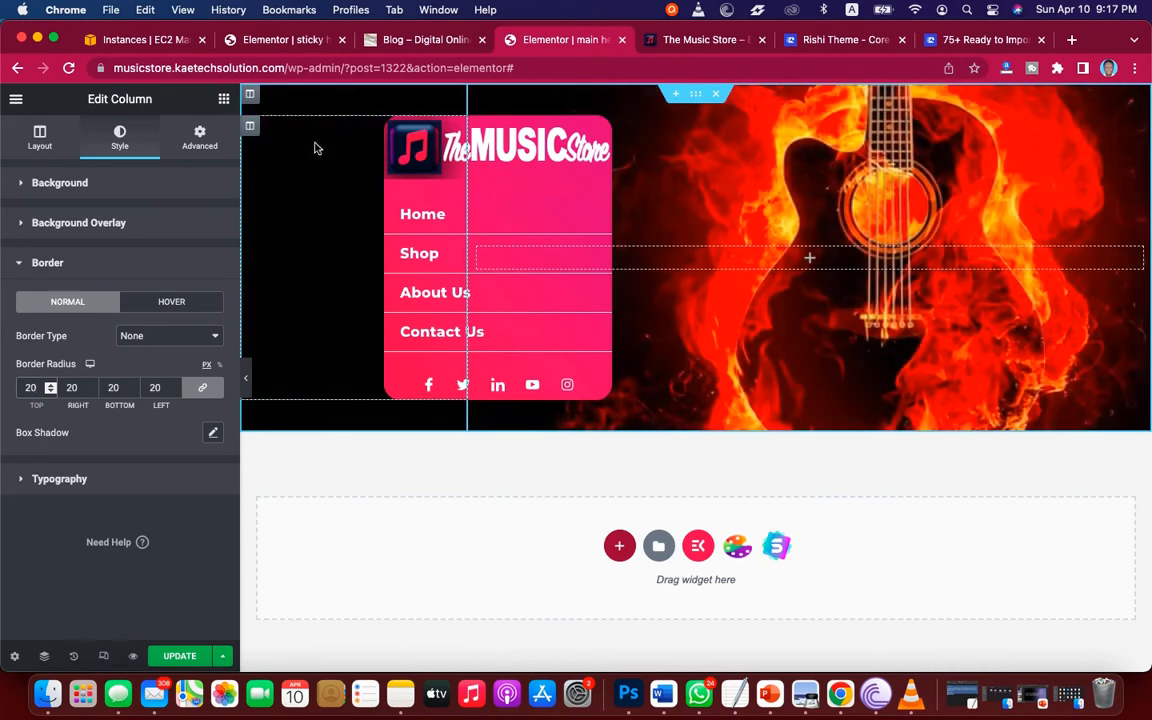
- Apply 20 px padding to all sides of the menu column and preview the header
{"action": "left_click", "coordinate": [201, 140]}
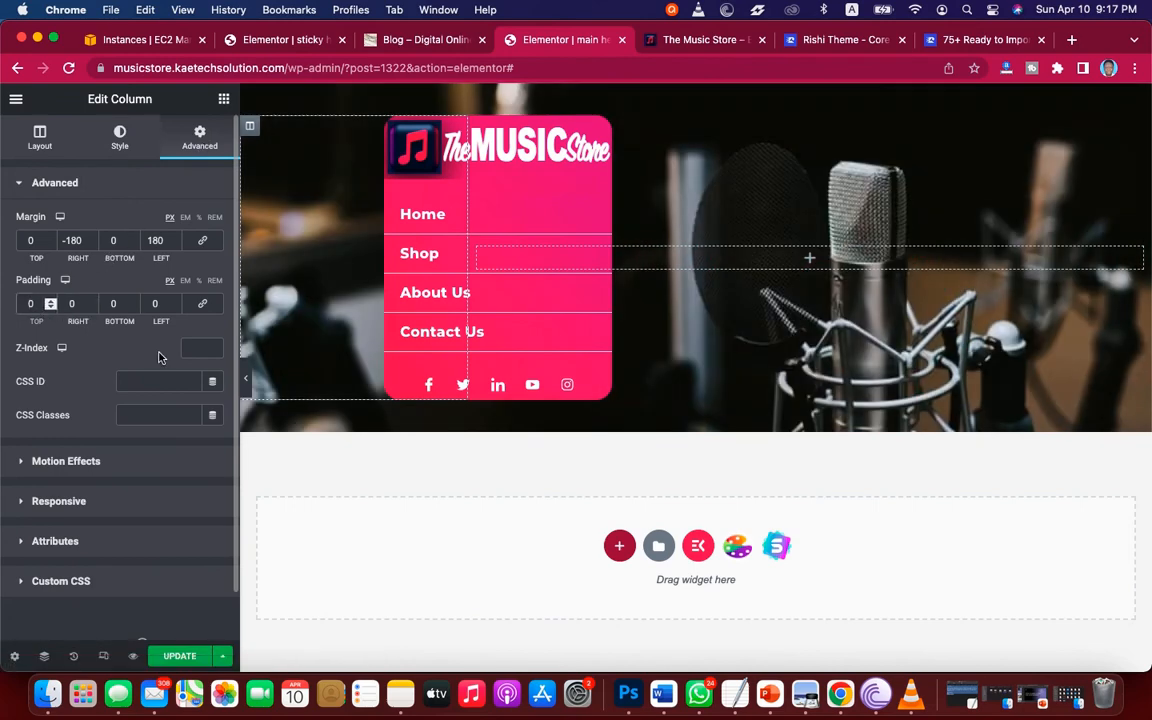
{"action": "type", "text": "20"}
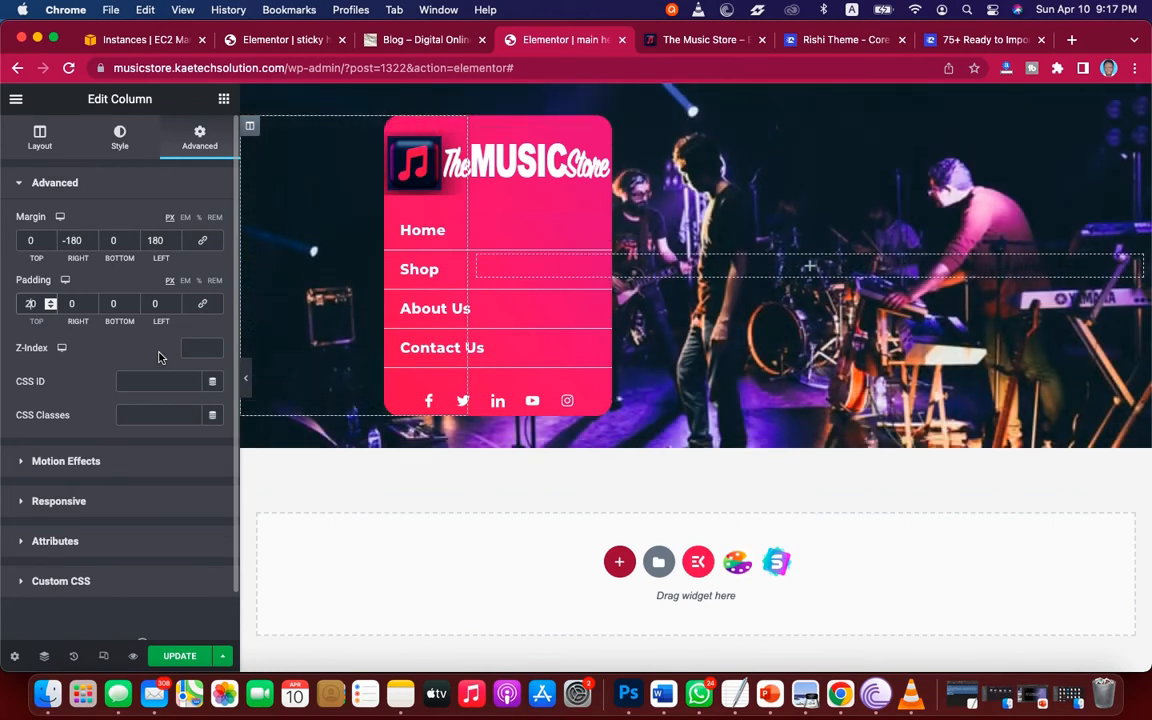
{"action": "left_click", "coordinate": [203, 306]}
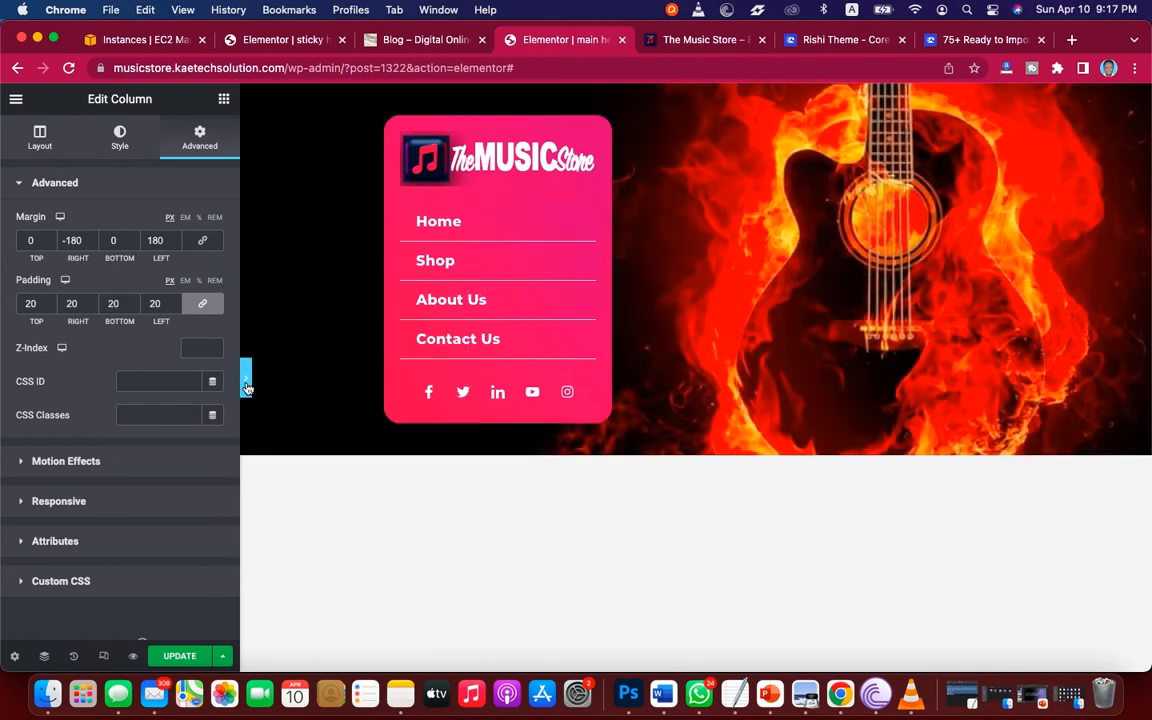
{"action": "left_click", "coordinate": [245, 379]}
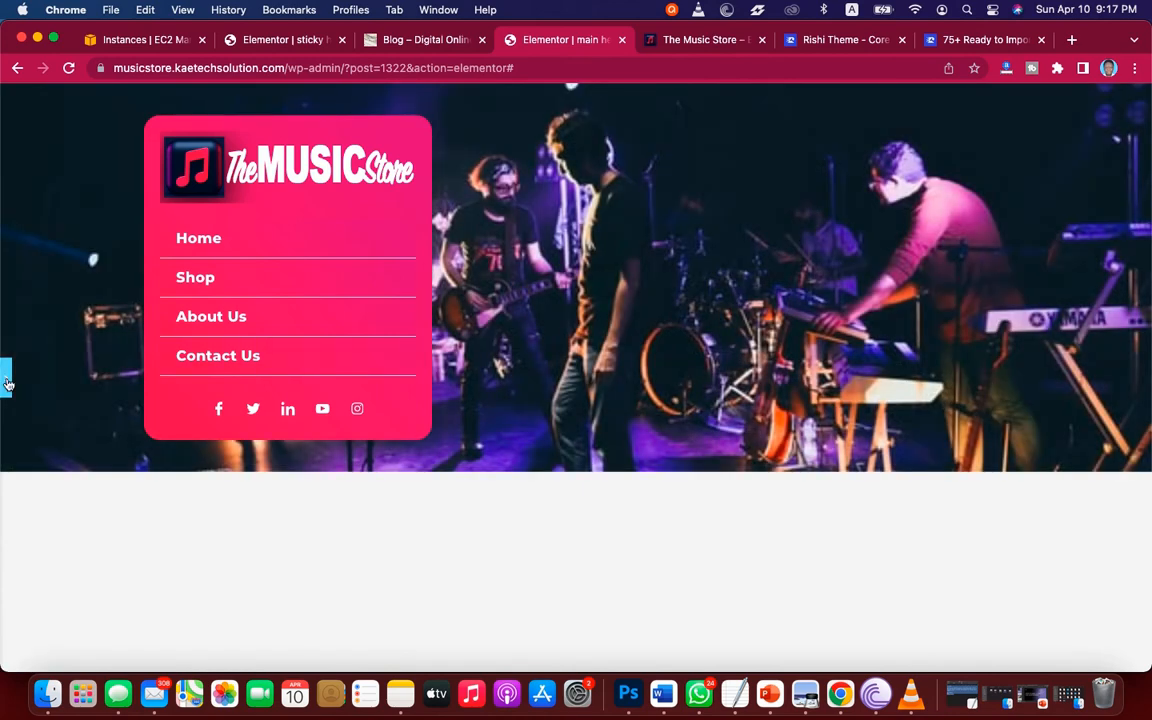
- Leave the preview and compare with the Blog – Digital Online header before returning
{"action": "left_click", "coordinate": [6, 378]}
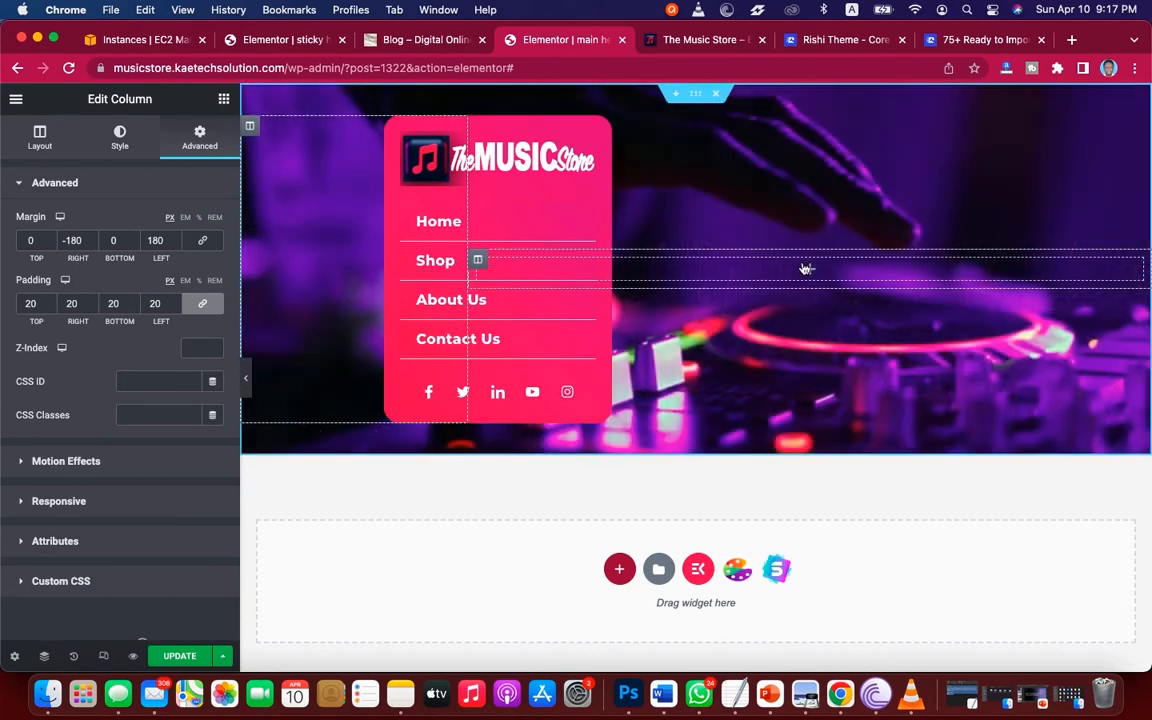
{"action": "left_click", "coordinate": [430, 40]}
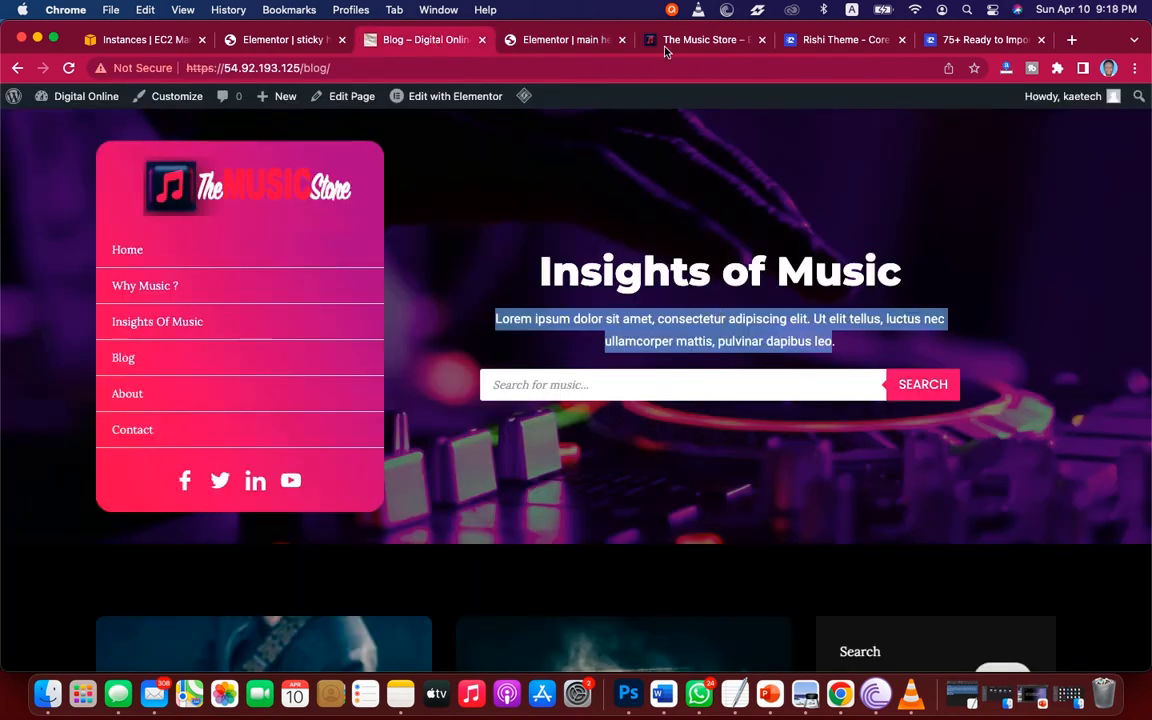
{"action": "left_click", "coordinate": [594, 40]}
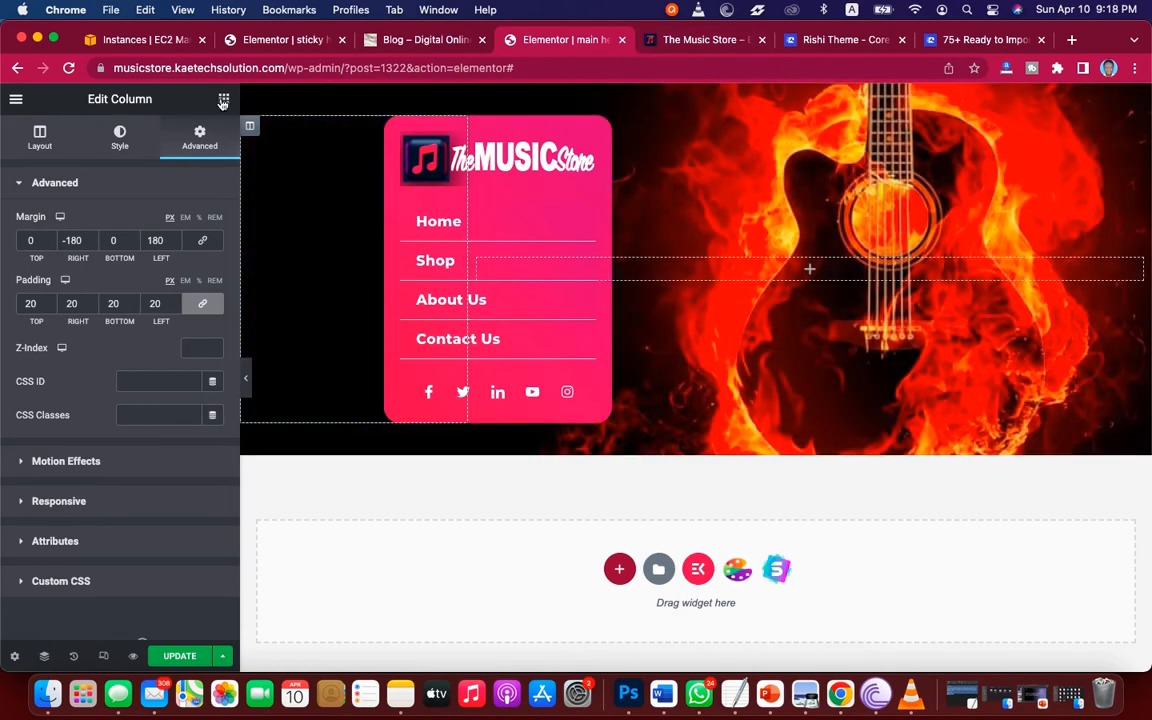
- Add a Heading widget to the header beside the pink menu box
{"action": "left_click", "coordinate": [223, 100]}
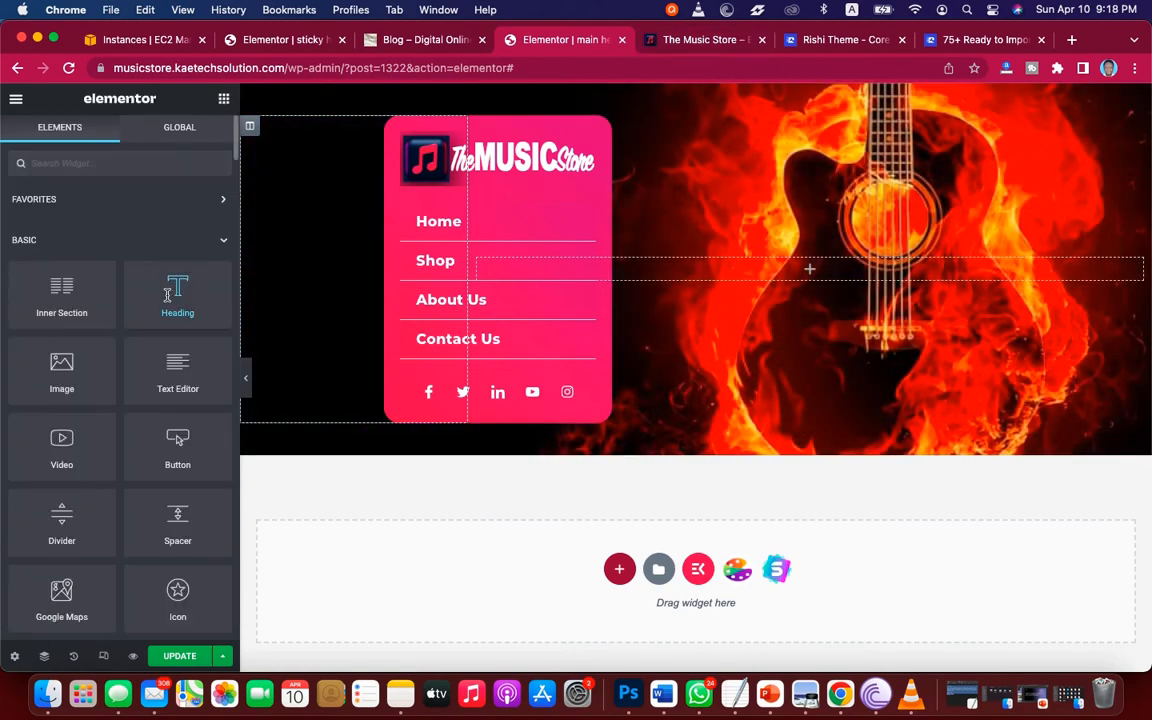
{"action": "left_click_drag", "start_coordinate": [168, 295], "coordinate": [810, 272]}
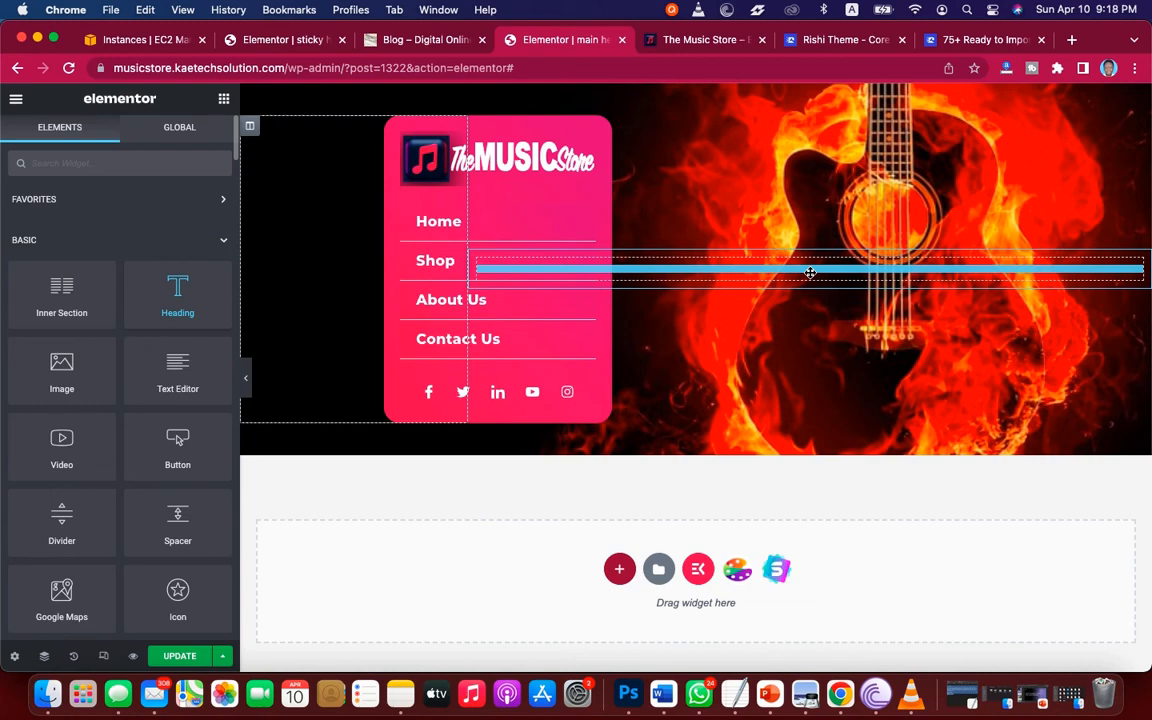
{"action": "left_click_drag", "start_coordinate": [810, 272], "coordinate": [810, 272]}
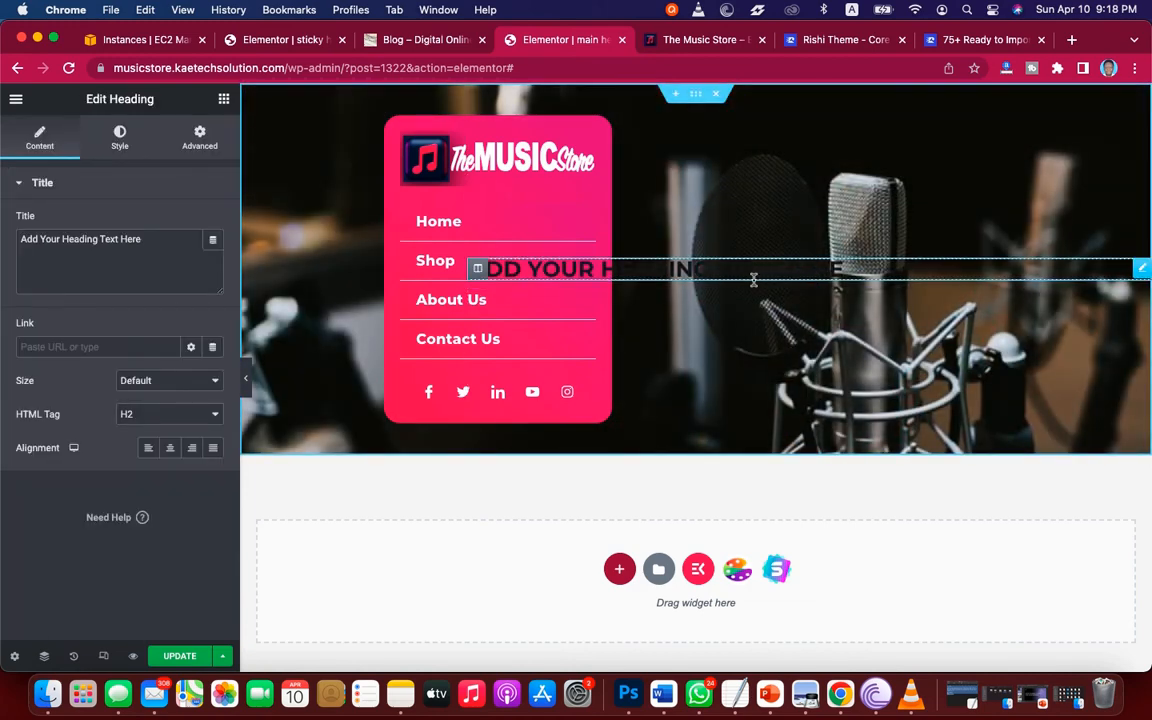
- Copy the MUSIC MARKETPLACE IN AFRICA tagline from the live Music Store site
{"action": "left_click", "coordinate": [697, 40]}
{"action": "scroll", "coordinate": [684, 352], "scroll_direction": "up", "scroll_amount": 20}
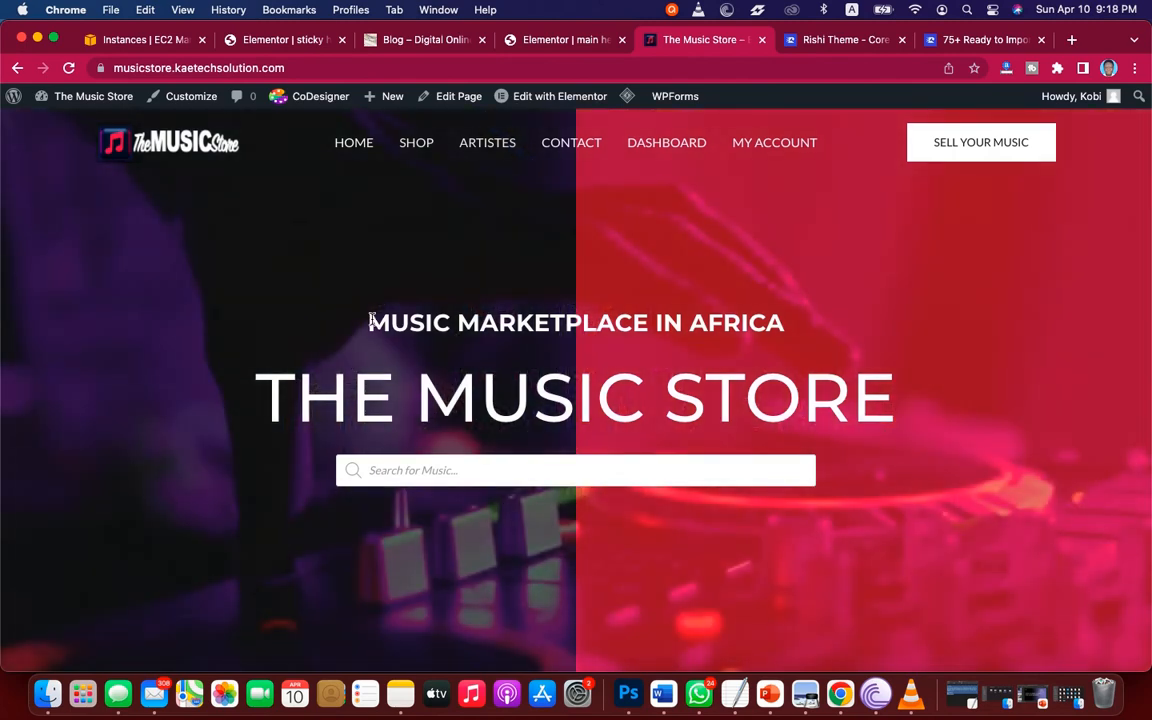
{"action": "triple_click", "coordinate": [803, 323]}
{"action": "key", "text": "super+c"}
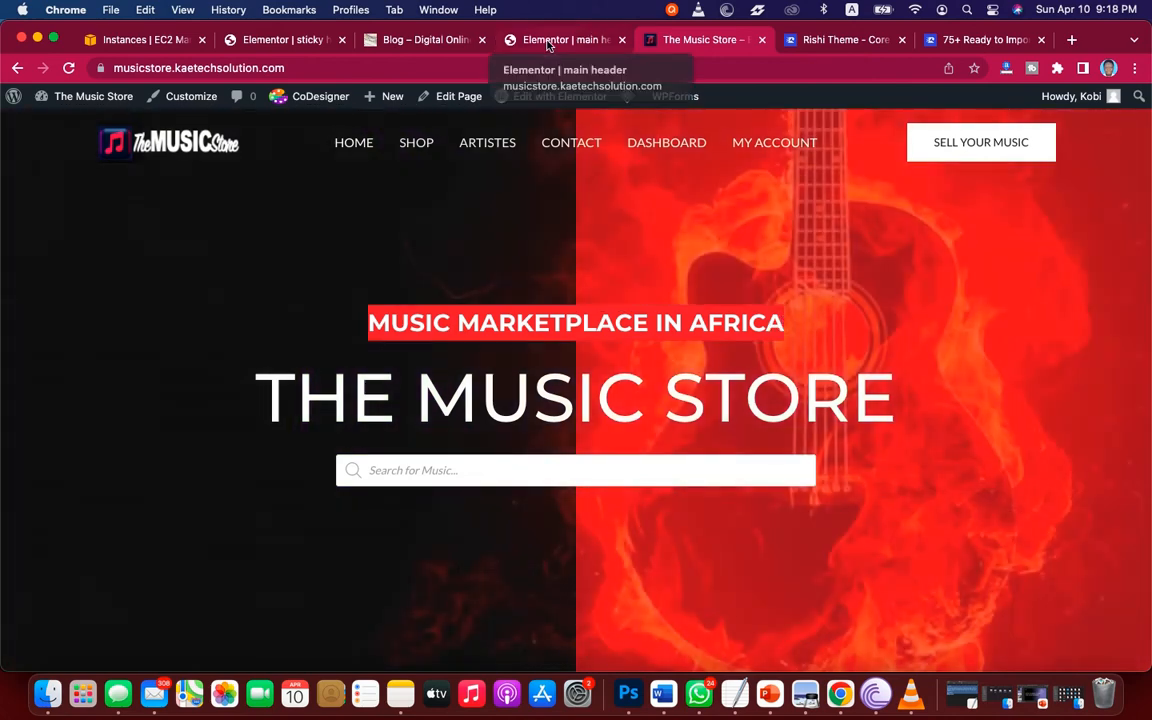
{"action": "left_click", "coordinate": [547, 40]}
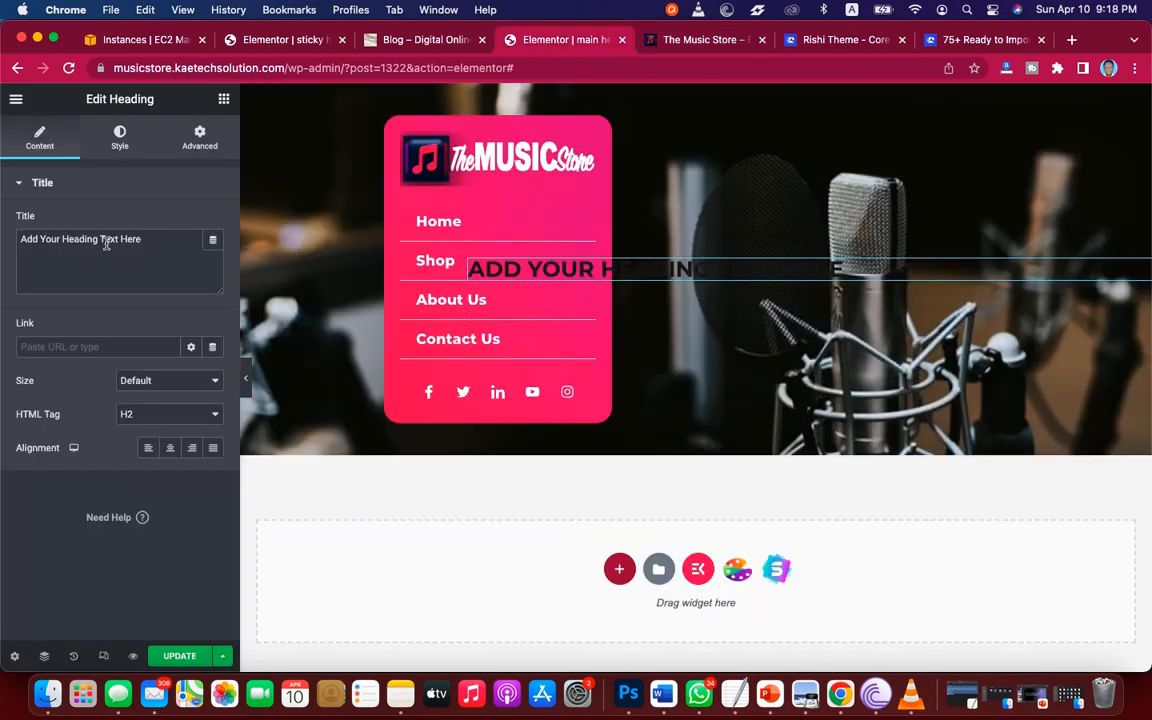
- Paste MUSIC MARKETPLACE IN AFRICA as the heading title and center it
{"action": "left_click_drag", "start_coordinate": [143, 240], "coordinate": [3, 230]}
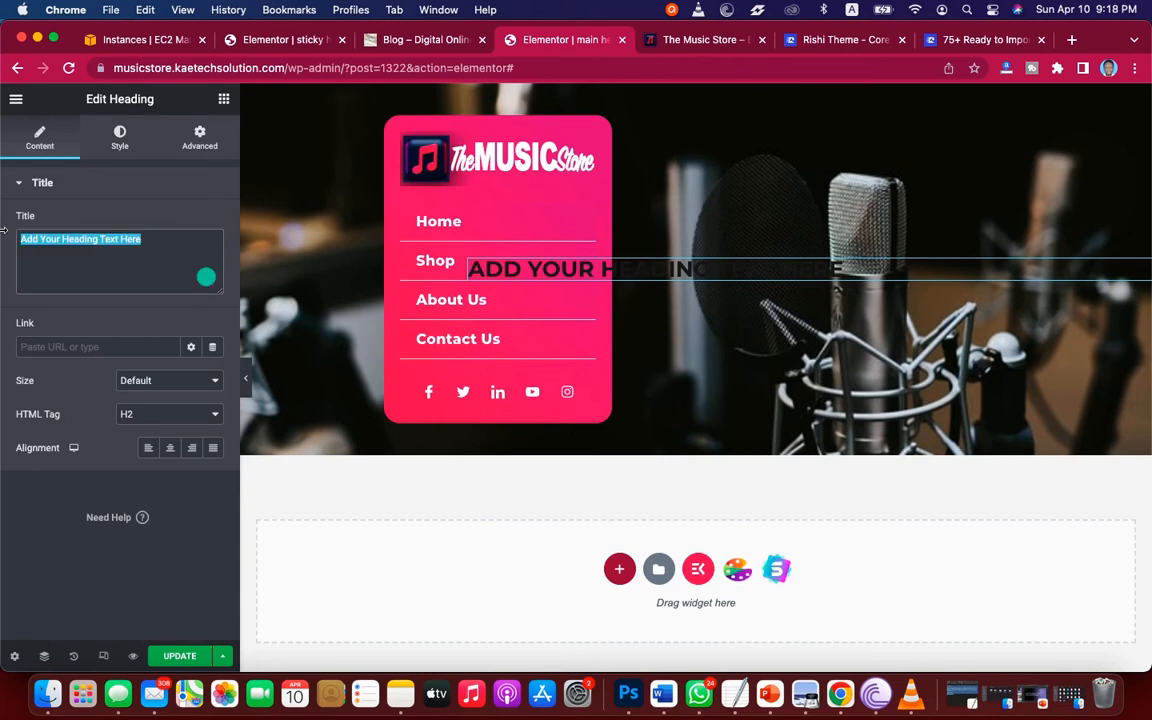
{"action": "key", "text": "super+v"}
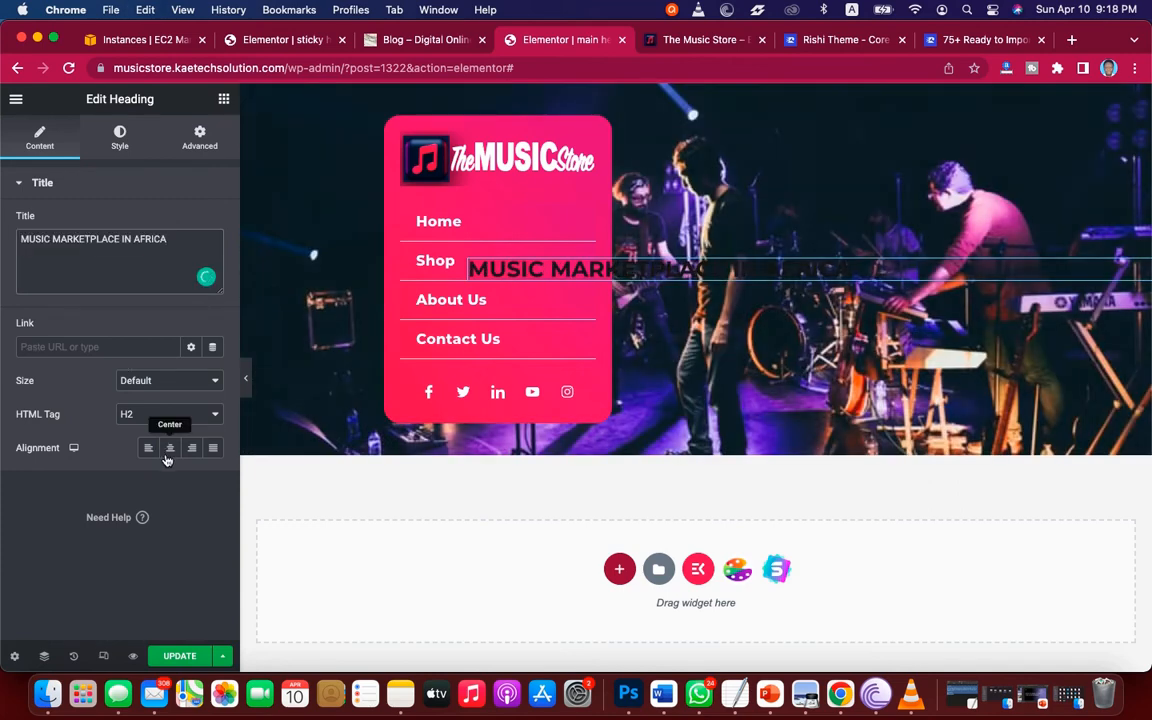
{"action": "left_click", "coordinate": [167, 456]}
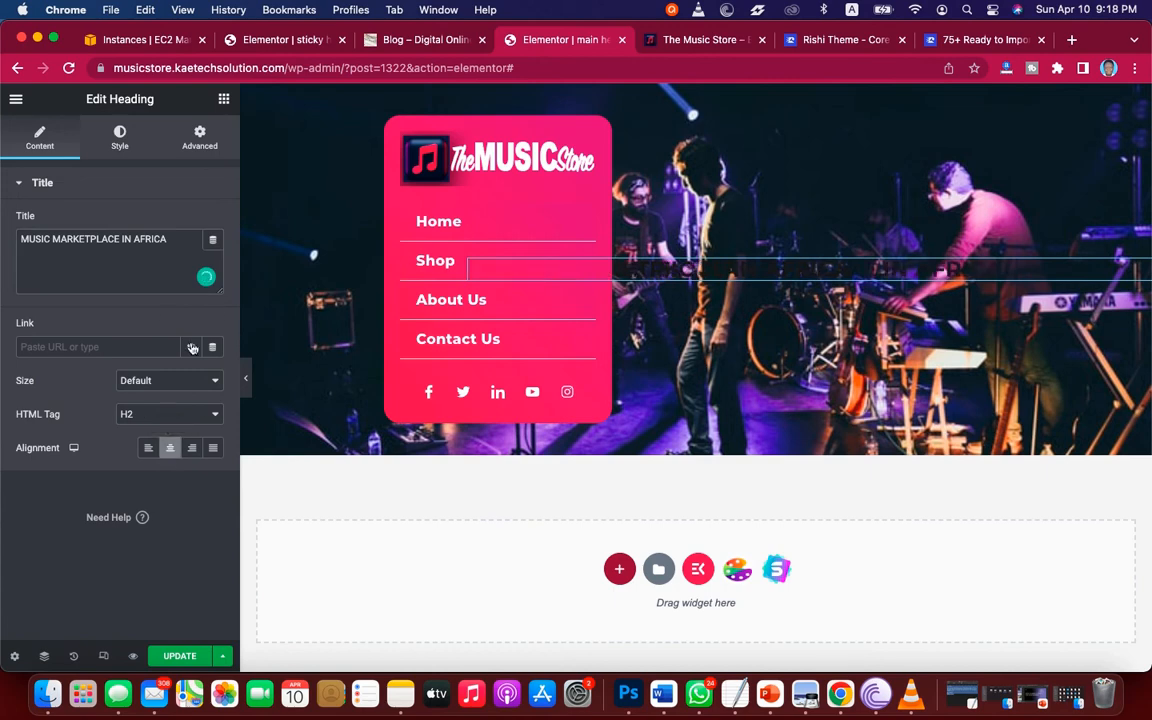
- Set the heading text colour to white #FFFFFF
{"action": "left_click", "coordinate": [120, 142]}
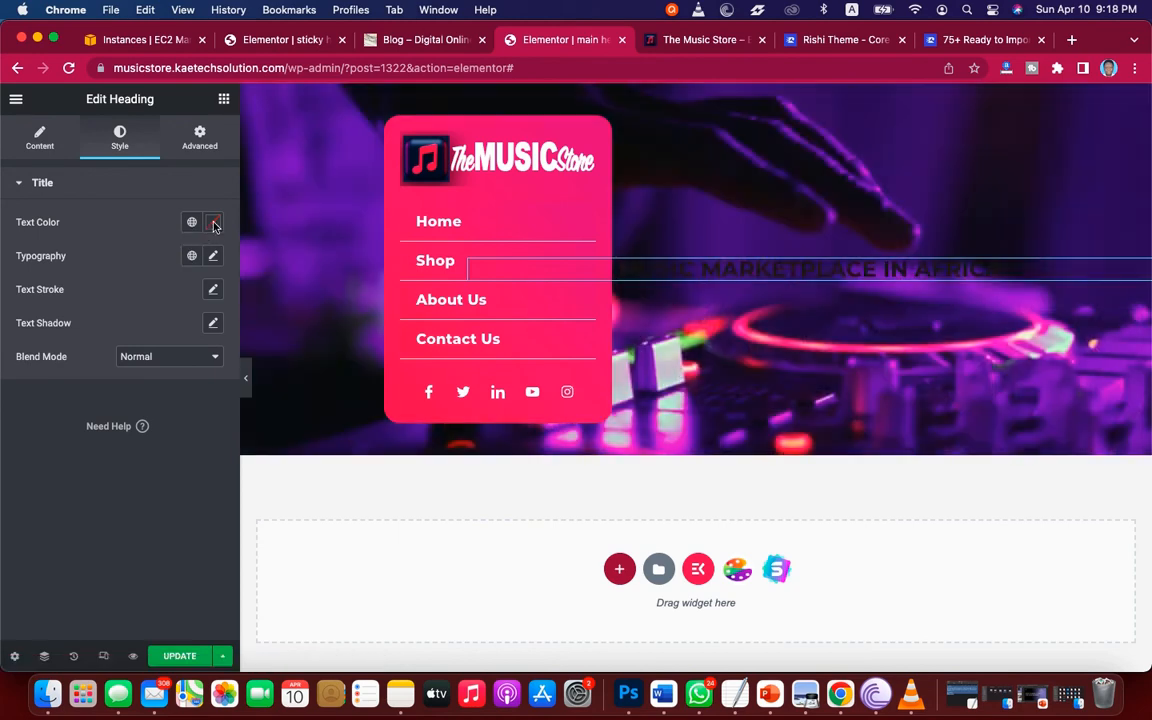
{"action": "left_click", "coordinate": [214, 224]}
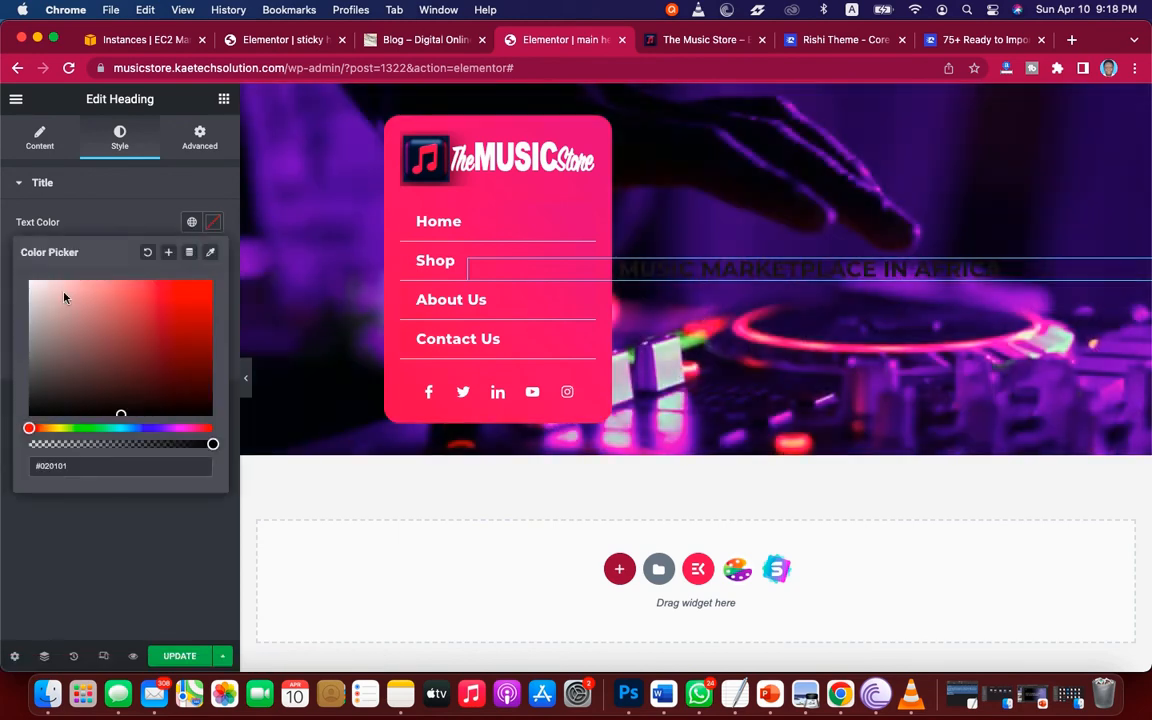
{"action": "left_click", "coordinate": [61, 291]}
{"action": "left_click_drag", "start_coordinate": [5, 260], "coordinate": [3, 258]}
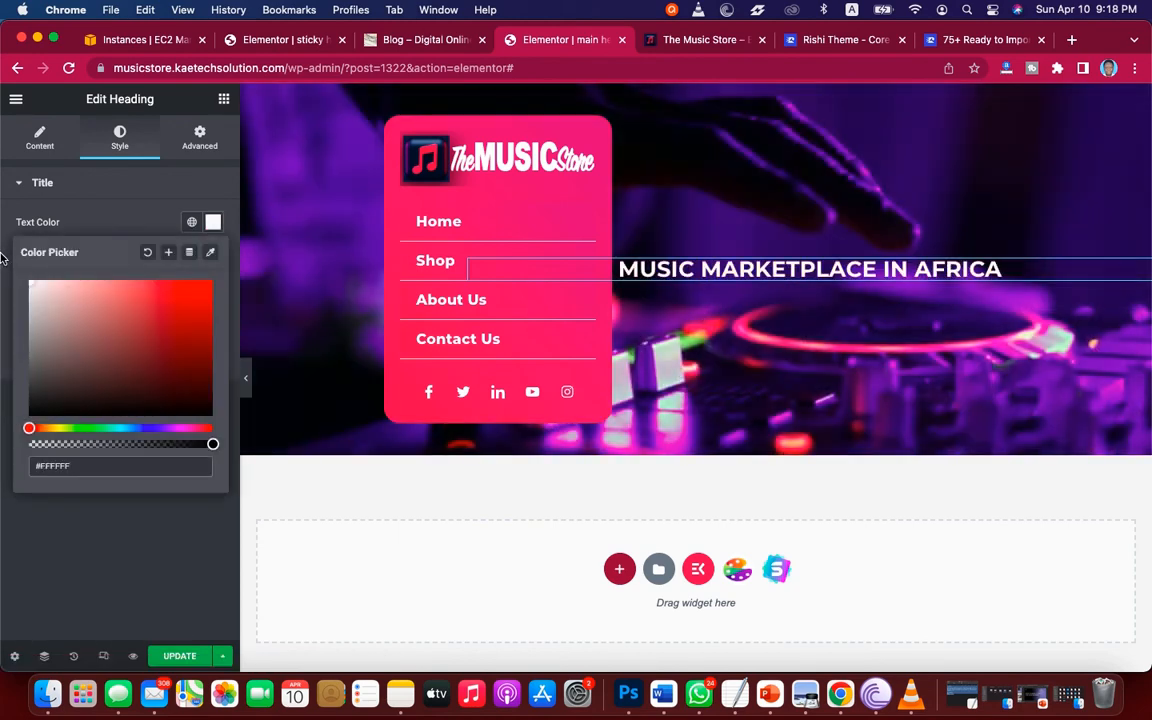
{"action": "left_click", "coordinate": [92, 200]}
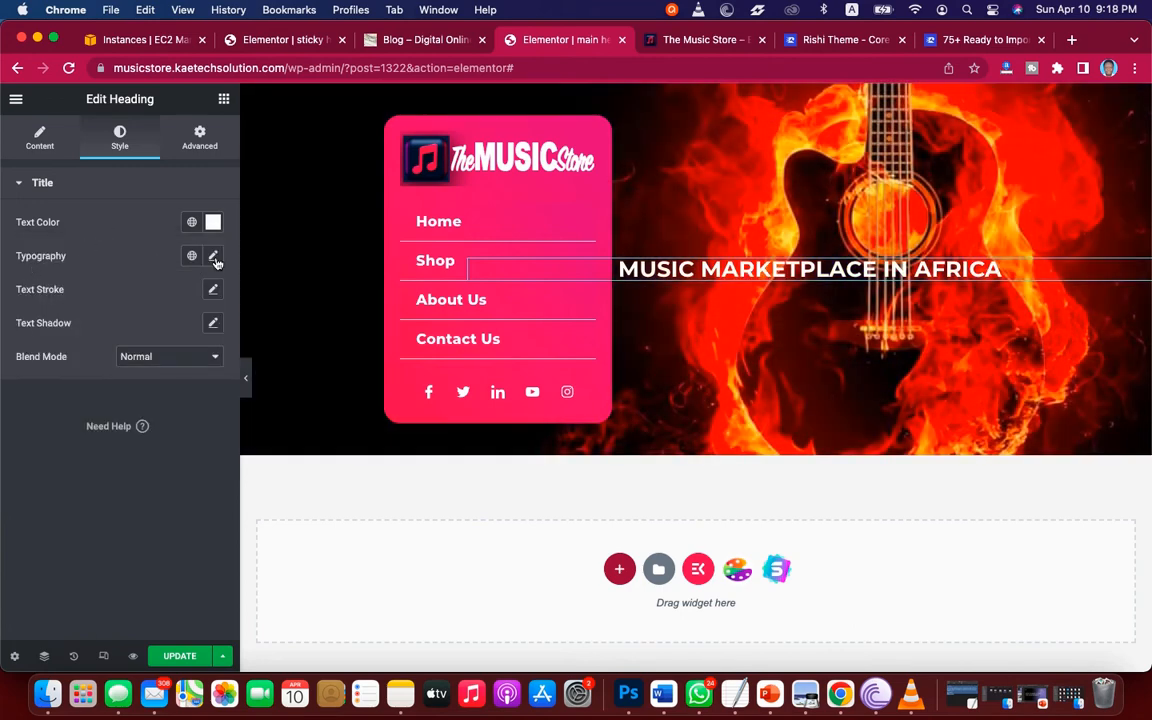
- Set the heading typography to Montserrat at 30 px and view the live site
{"action": "left_click", "coordinate": [214, 257]}
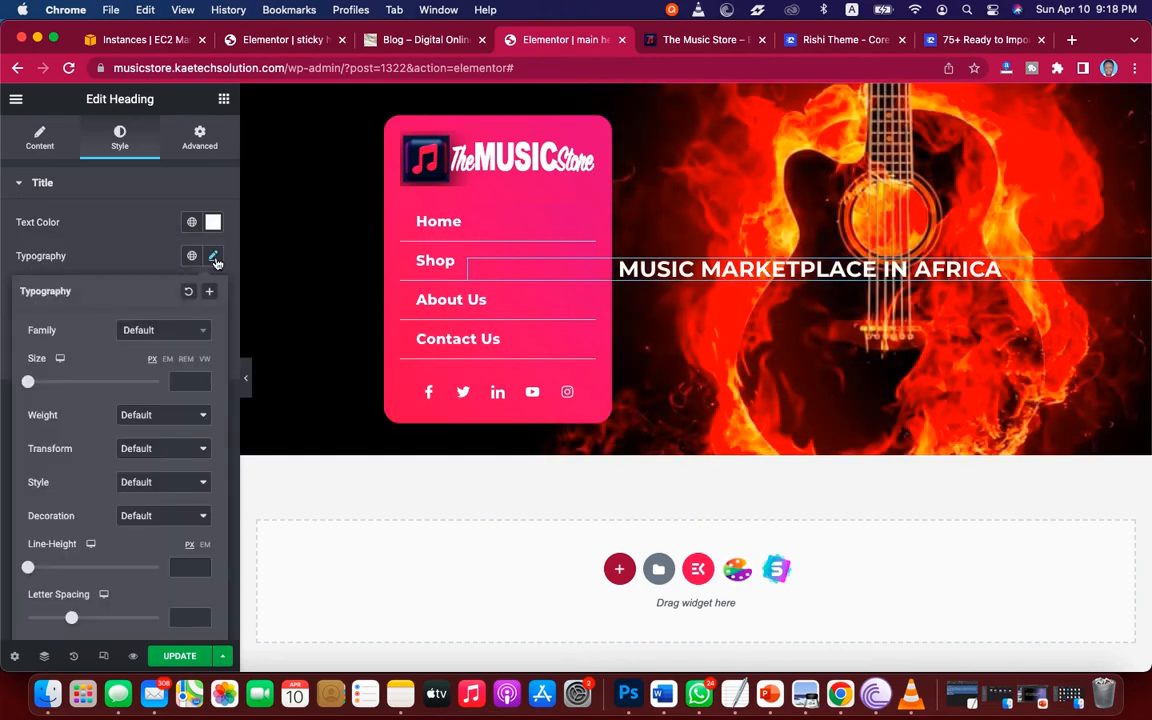
{"action": "left_click", "coordinate": [155, 338]}
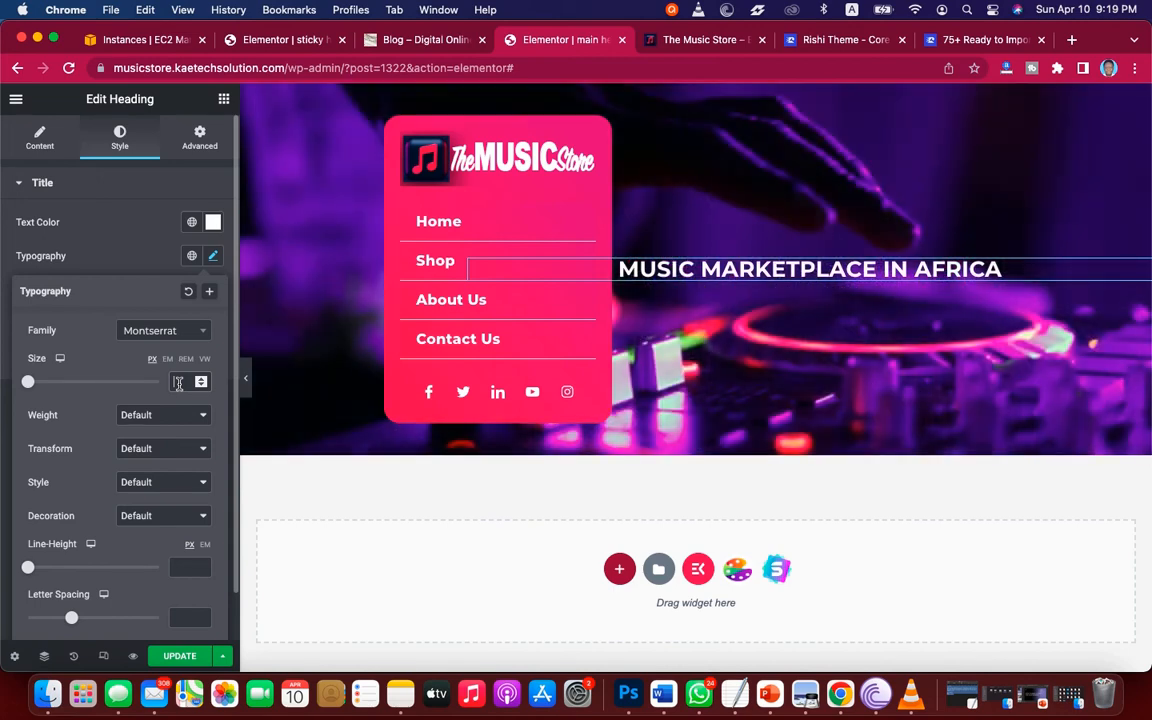
{"action": "left_click", "coordinate": [178, 382]}
{"action": "type", "text": "30"}
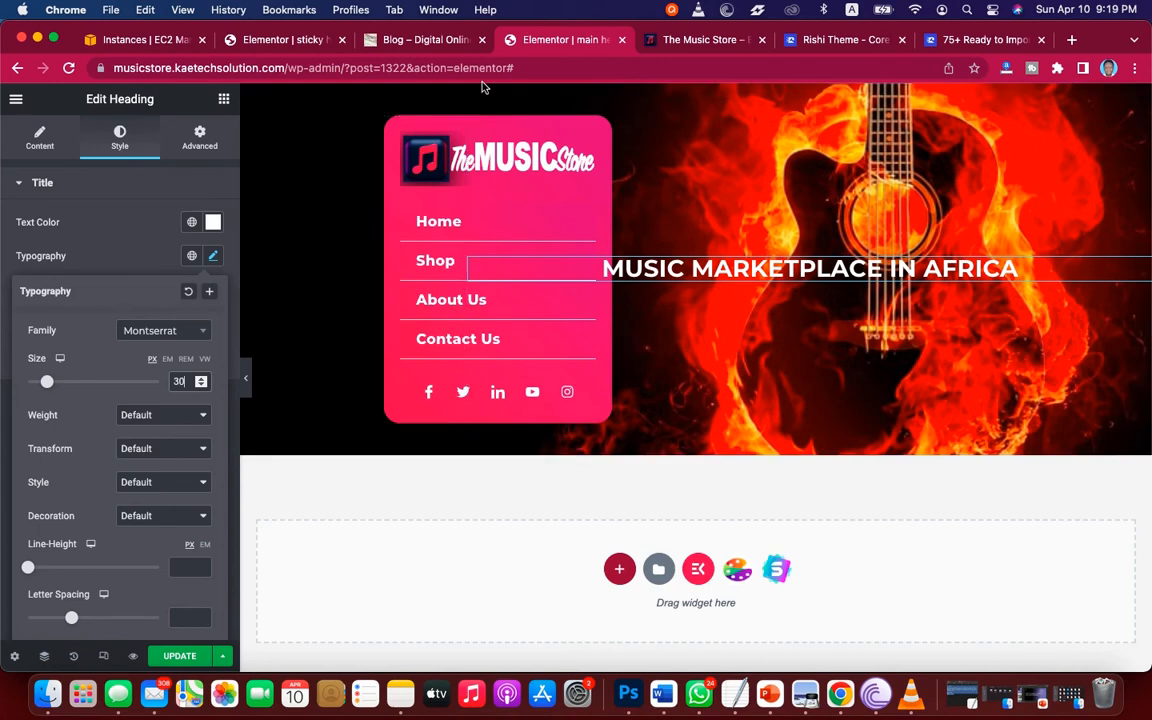
{"action": "left_click", "coordinate": [670, 42]}
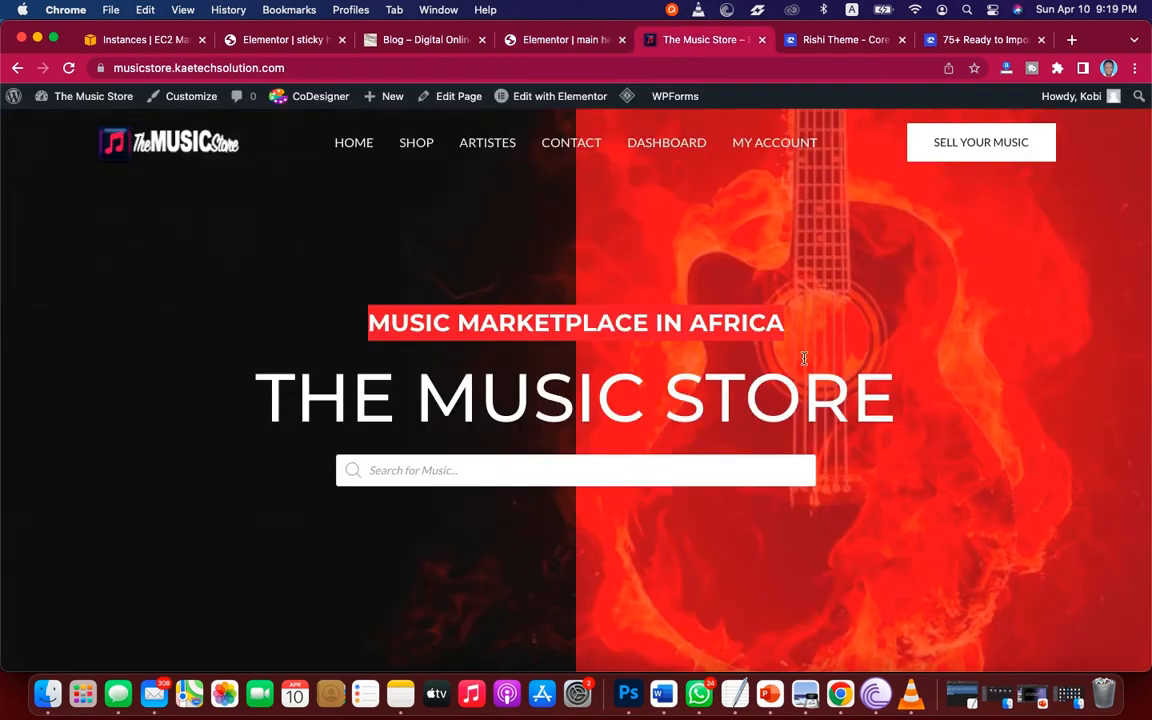
- Highlight the live site's THE MUSIC STORE heading for reference, then return to the editor
{"action": "left_click_drag", "start_coordinate": [888, 398], "coordinate": [258, 400]}
{"action": "key", "text": "super+c"}
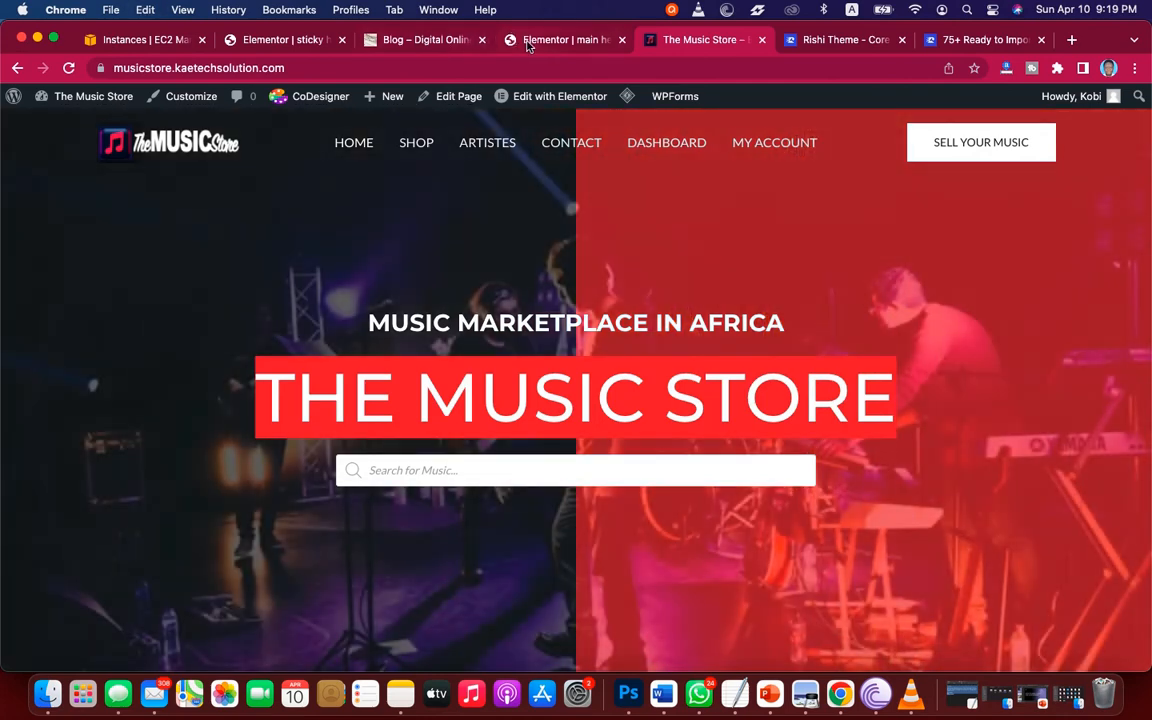
{"action": "left_click", "coordinate": [556, 40]}
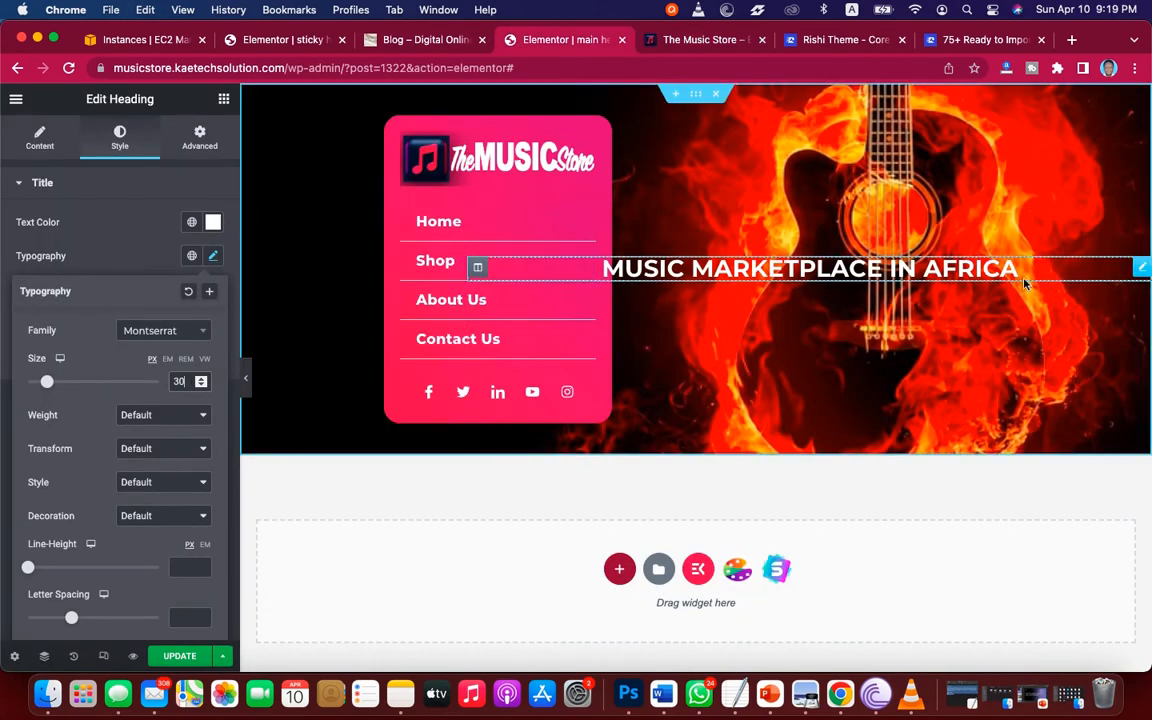
- Duplicate the MUSIC MARKETPLACE IN AFRICA heading and retitle the copy THE MUSIC STORE
{"action": "right_click", "coordinate": [1138, 272]}
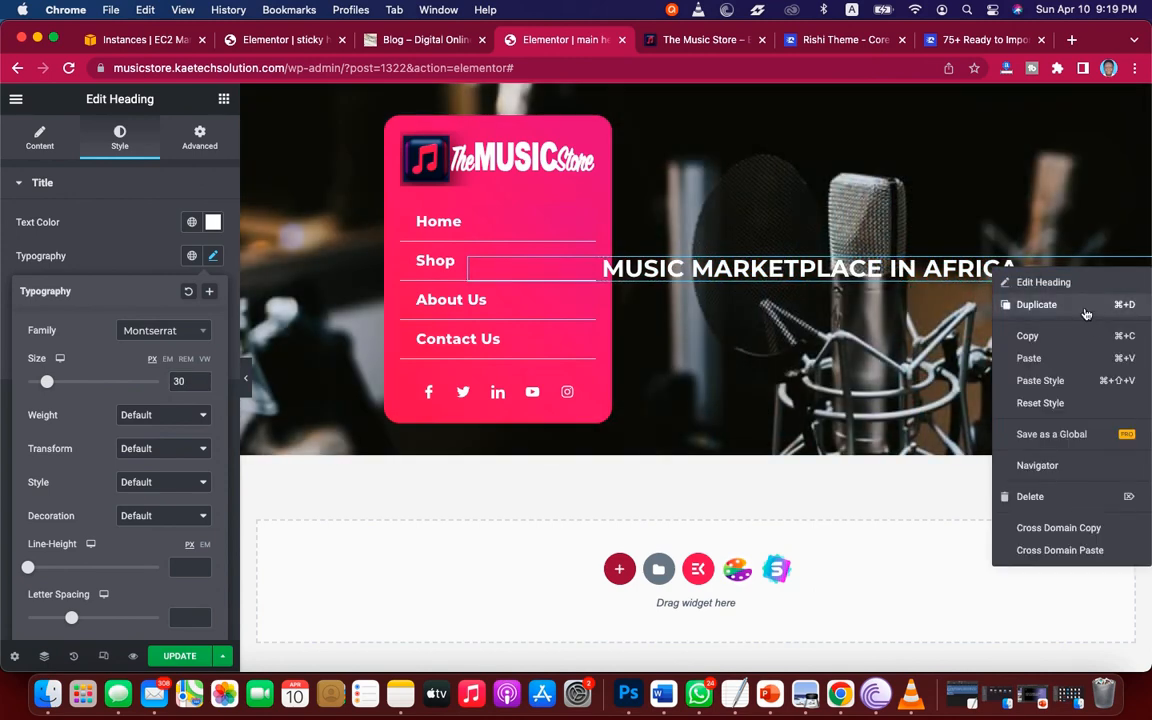
{"action": "left_click", "coordinate": [1086, 314]}
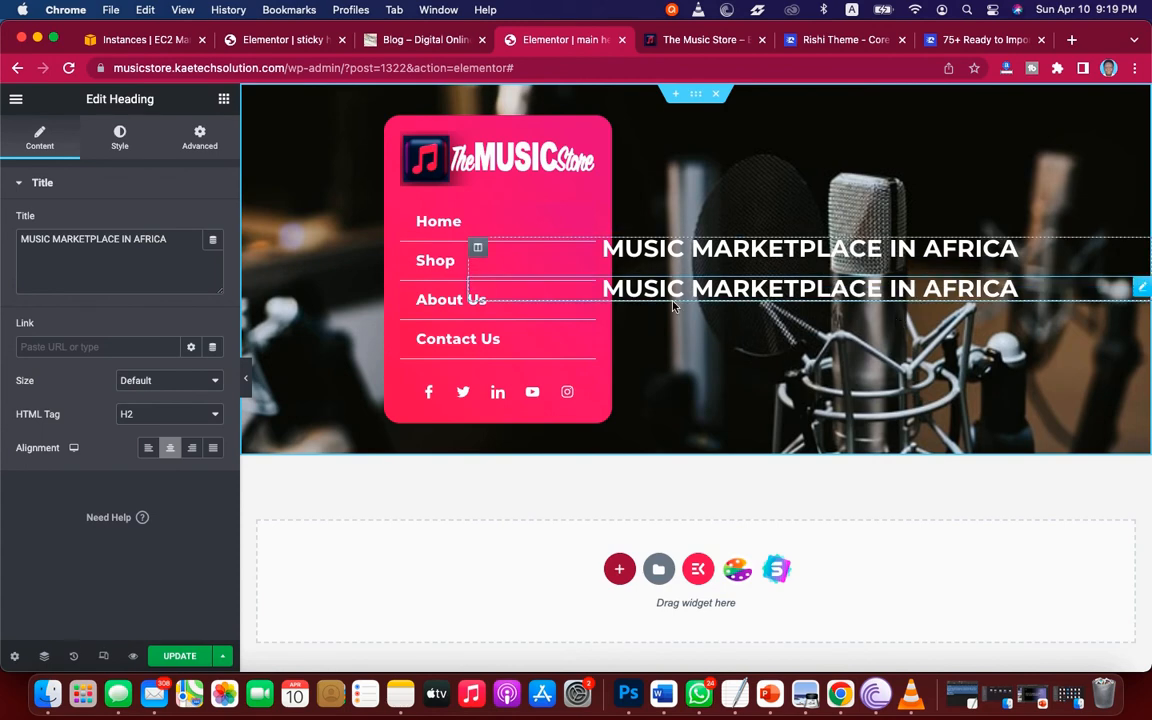
{"action": "left_click_drag", "start_coordinate": [168, 240], "coordinate": [3, 241]}
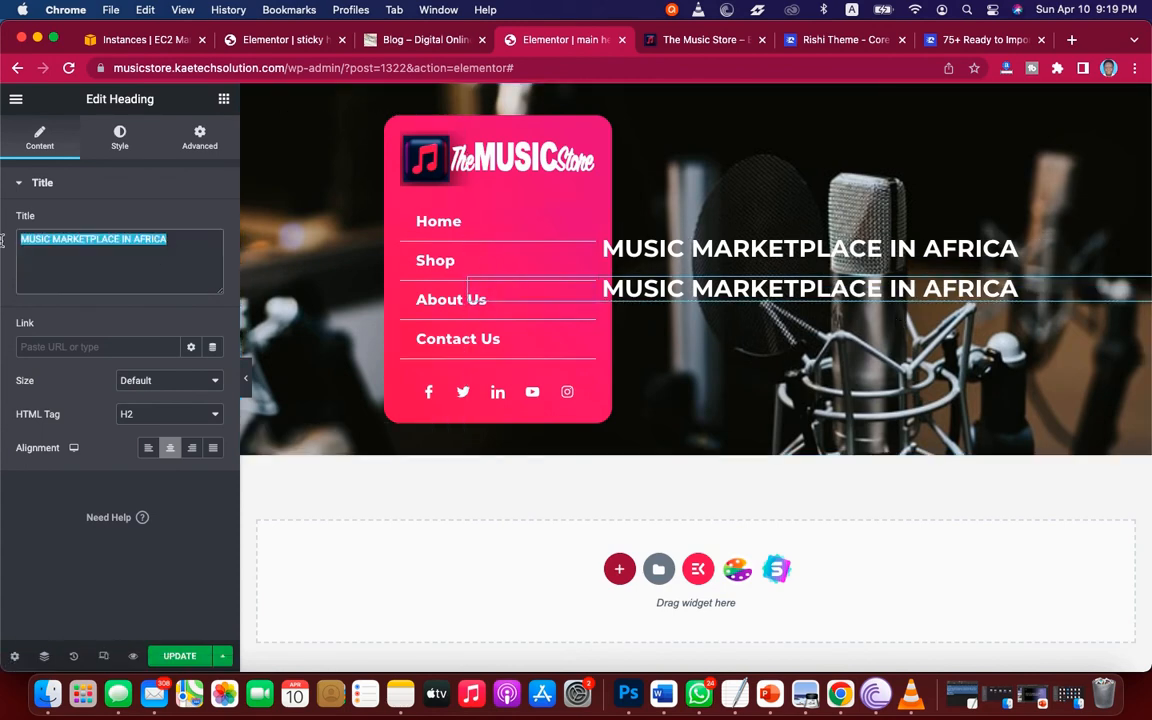
{"action": "key", "text": "super+v"}
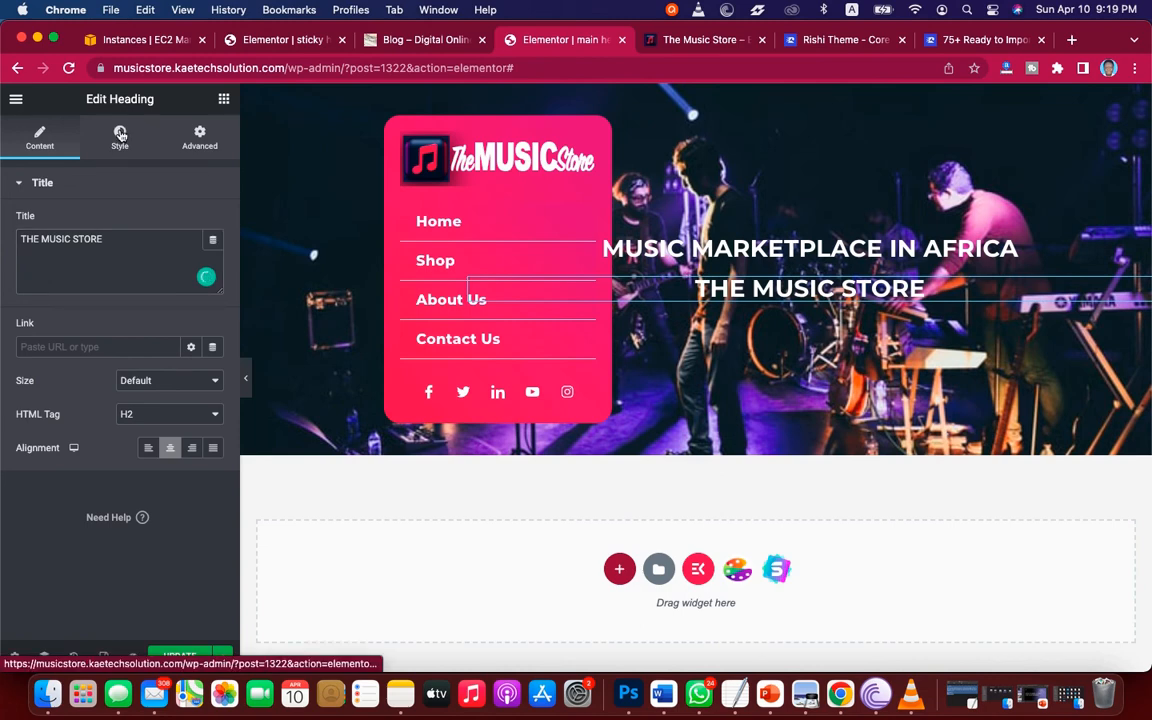
- Set THE MUSIC STORE typography size from 30 to 80 px and preview the header full-width
{"action": "left_click", "coordinate": [120, 134]}
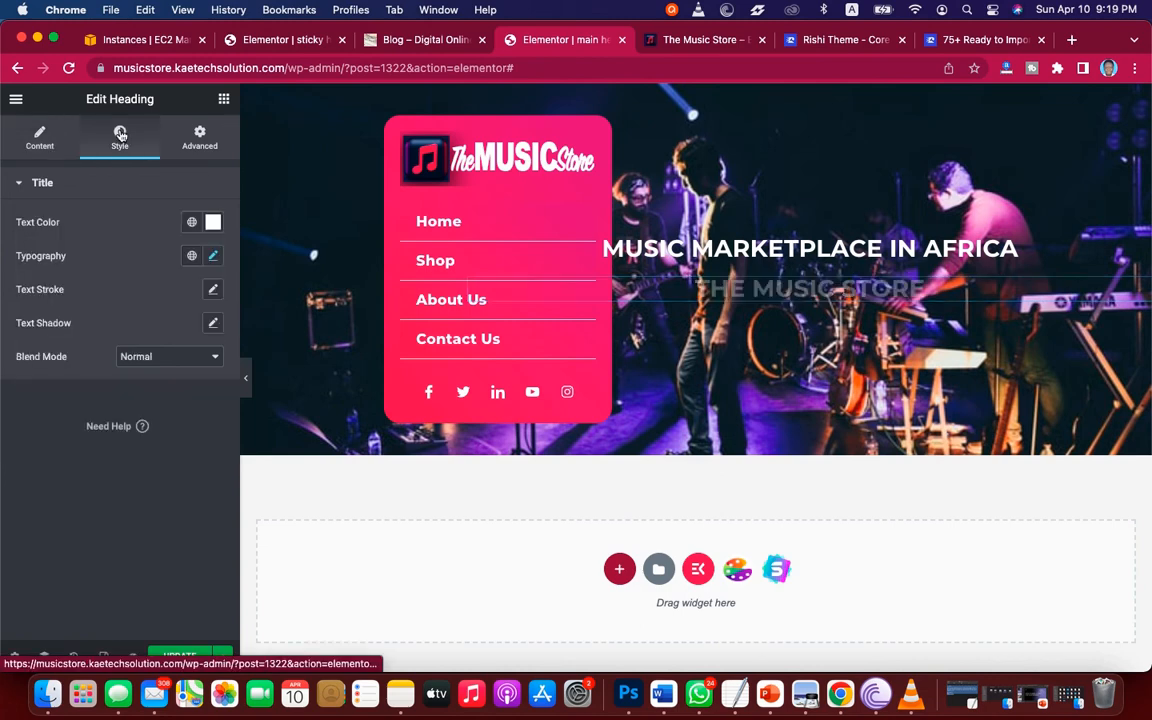
{"action": "left_click", "coordinate": [213, 258]}
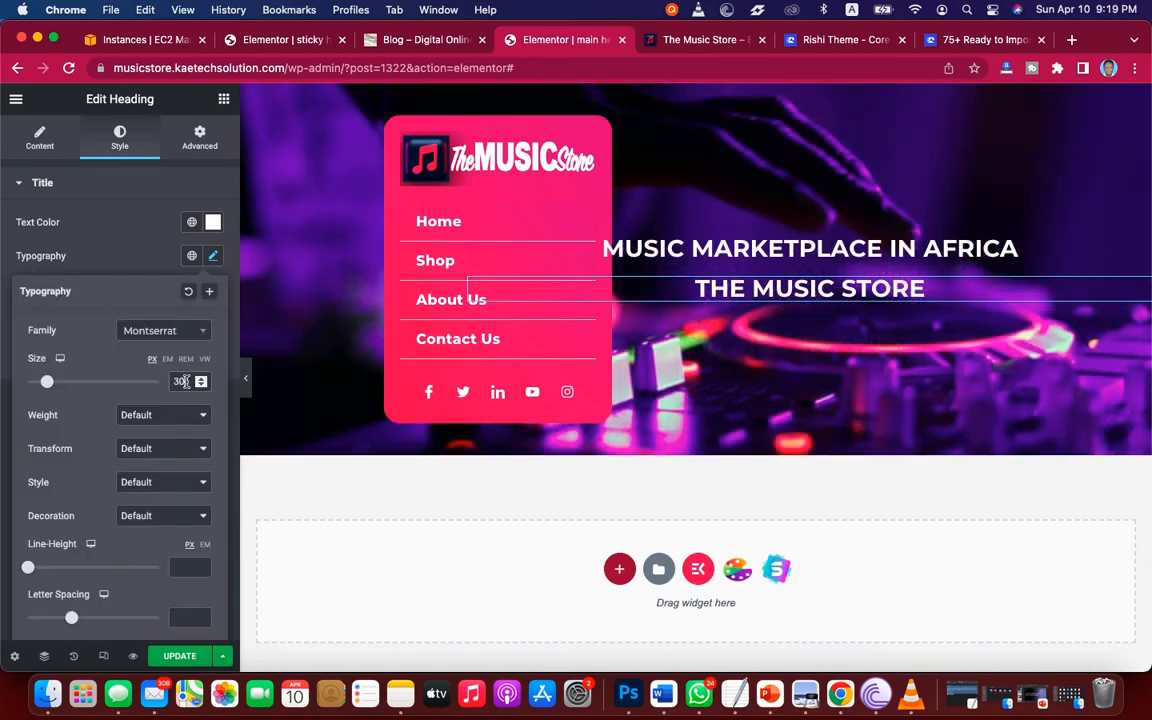
{"action": "left_click_drag", "start_coordinate": [184, 381], "coordinate": [166, 381]}
{"action": "type", "text": "80"}
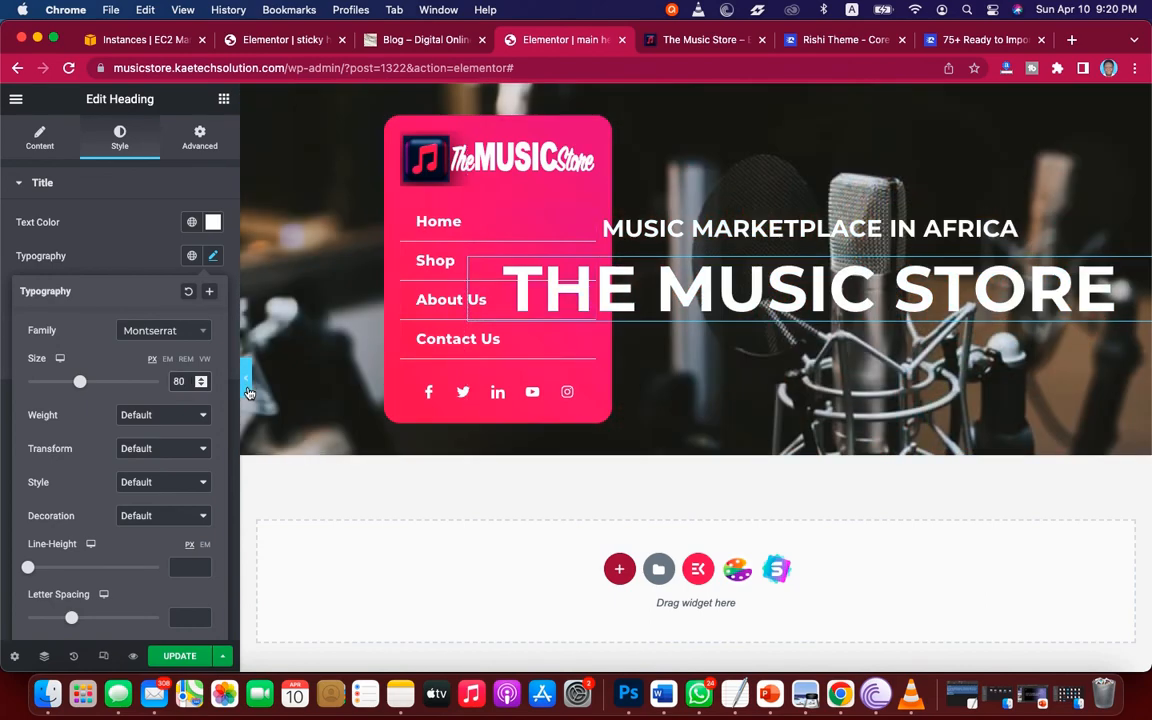
{"action": "left_click", "coordinate": [248, 390]}
{"action": "left_click", "coordinate": [246, 382]}
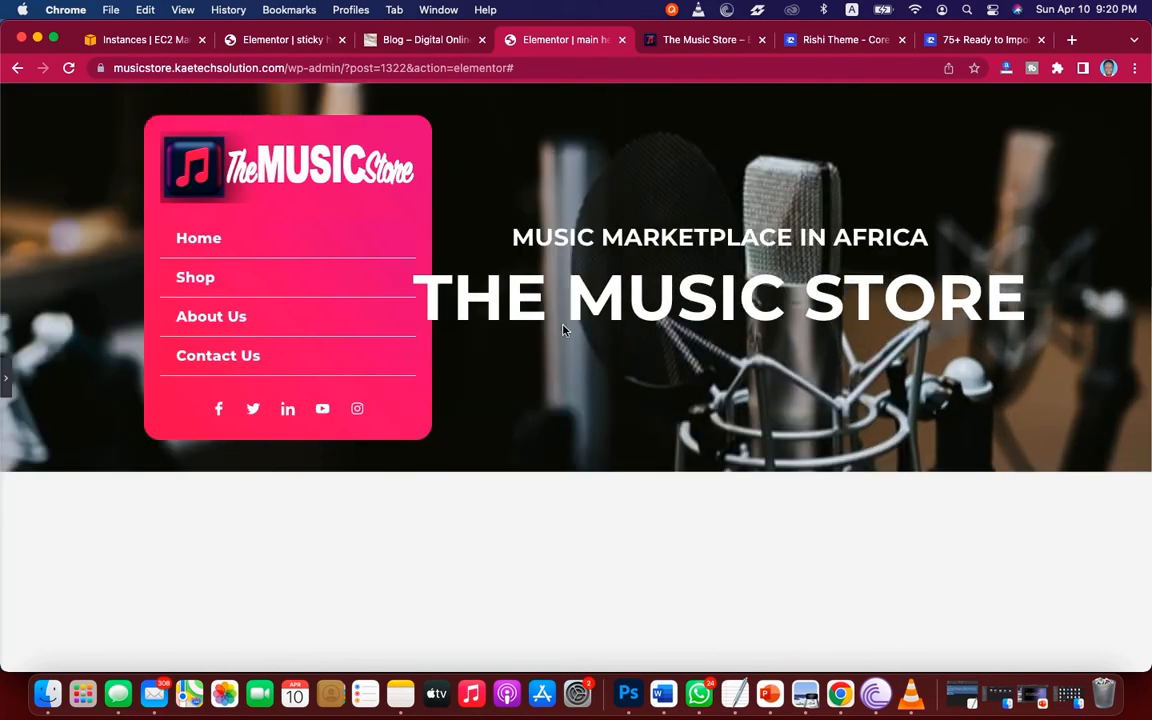
- With the editing panel restored, reduce THE MUSIC STORE font size from 80 to 70 px
{"action": "left_click", "coordinate": [5, 382]}
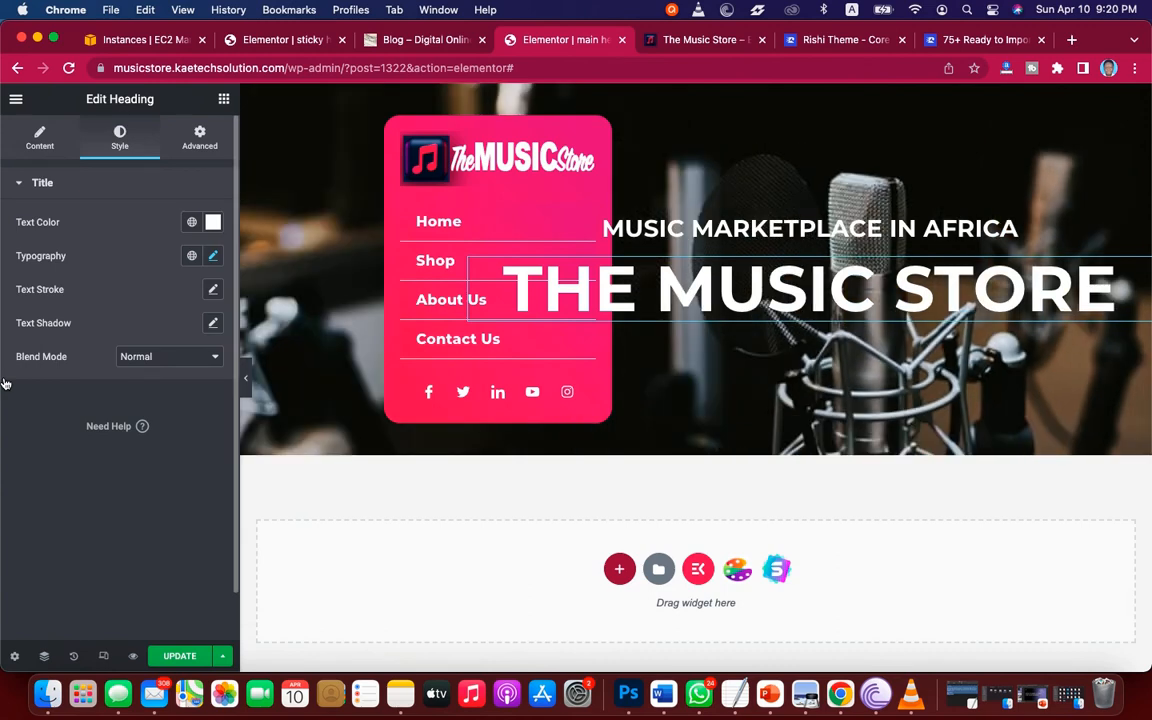
{"action": "left_click", "coordinate": [213, 257]}
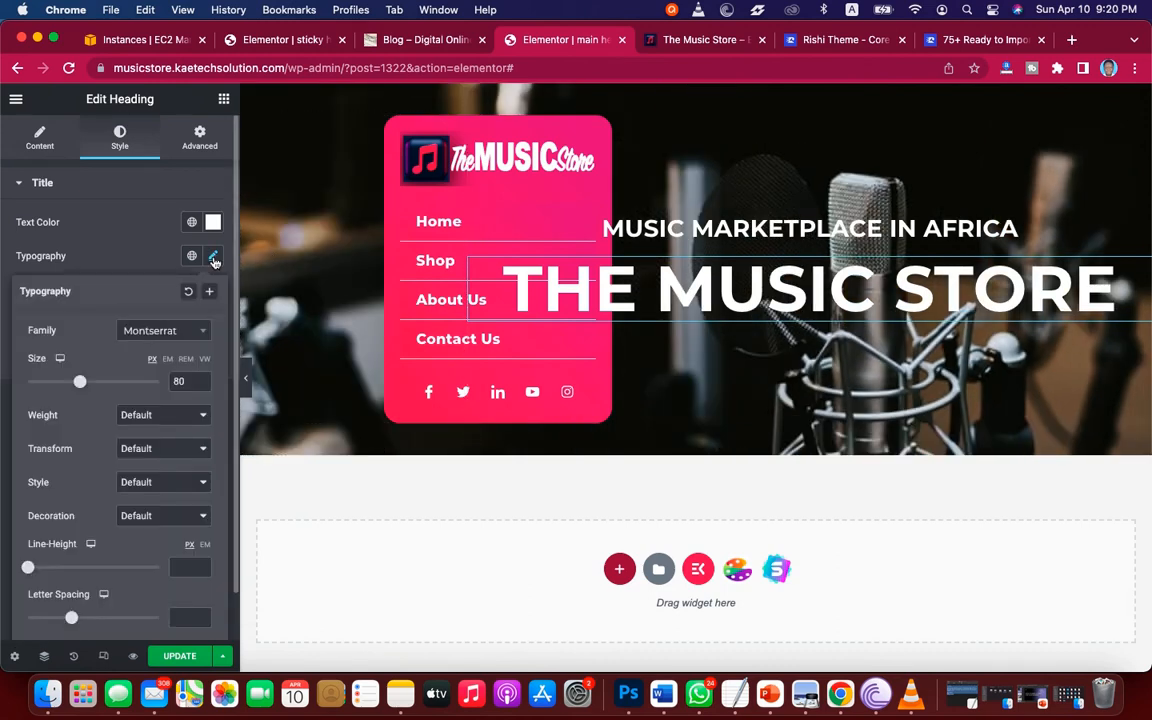
{"action": "double_click", "coordinate": [176, 381]}
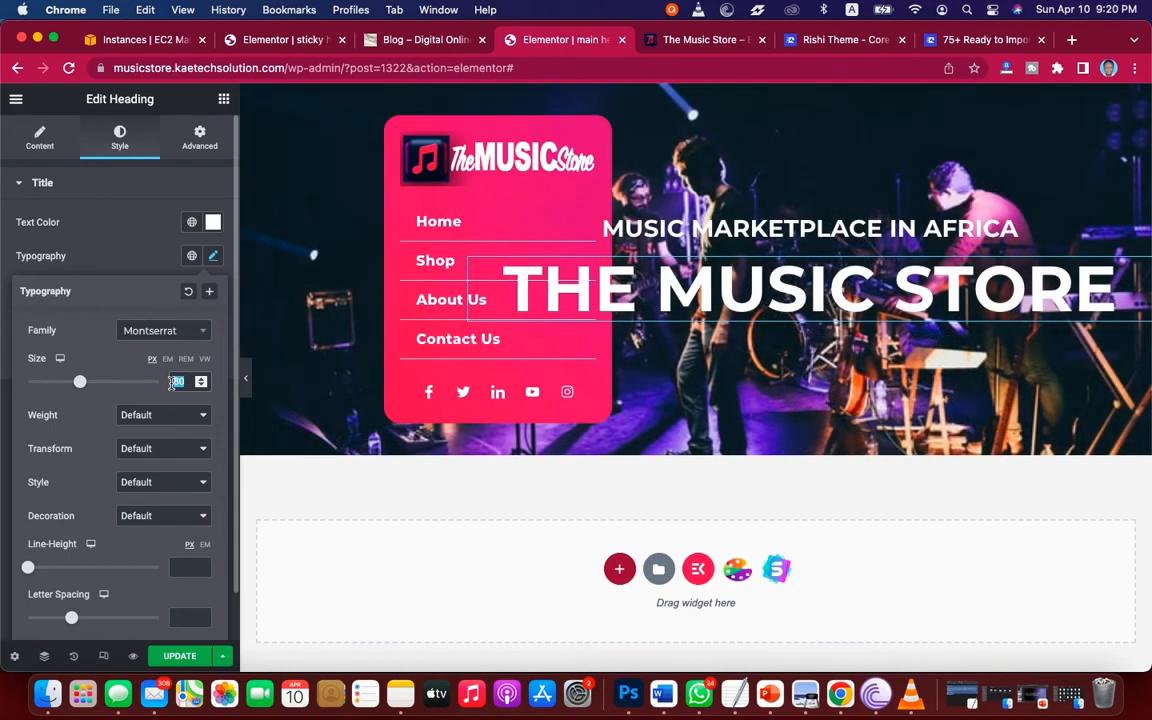
{"action": "type", "text": "70"}
{"action": "left_click", "coordinate": [127, 240]}
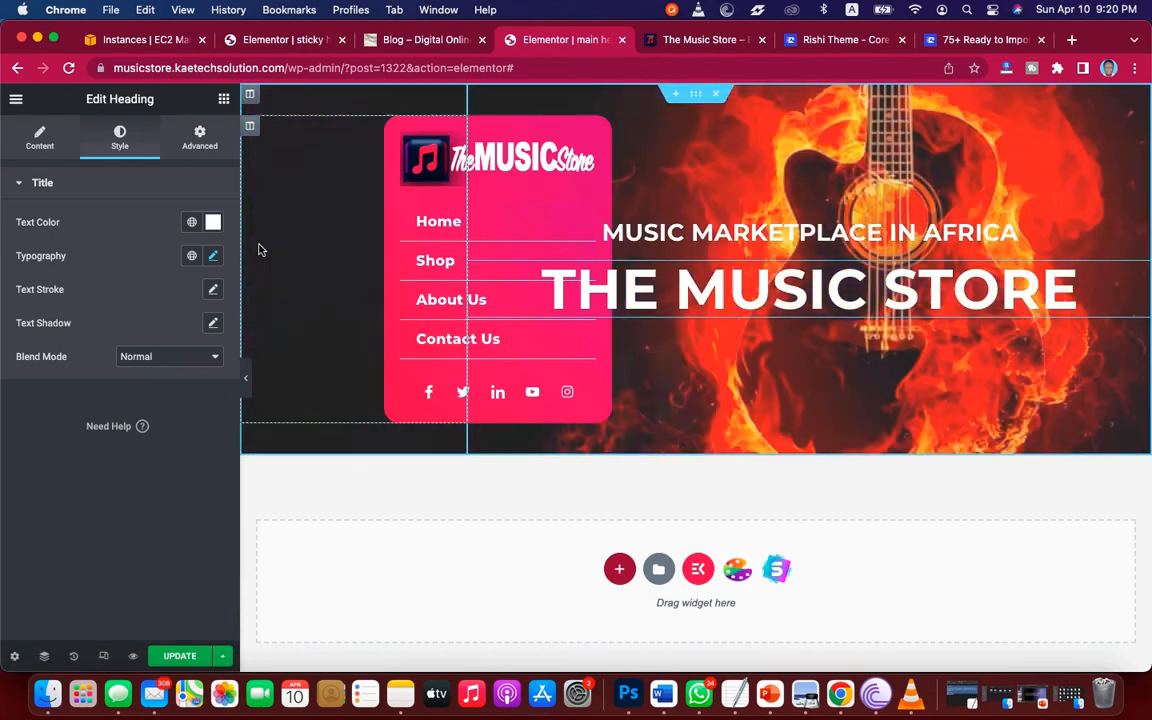
- Place a Shortcode widget with [fibosearch] below the hero headings and update the template
{"action": "left_click", "coordinate": [224, 100]}
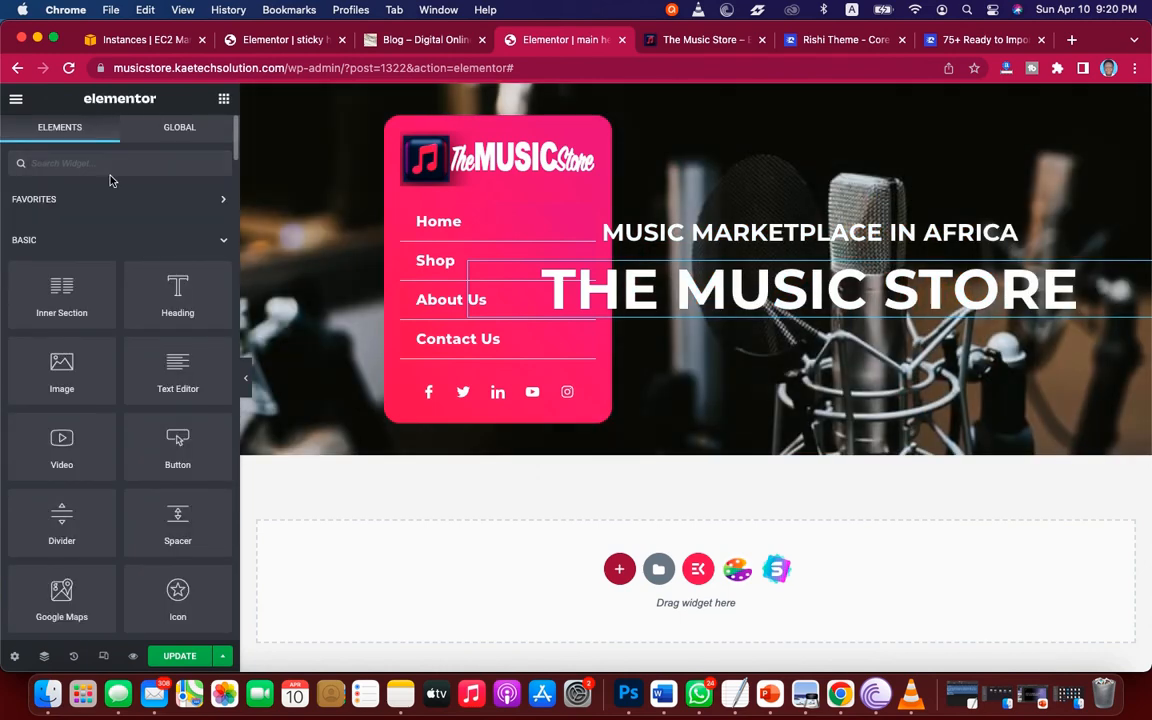
{"action": "left_click", "coordinate": [108, 164]}
{"action": "type", "text": "short"}
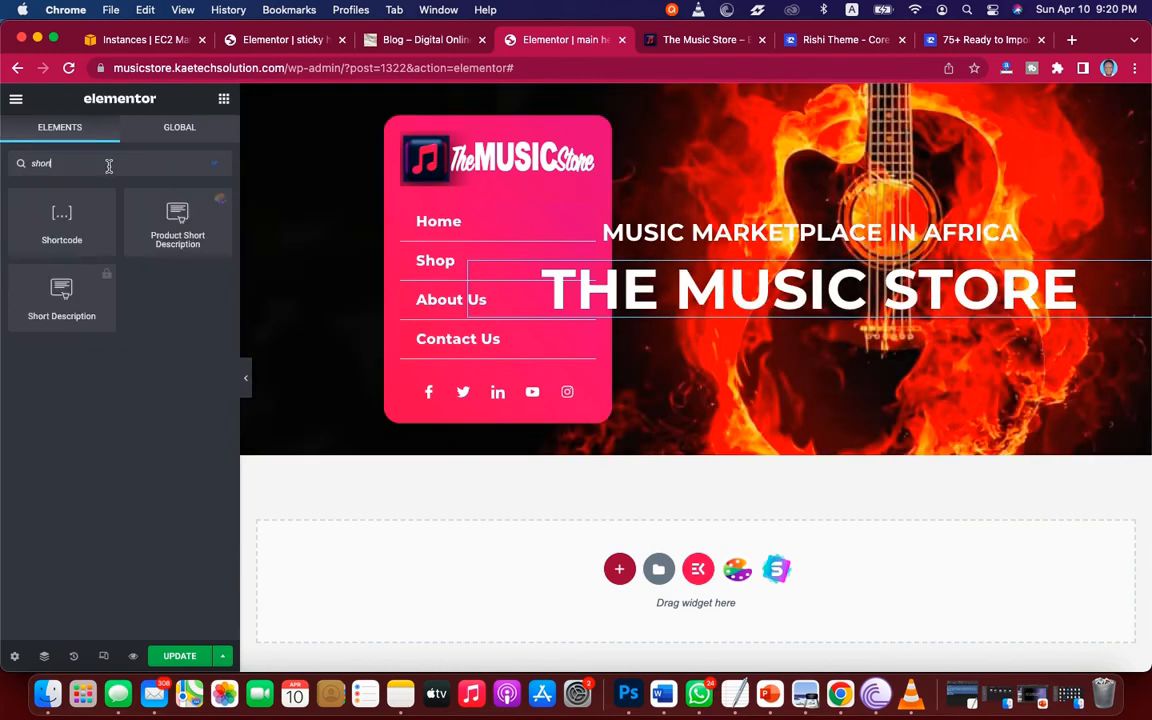
{"action": "left_click_drag", "start_coordinate": [46, 198], "coordinate": [893, 305]}
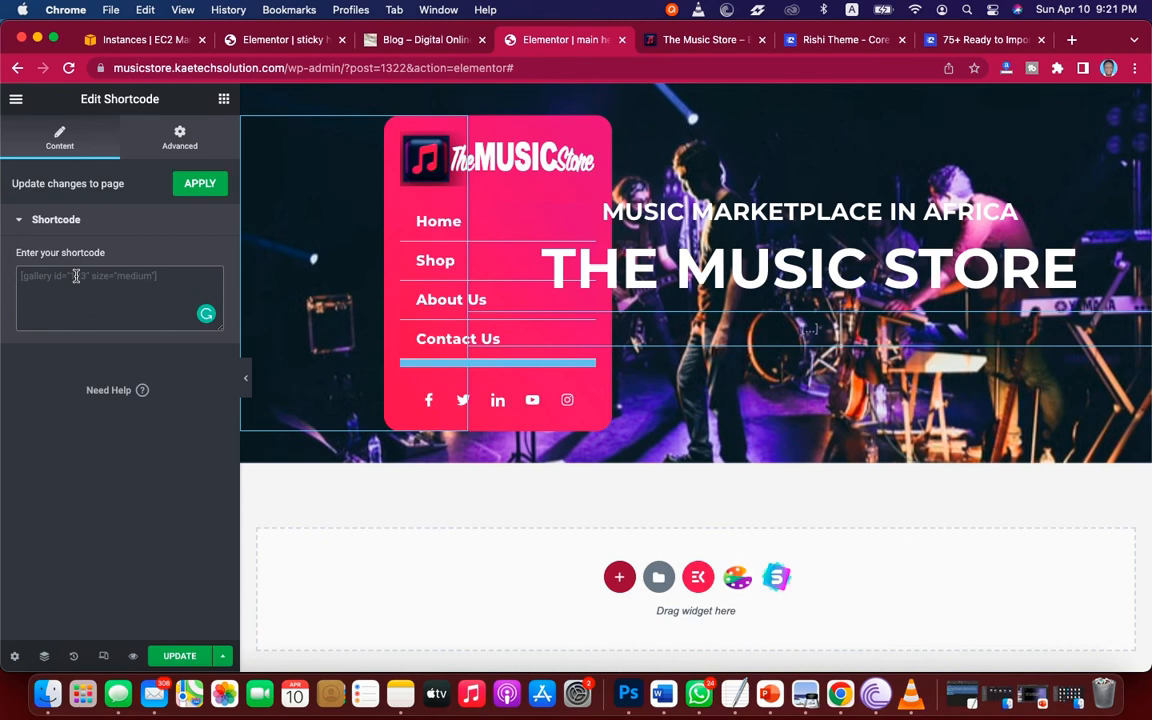
{"action": "type", "text": "["}
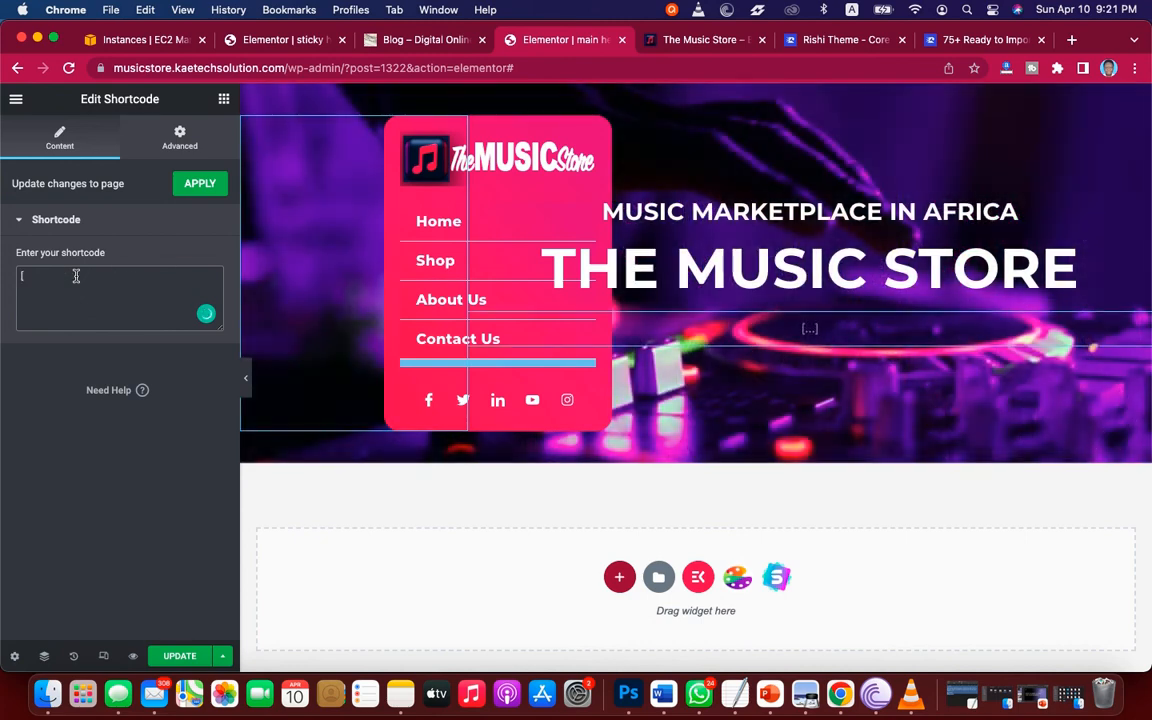
{"action": "type", "text": "fibosearc"}
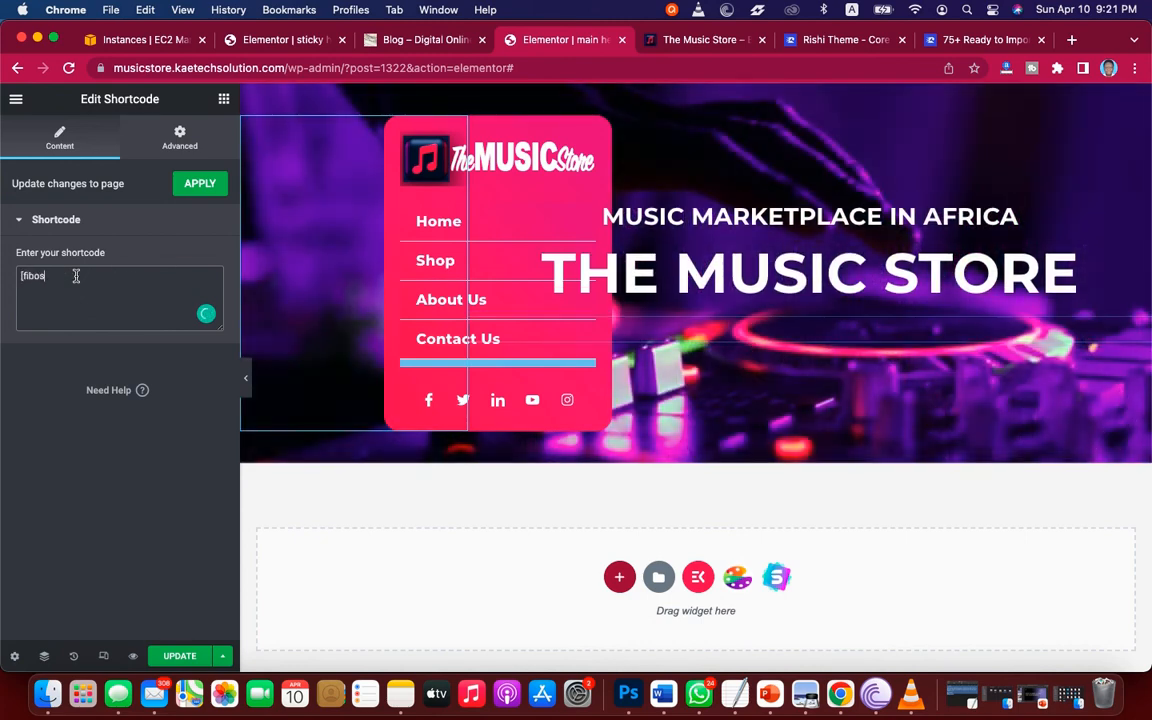
{"action": "type", "text": "h]"}
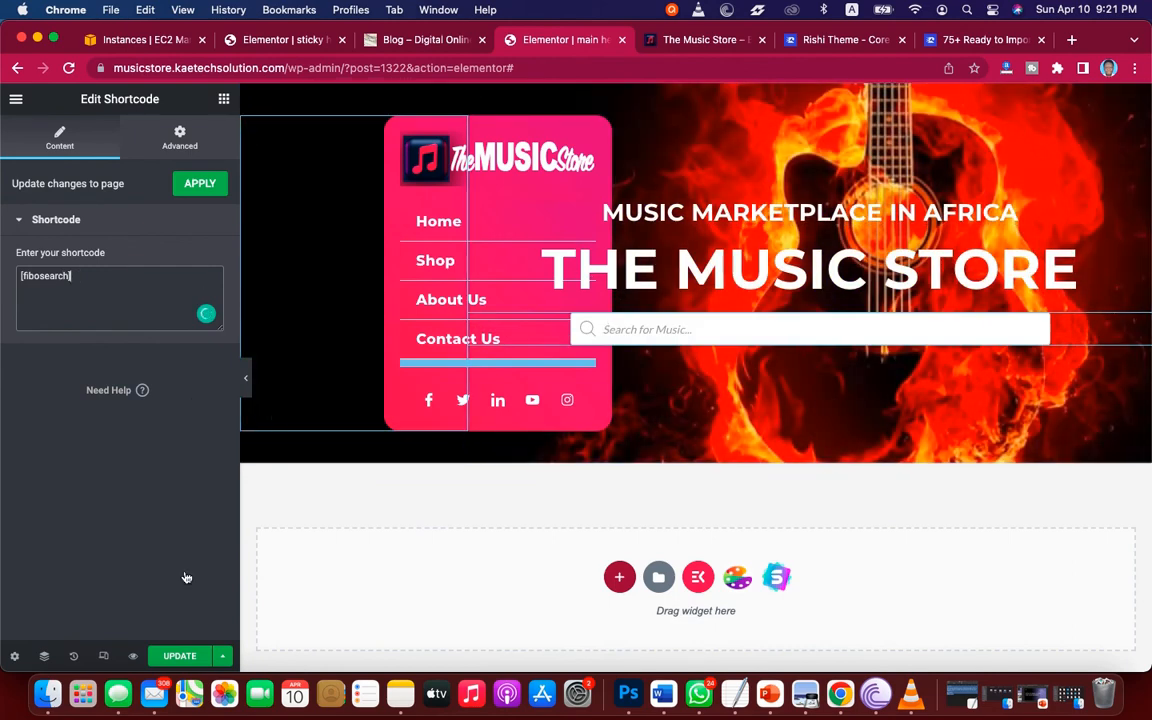
{"action": "left_click", "coordinate": [182, 657]}
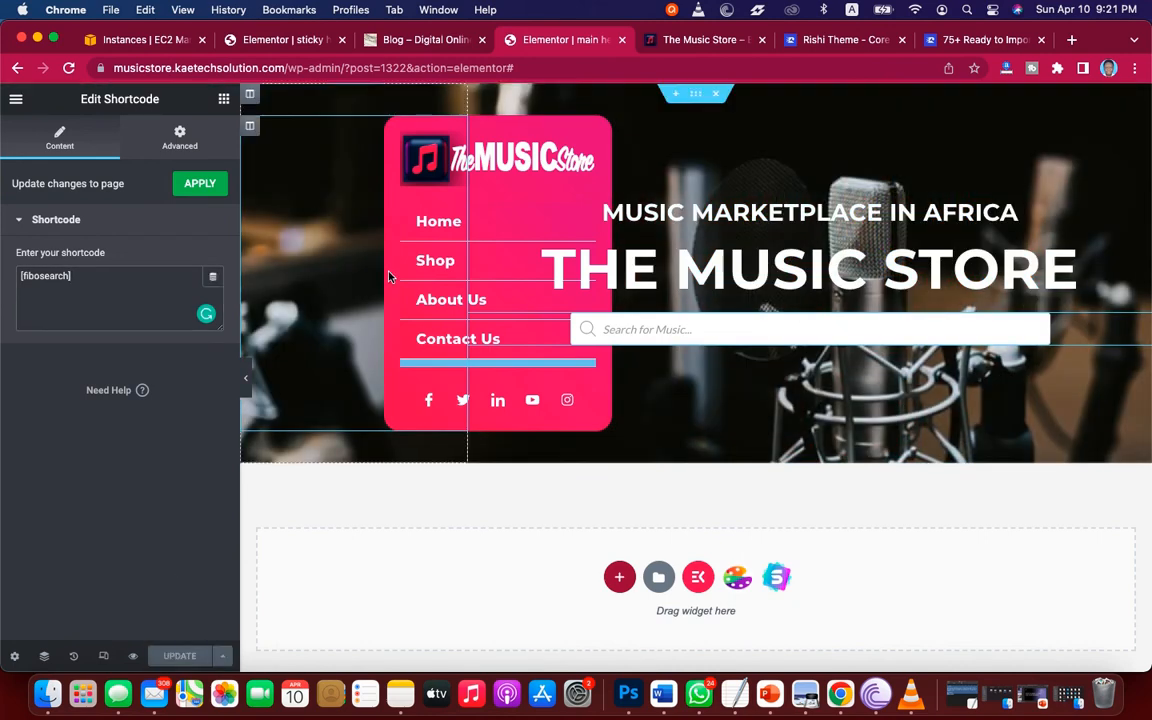
- Reload the live Music Store front page and scroll through it to review the new header
{"action": "left_click", "coordinate": [700, 40]}
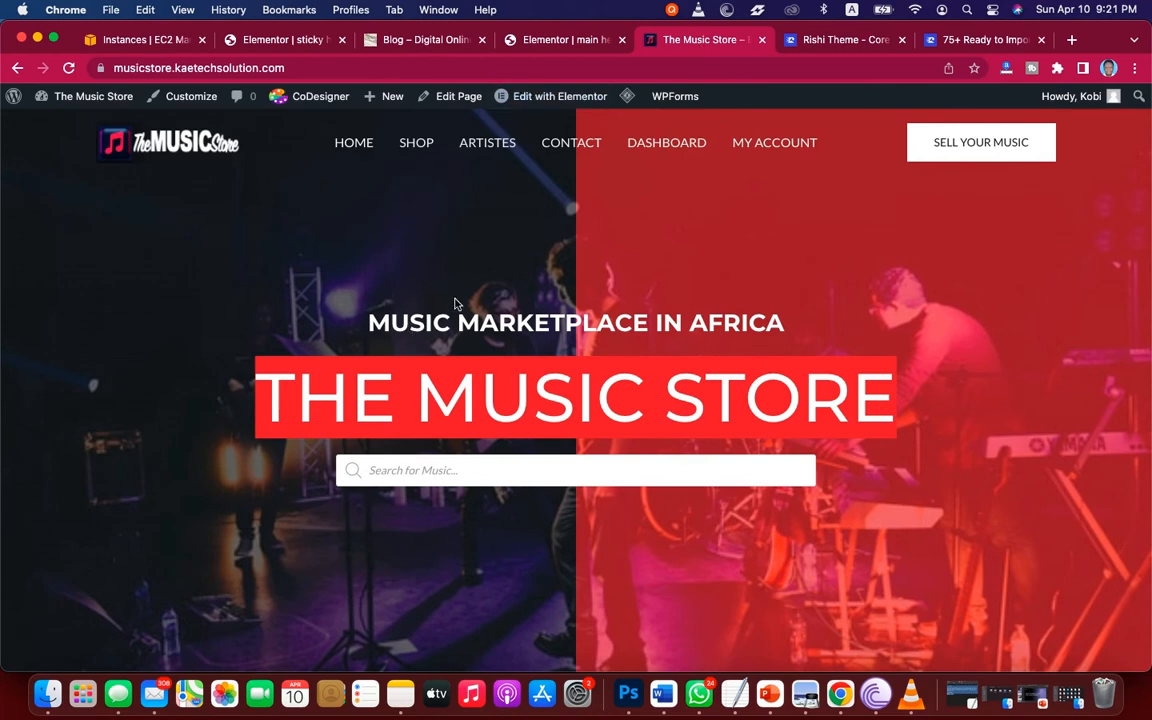
{"action": "left_click", "coordinate": [68, 68]}
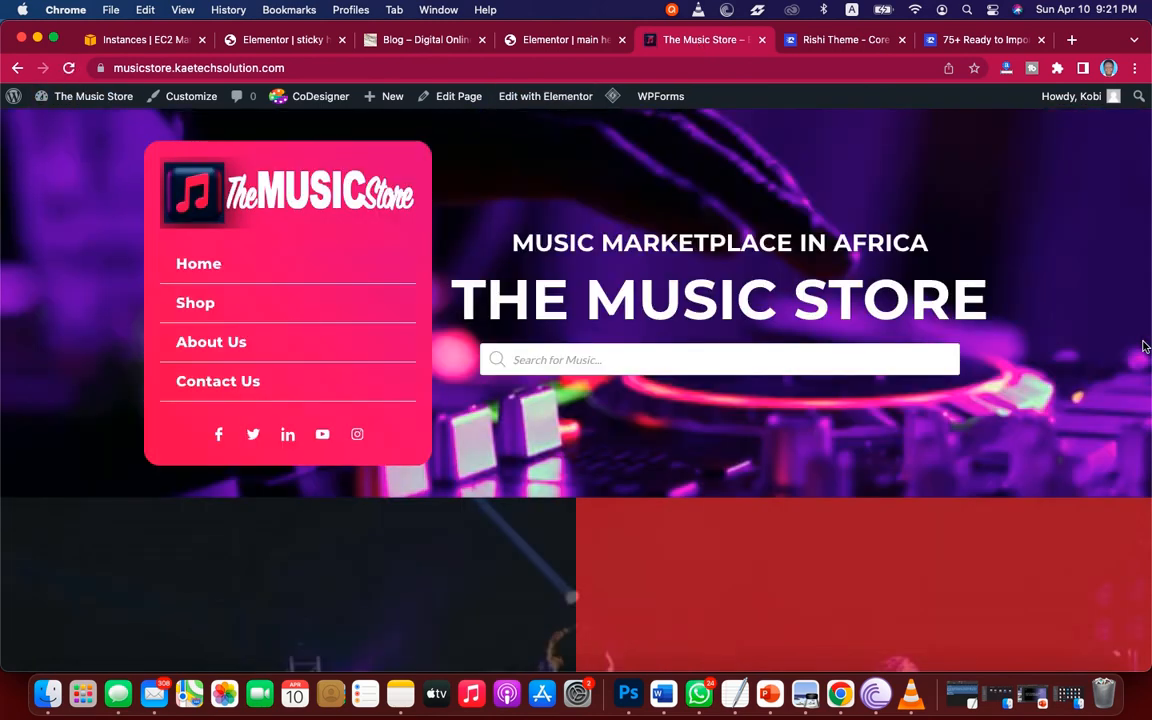
{"action": "scroll", "coordinate": [1145, 346], "scroll_direction": "down", "scroll_amount": 7}
{"action": "scroll", "coordinate": [1145, 346], "scroll_direction": "up", "scroll_amount": 7}
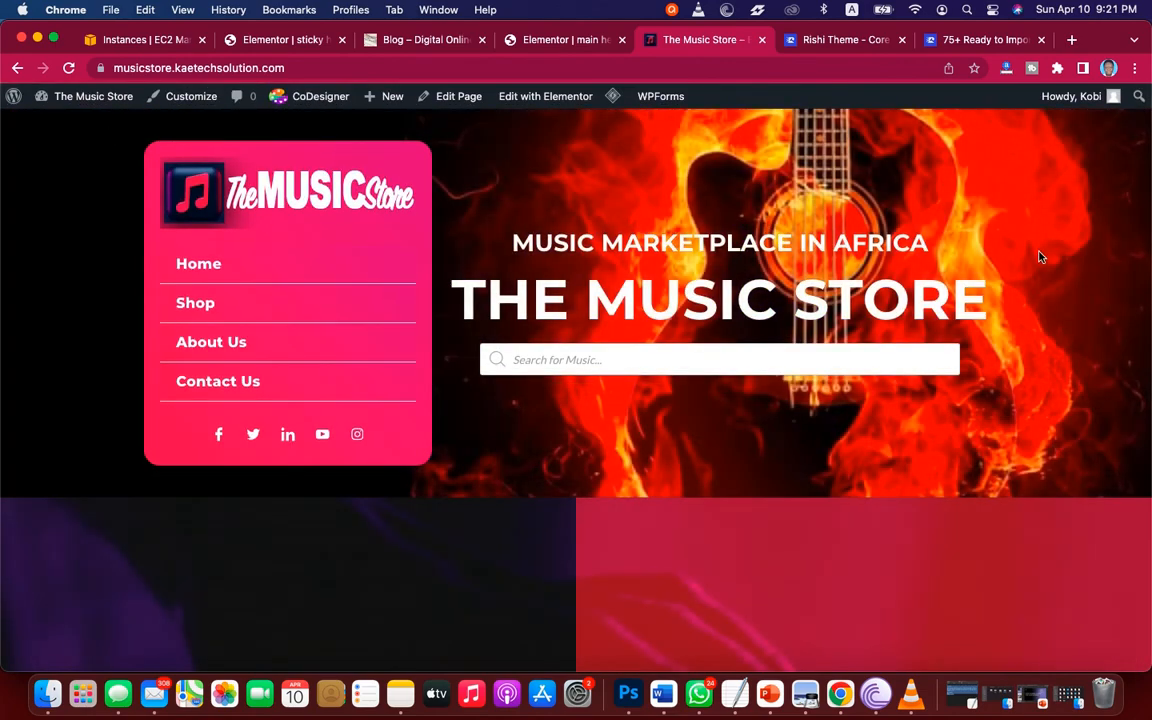
{"action": "scroll", "coordinate": [1039, 257], "scroll_direction": "down", "scroll_amount": 5}
{"action": "scroll", "coordinate": [1041, 260], "scroll_direction": "up", "scroll_amount": 2}
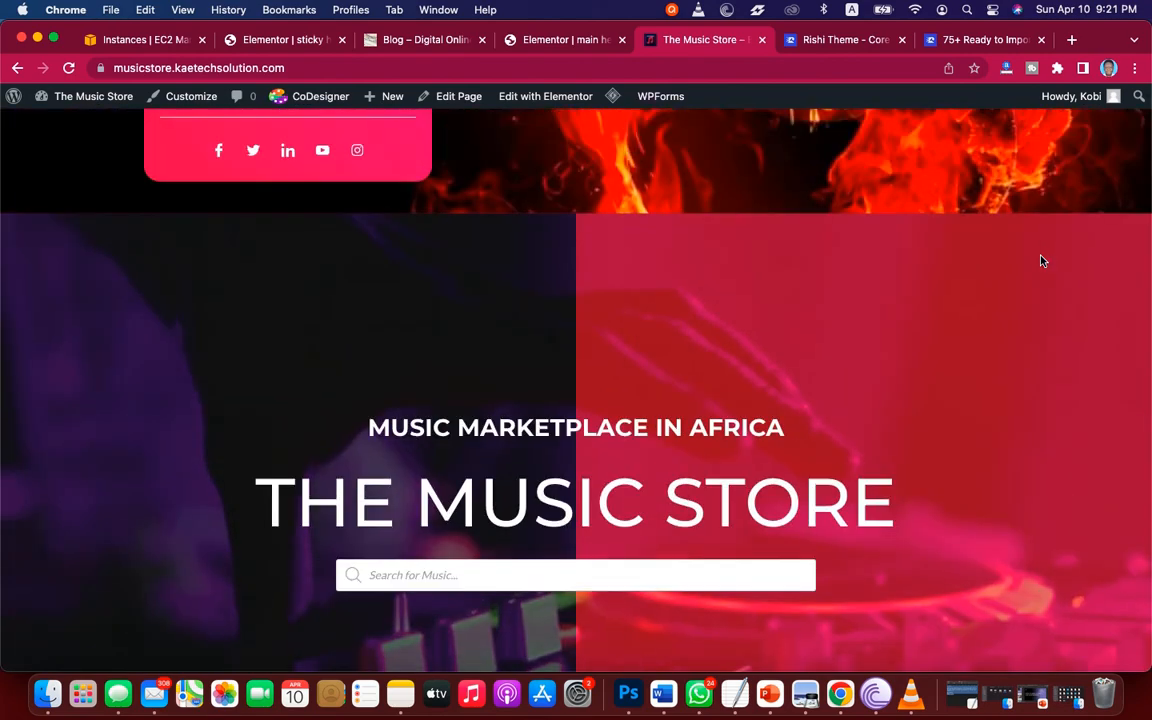
{"action": "scroll", "coordinate": [1041, 260], "scroll_direction": "down", "scroll_amount": 2}
{"action": "scroll", "coordinate": [1041, 260], "scroll_direction": "up", "scroll_amount": 4}
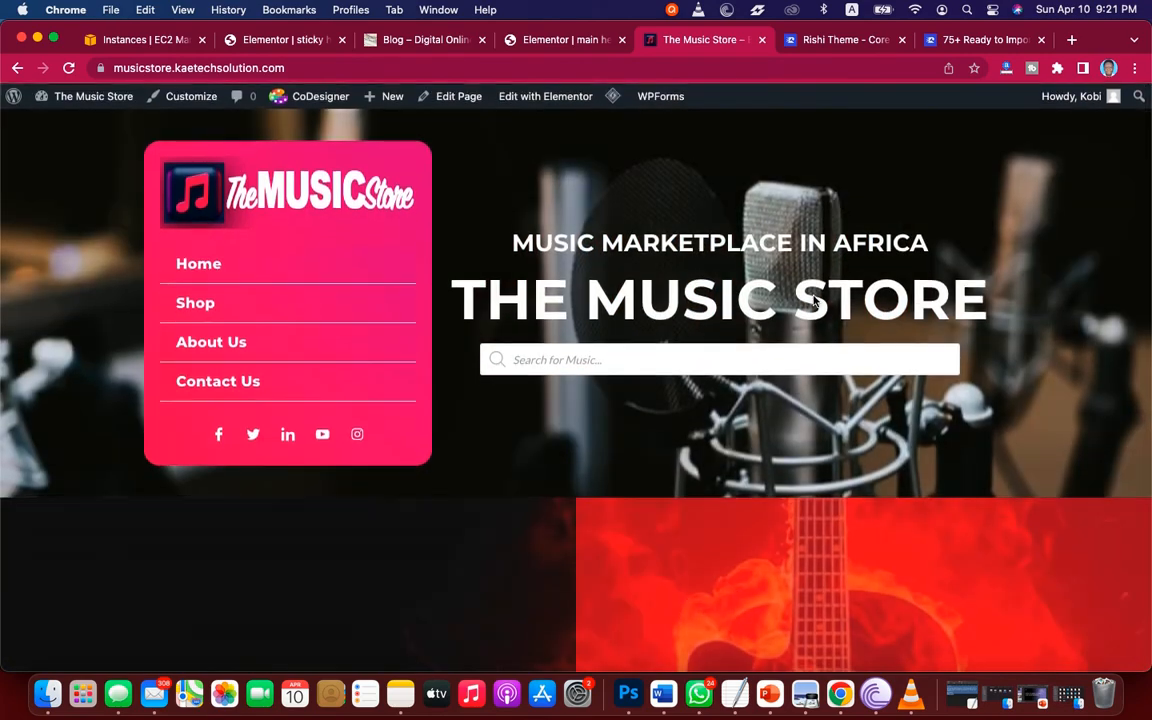
{"action": "scroll", "coordinate": [884, 380], "scroll_direction": "down", "scroll_amount": 1}
{"action": "scroll", "coordinate": [884, 380], "scroll_direction": "down", "scroll_amount": 5}
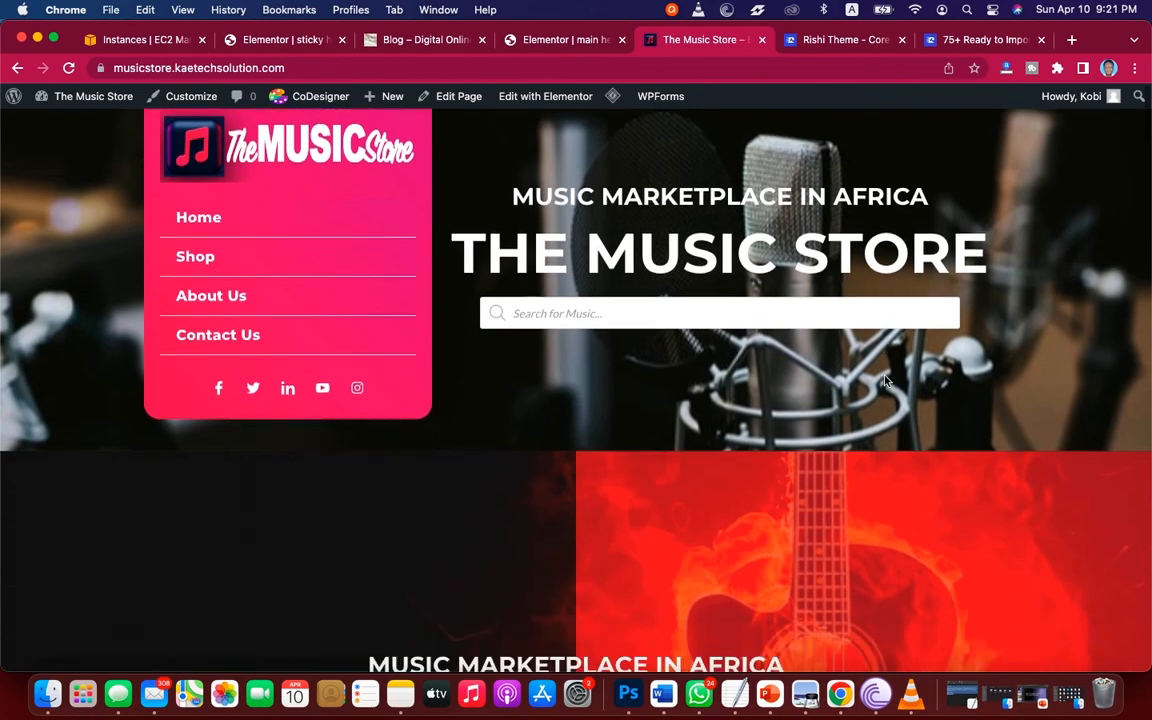
{"action": "scroll", "coordinate": [884, 380], "scroll_direction": "up", "scroll_amount": 5}
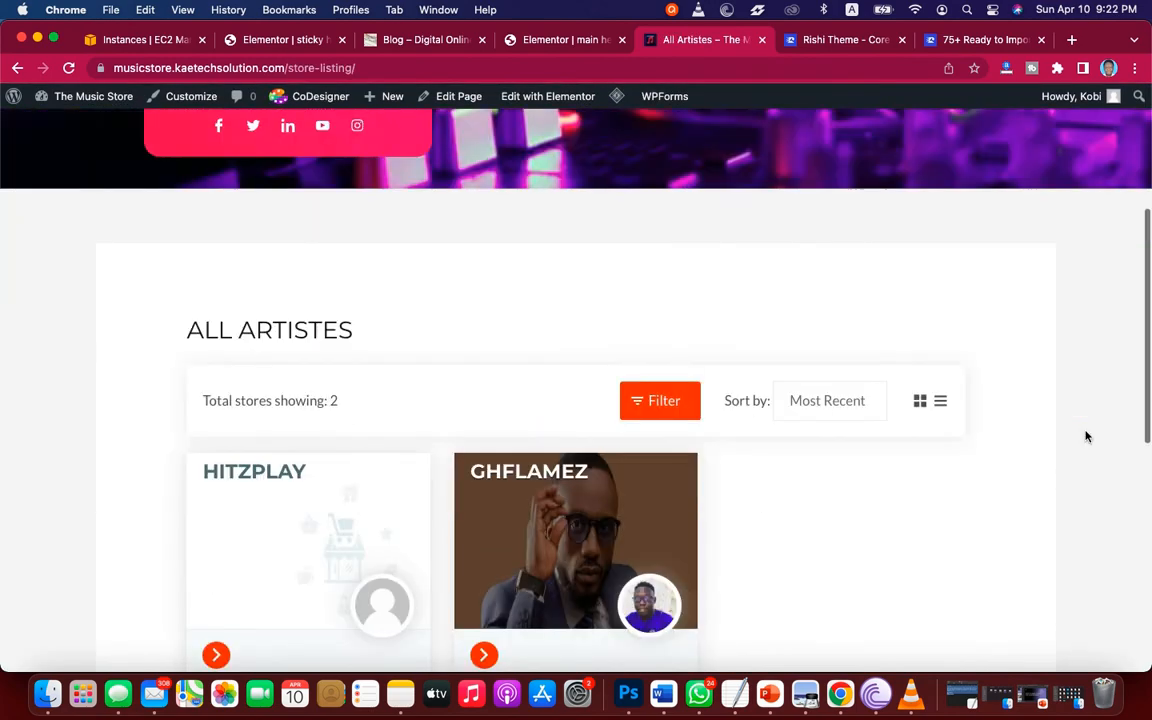
{"action": "scroll", "coordinate": [1087, 436], "scroll_direction": "down", "scroll_amount": 2}
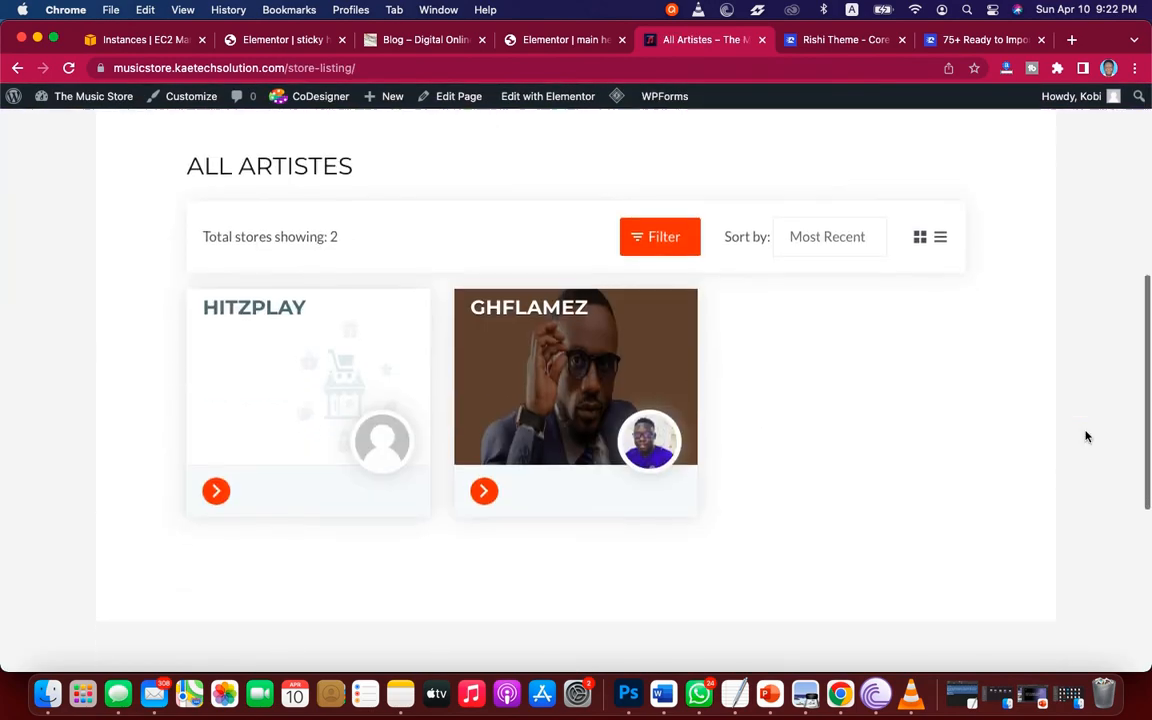
{"action": "scroll", "coordinate": [1085, 436], "scroll_direction": "up", "scroll_amount": 5}
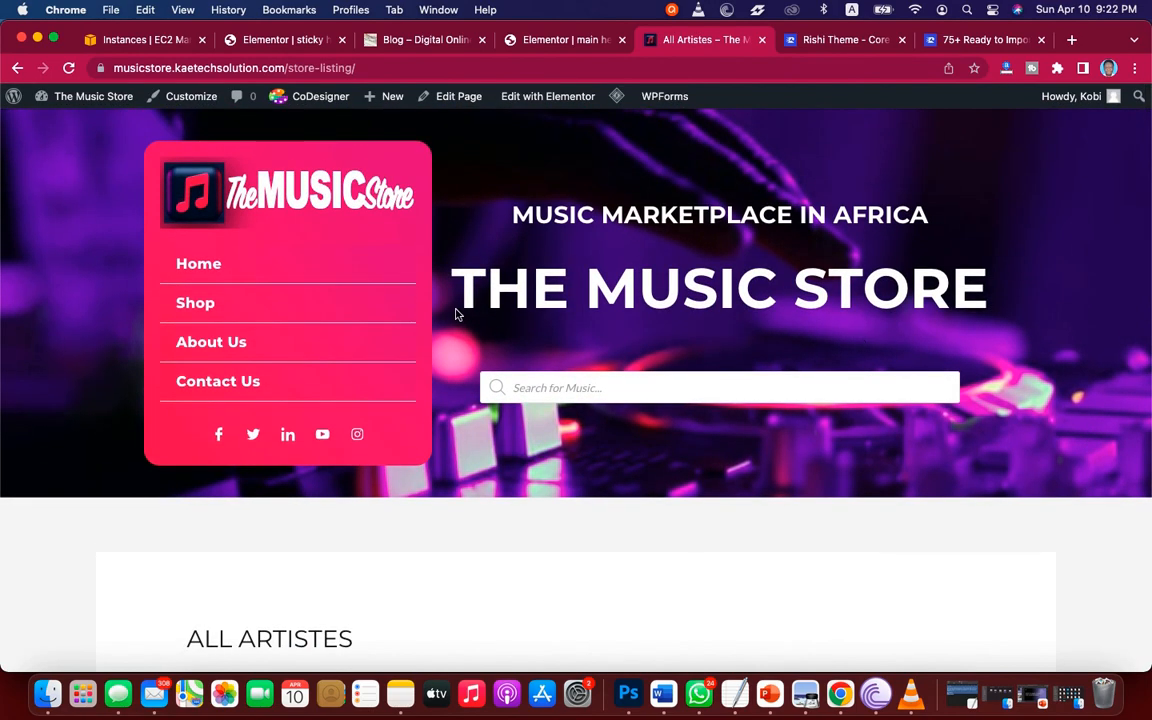
- Scroll through the About Us page's new header, then return to the Home page
{"action": "left_click", "coordinate": [205, 344]}
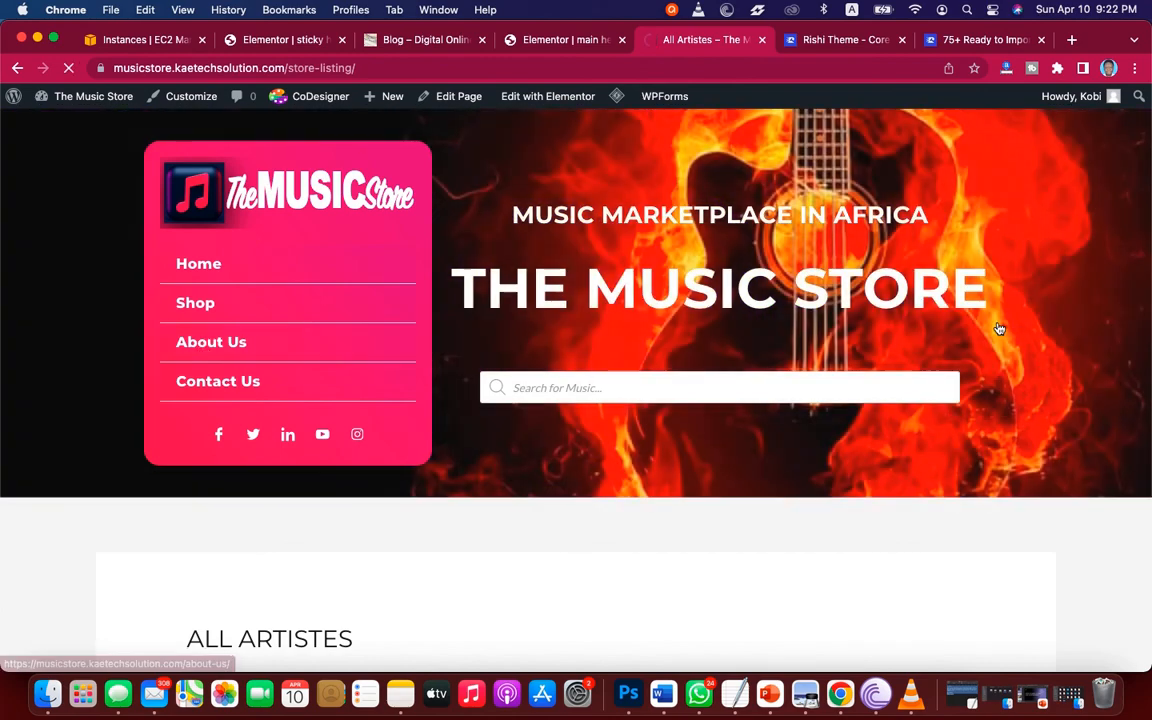
{"action": "scroll", "coordinate": [1148, 349], "scroll_direction": "down", "scroll_amount": 4}
{"action": "scroll", "coordinate": [1148, 349], "scroll_direction": "up", "scroll_amount": 4}
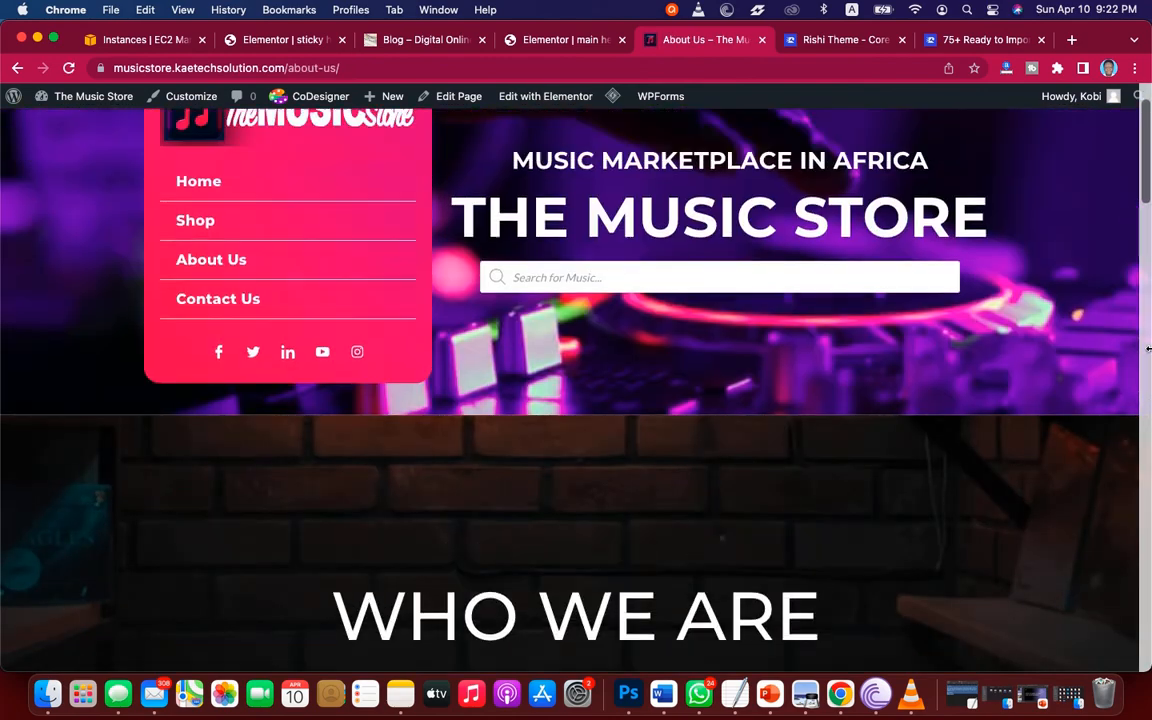
{"action": "scroll", "coordinate": [1148, 349], "scroll_direction": "down", "scroll_amount": 8}
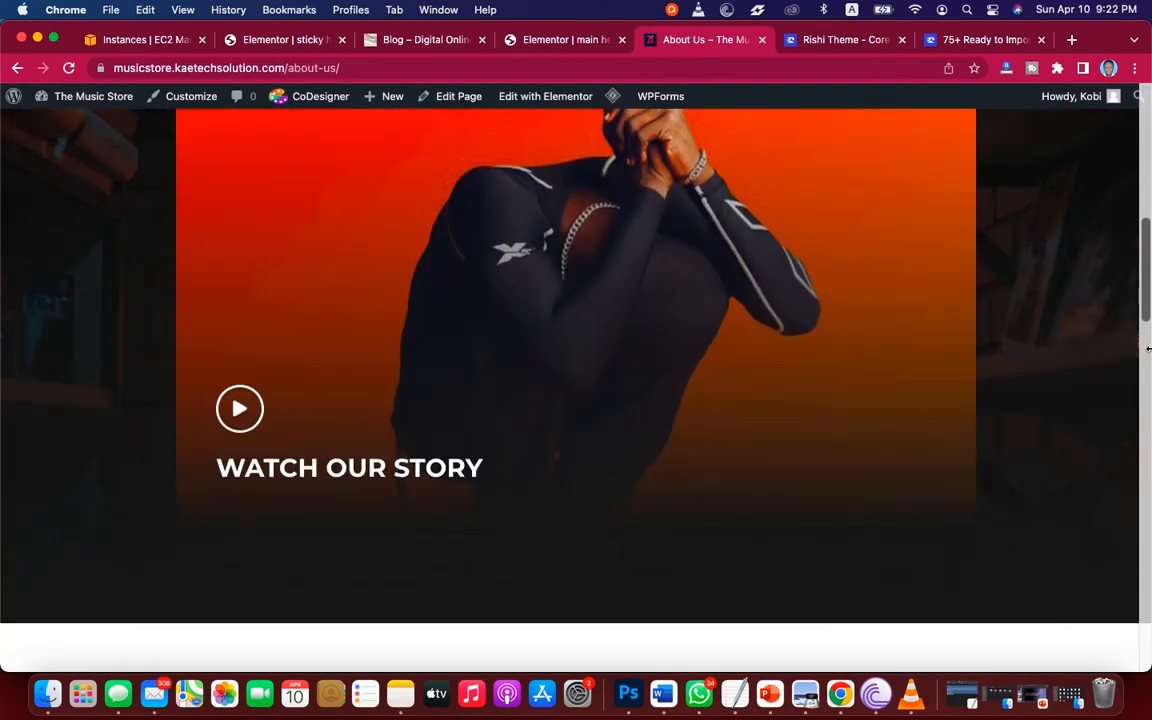
{"action": "scroll", "coordinate": [1148, 349], "scroll_direction": "up", "scroll_amount": 6}
{"action": "scroll", "coordinate": [1148, 349], "scroll_direction": "up", "scroll_amount": 2}
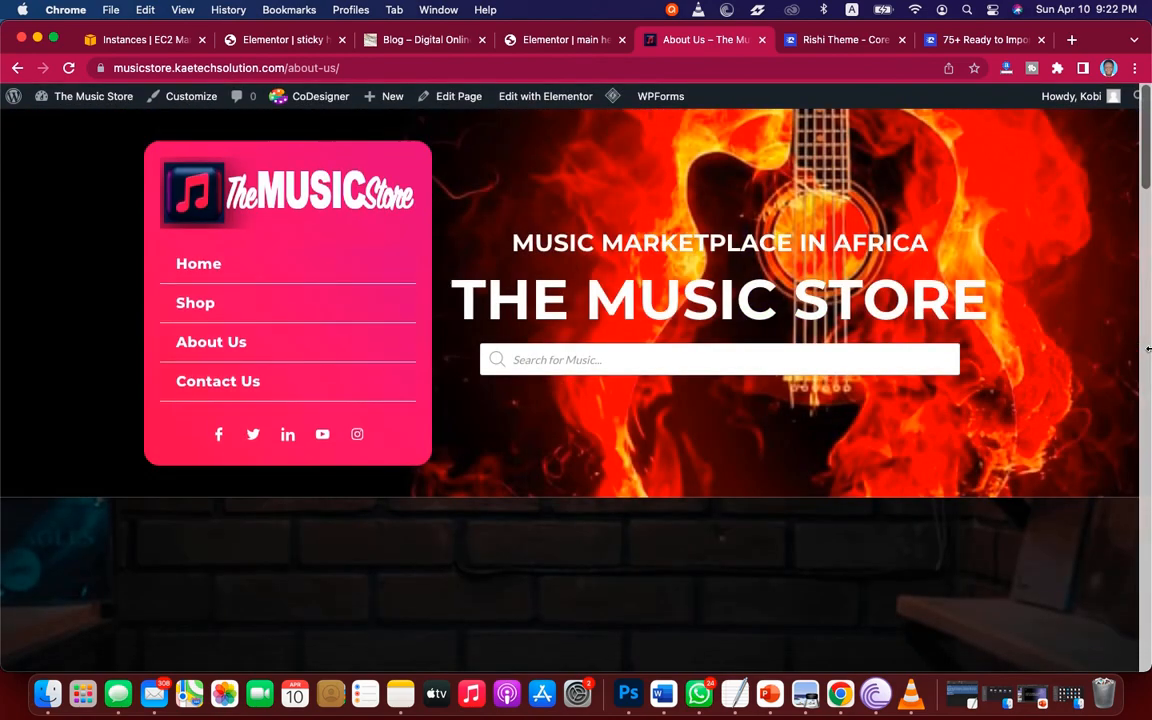
{"action": "scroll", "coordinate": [1148, 349], "scroll_direction": "down", "scroll_amount": 6}
{"action": "scroll", "coordinate": [1148, 349], "scroll_direction": "down", "scroll_amount": 3}
{"action": "scroll", "coordinate": [1148, 349], "scroll_direction": "up", "scroll_amount": 8}
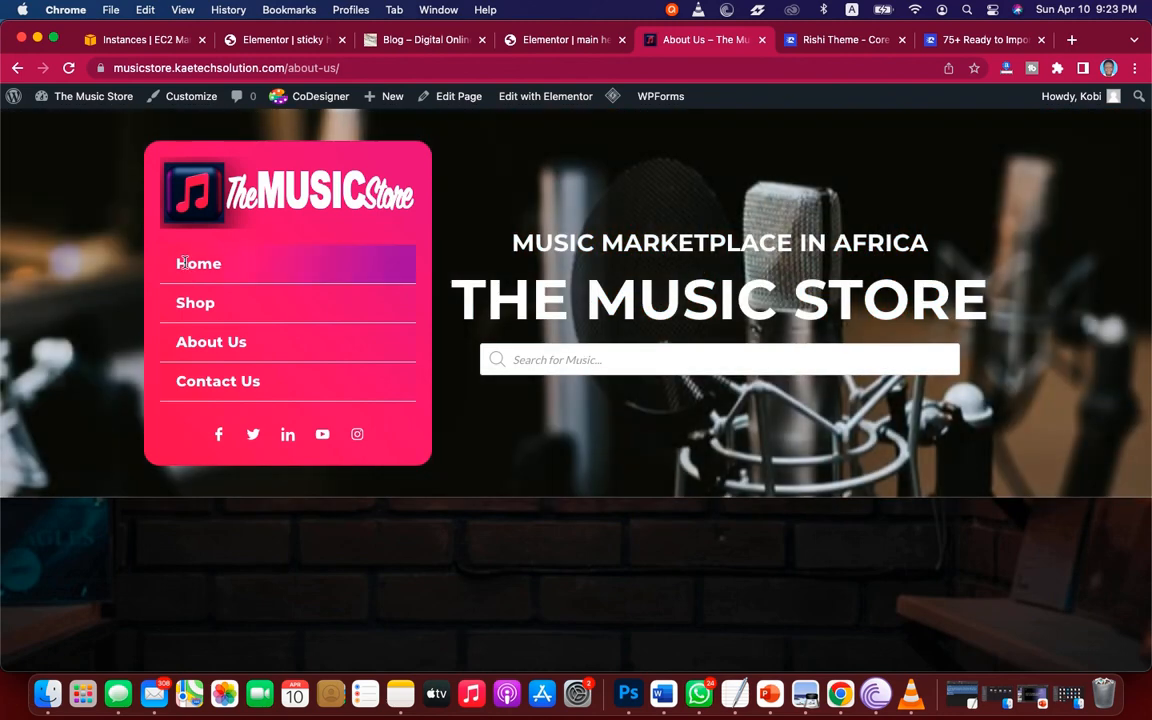
{"action": "left_click", "coordinate": [178, 263]}
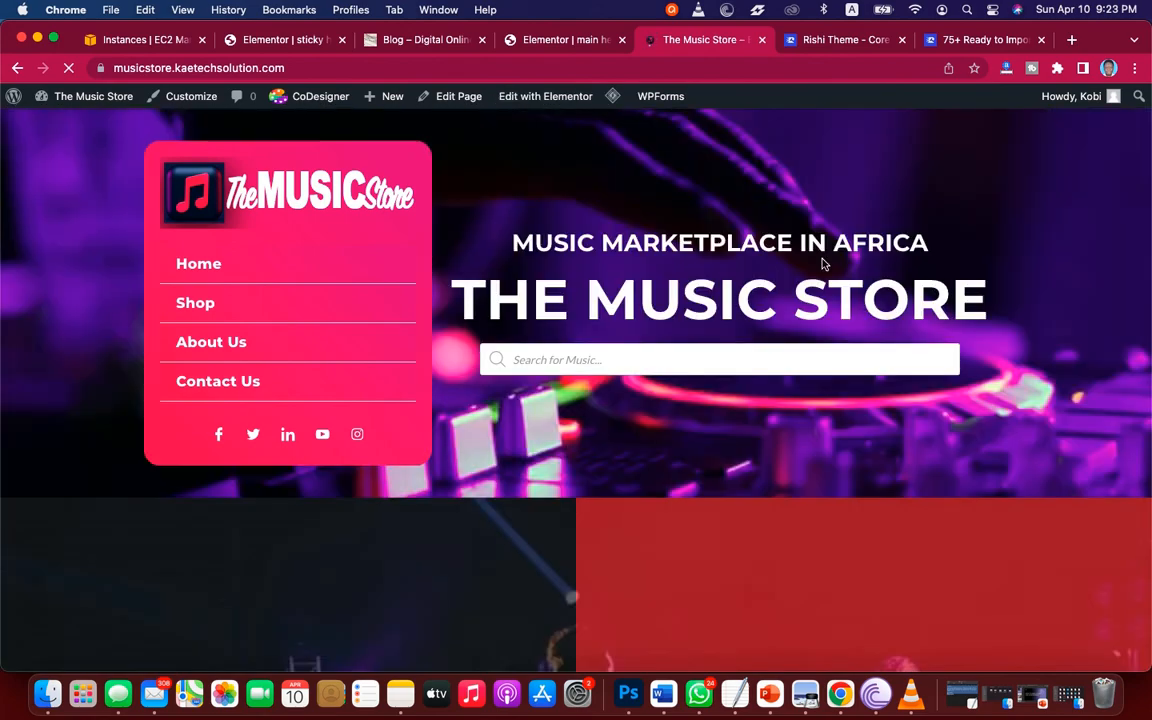
{"action": "scroll", "coordinate": [822, 263], "scroll_direction": "down", "scroll_amount": 10}
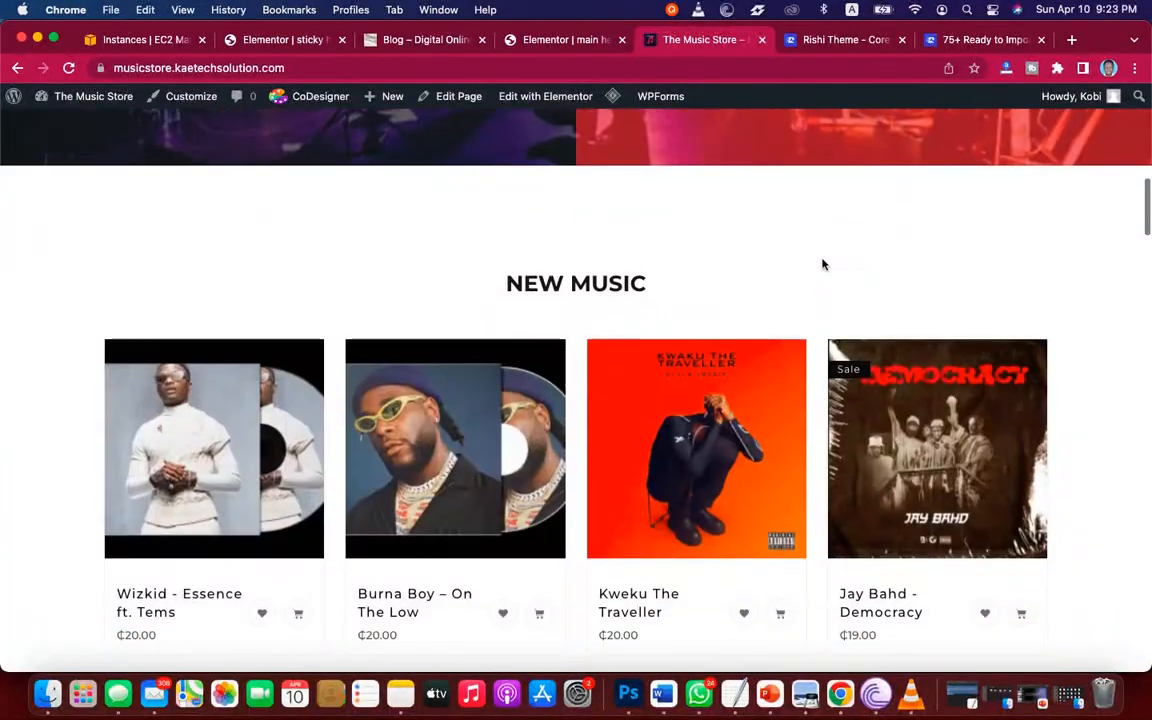
{"action": "scroll", "coordinate": [822, 263], "scroll_direction": "up", "scroll_amount": 10}
{"action": "scroll", "coordinate": [822, 263], "scroll_direction": "down", "scroll_amount": 6}
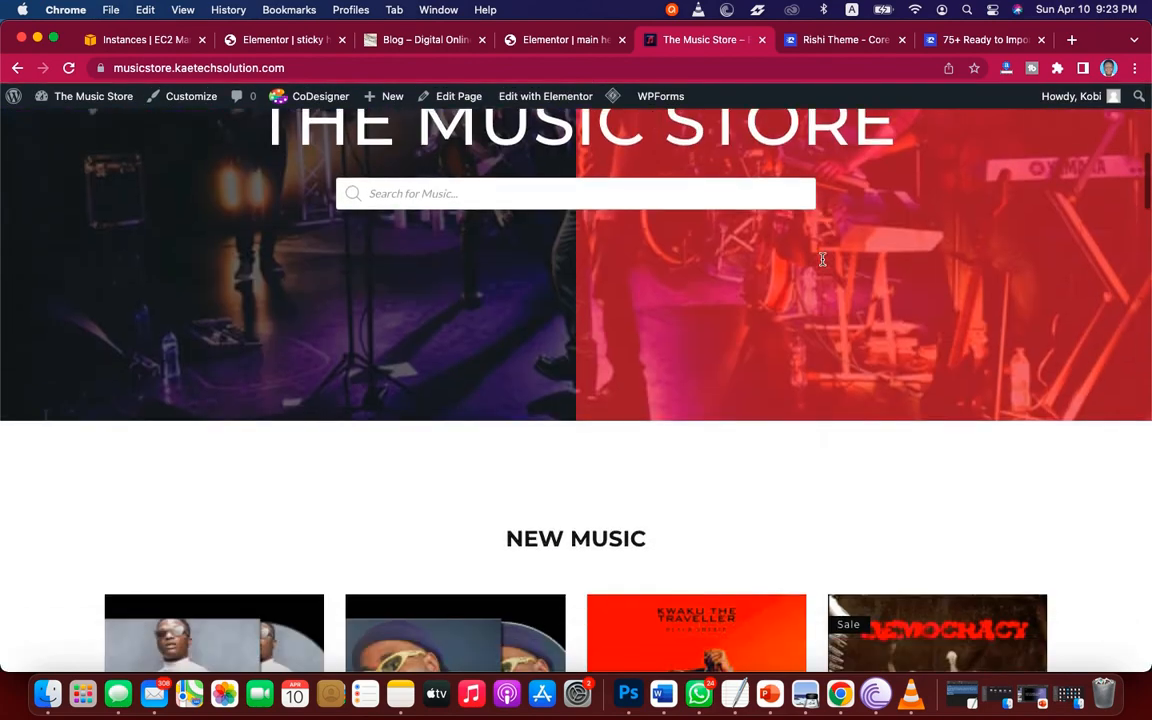
{"action": "scroll", "coordinate": [822, 263], "scroll_direction": "up", "scroll_amount": 6}
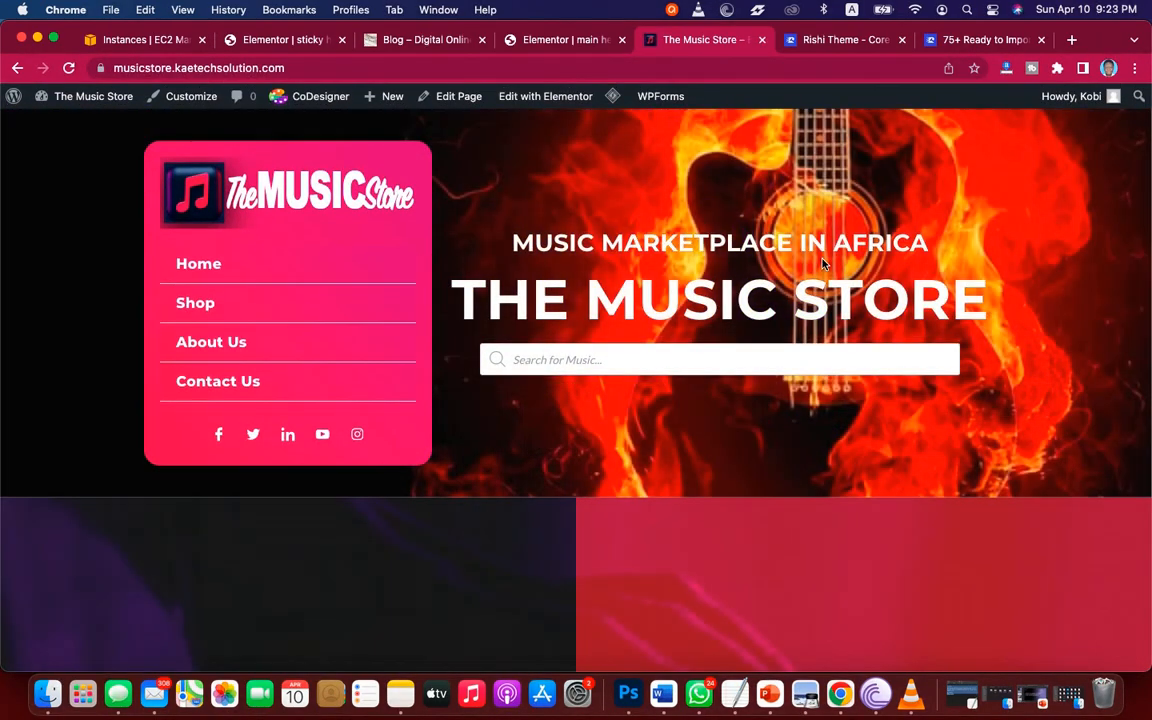
{"action": "scroll", "coordinate": [822, 263], "scroll_direction": "down", "scroll_amount": 5}
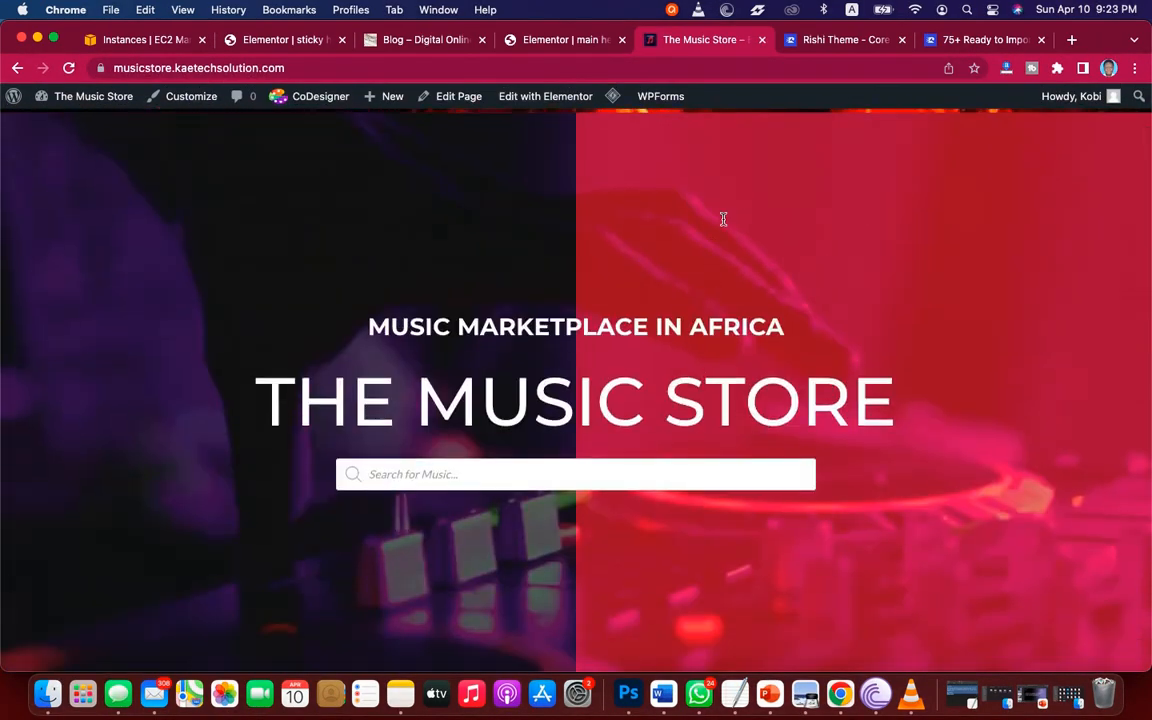
{"action": "scroll", "coordinate": [723, 219], "scroll_direction": "down", "scroll_amount": 5}
{"action": "scroll", "coordinate": [723, 224], "scroll_direction": "up", "scroll_amount": 5}
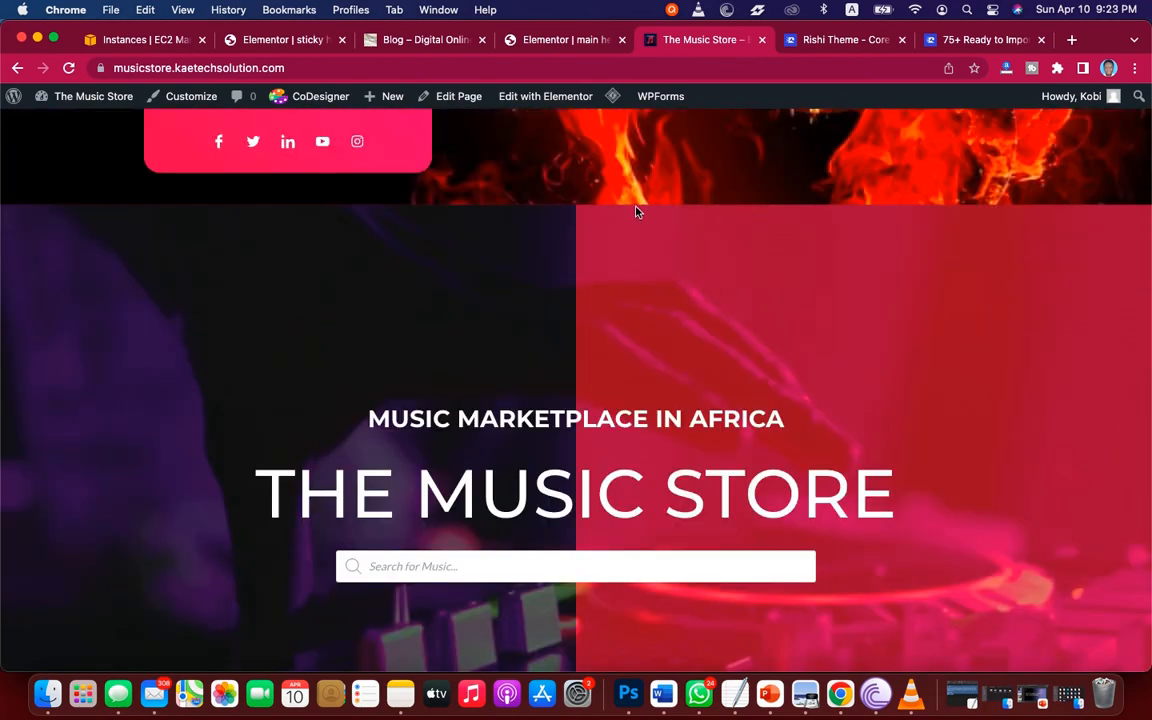
{"action": "scroll", "coordinate": [622, 411], "scroll_direction": "up", "scroll_amount": 3}
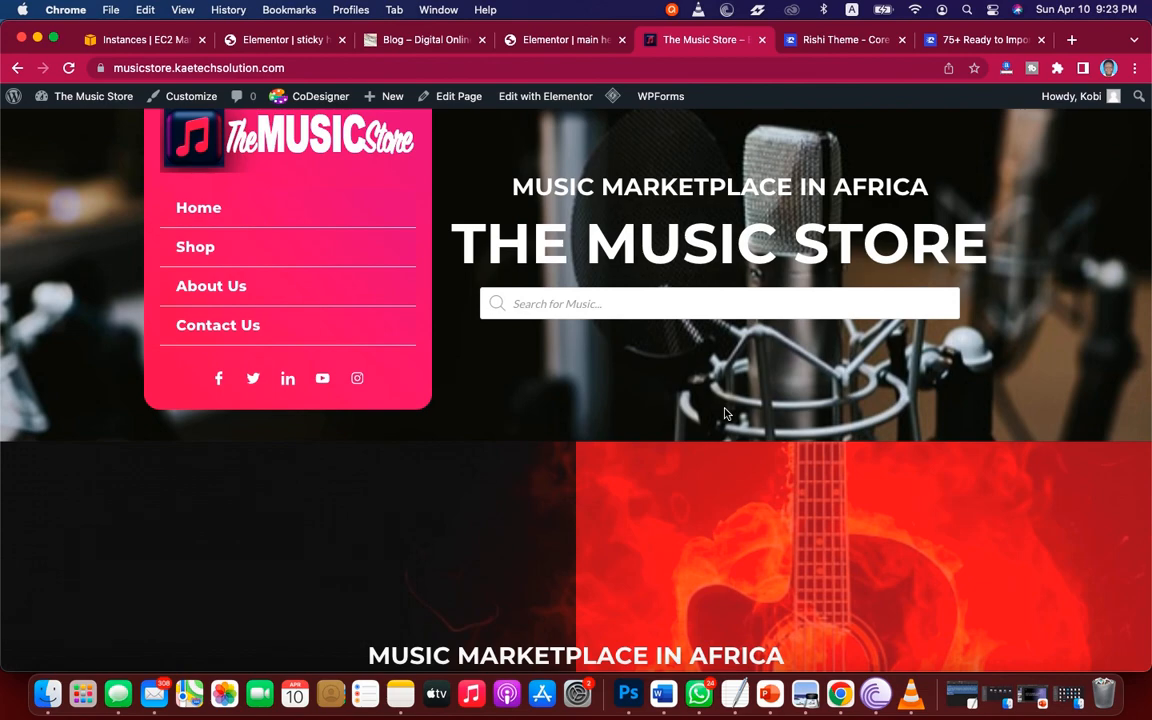
{"action": "scroll", "coordinate": [652, 366], "scroll_direction": "up", "scroll_amount": 2}
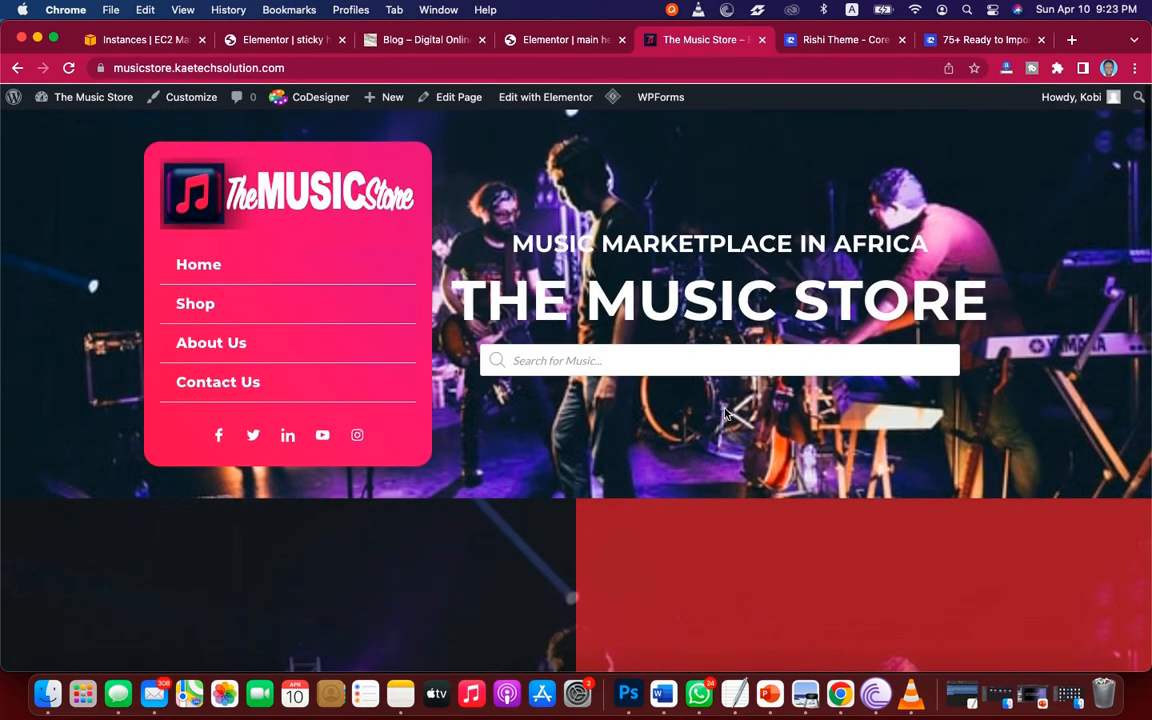